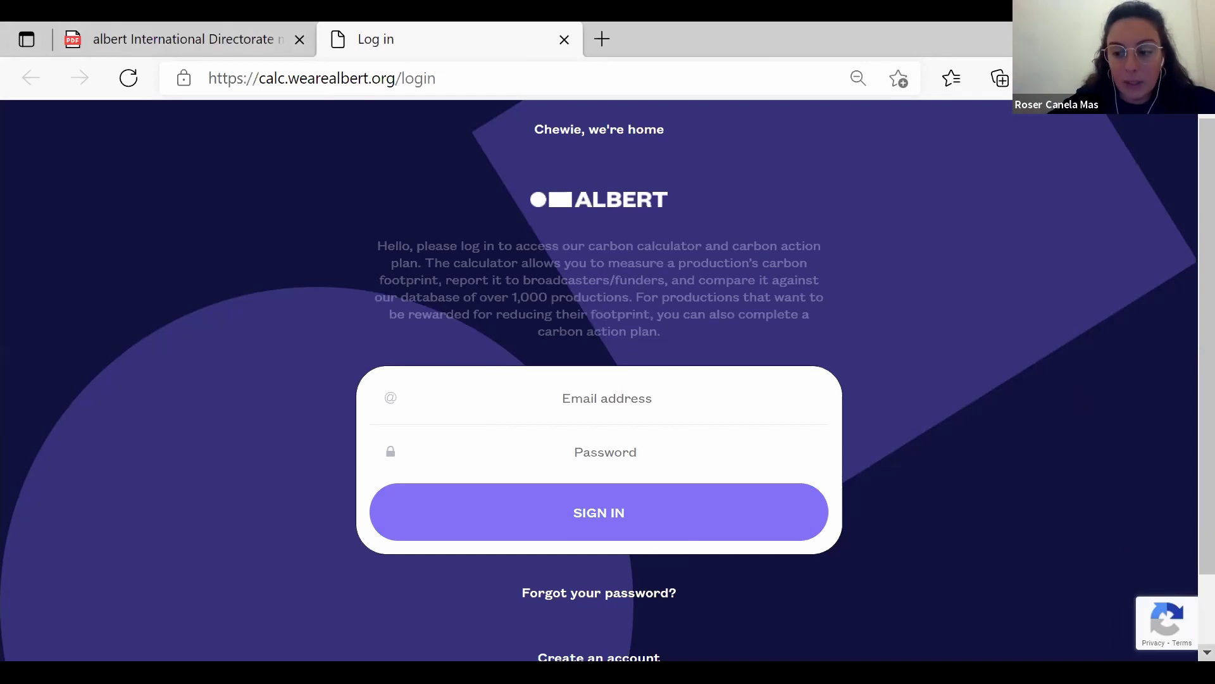
# Open the Request Account form and look through the company type options, leaving all fields empty.
pyautogui.scroll(-2, 599, 380)
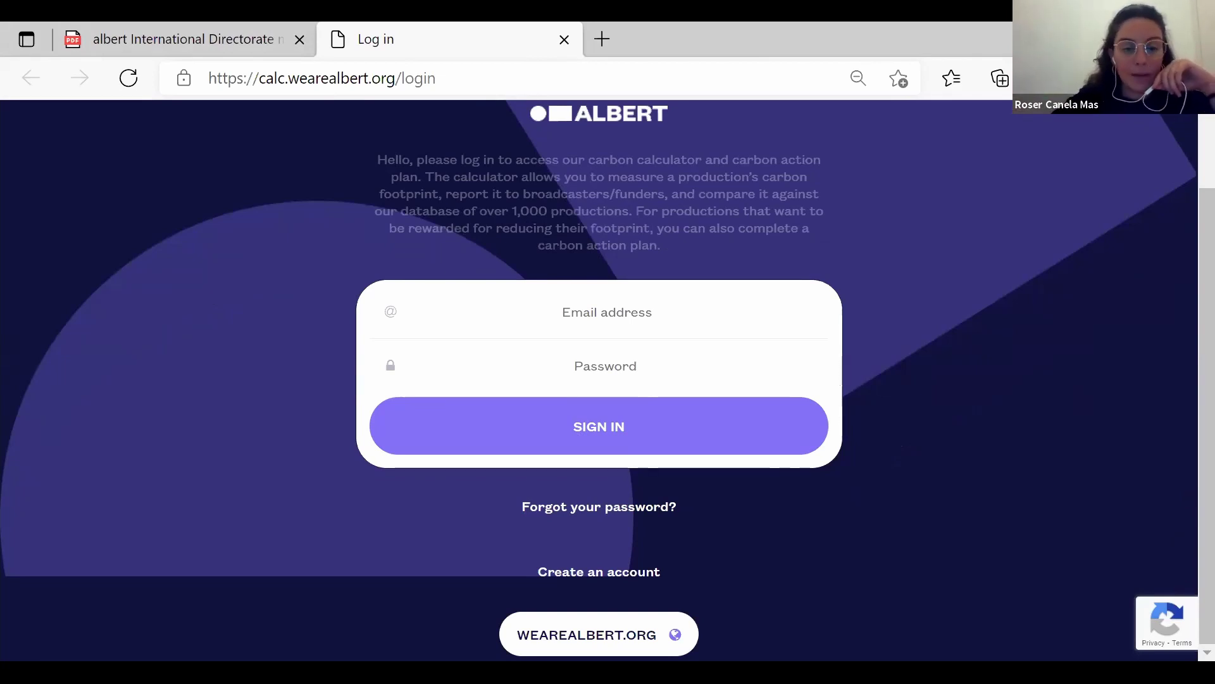
pyautogui.click(622, 574)
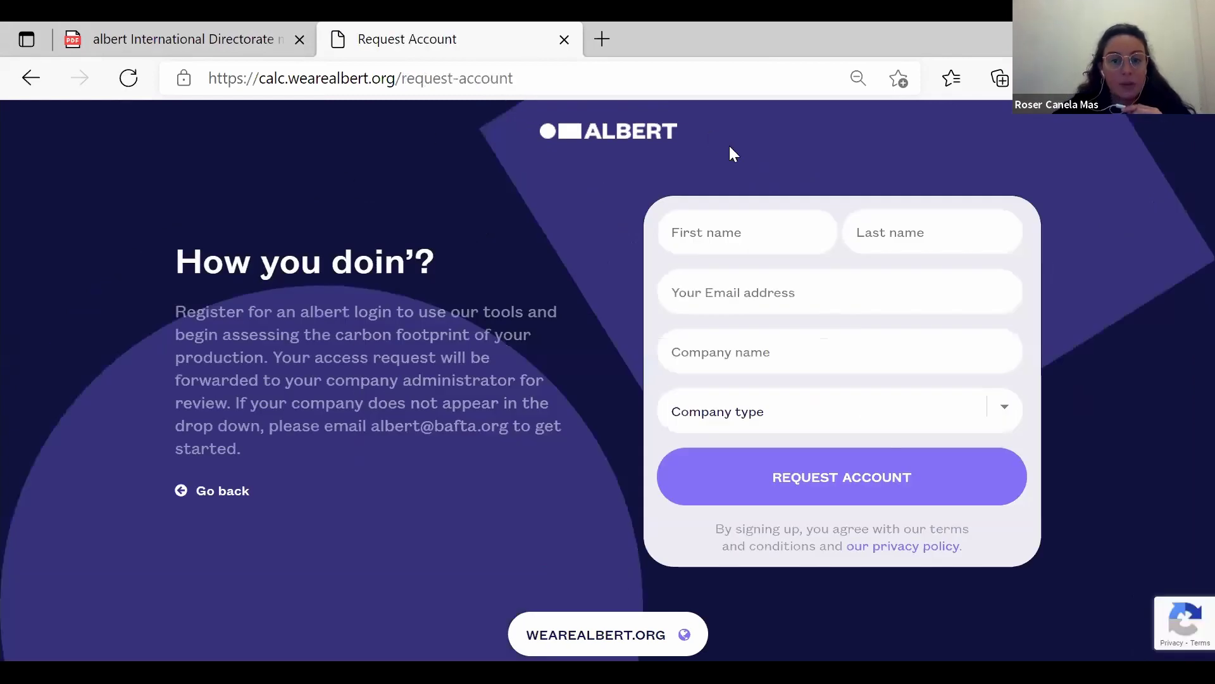
pyautogui.click(794, 234)
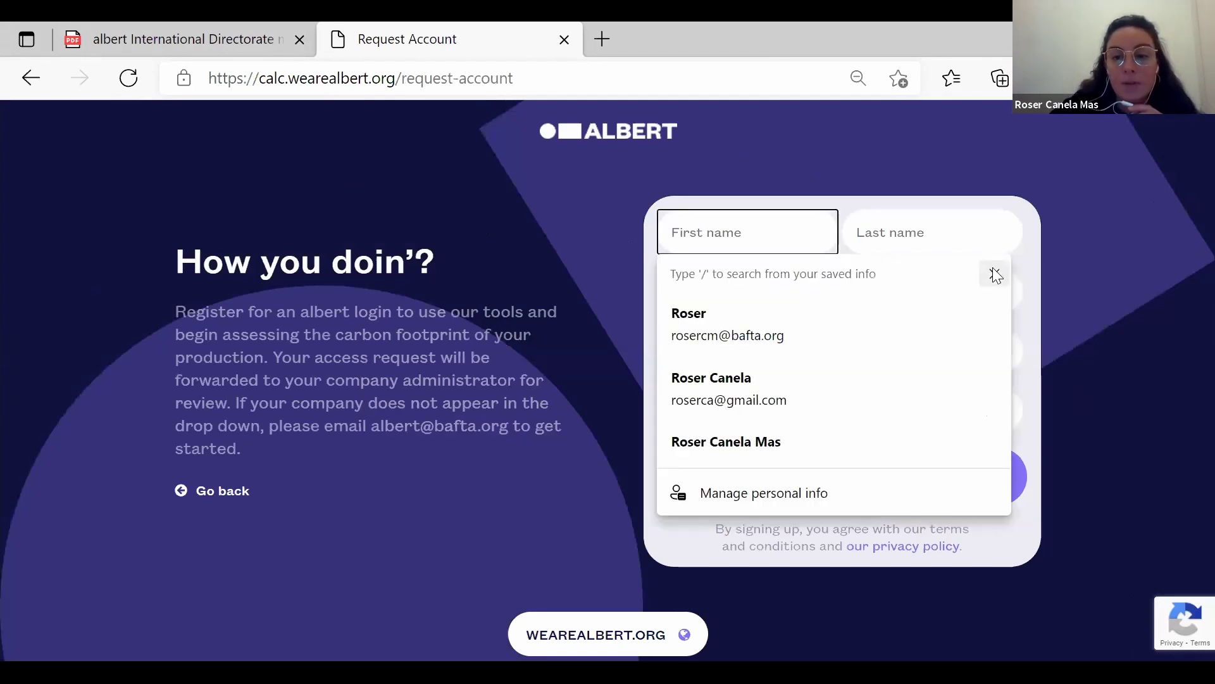
pyautogui.click(995, 274)
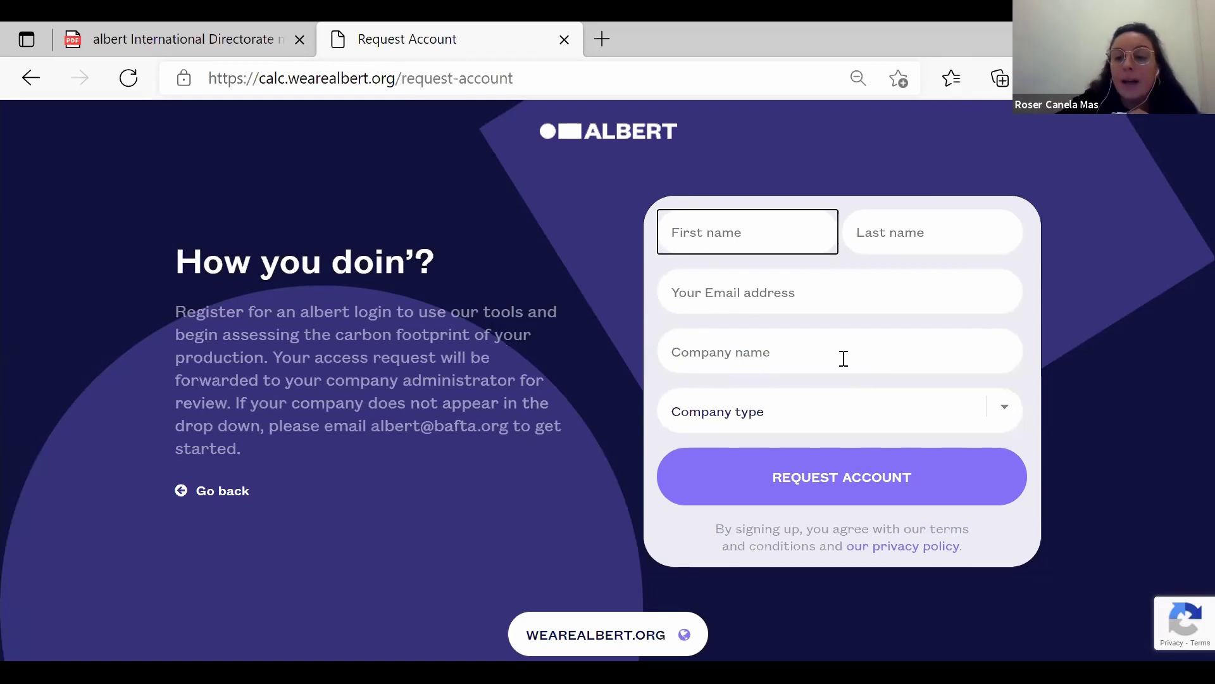
pyautogui.click(1009, 414)
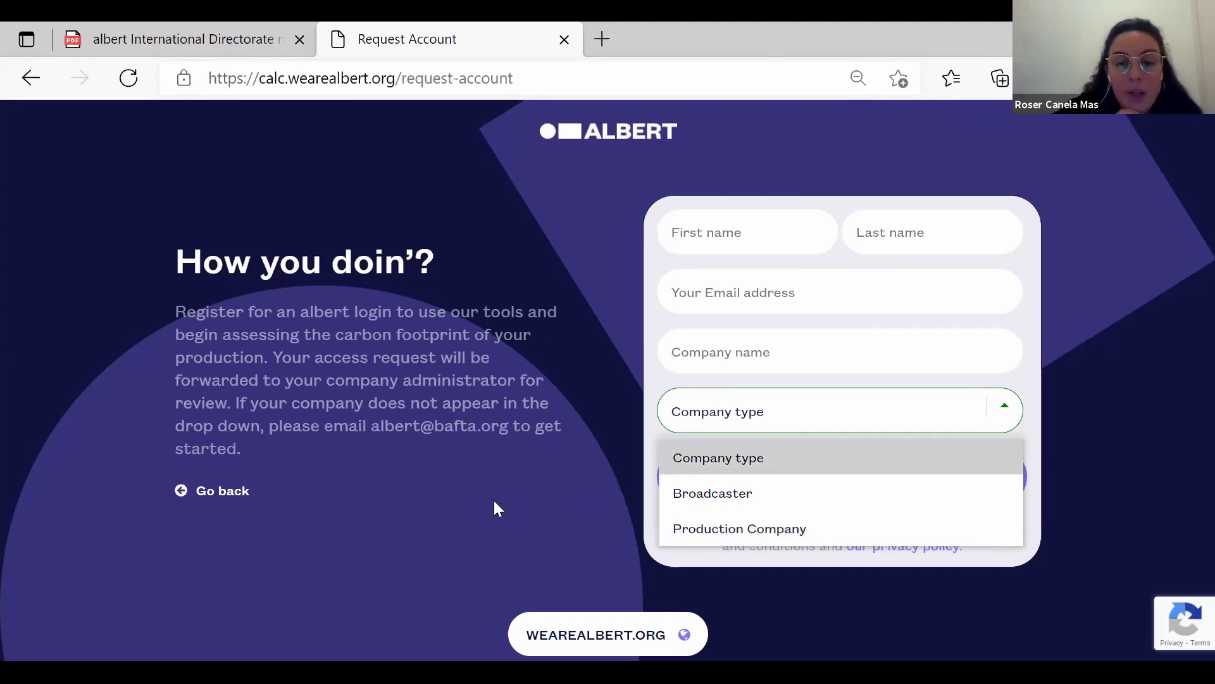
pyautogui.click(886, 470)
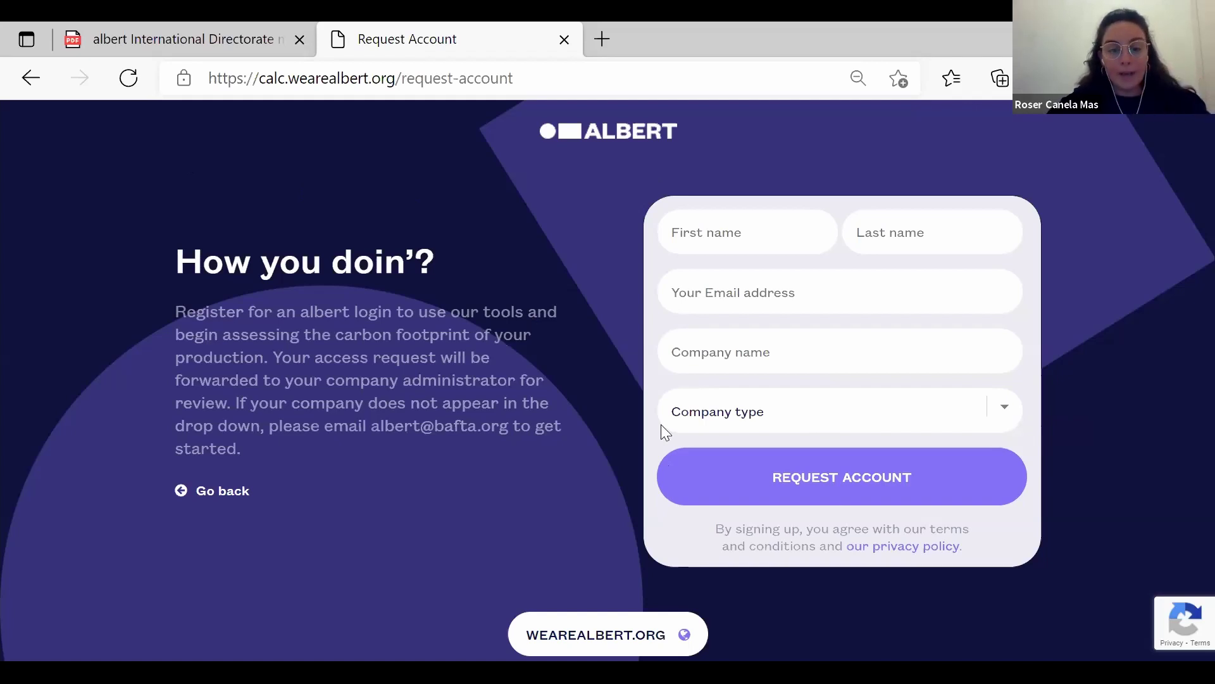
# Back on the sign-in page, log in with the saved work e-mail and the account password.
pyautogui.click(34, 79)
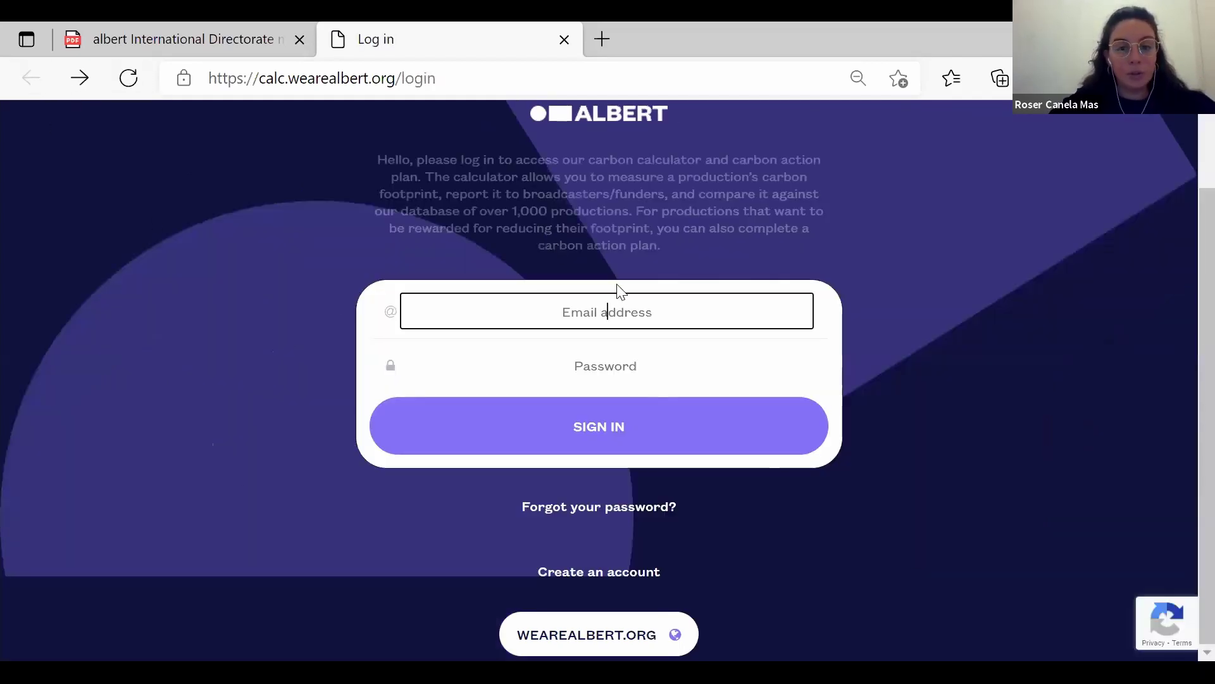
pyautogui.write('rosercm')
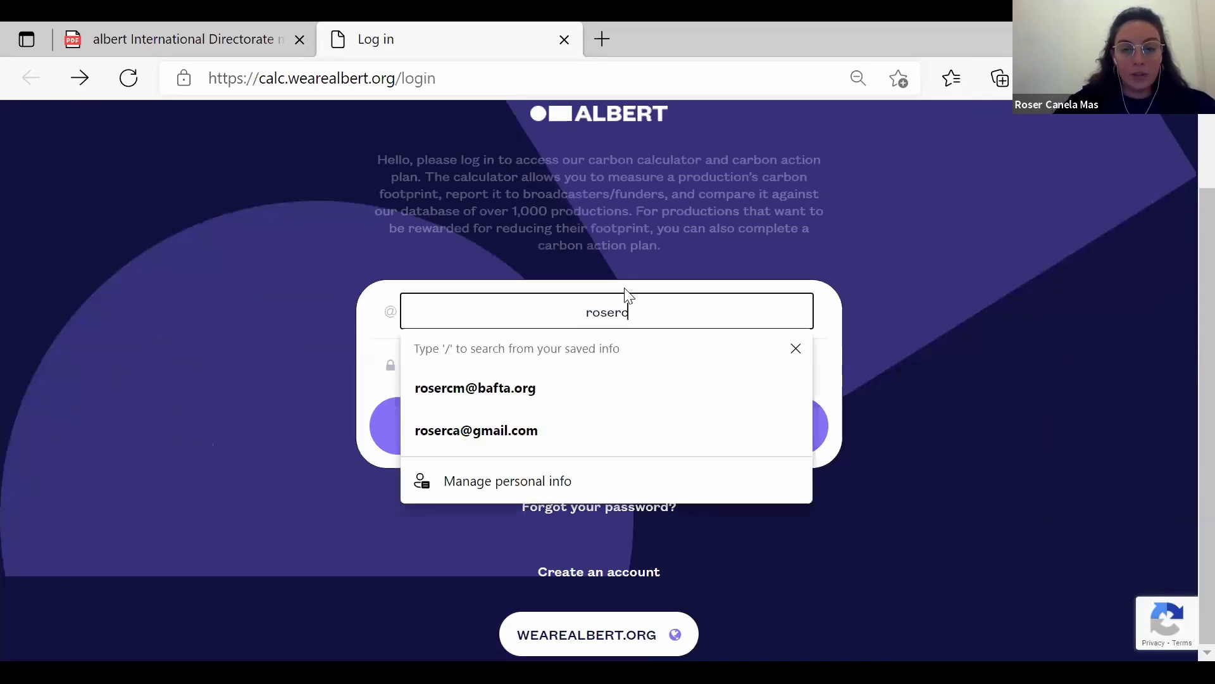
pyautogui.press('Down')
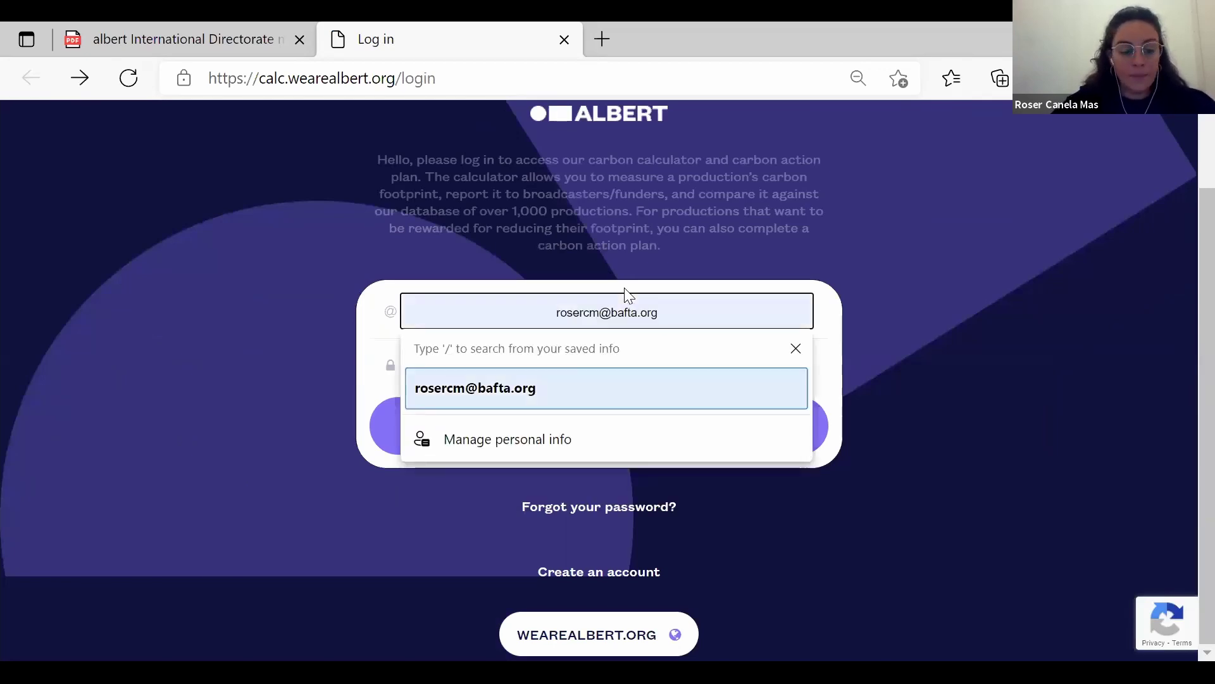
pyautogui.press('Return')
pyautogui.click(636, 359)
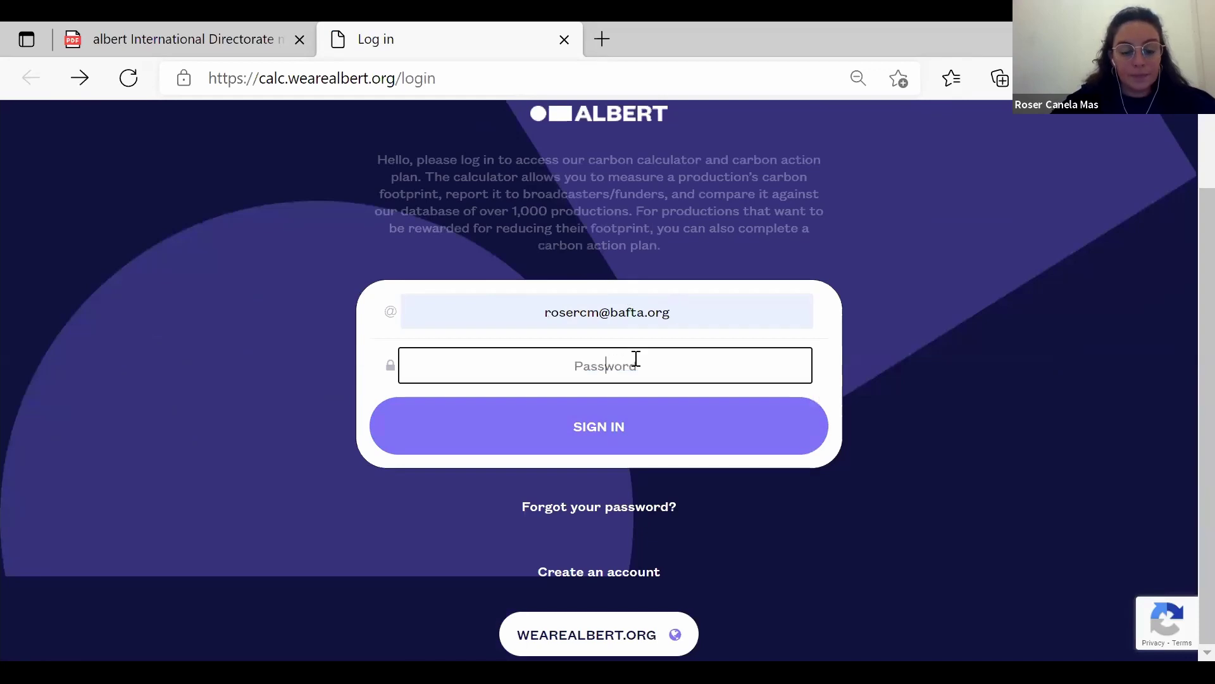
pyautogui.write('••••••••')
pyautogui.click(623, 430)
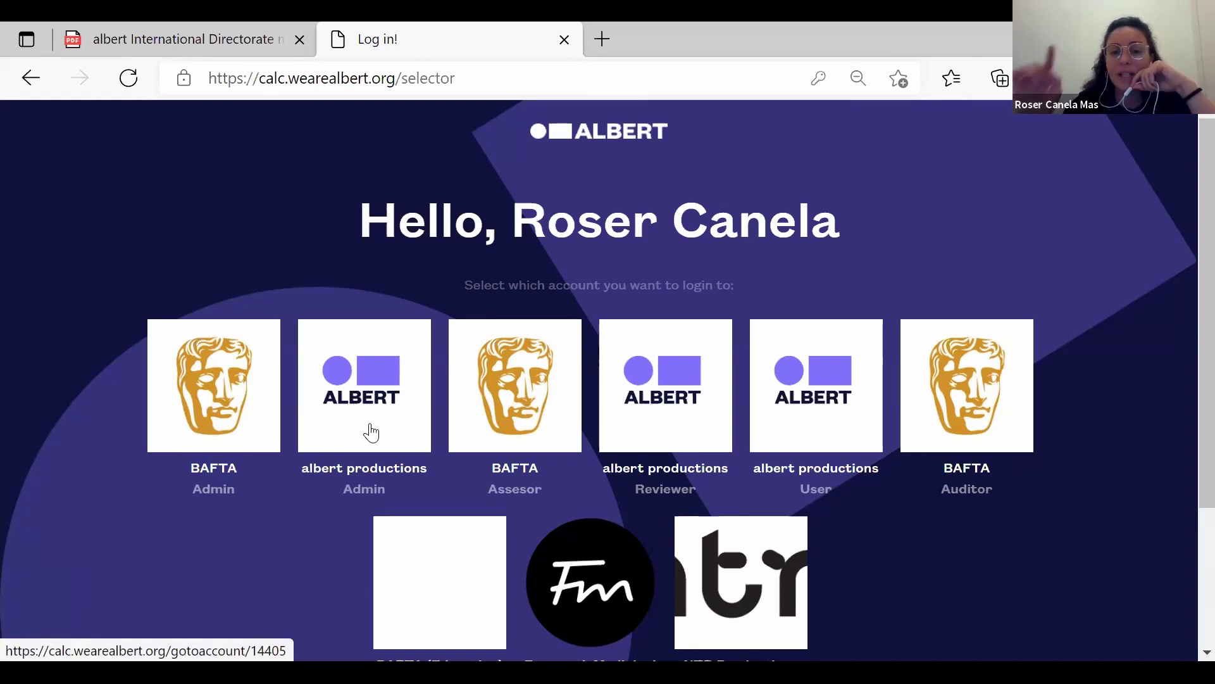
# Enter the albert productions Admin account and begin adding a user from User Management.
pyautogui.click(376, 481)
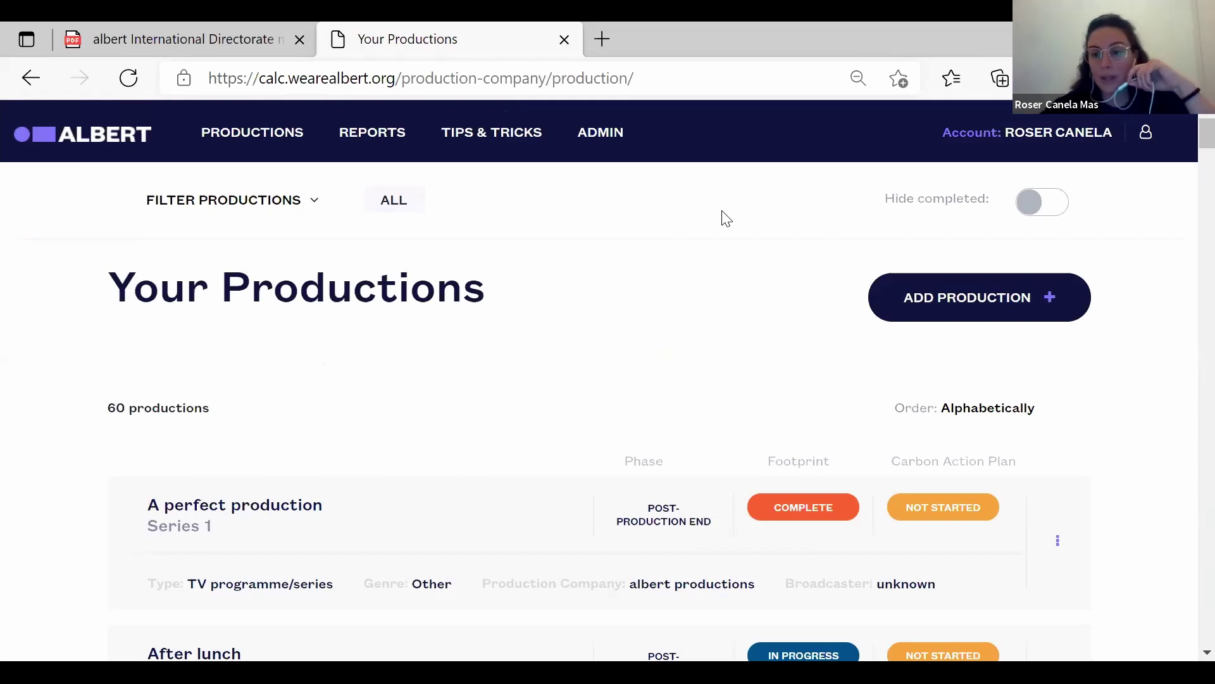
pyautogui.click(601, 145)
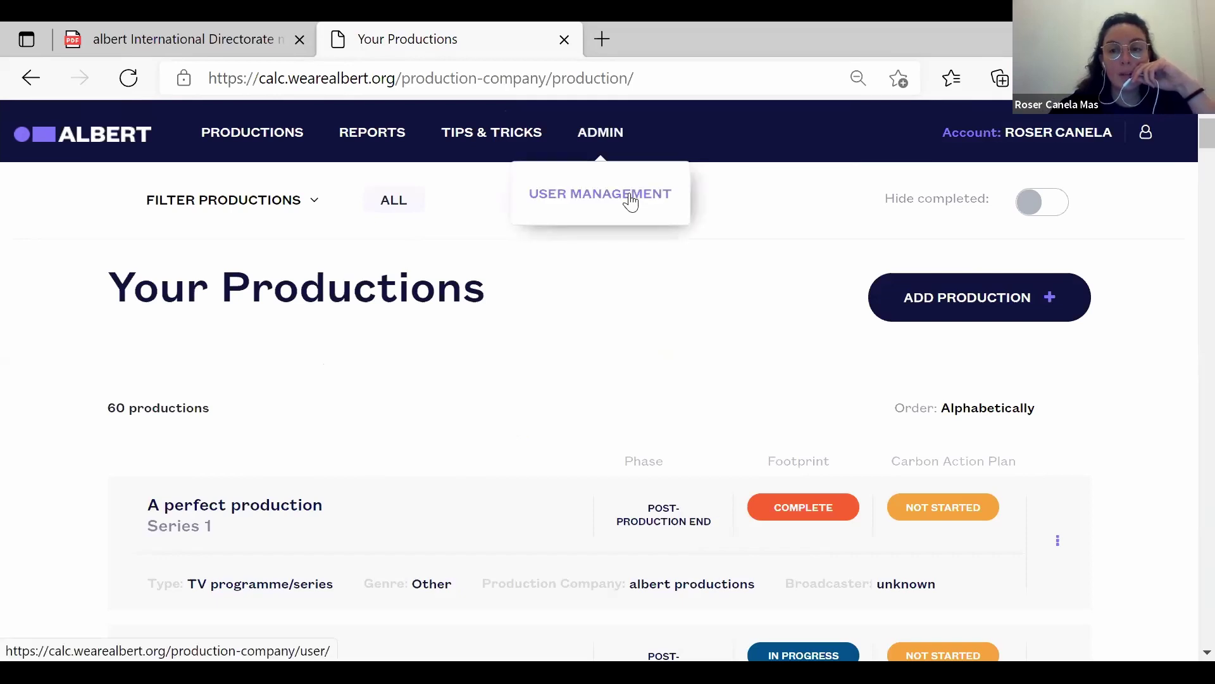
pyautogui.click(631, 201)
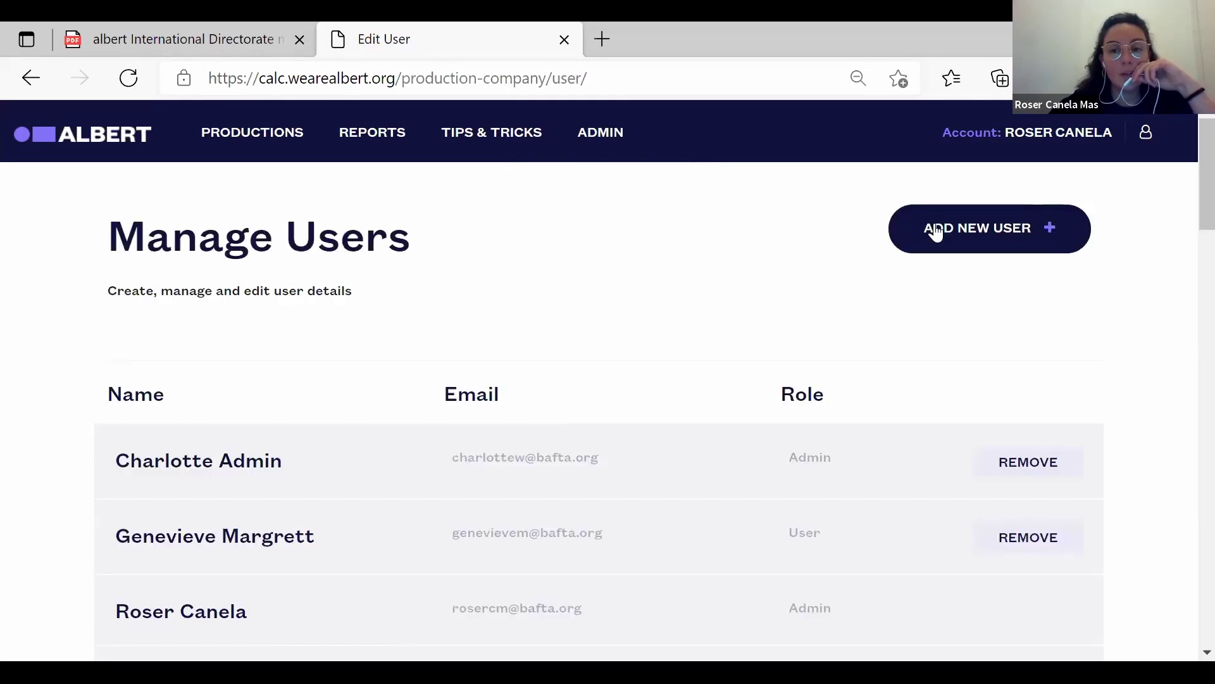
pyautogui.click(935, 231)
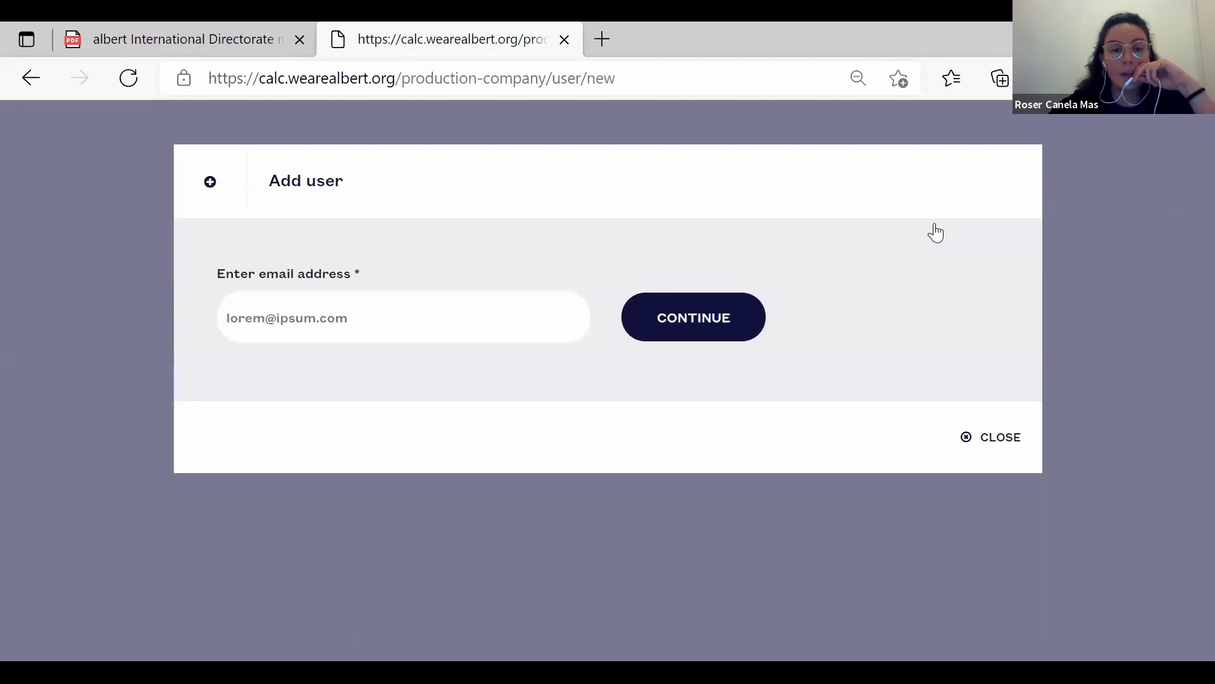
# Look up the user by e-mail, add the USER role at albert productions, and close the dialog.
pyautogui.click(475, 316)
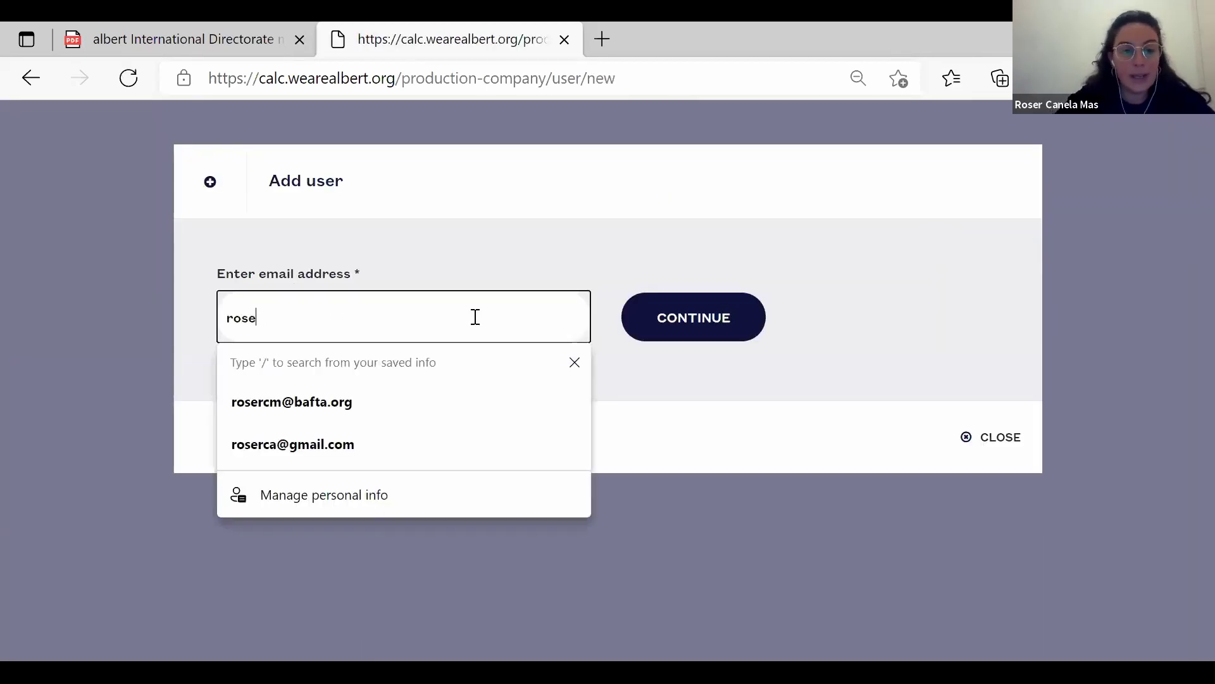
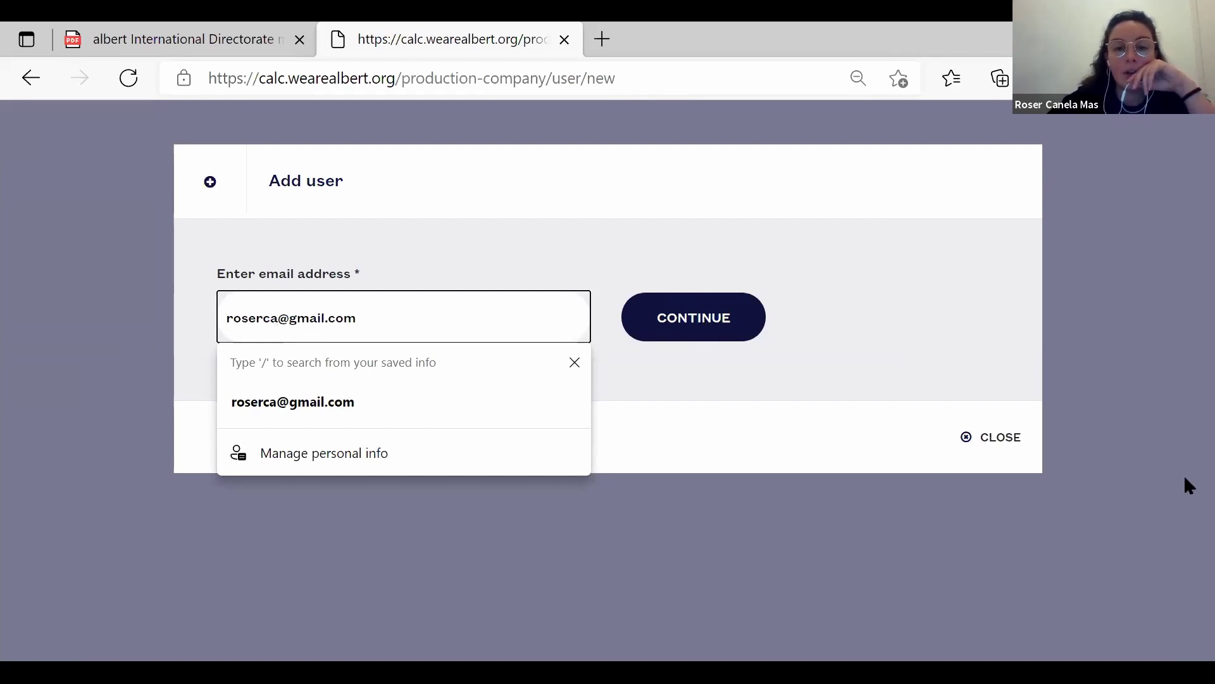
pyautogui.click(706, 328)
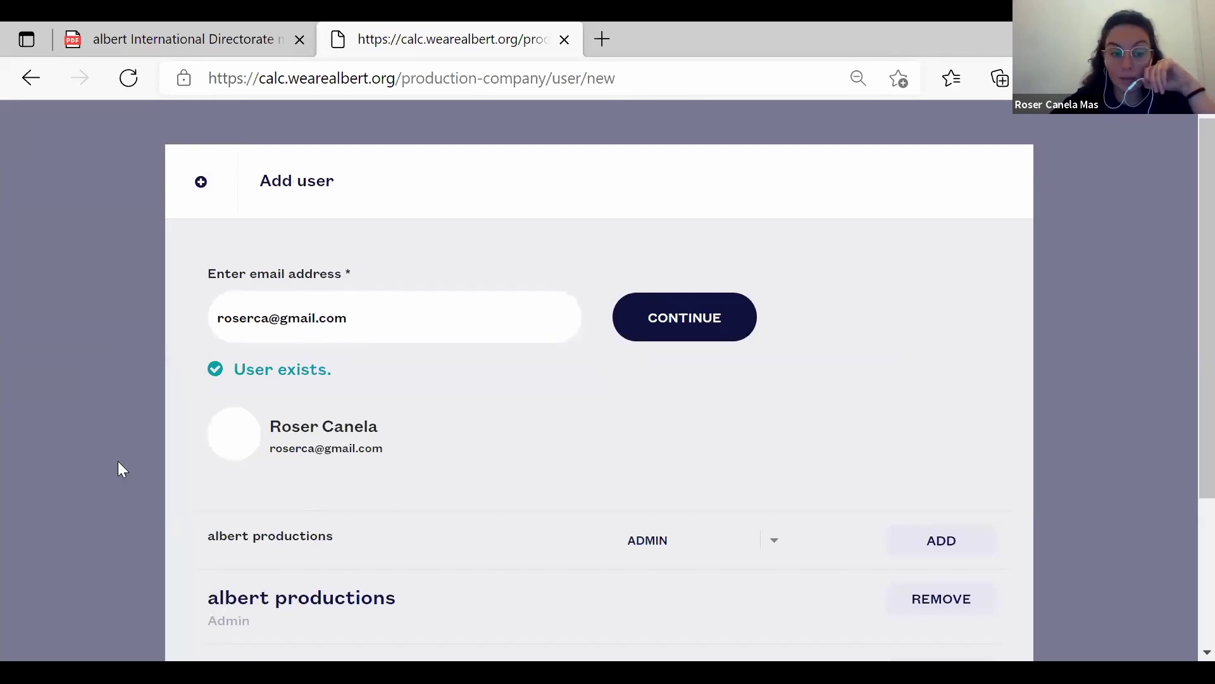
pyautogui.scroll(-3, 103, 462)
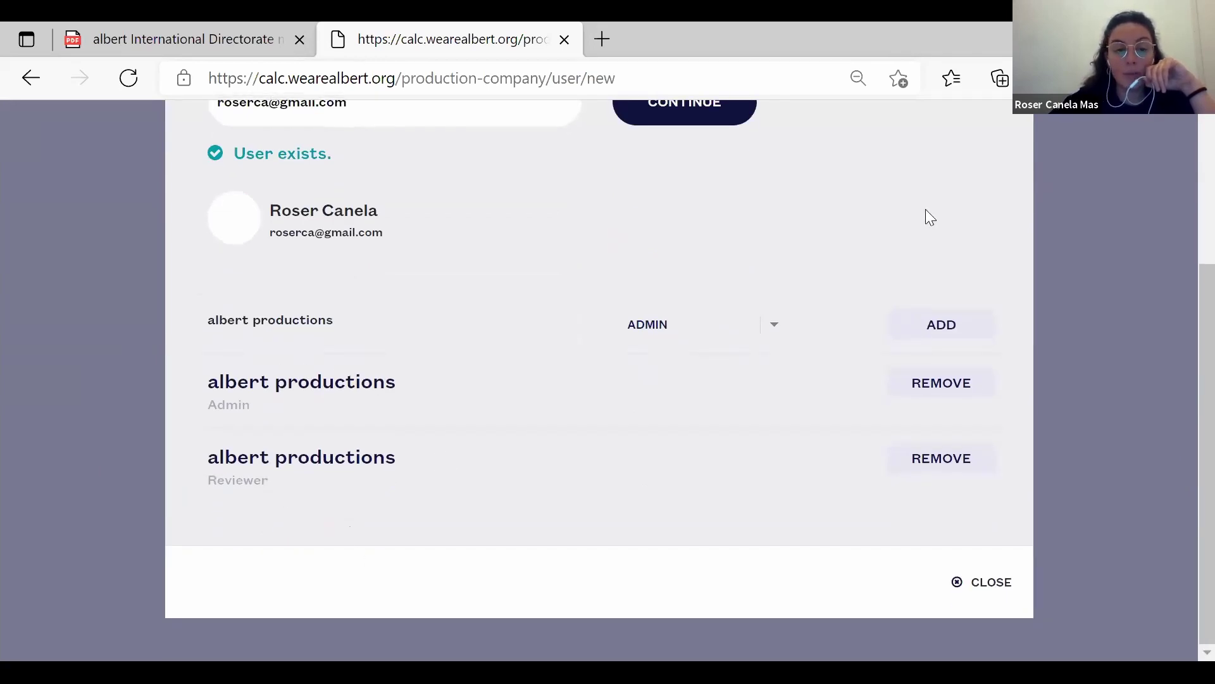
pyautogui.click(777, 327)
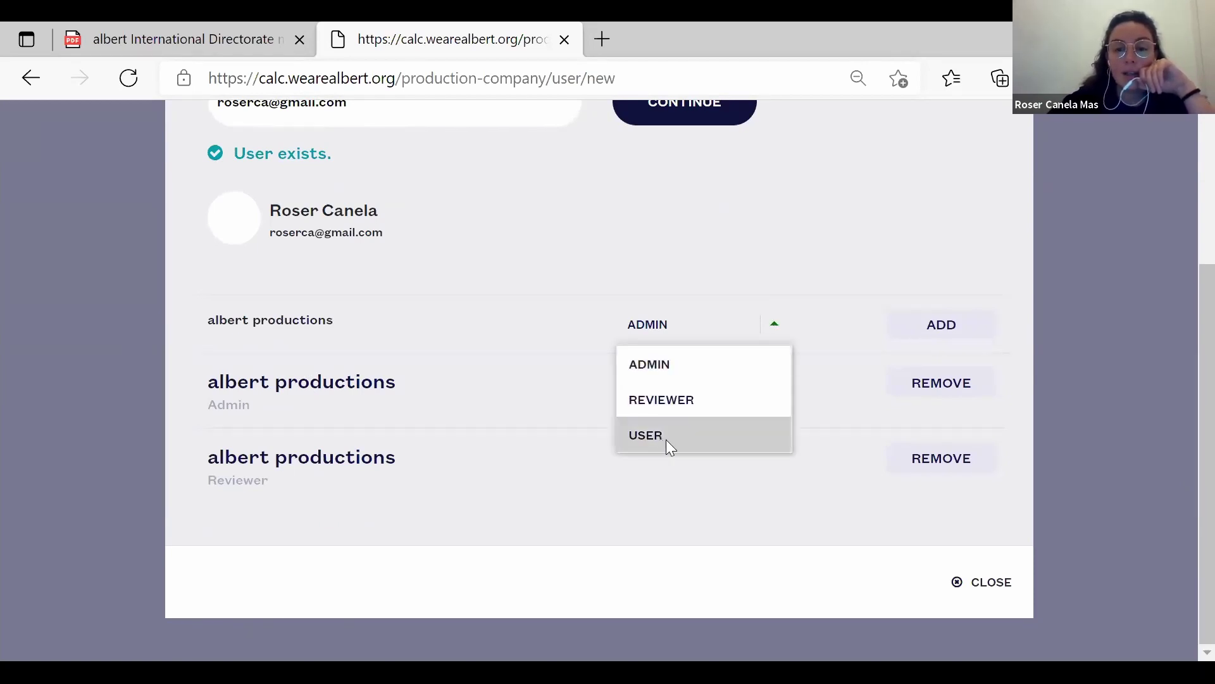
pyautogui.click(666, 440)
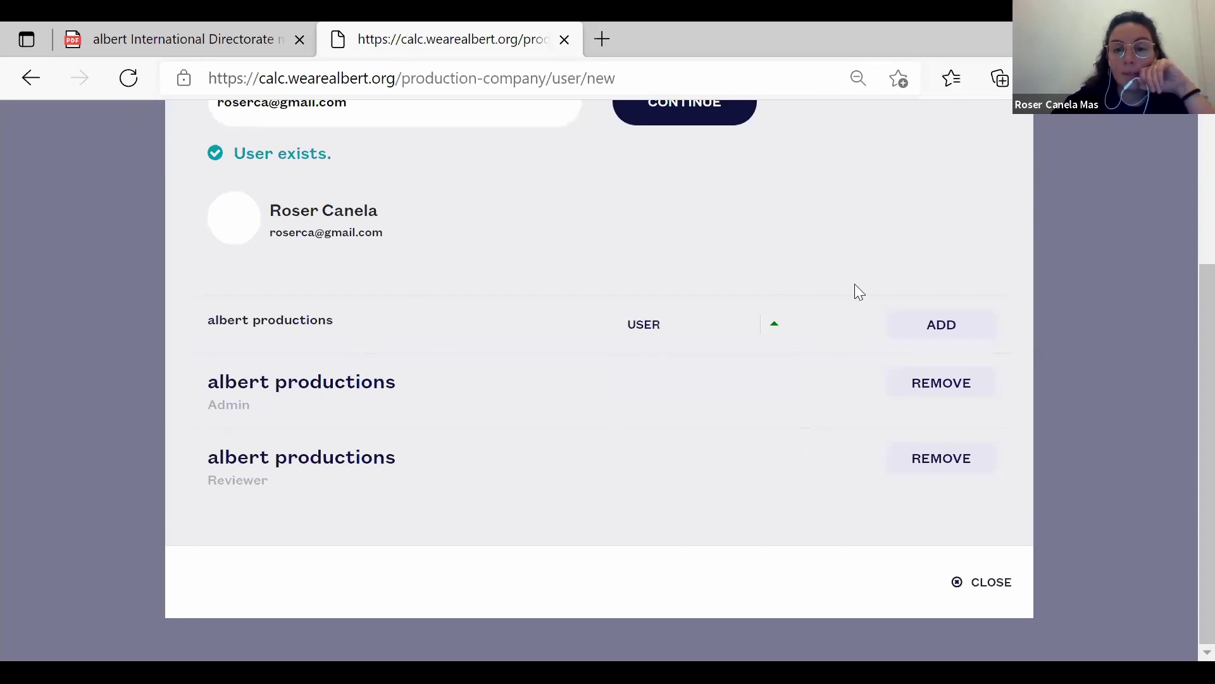
pyautogui.click(924, 336)
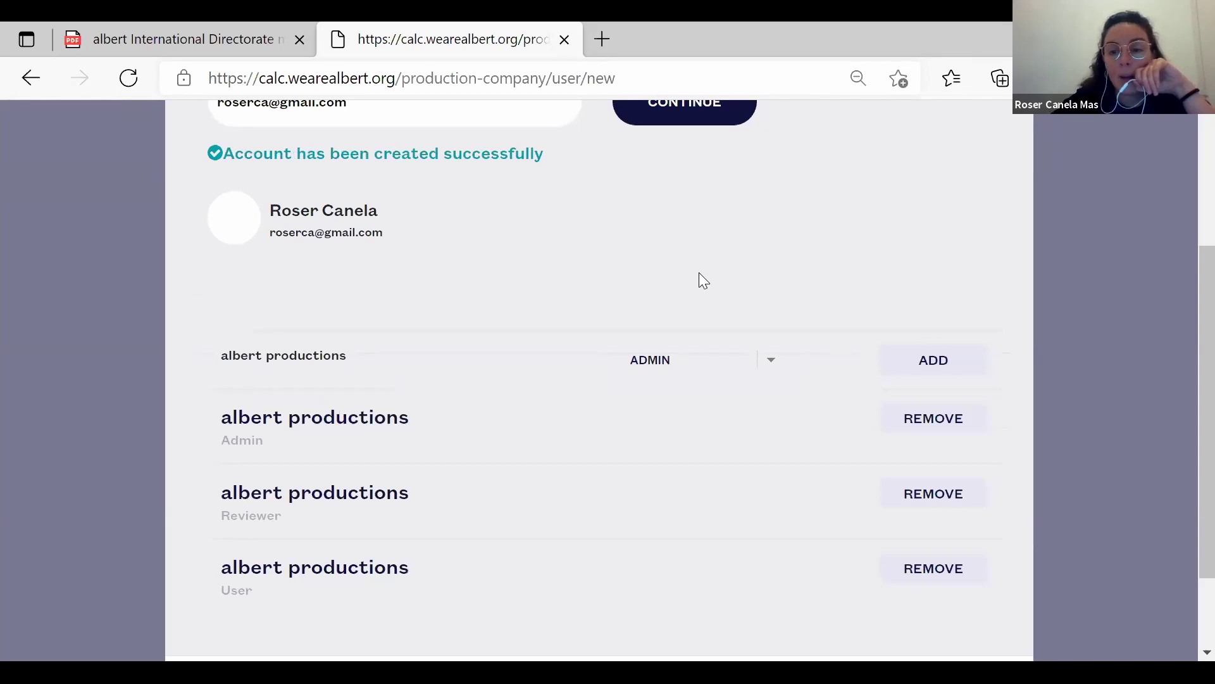
pyautogui.scroll(4, 702, 279)
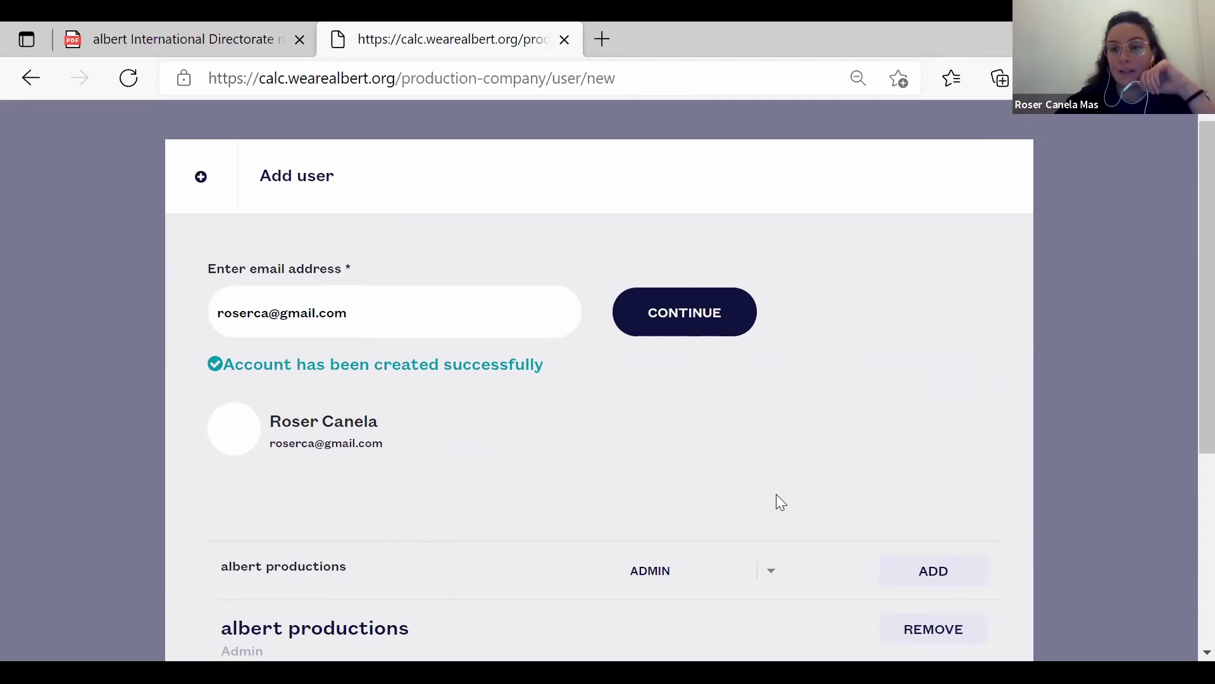
pyautogui.scroll(-5, 734, 429)
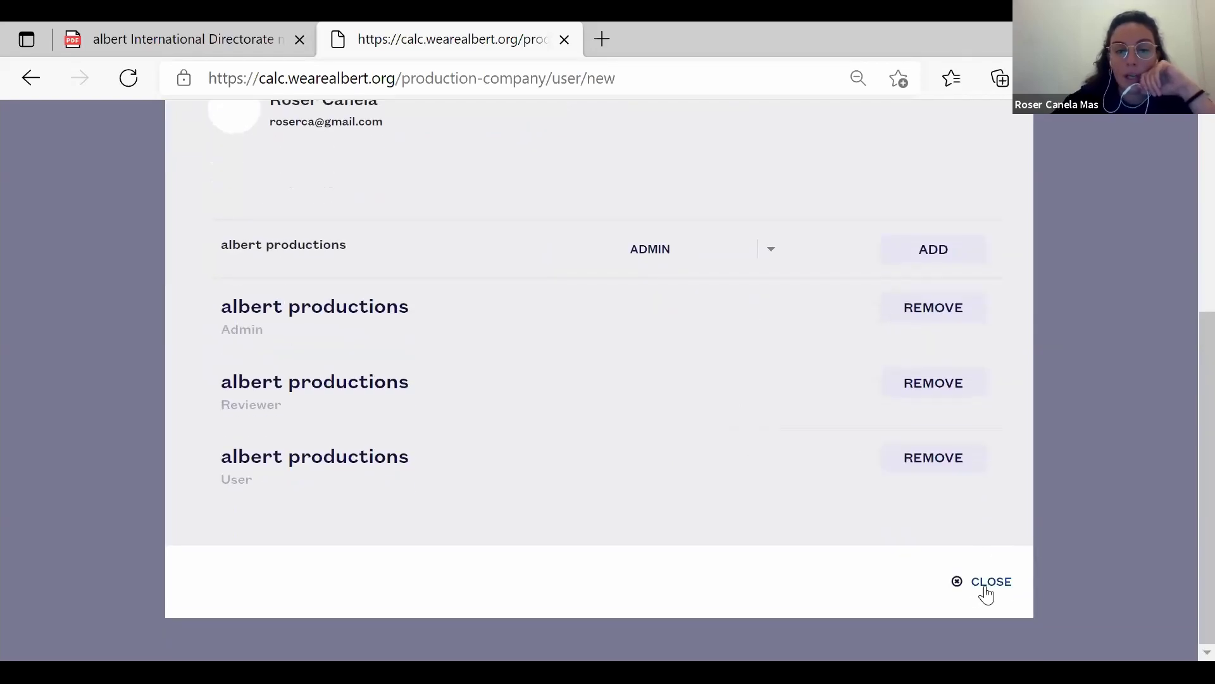
pyautogui.click(986, 590)
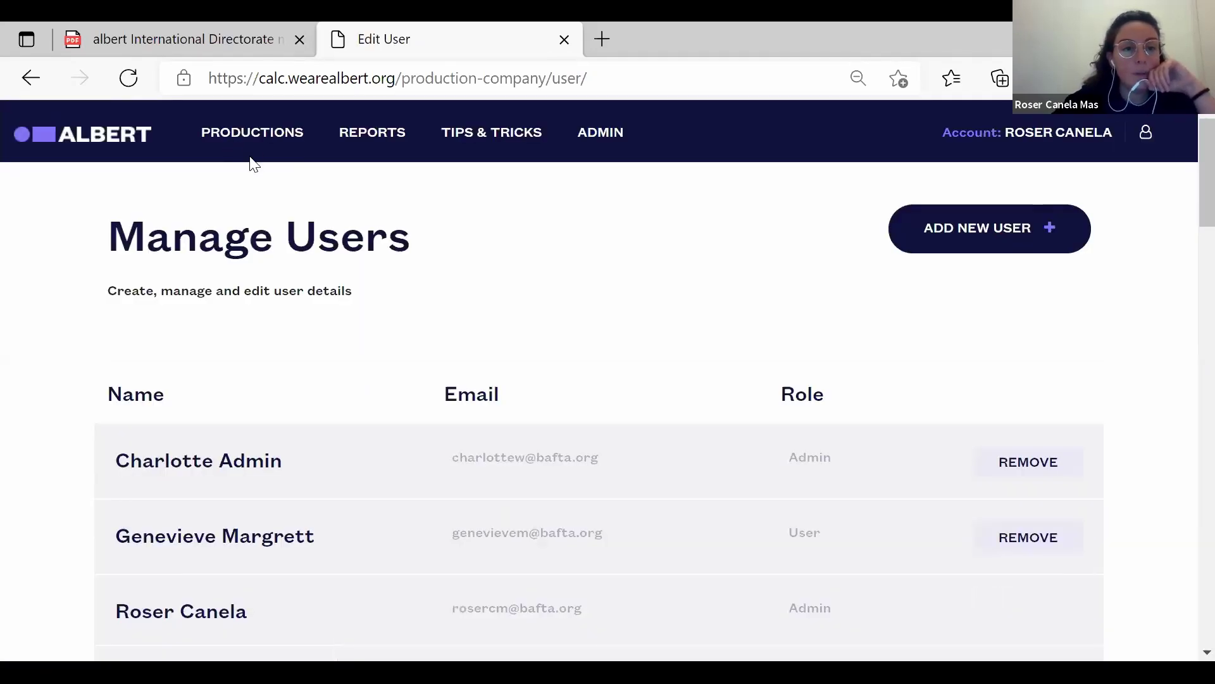
pyautogui.click(254, 144)
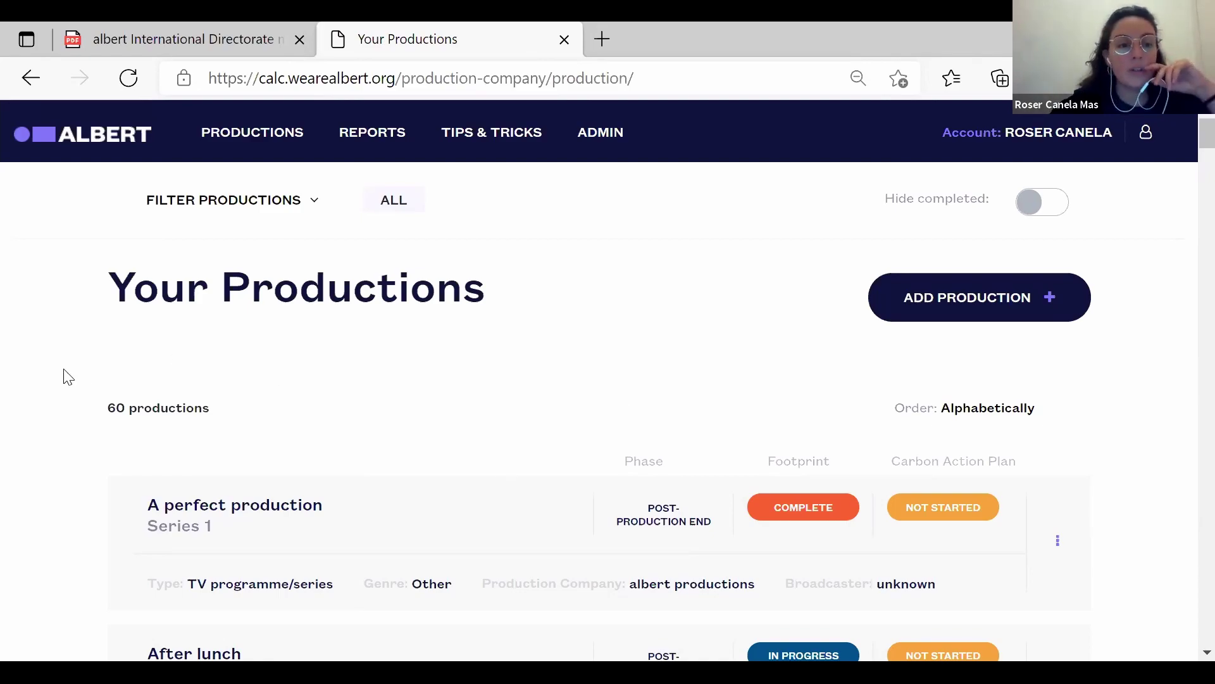
pyautogui.scroll(-6, 67, 376)
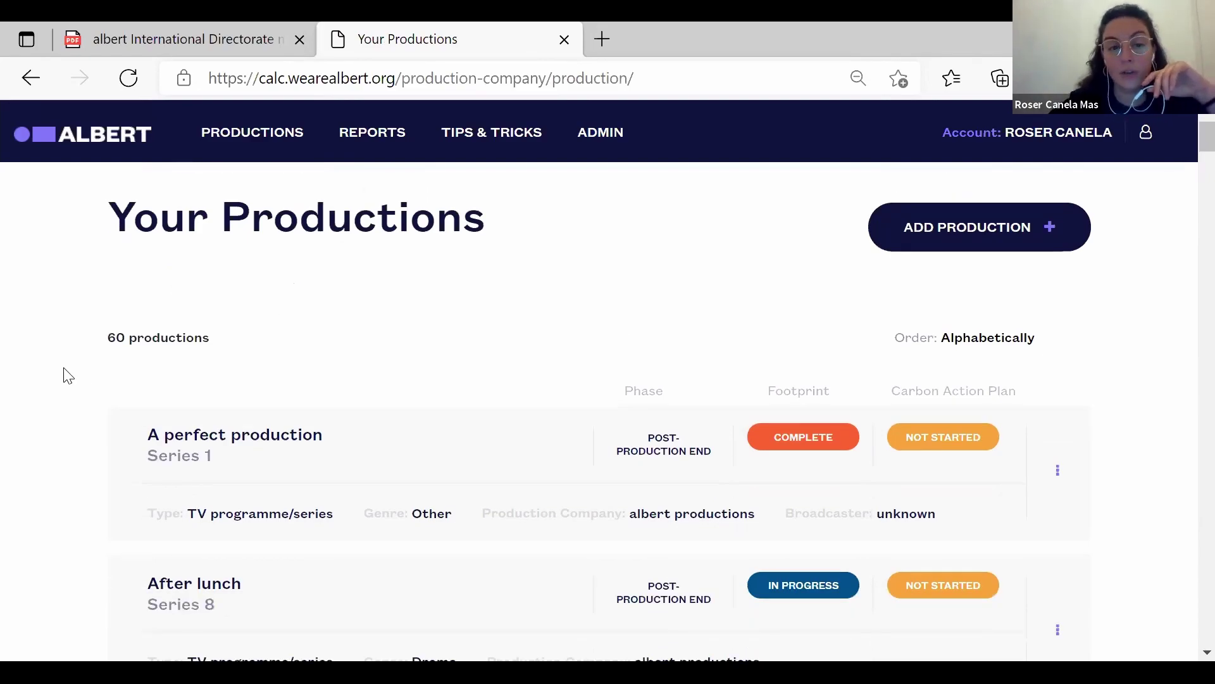
pyautogui.scroll(4, 65, 374)
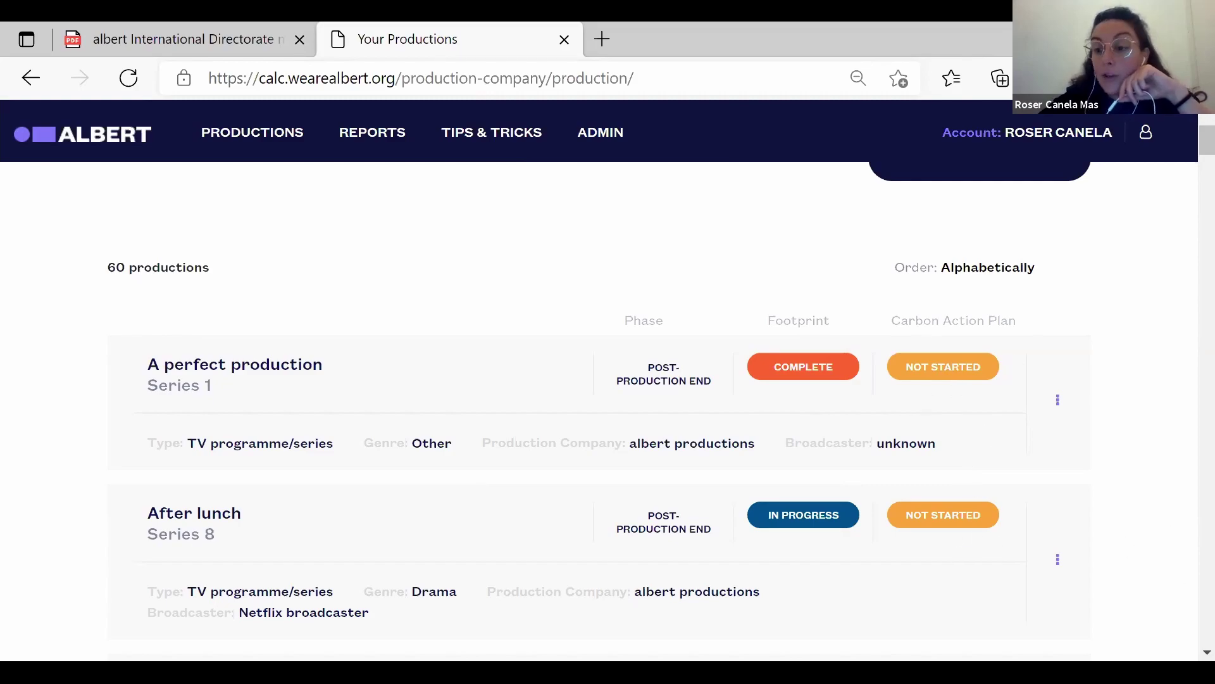
# Scroll to the bottom of Your Productions and back up, then open Tips & Tricks.
pyautogui.scroll(-10, 598, 412)
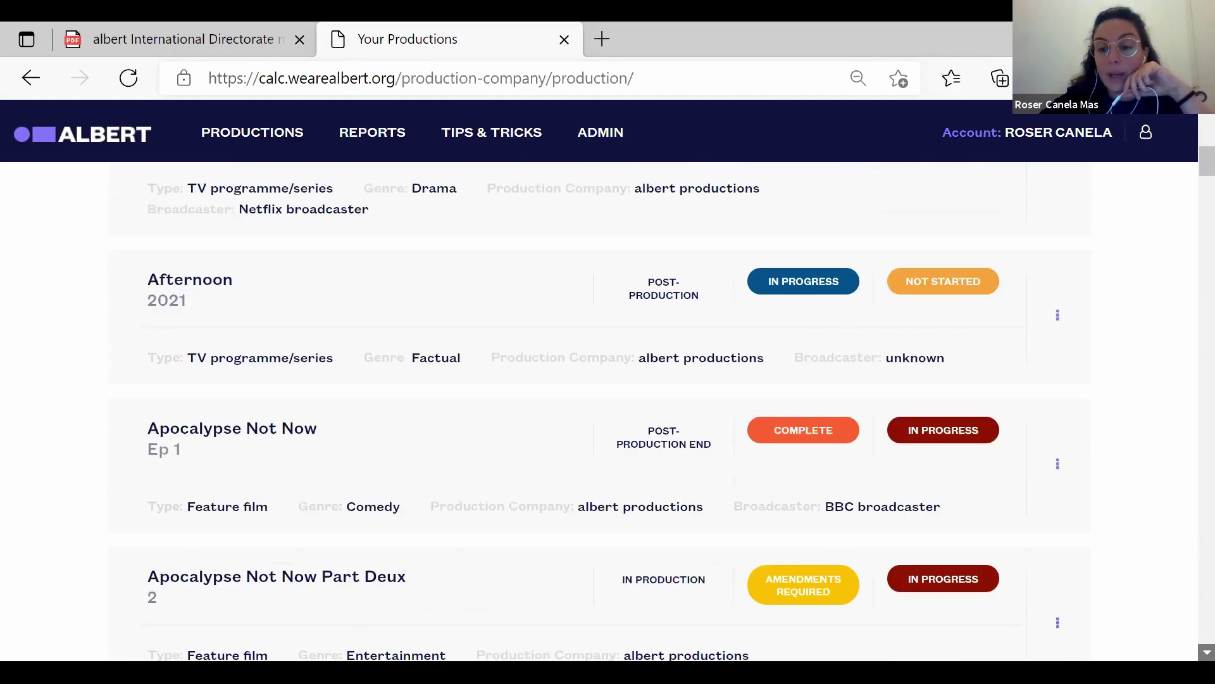
pyautogui.scroll(-10, 598, 411)
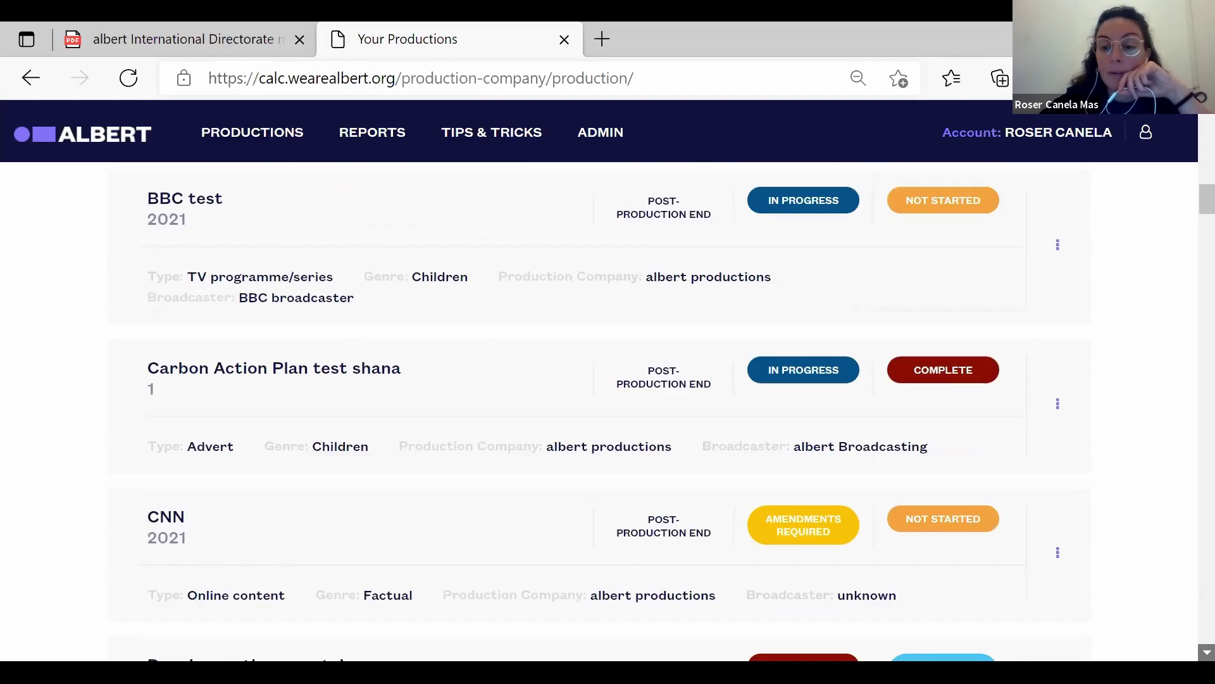
pyautogui.scroll(-10, 598, 411)
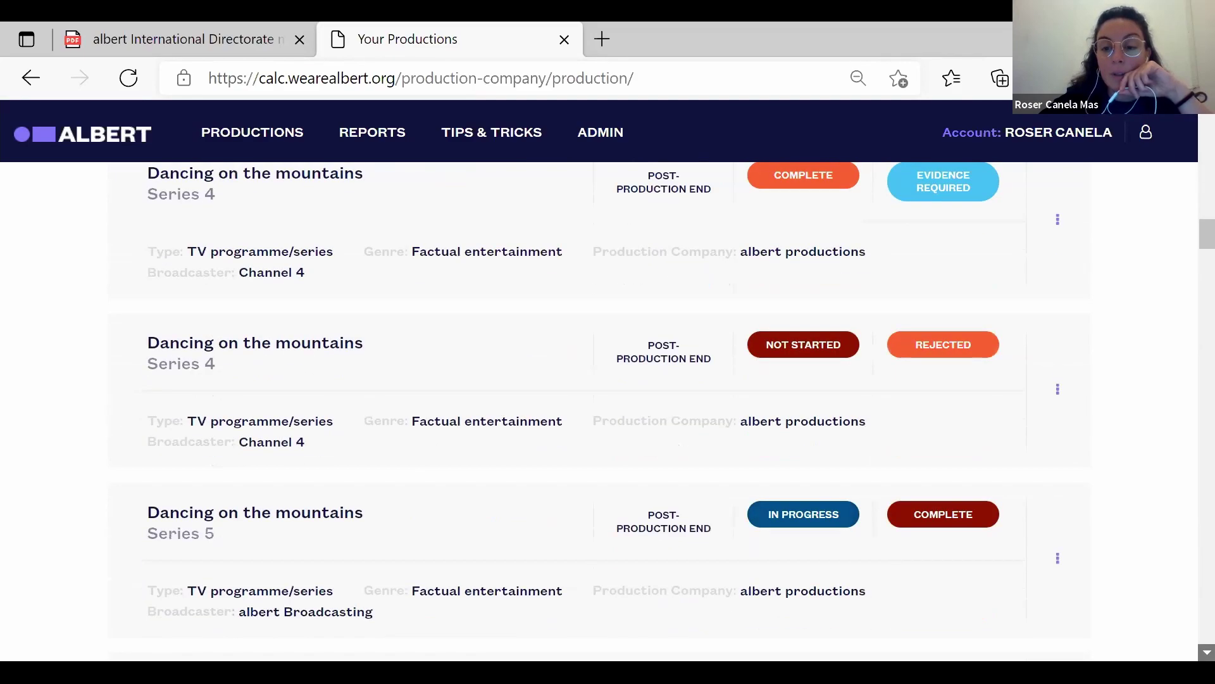
pyautogui.scroll(-1, 885, 567)
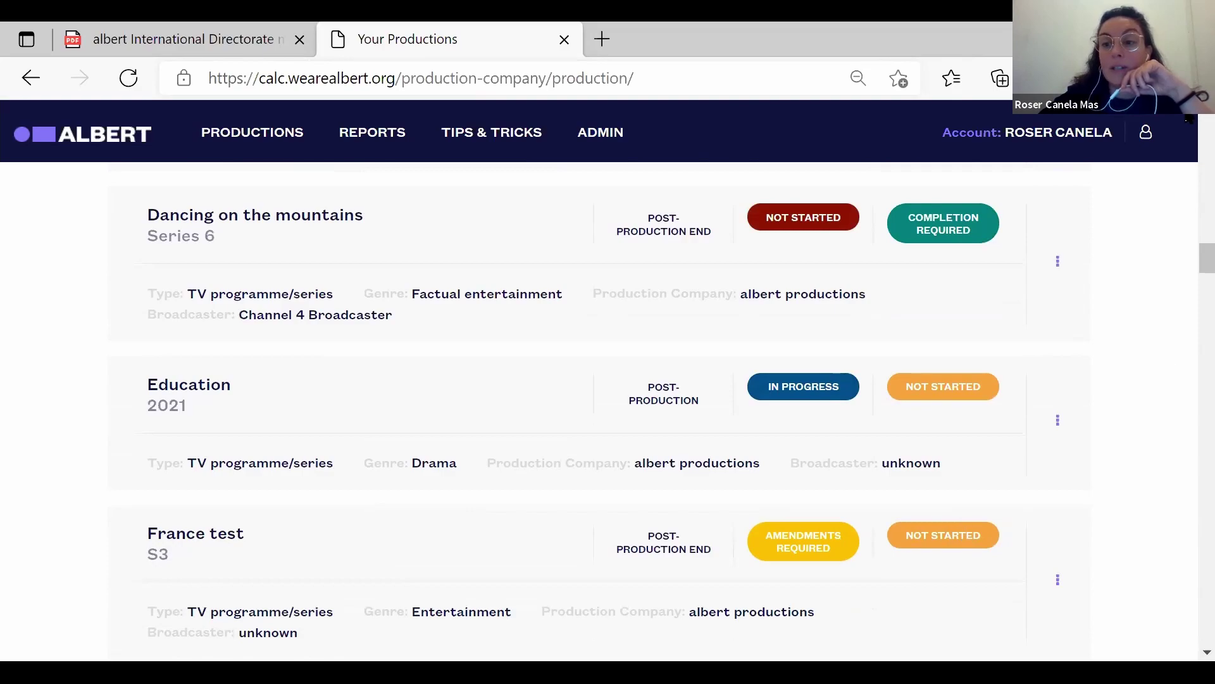
pyautogui.scroll(15, 599, 411)
pyautogui.scroll(6, 598, 411)
pyautogui.scroll(8, 1189, 120)
pyautogui.scroll(1, 1188, 120)
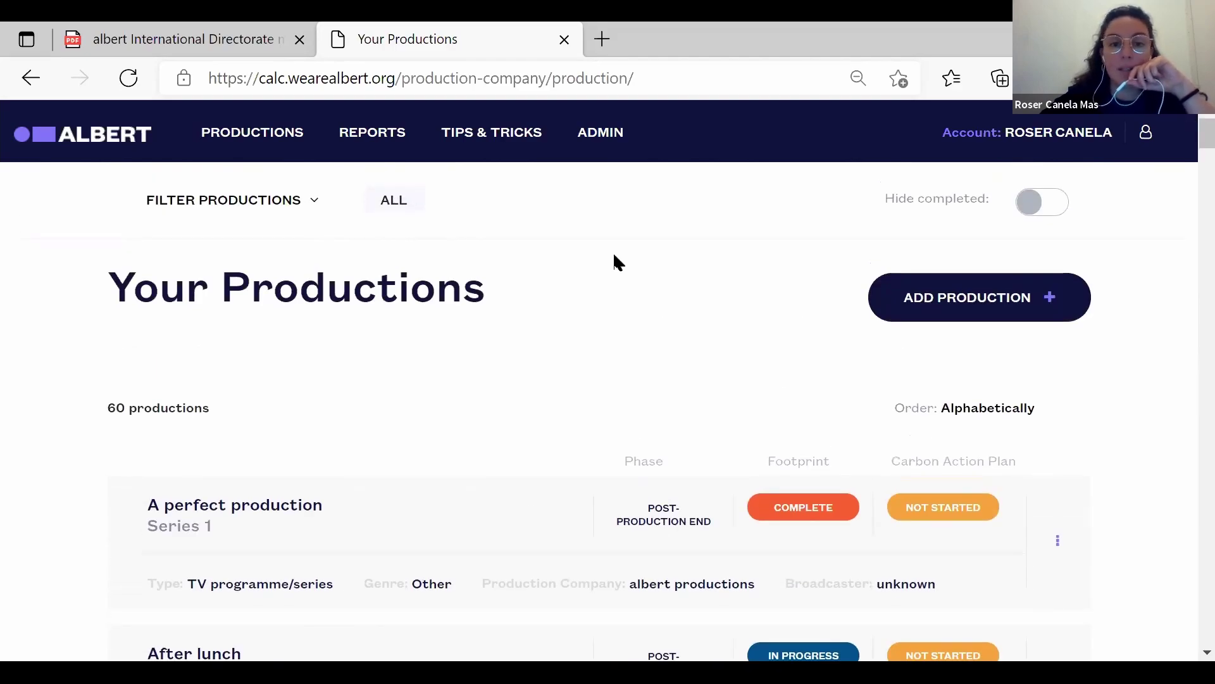
pyautogui.click(502, 141)
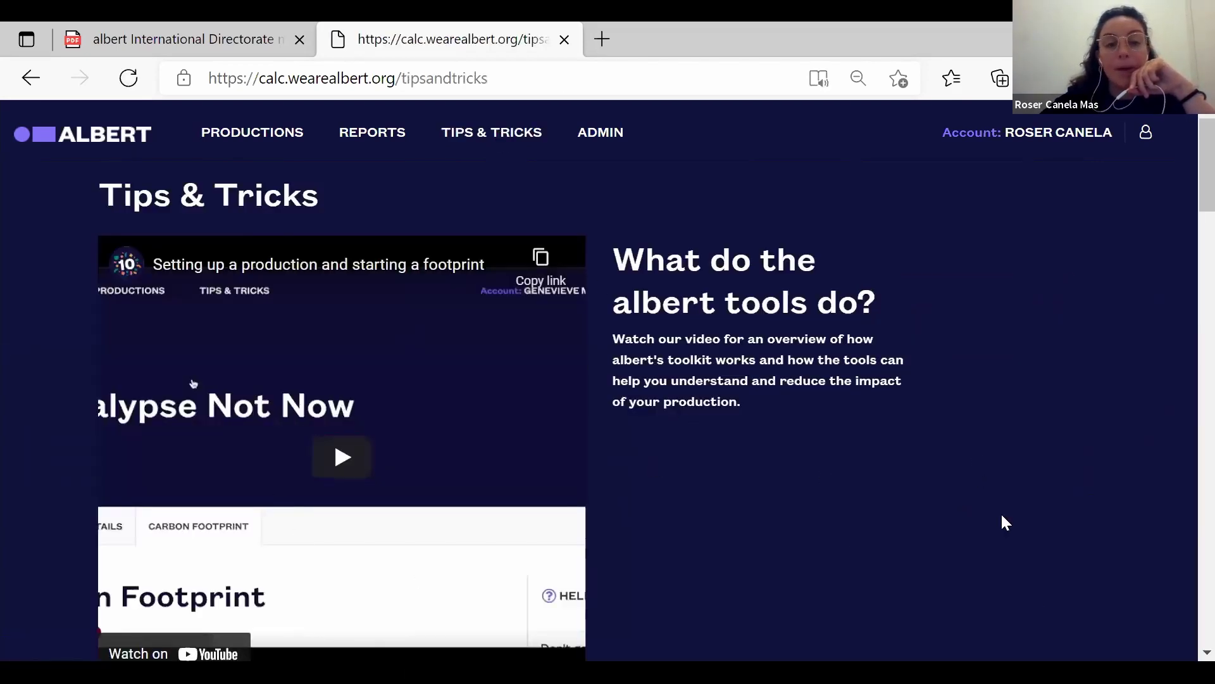
# Scroll down to the 'How it works, a quick start guide' section showing steps 1 and 2.
pyautogui.click(1206, 652)
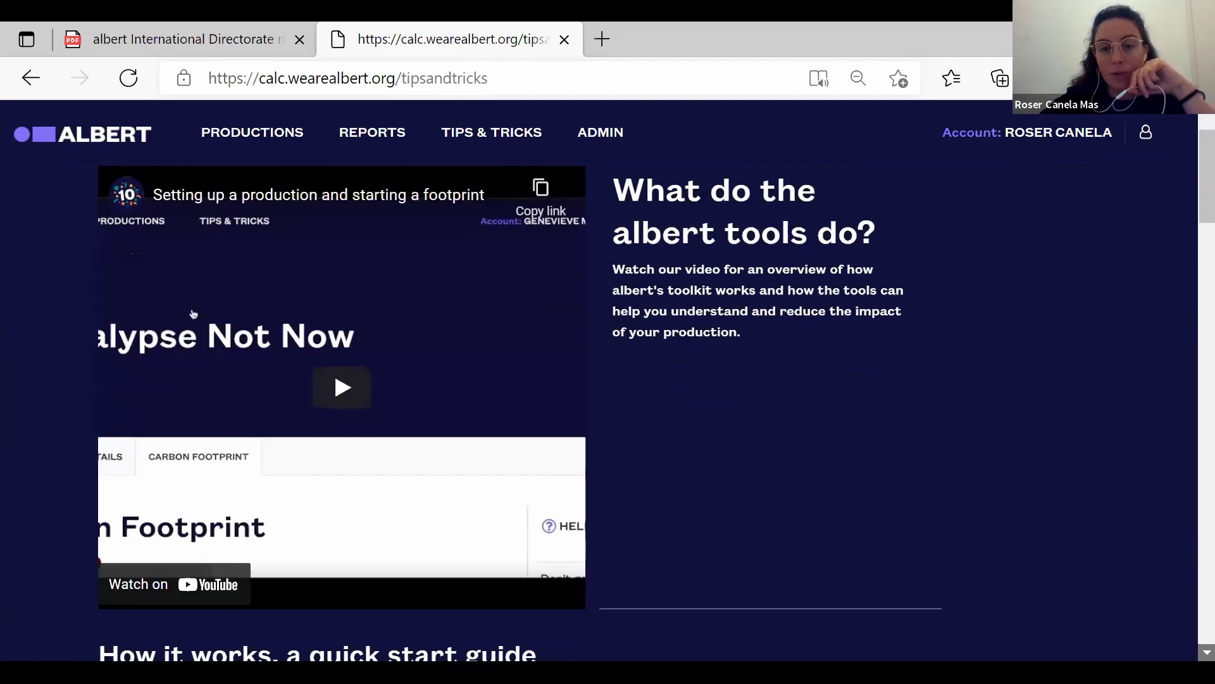
pyautogui.click(1206, 652)
pyautogui.scroll(-6, 193, 243)
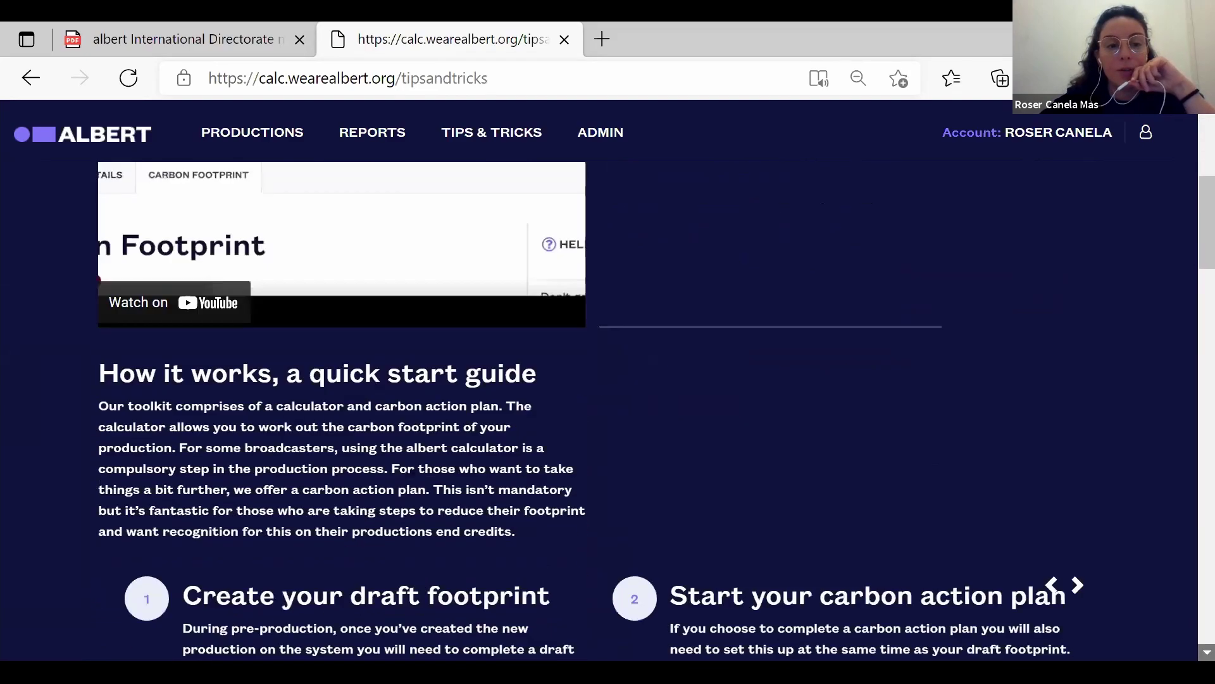
pyautogui.scroll(-2, 179, 479)
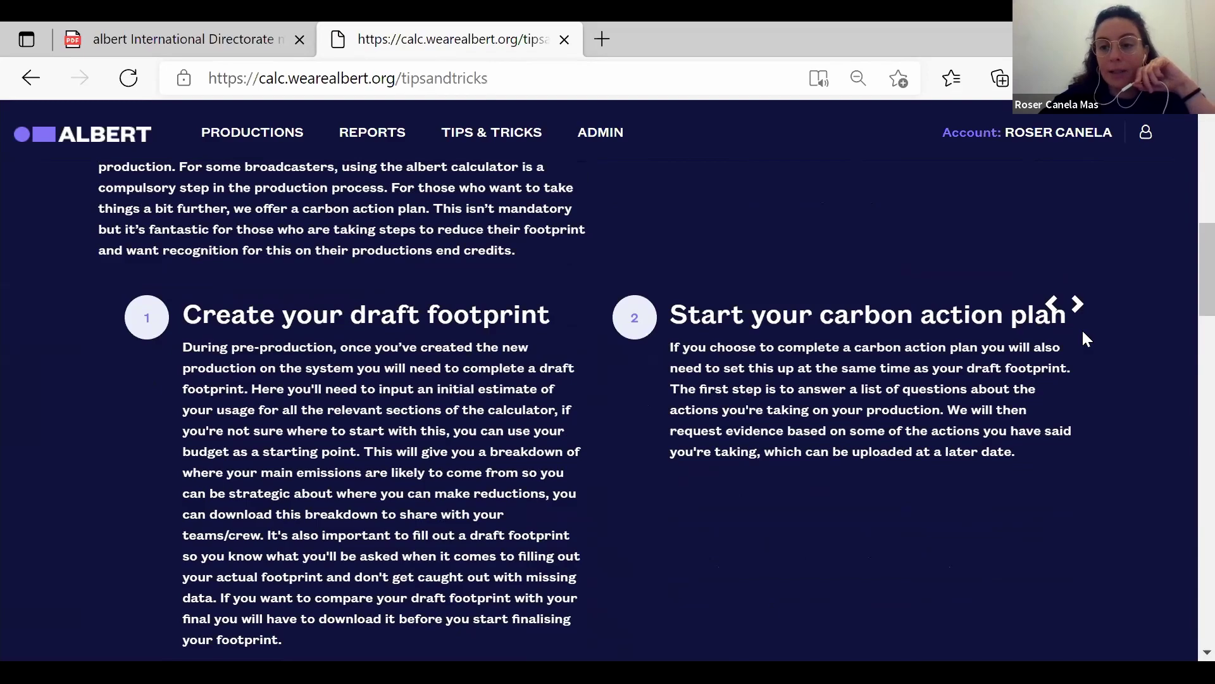
# Advance the quick start guide carousel until steps 4 and 5 are showing.
pyautogui.click(1077, 307)
pyautogui.click(1077, 306)
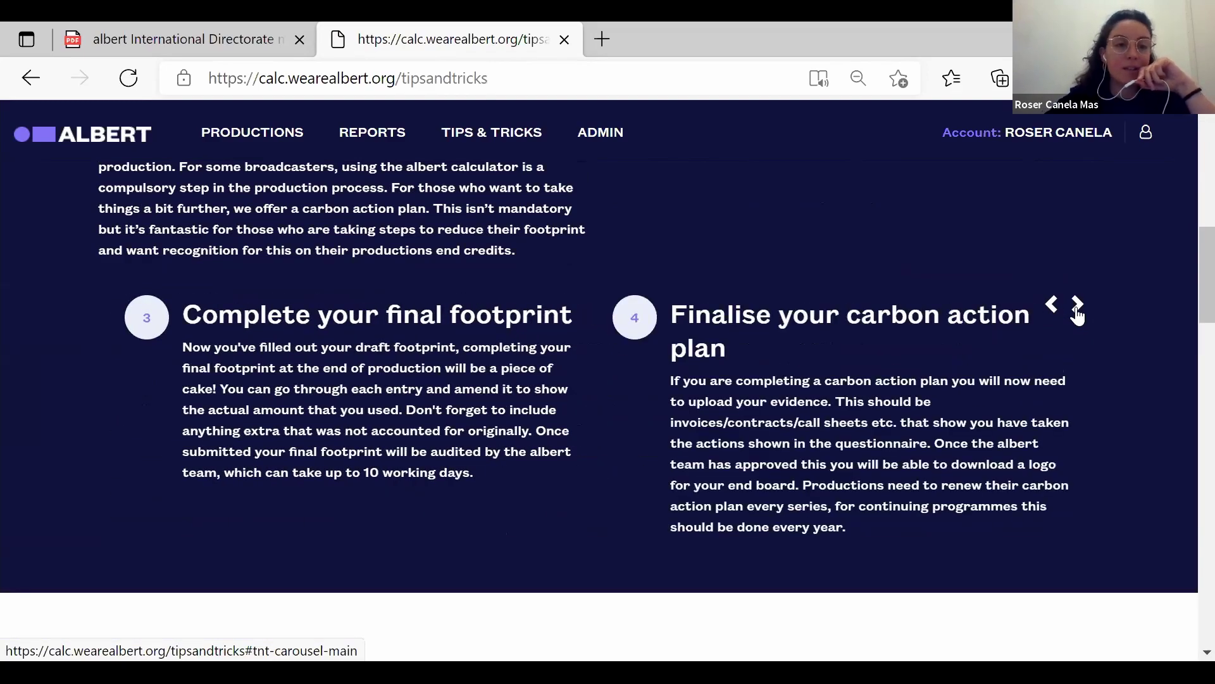
pyautogui.click(1077, 306)
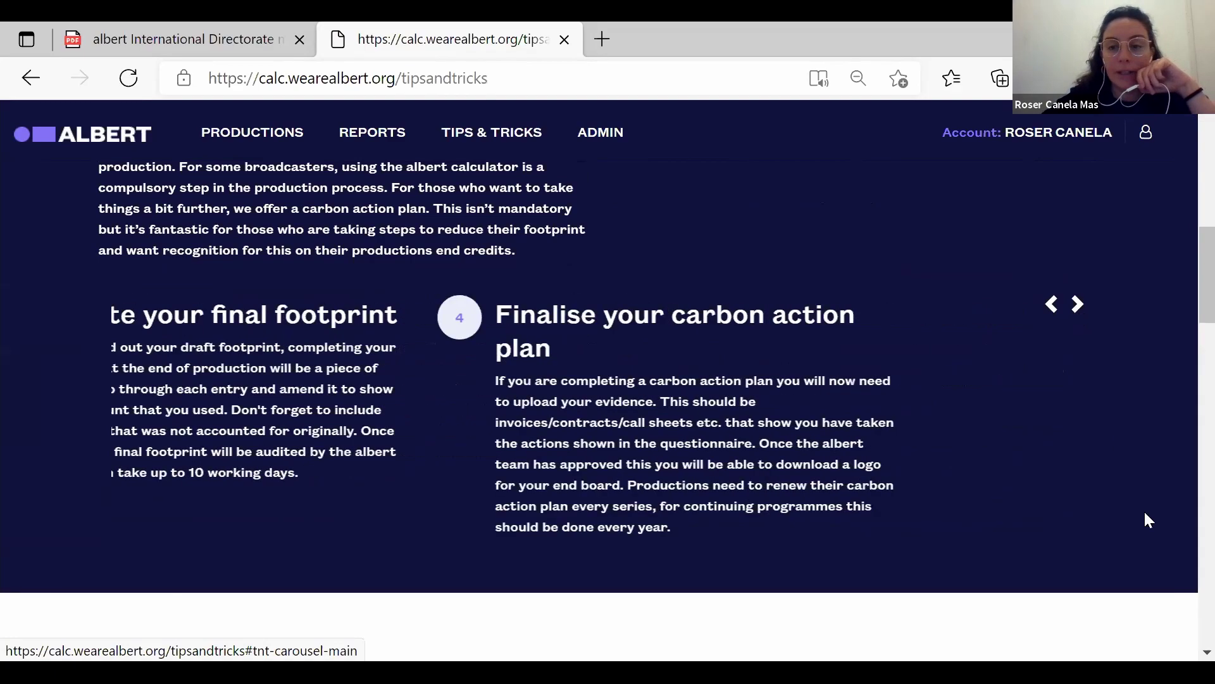
pyautogui.click(1207, 652)
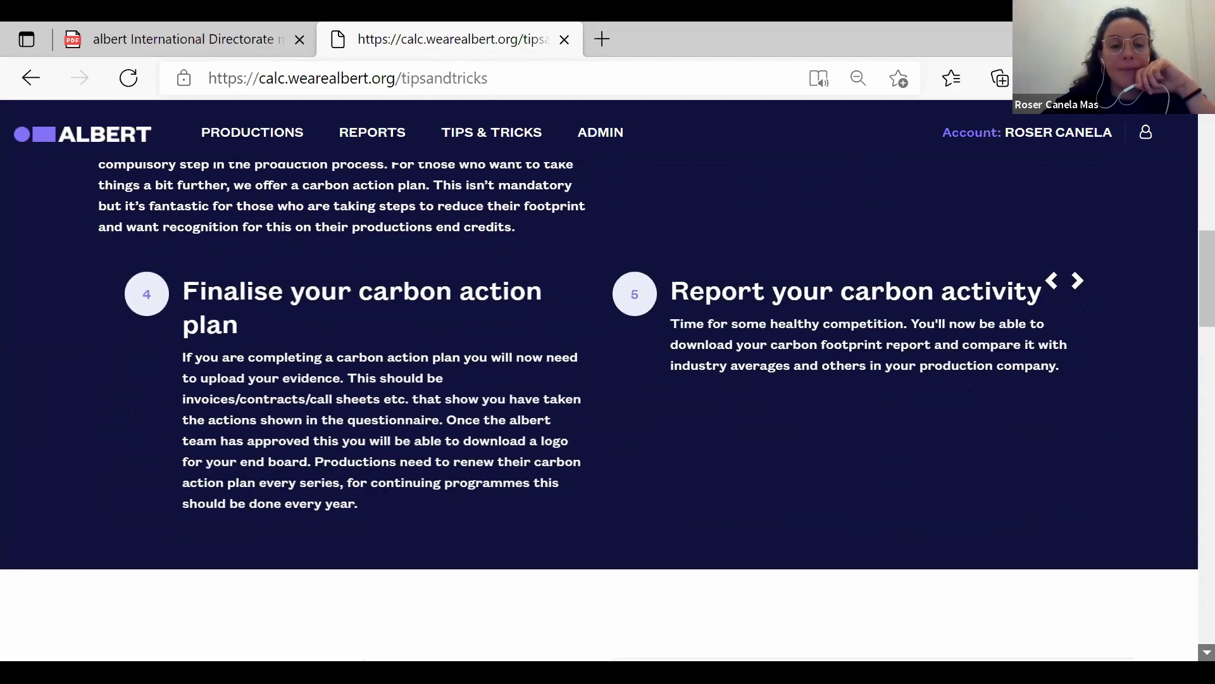
pyautogui.scroll(-14, 598, 380)
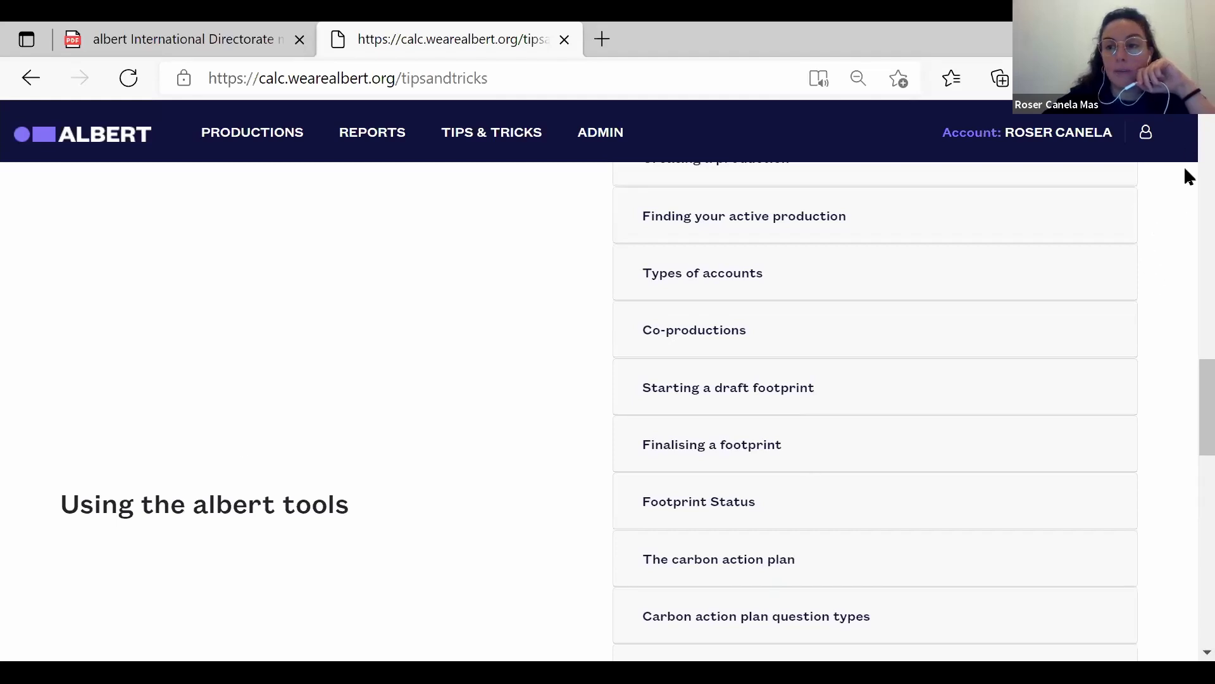
# Expand the Co-productions and Carbon action plan status explanations.
pyautogui.click(691, 340)
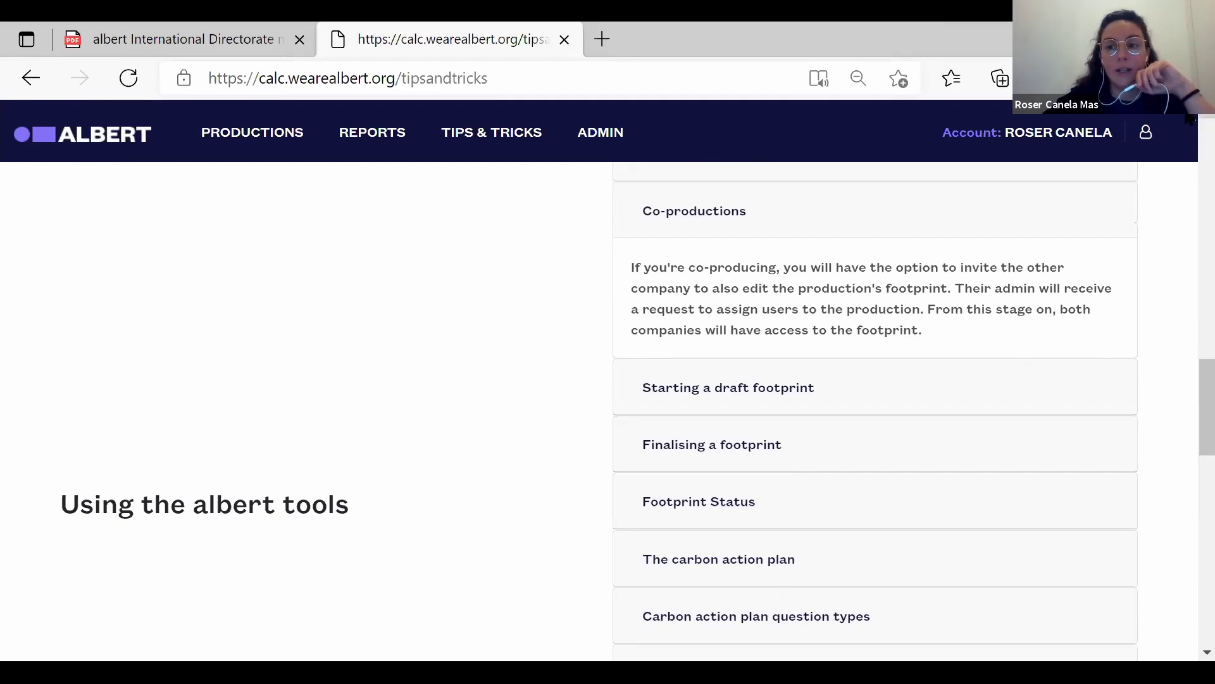
pyautogui.scroll(1, 1189, 120)
pyautogui.scroll(5, 1190, 120)
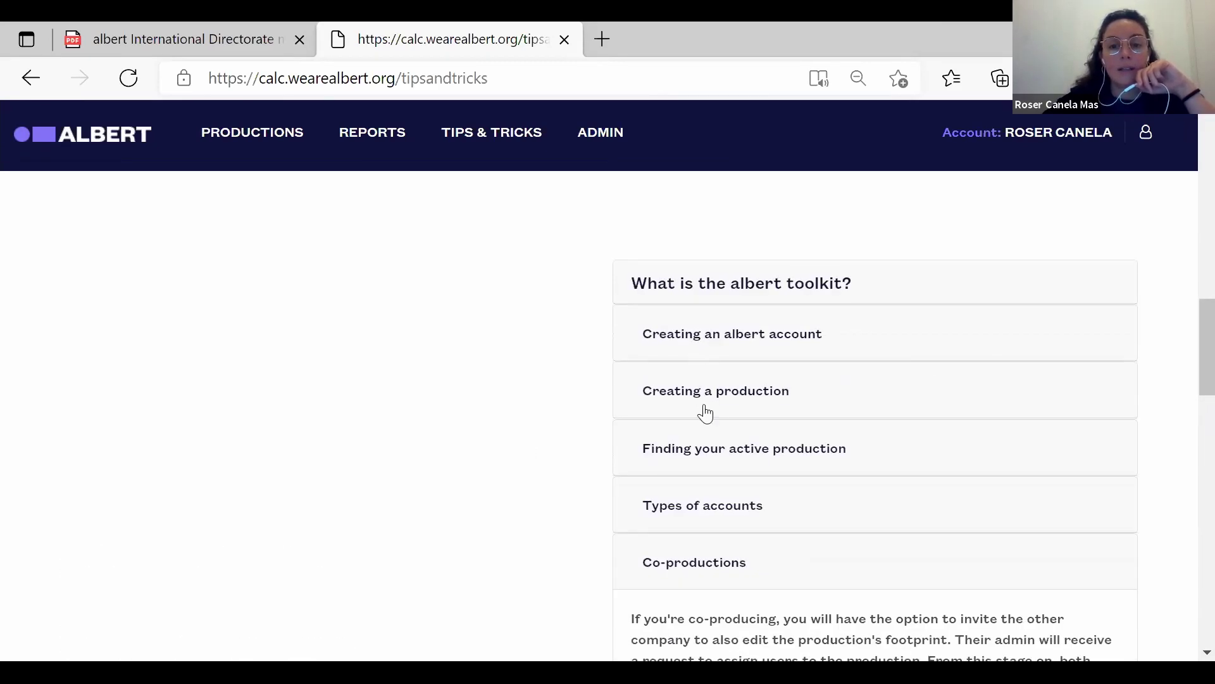
pyautogui.scroll(-5, 1207, 651)
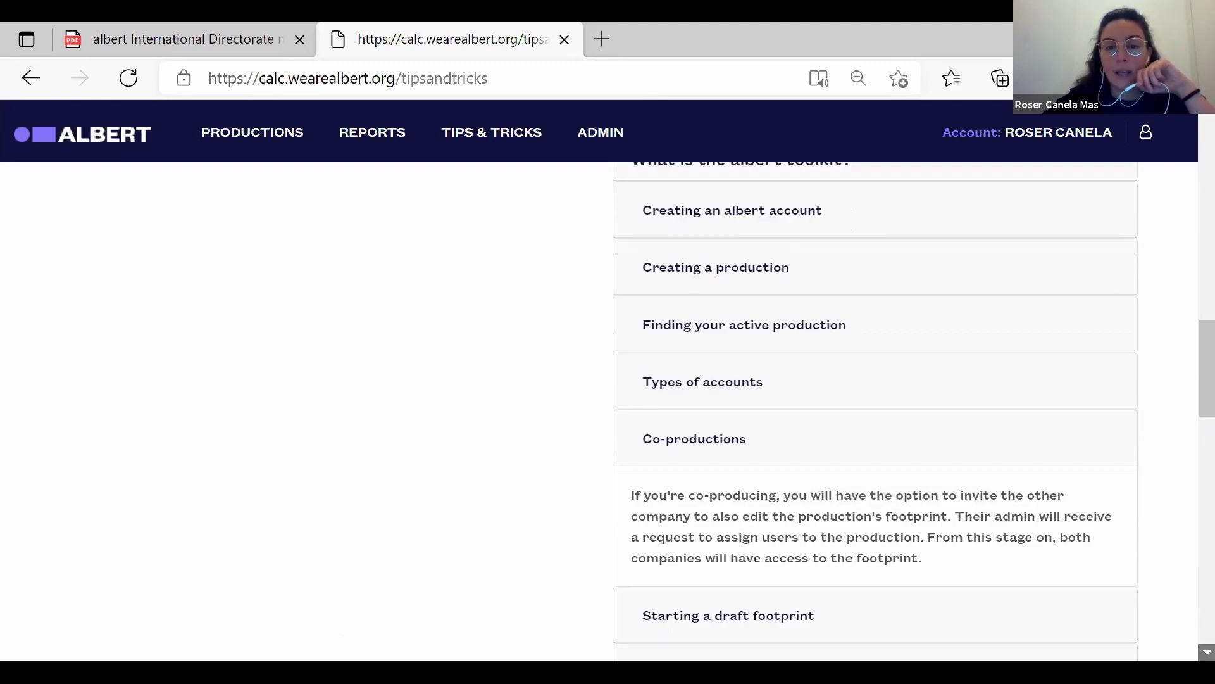
pyautogui.scroll(-8, 874, 405)
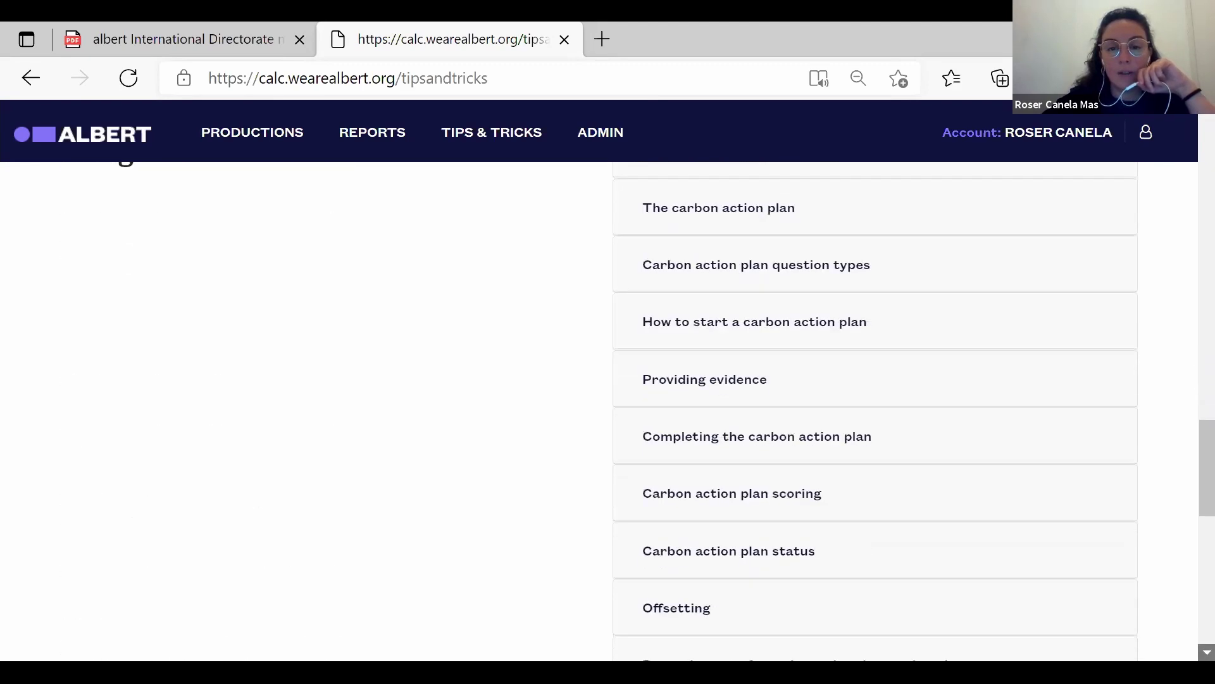
pyautogui.scroll(-3, 651, 472)
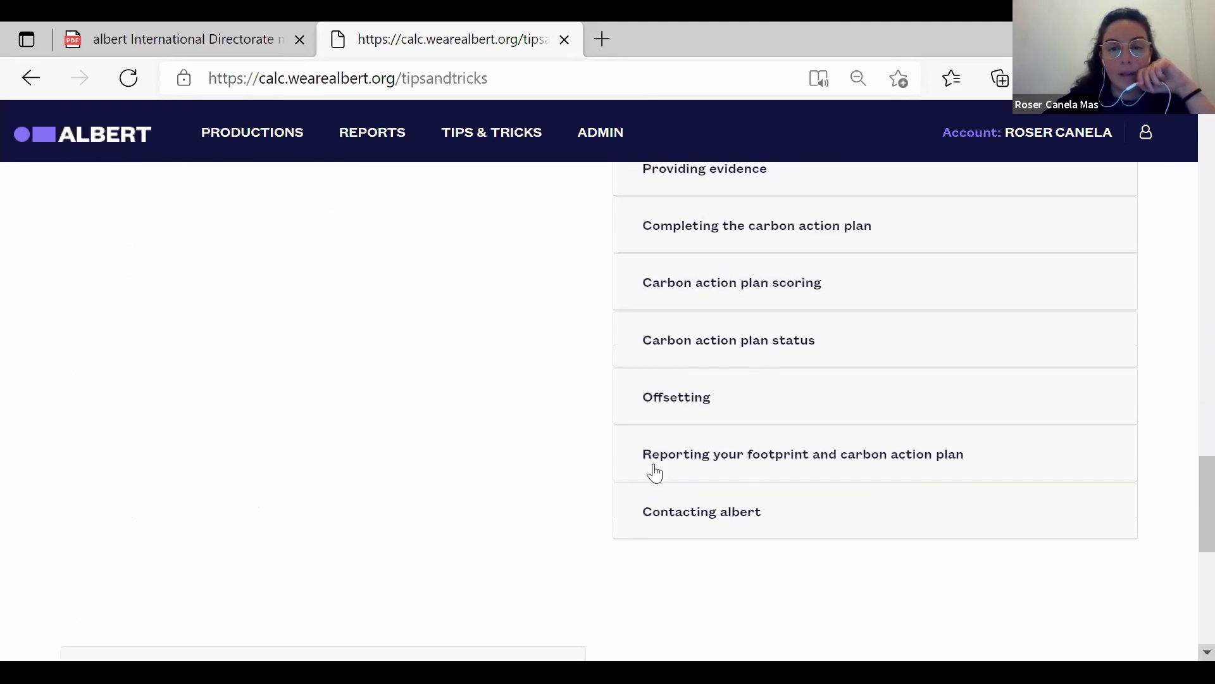
pyautogui.click(748, 347)
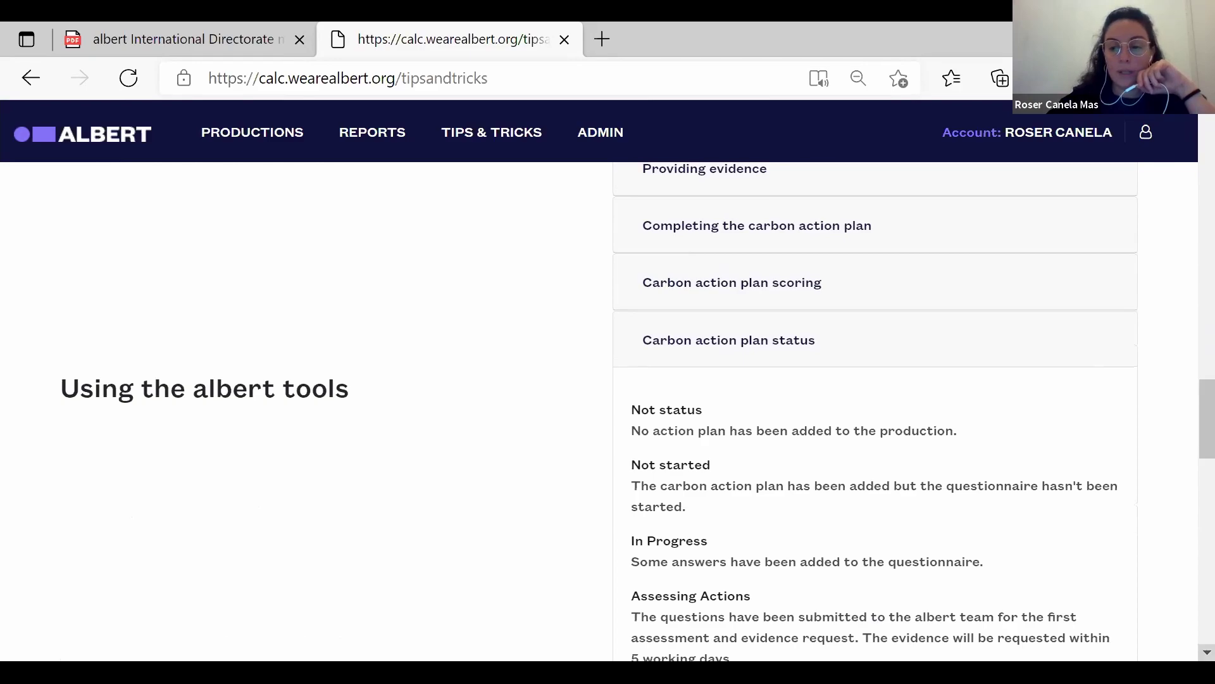
pyautogui.scroll(-12, 873, 411)
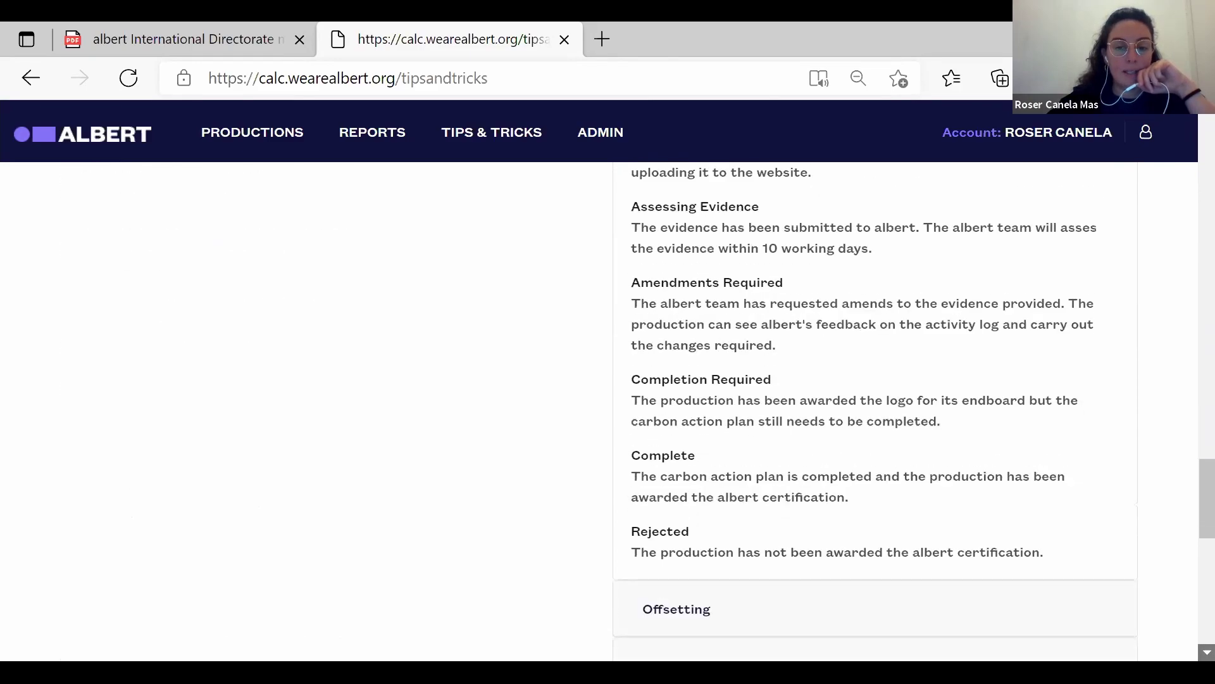
pyautogui.scroll(-1, 1038, 401)
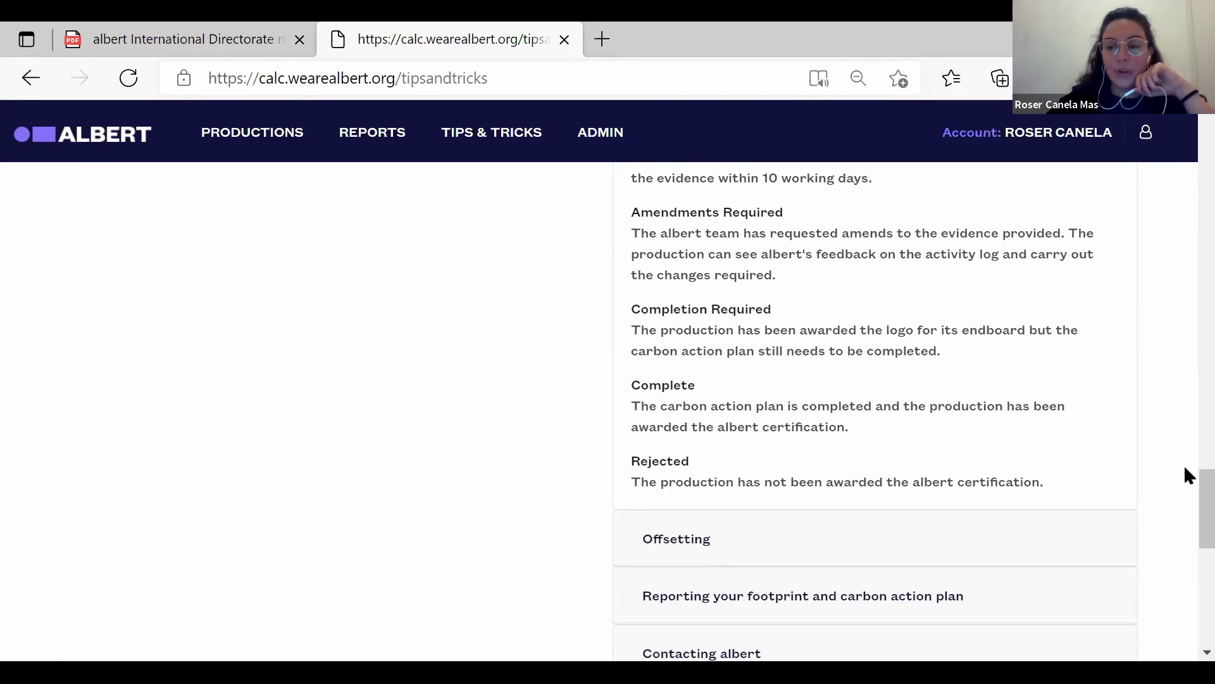
pyautogui.moveTo(1185, 503); pyautogui.dragTo(1185, 563)
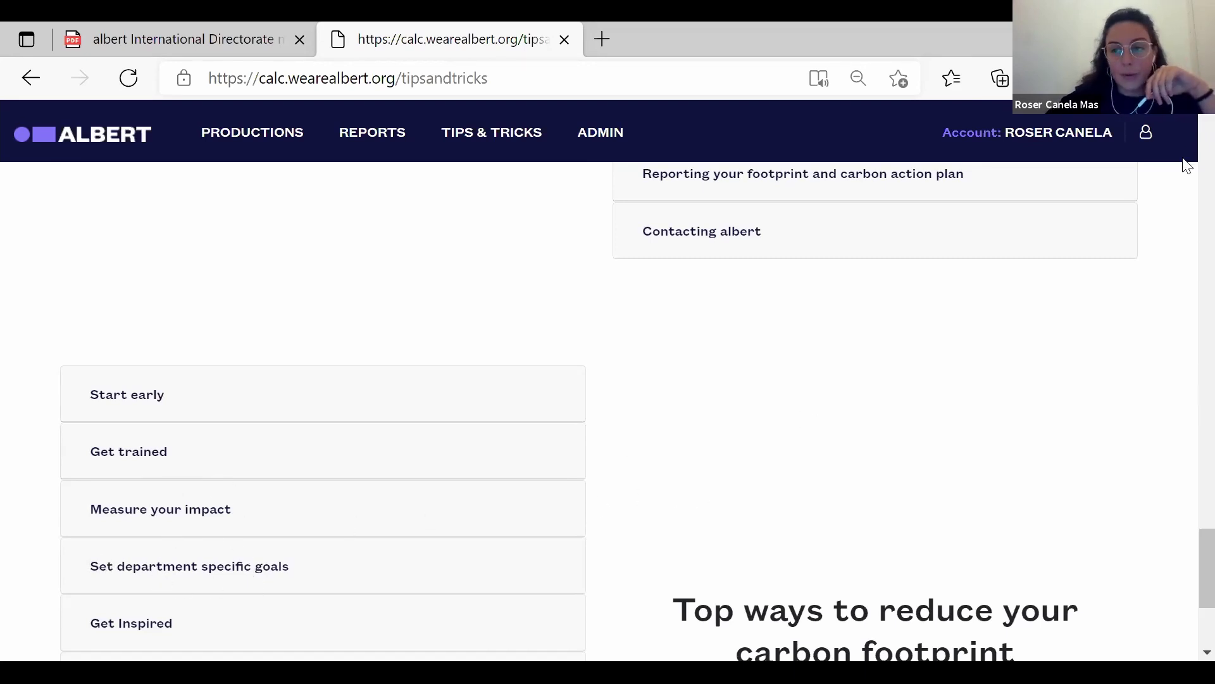
# Read the Start early and Communicate tips, then return to the productions list.
pyautogui.scroll(1, 318, 332)
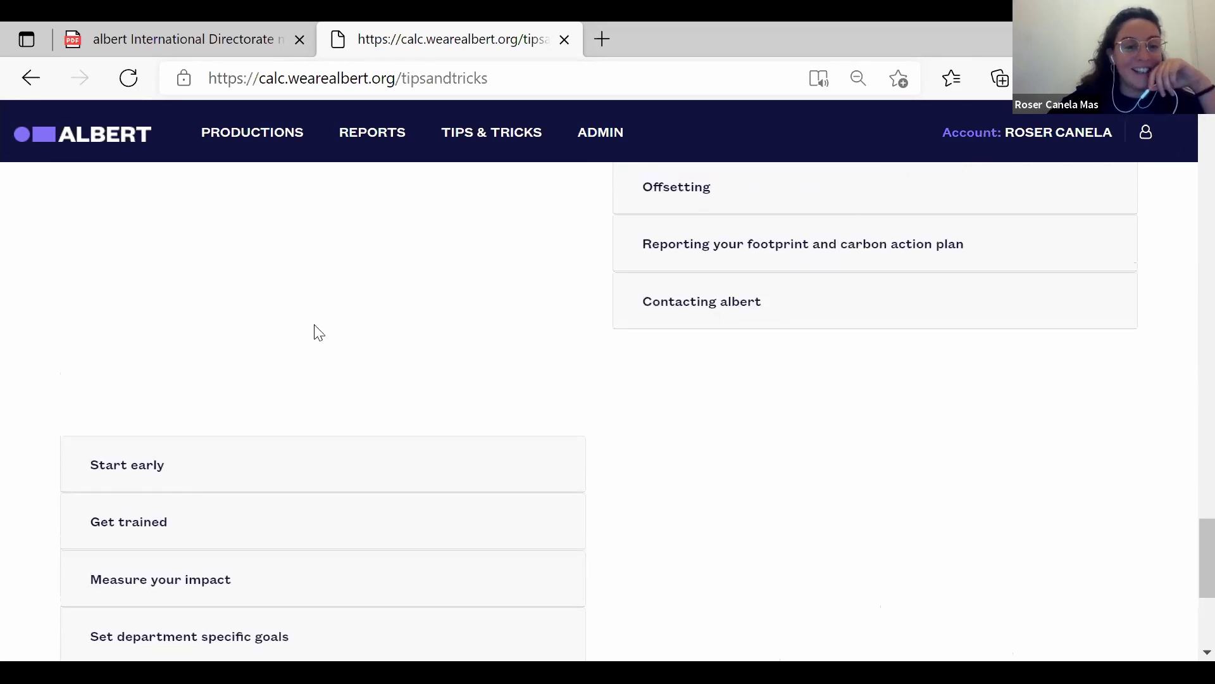
pyautogui.click(138, 474)
pyautogui.scroll(-5, 485, 510)
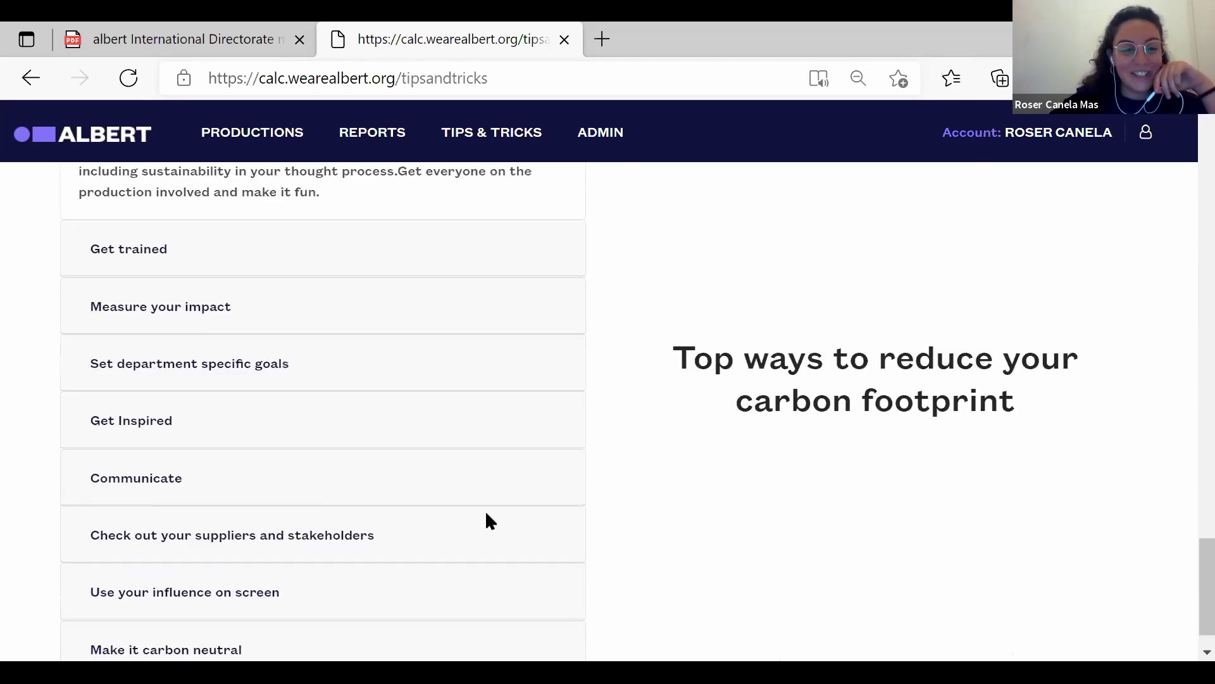
pyautogui.click(165, 486)
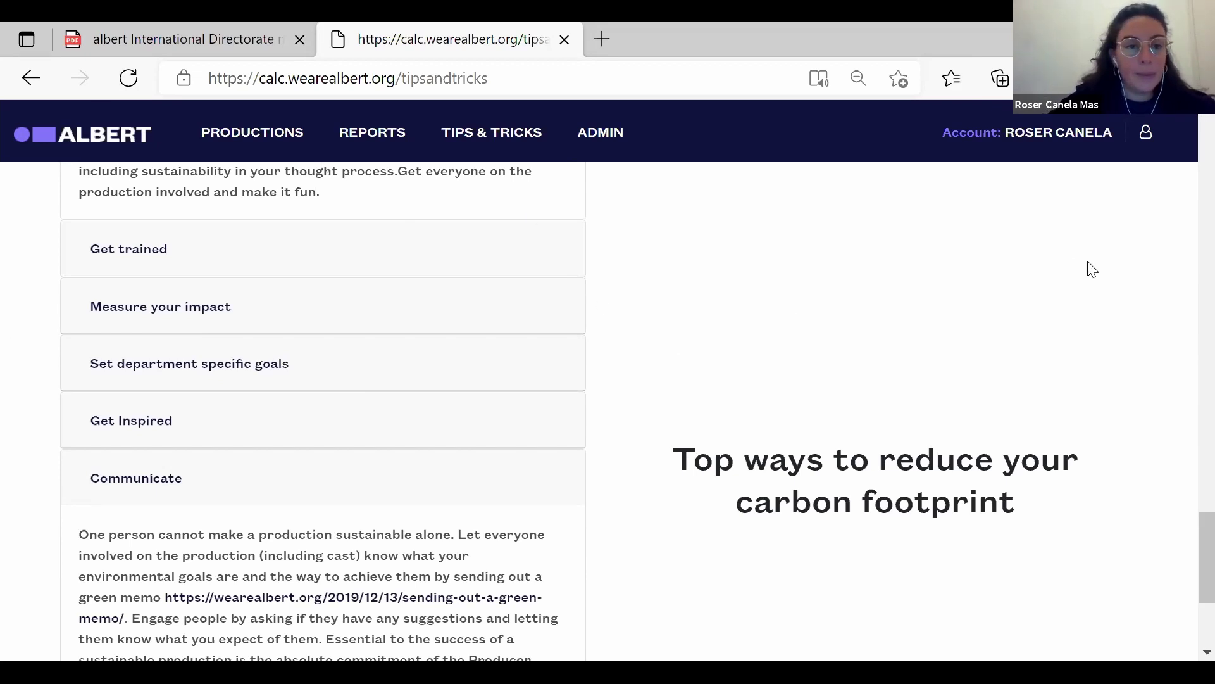
pyautogui.click(269, 145)
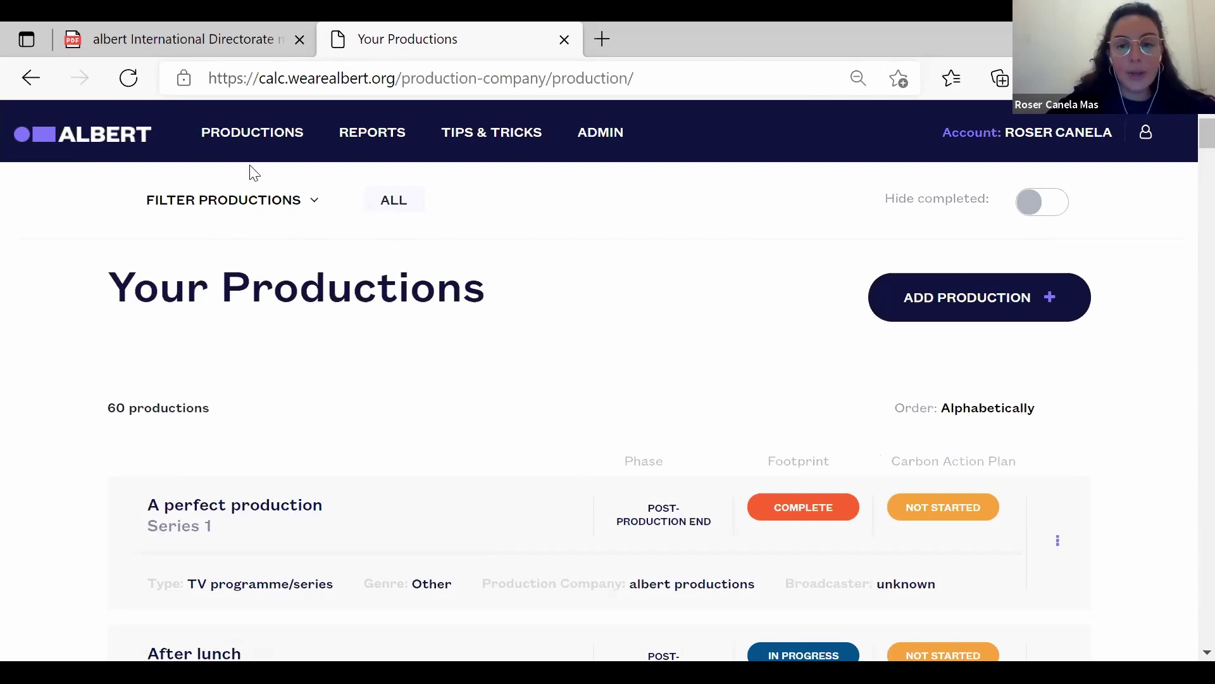
# Create a new production named 'Test Ireland' with period name 2021.
pyautogui.click(973, 315)
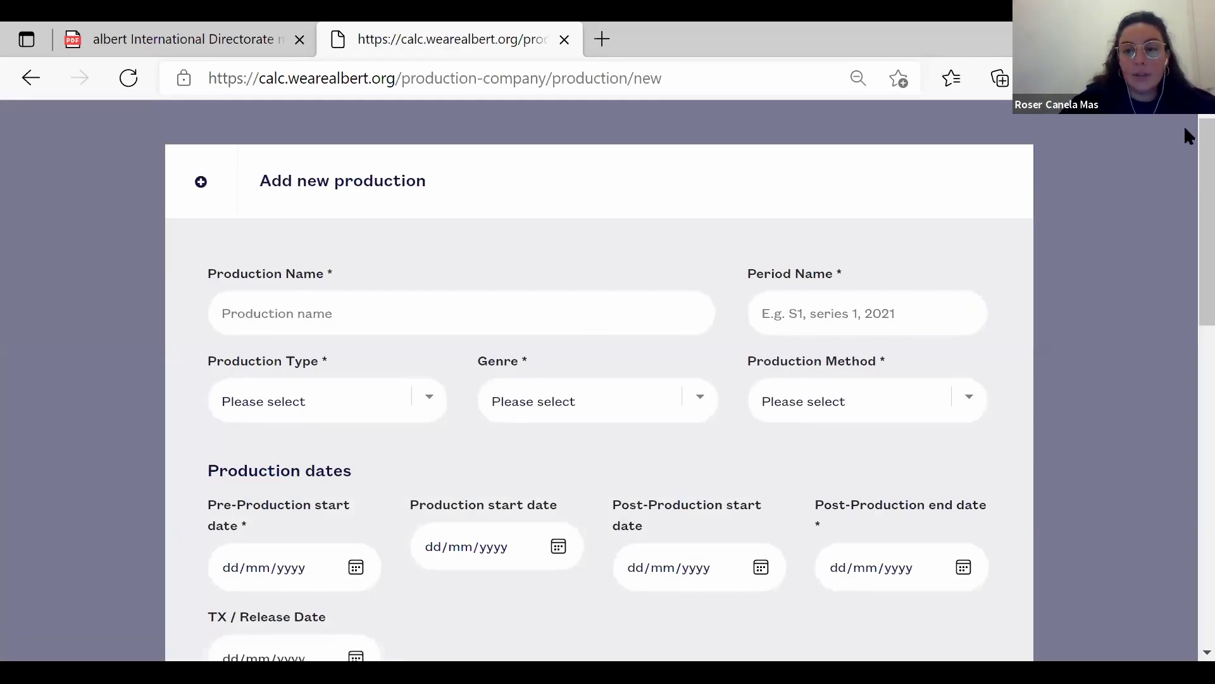
pyautogui.click(373, 313)
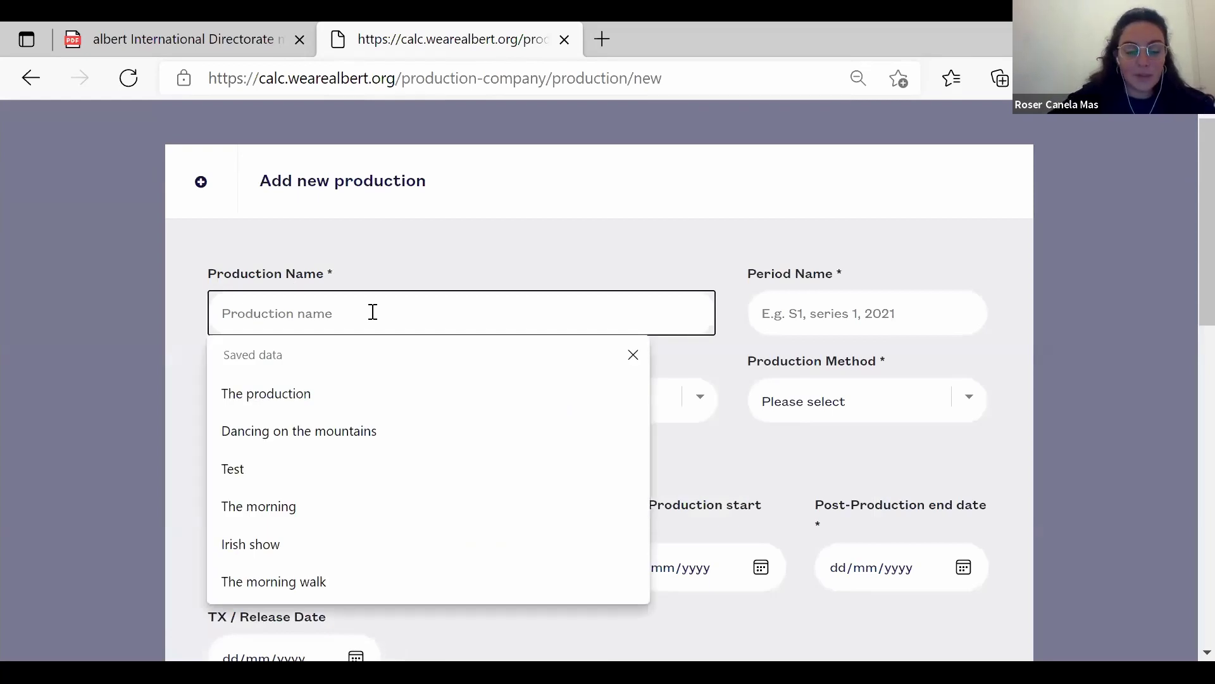
pyautogui.write('Test ')
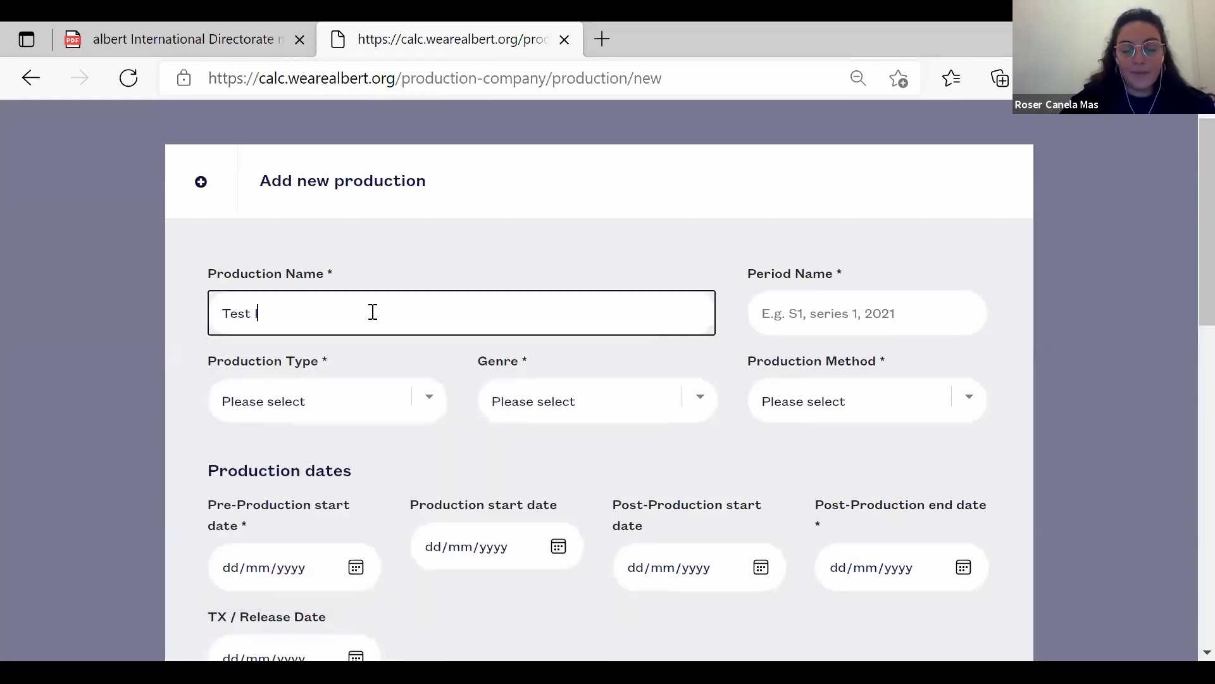
pyautogui.write('Ireland')
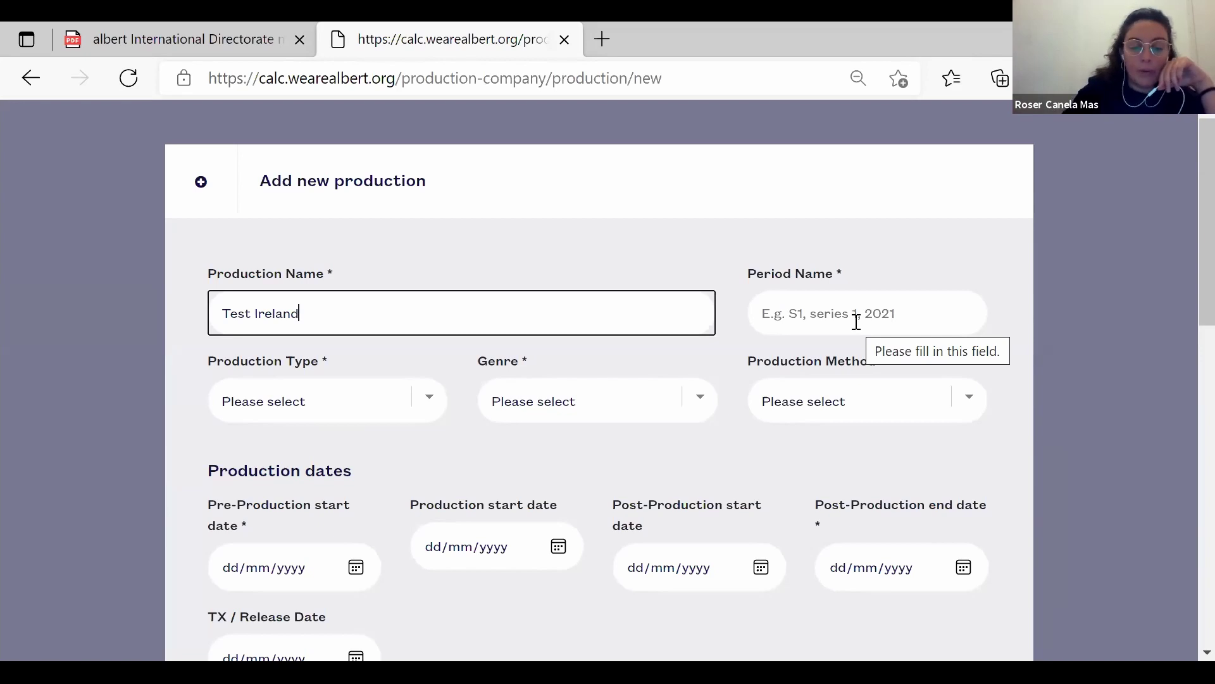
pyautogui.write('2021')
pyautogui.press('BackSpace')
pyautogui.press('BackSpace')
pyautogui.press('BackSpace')
pyautogui.press('BackSpace')
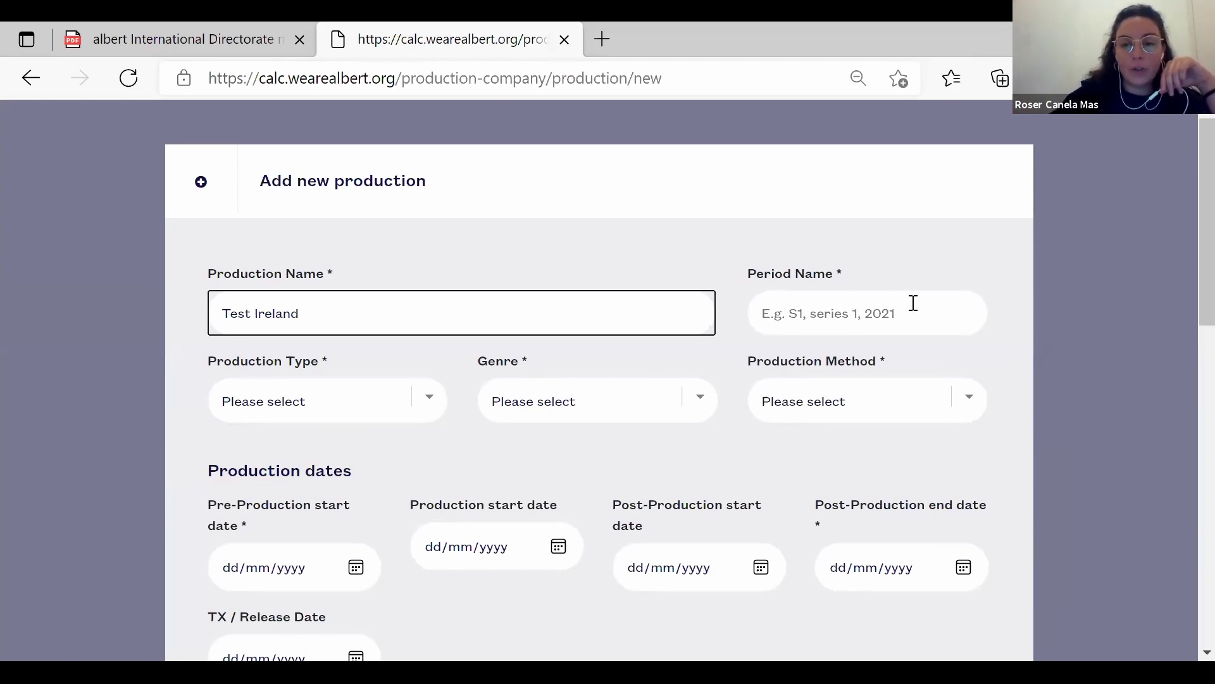
pyautogui.click(913, 303)
pyautogui.write('2021')
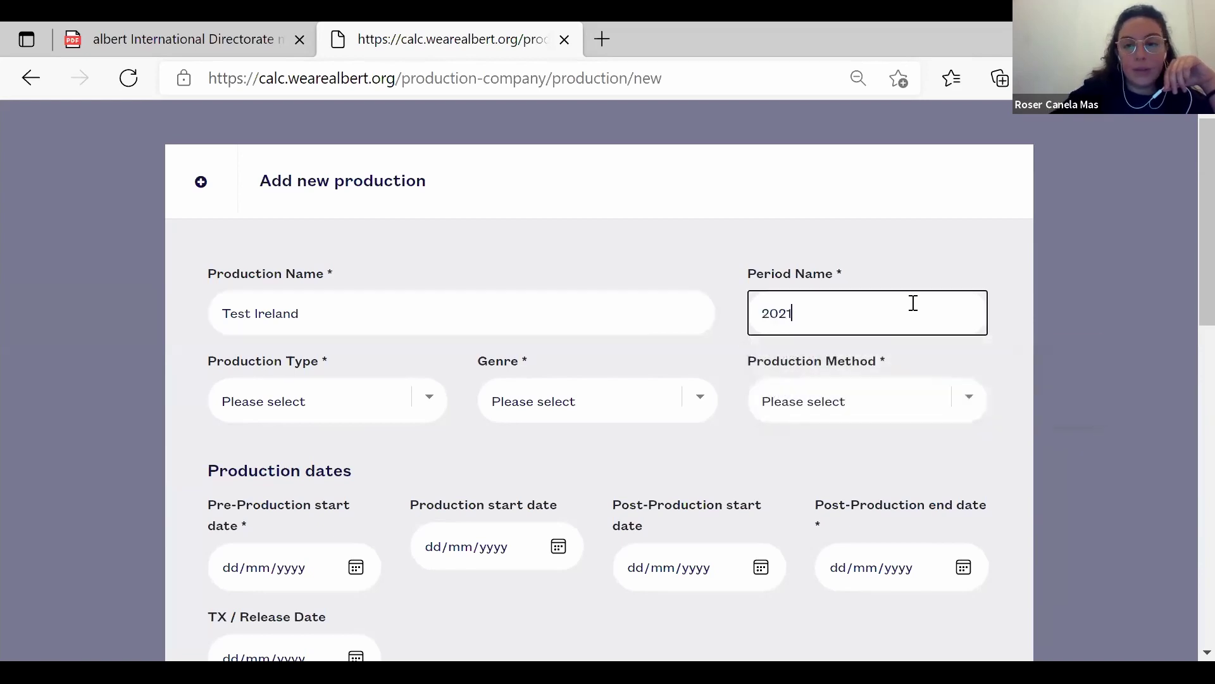
# Set type TV programme/series, genre Drama, and method Scripted (studio and location).
pyautogui.click(428, 402)
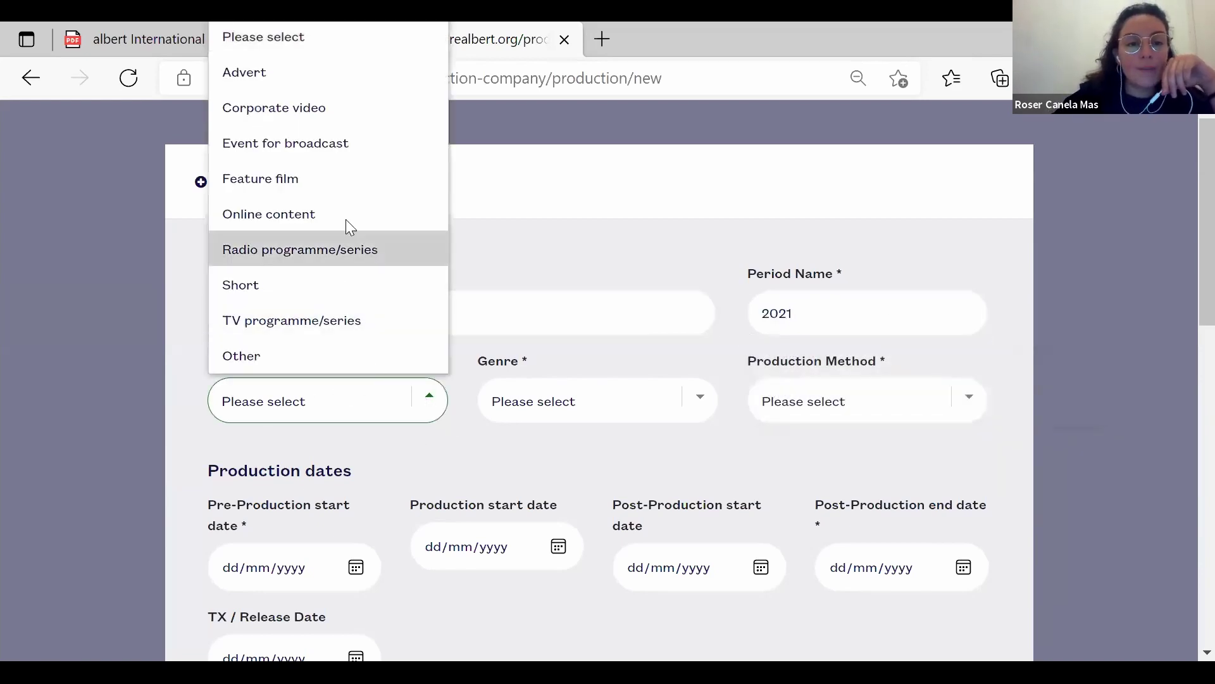
pyautogui.click(310, 329)
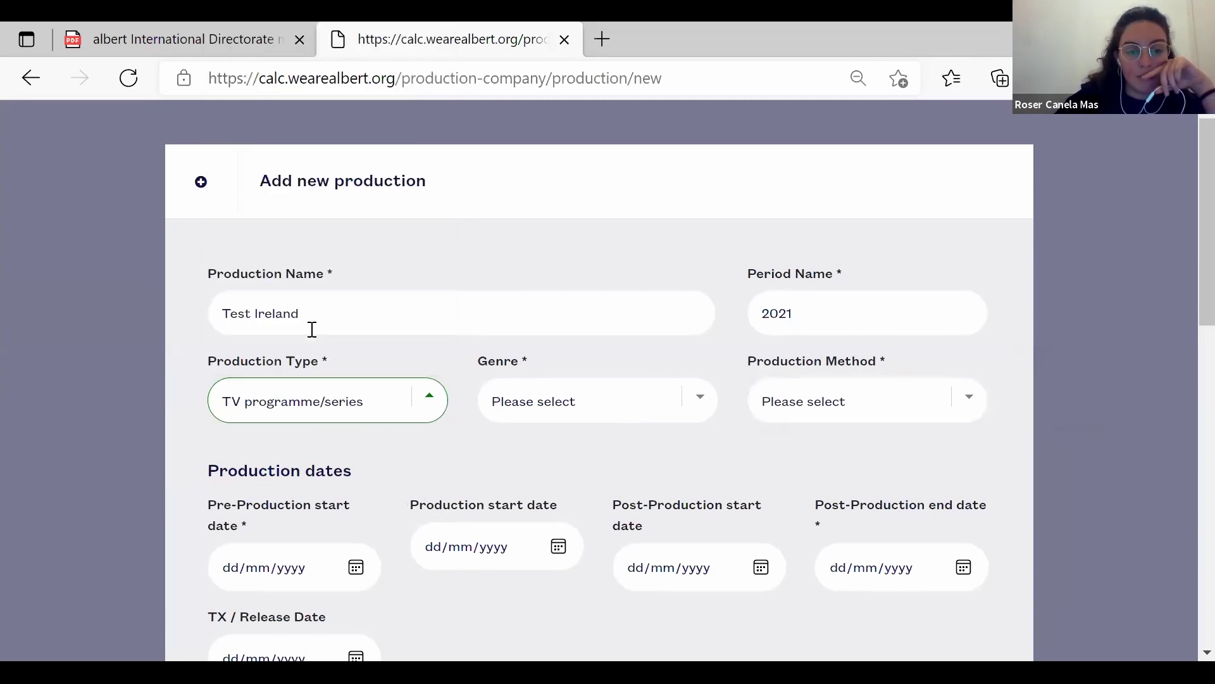
pyautogui.click(702, 409)
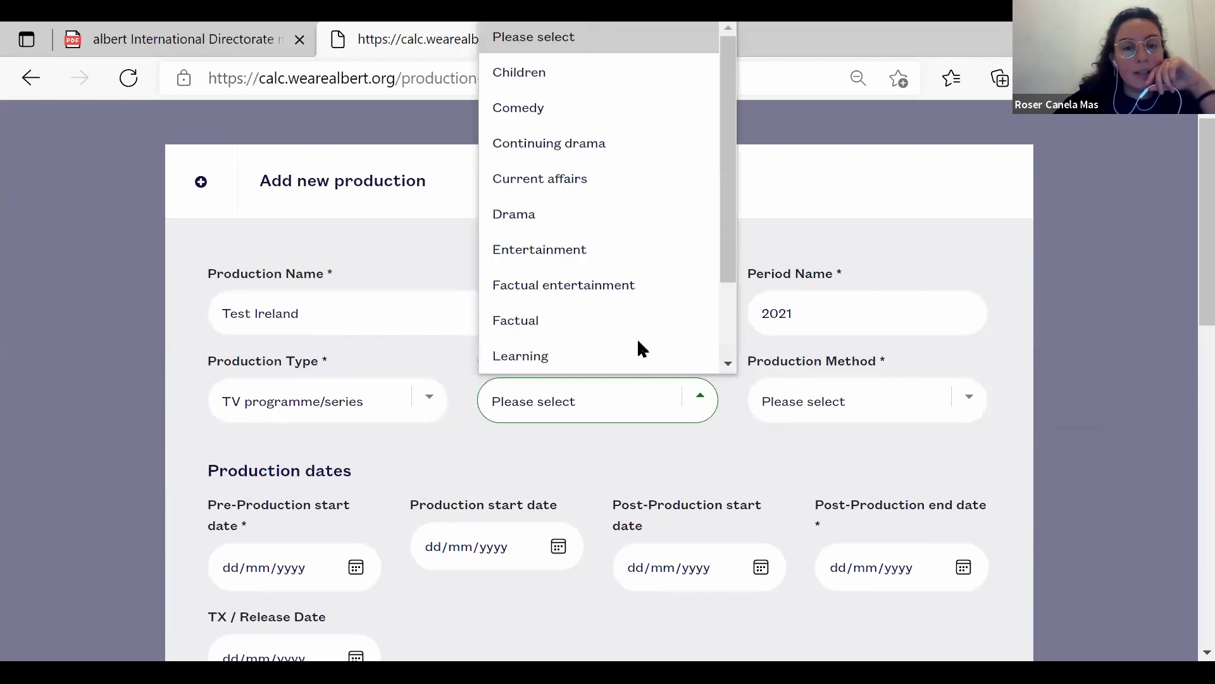
pyautogui.scroll(-1, 642, 329)
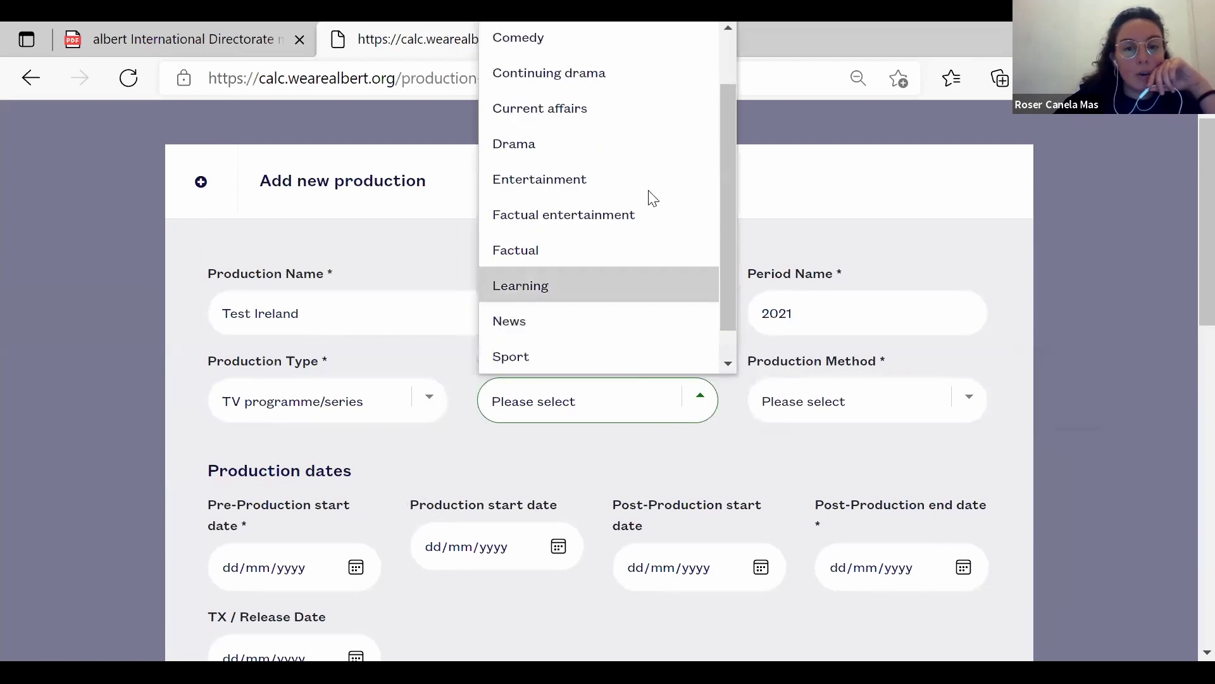
pyautogui.click(562, 143)
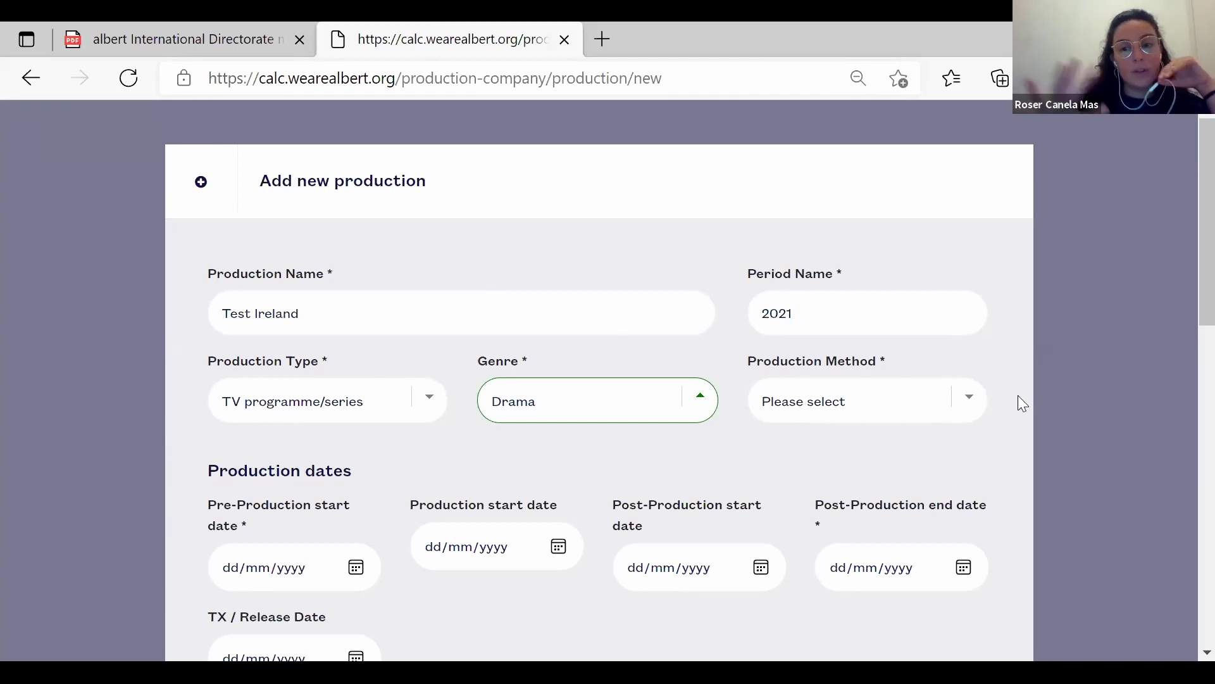
pyautogui.click(971, 400)
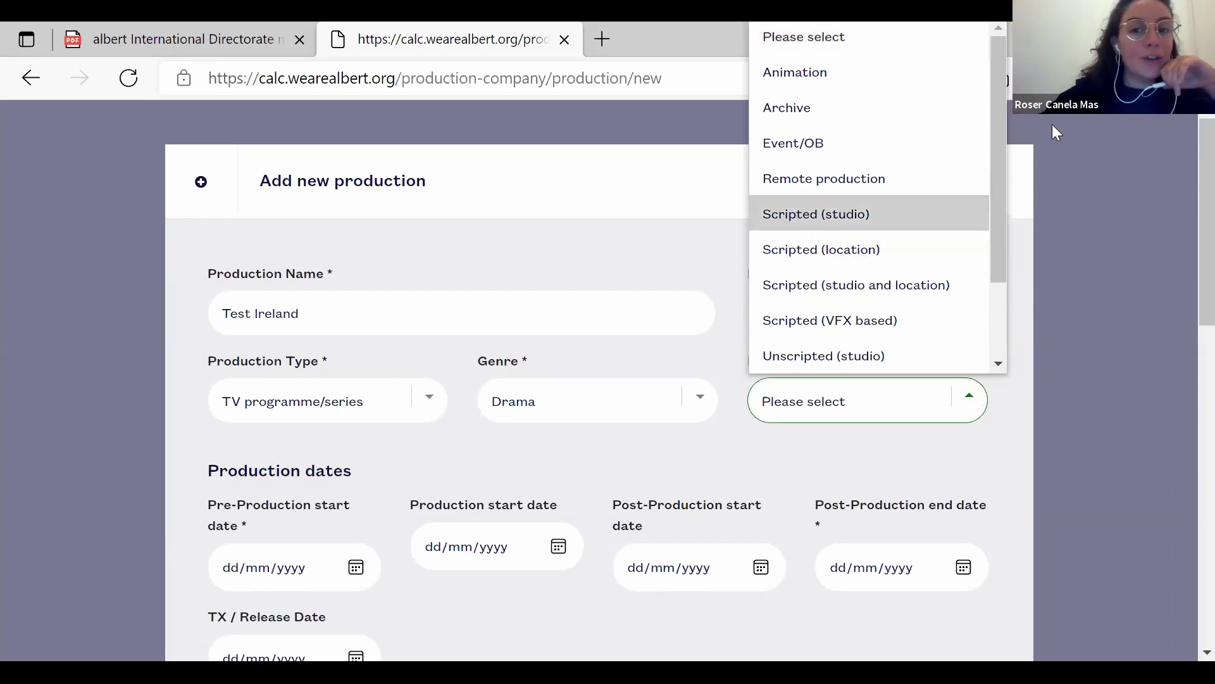
pyautogui.scroll(-1, 842, 284)
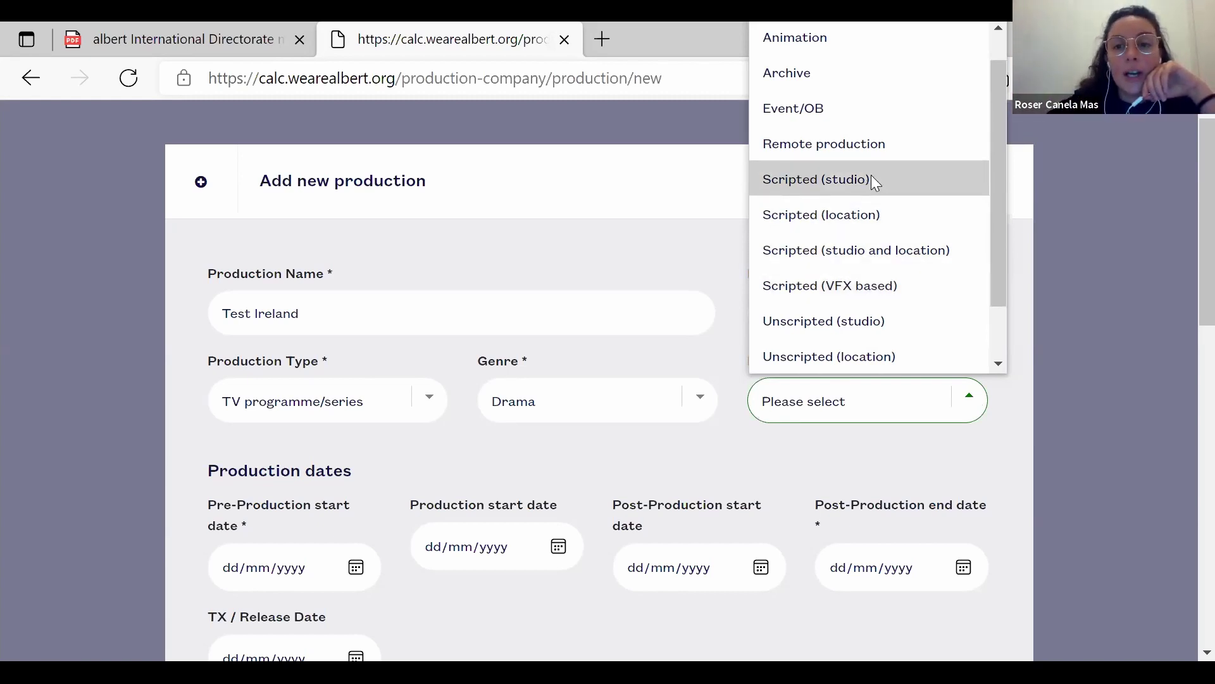
pyautogui.click(889, 250)
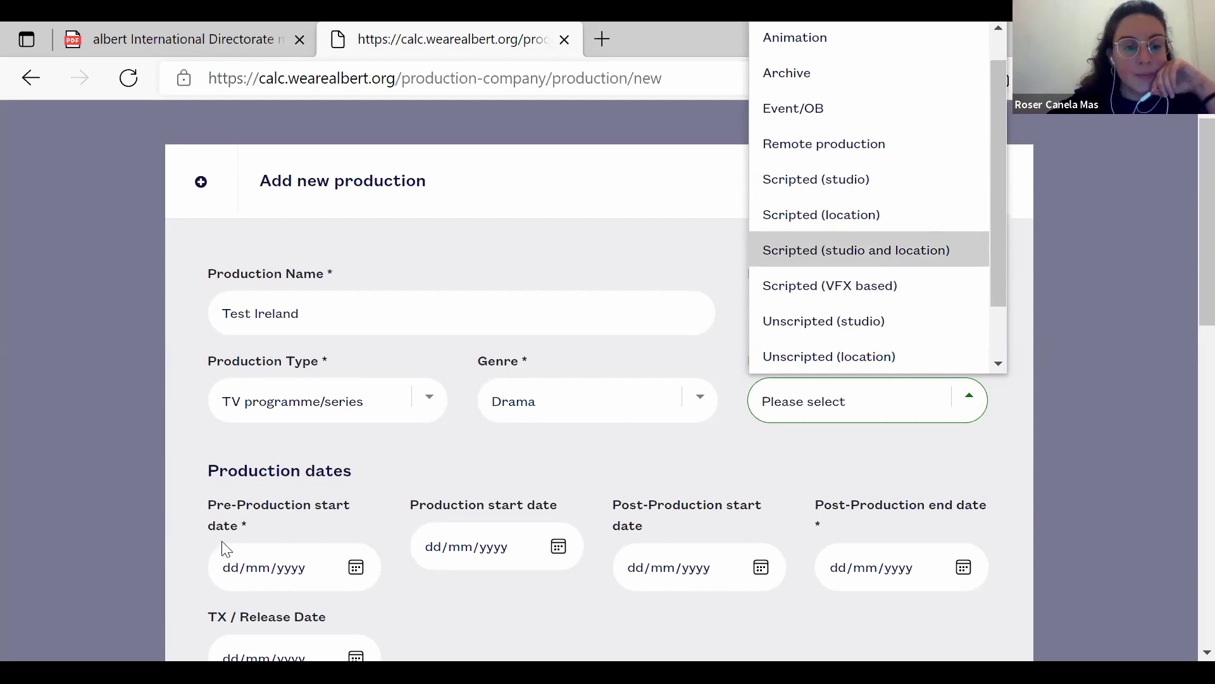
pyautogui.scroll(-1, 435, 463)
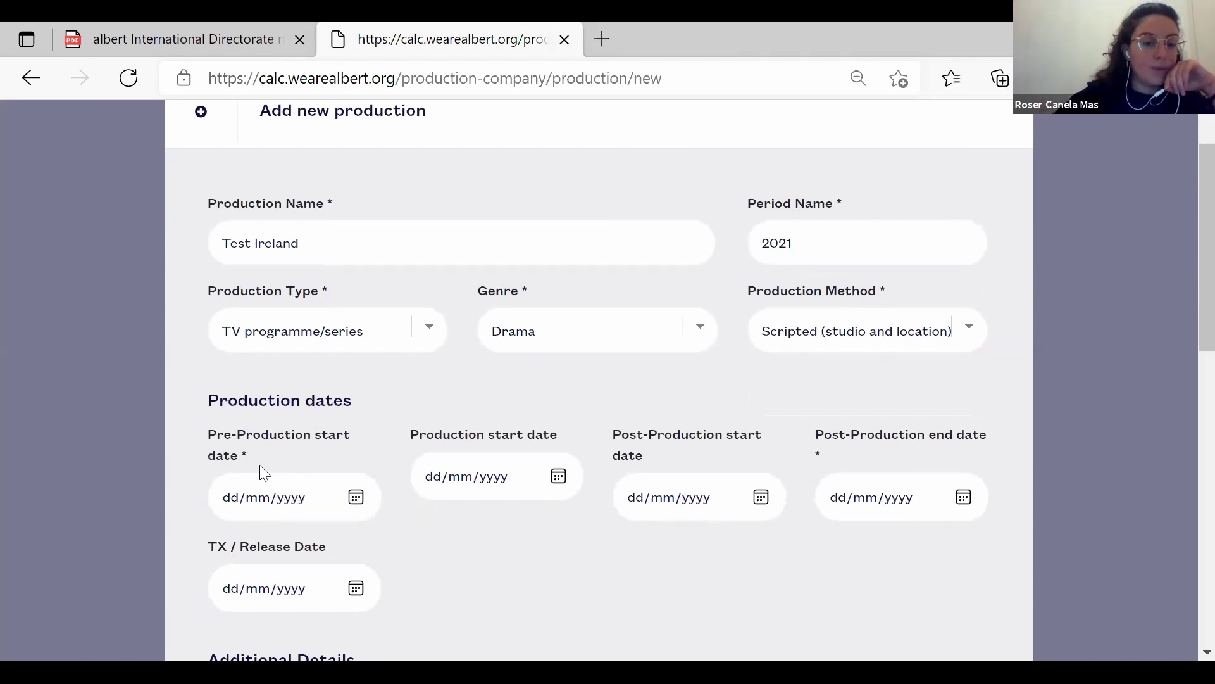
# Set pre-production start to 02/09/2021 and production start to 24/09/2021.
pyautogui.click(356, 498)
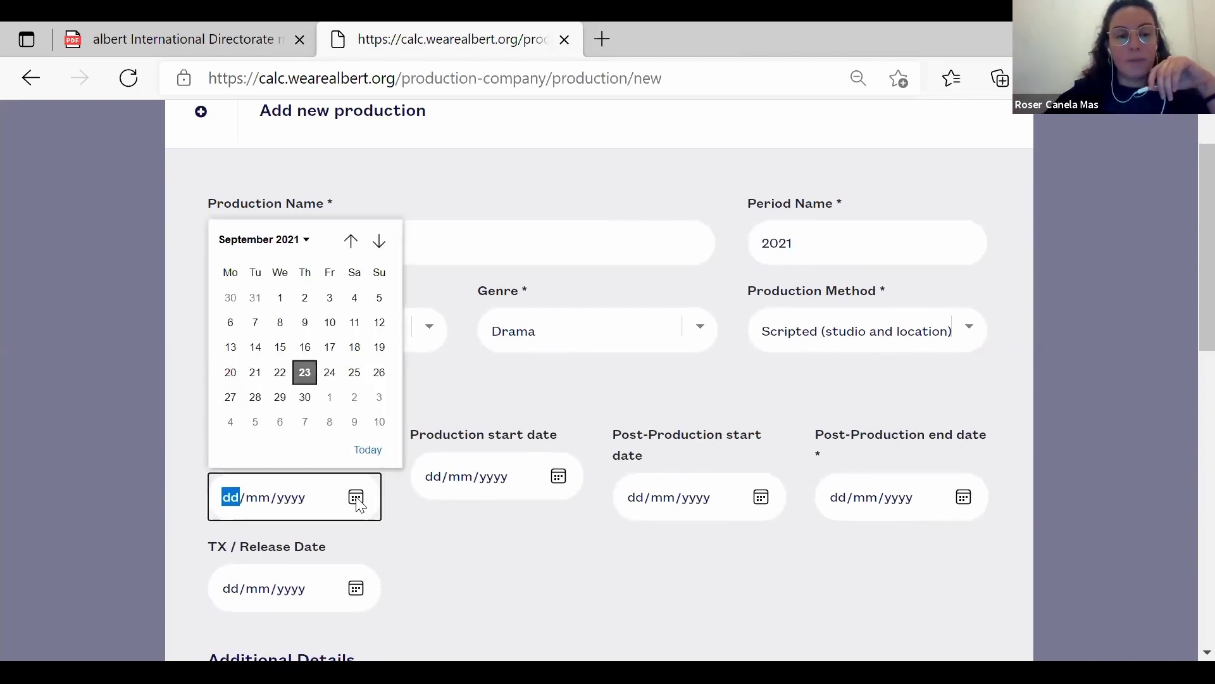
pyautogui.click(306, 298)
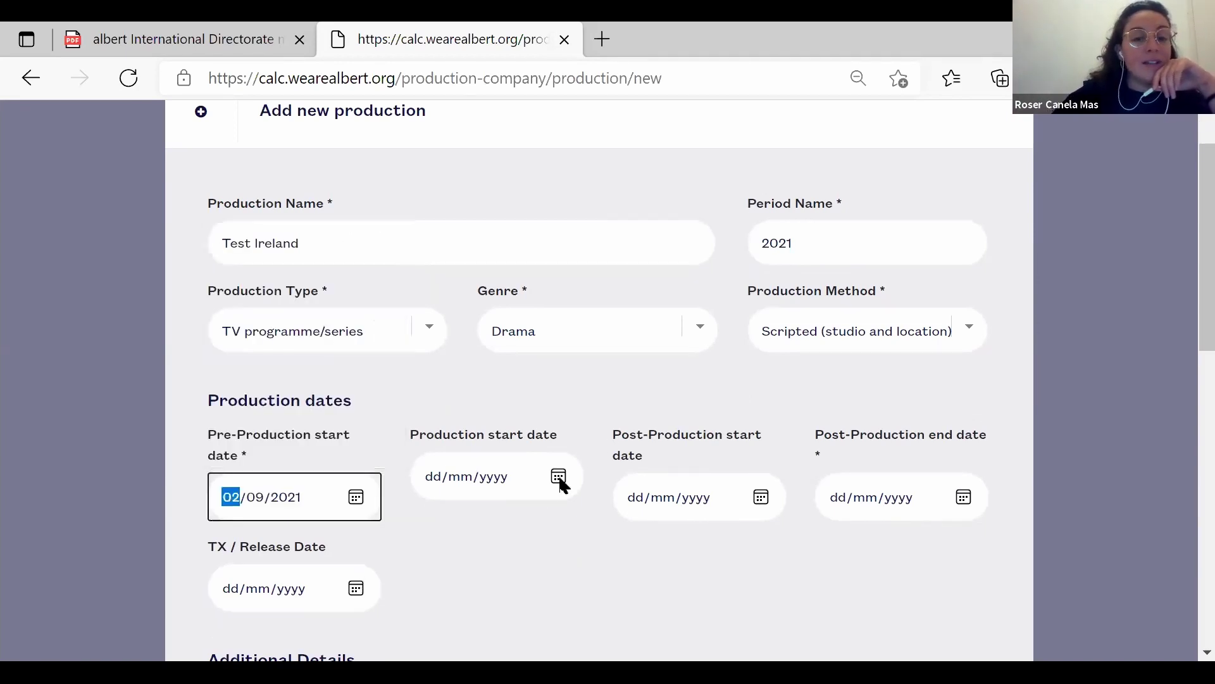
pyautogui.click(558, 477)
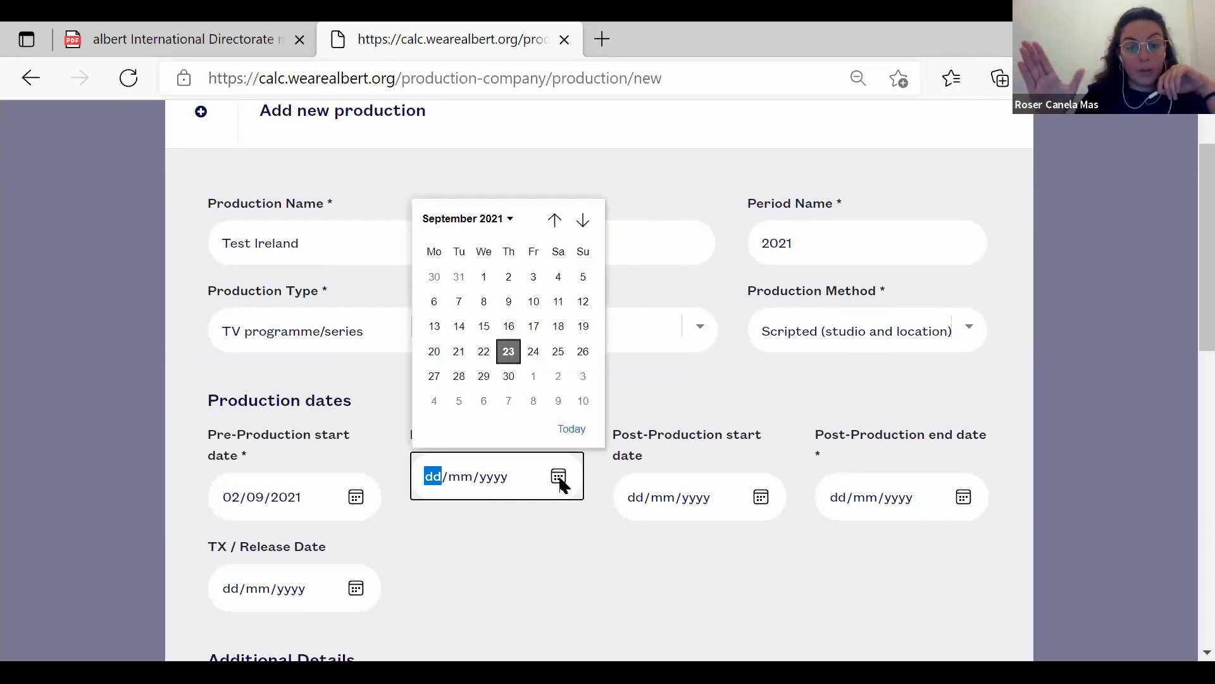
pyautogui.click(534, 352)
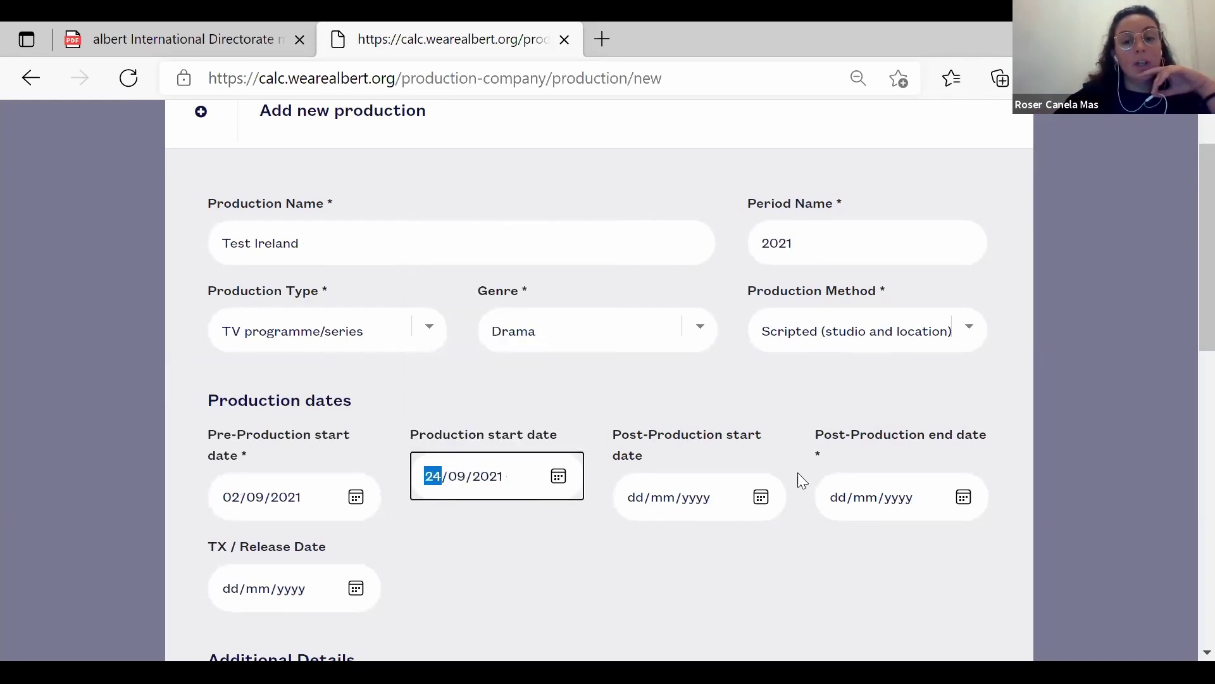
# Set post-production to run from 10/10/2021 to 31/10/2021.
pyautogui.click(764, 499)
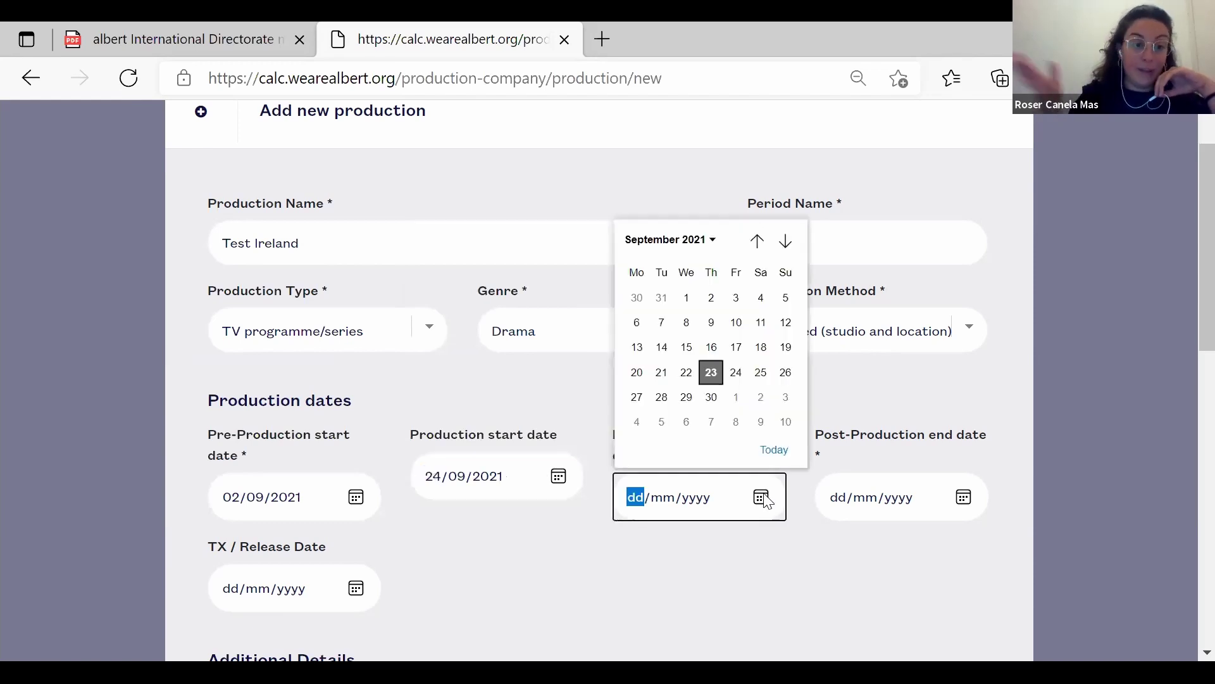
pyautogui.click(785, 423)
pyautogui.click(785, 420)
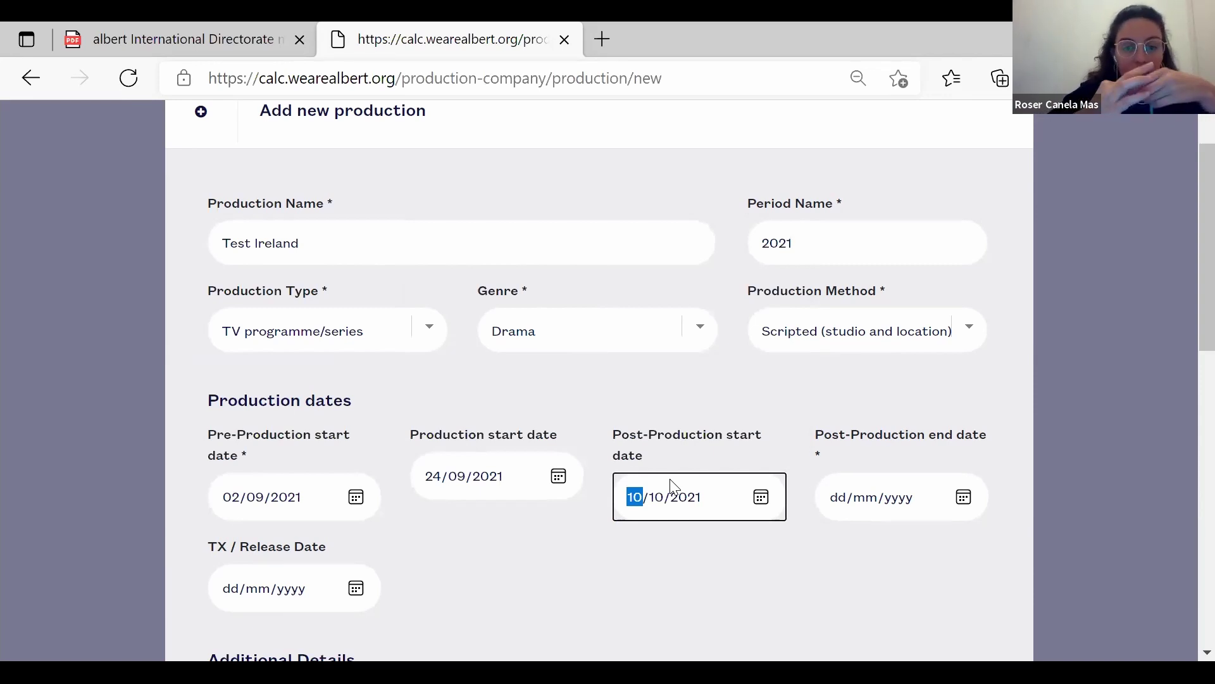
pyautogui.click(964, 498)
pyautogui.click(986, 241)
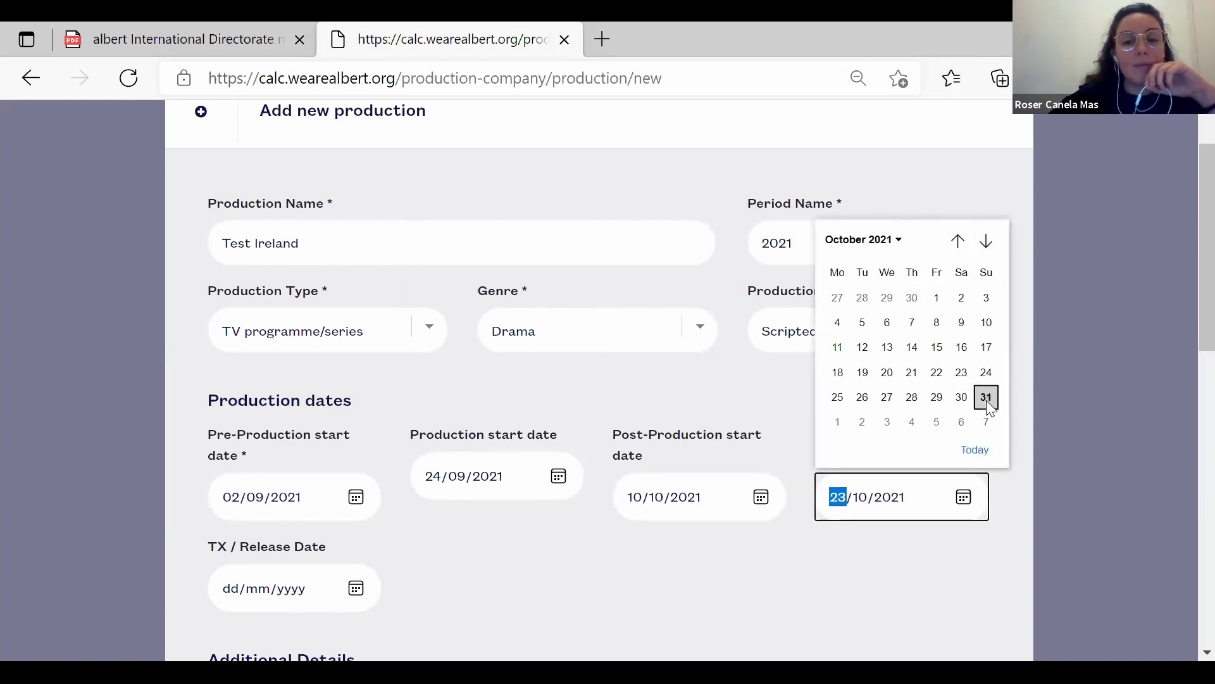
pyautogui.click(987, 402)
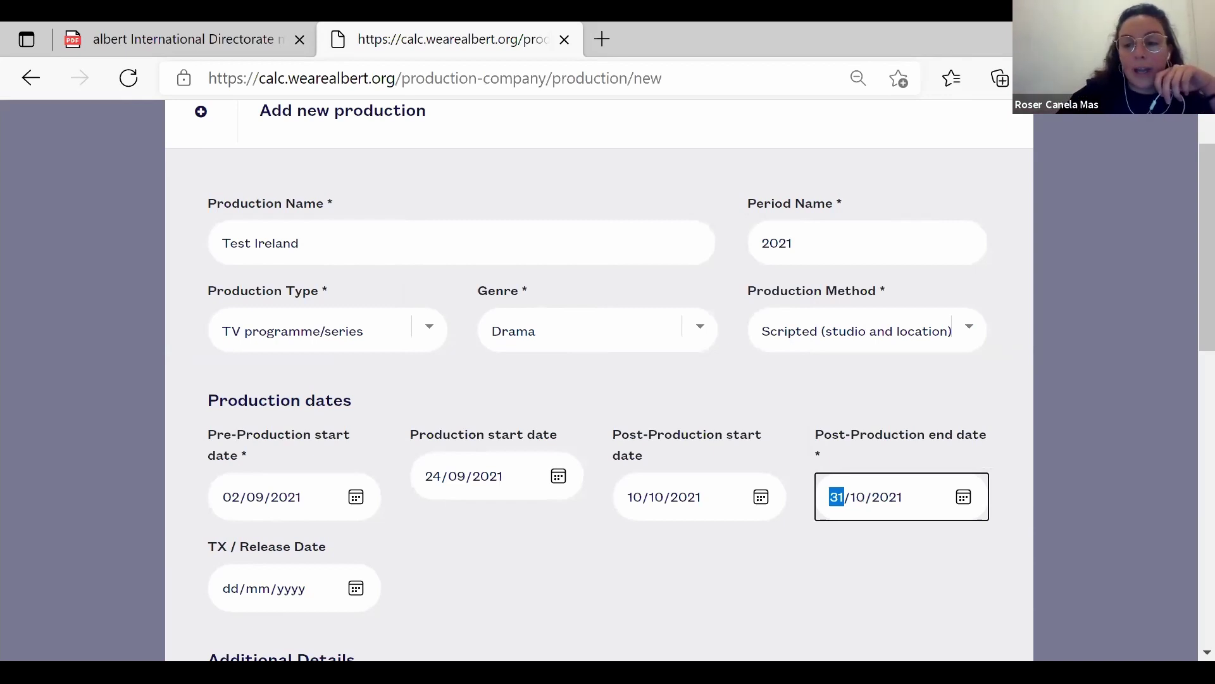
pyautogui.click(575, 560)
pyautogui.scroll(-2, 575, 561)
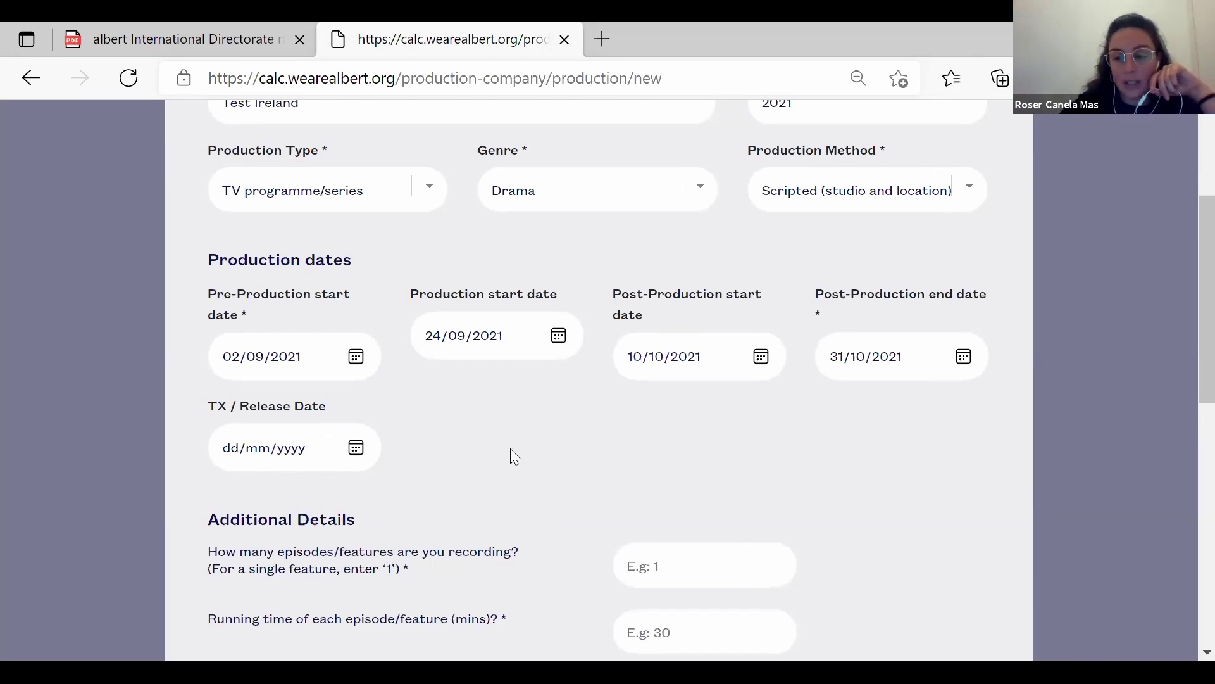
# Enter 6 episodes with a running time of 45 minutes each.
pyautogui.scroll(-2, 511, 451)
pyautogui.scroll(1, 511, 451)
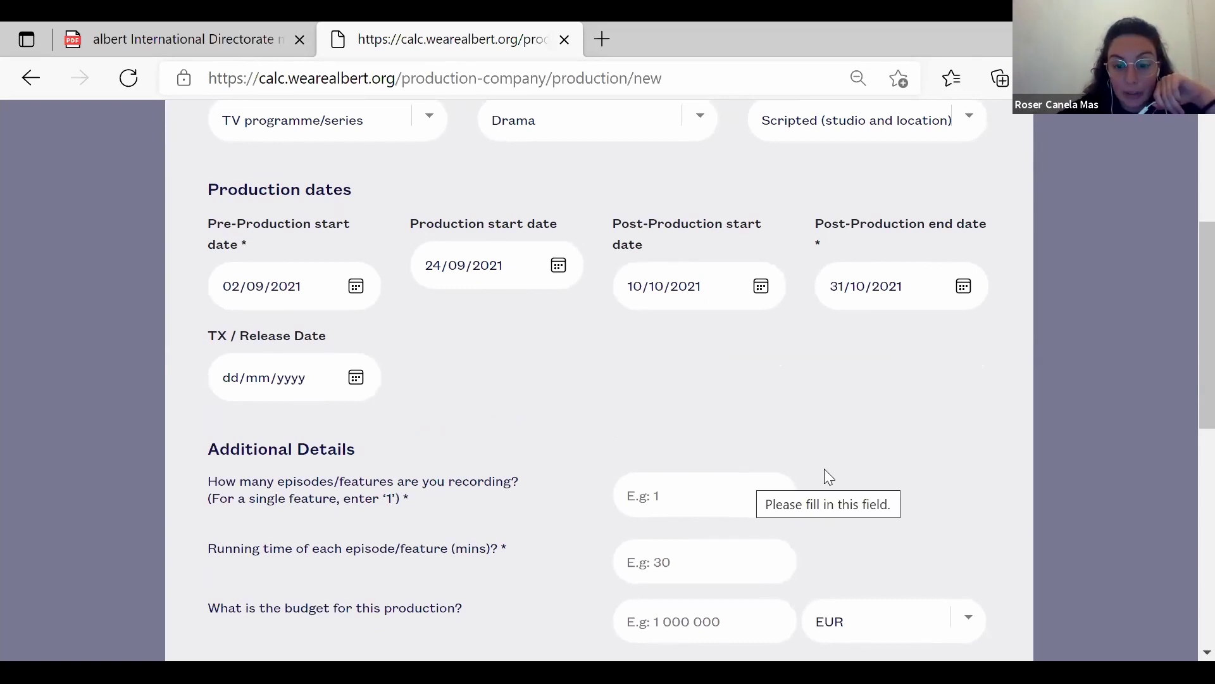
pyautogui.scroll(-1, 918, 466)
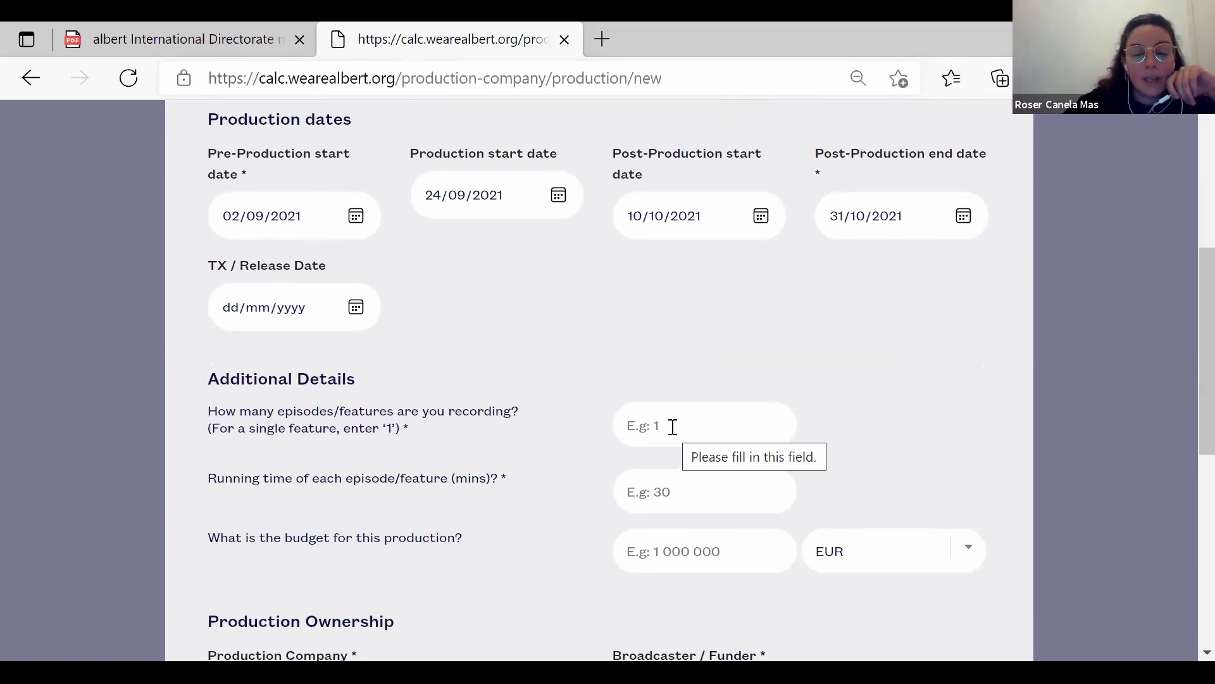
pyautogui.click(672, 427)
pyautogui.write('6')
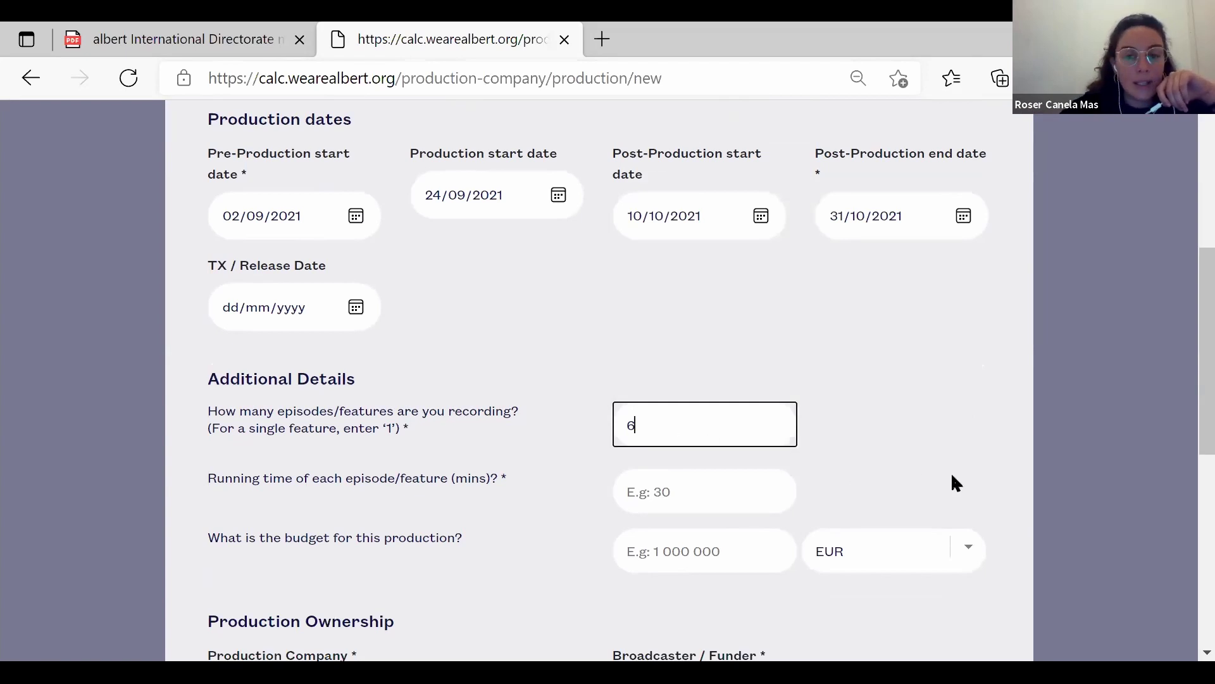
pyautogui.click(892, 467)
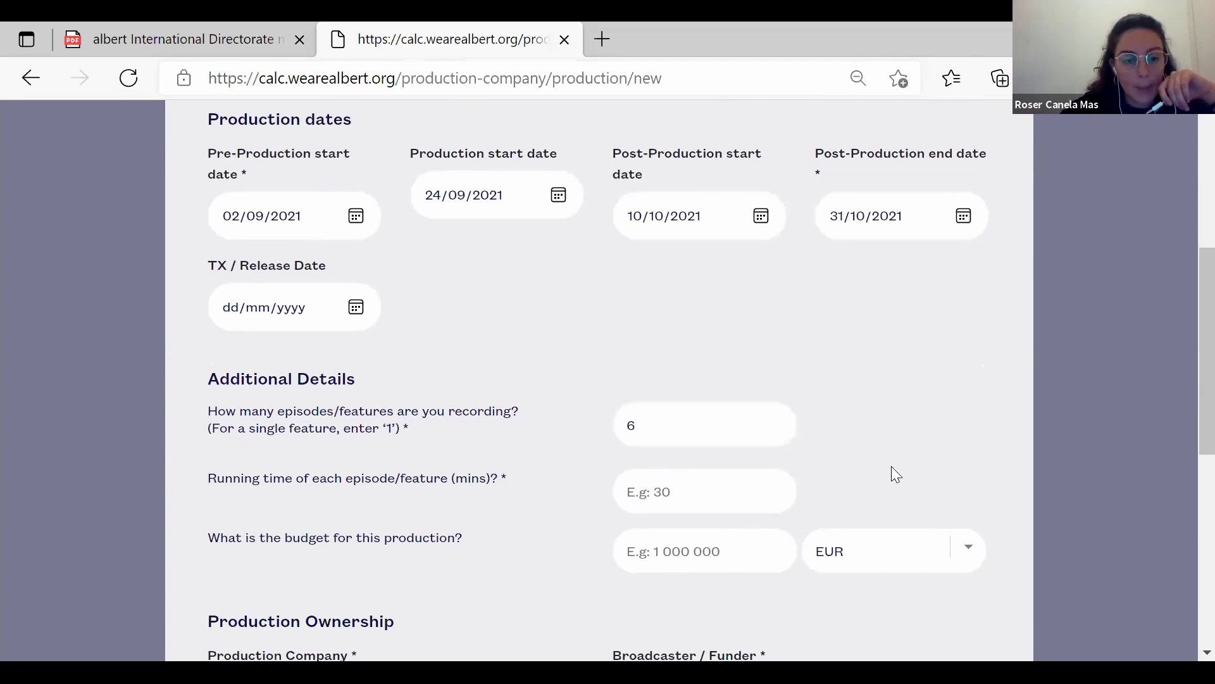
pyautogui.click(693, 498)
pyautogui.write('45')
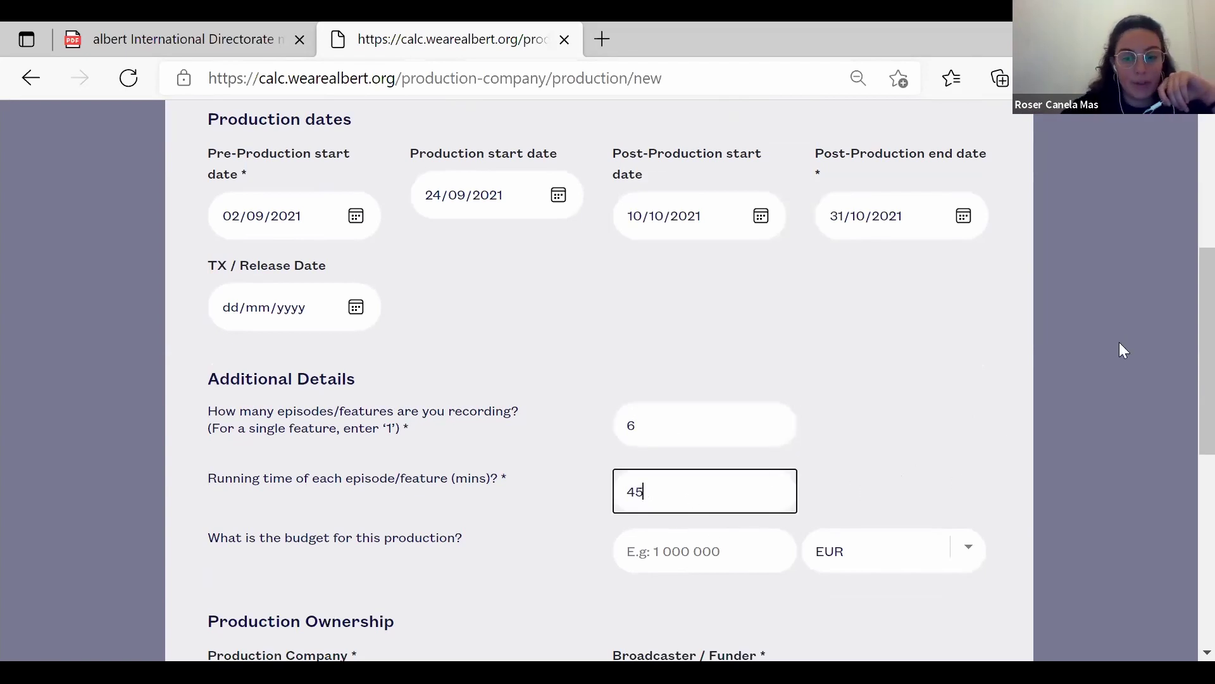
pyautogui.click(941, 446)
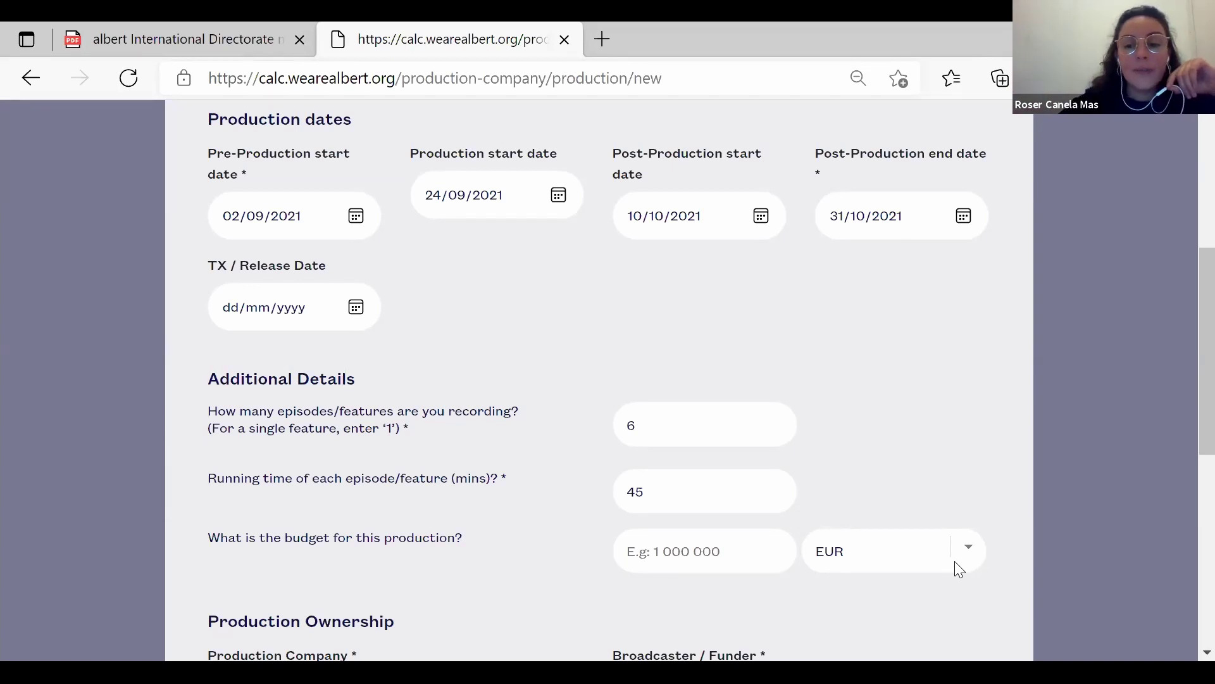
# Keep the budget currency as EUR and leave the budget amount blank.
pyautogui.click(969, 548)
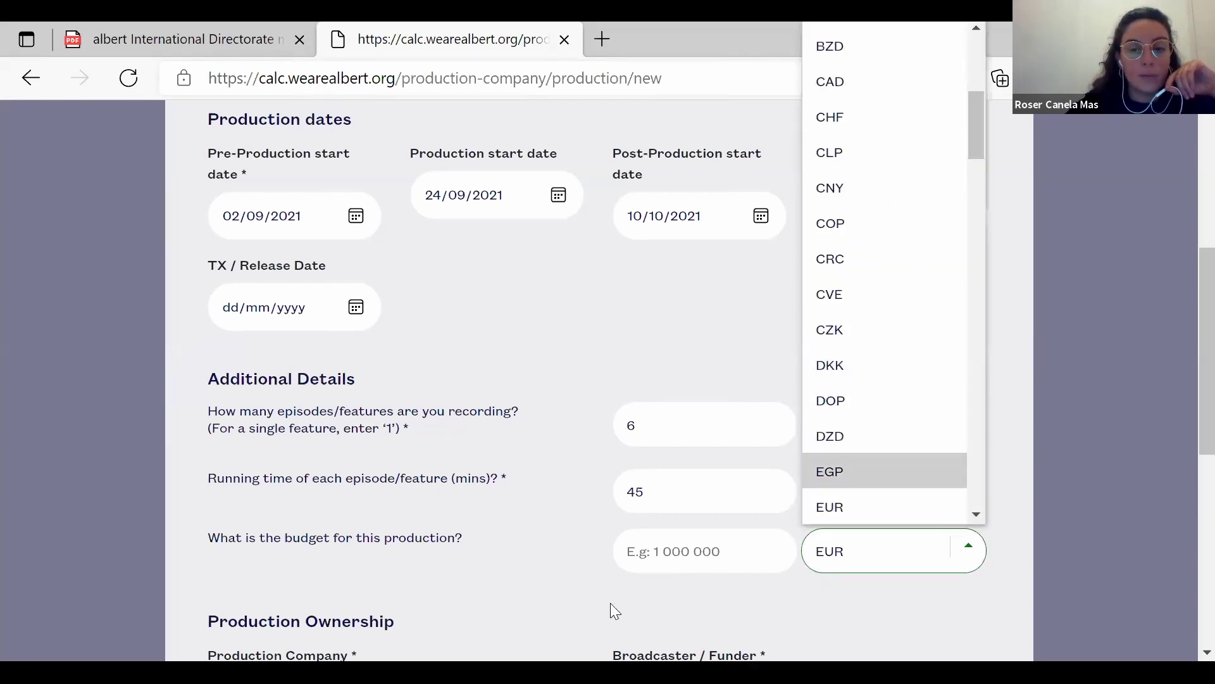
pyautogui.click(720, 561)
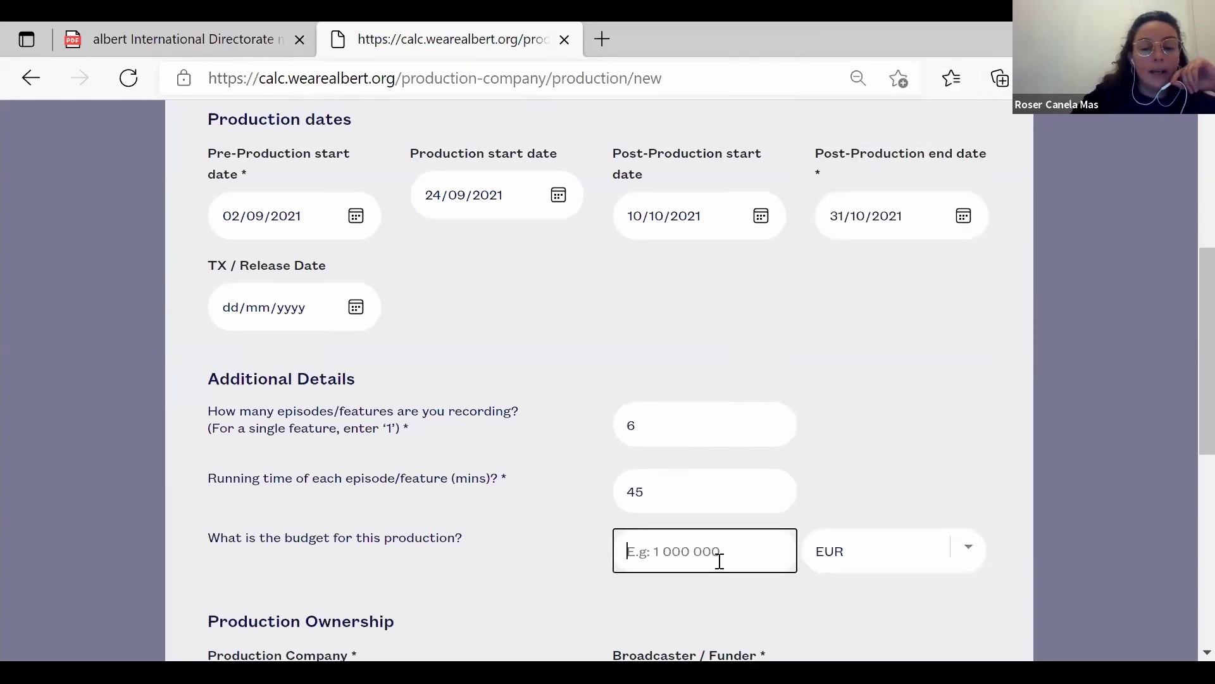
pyautogui.click(474, 584)
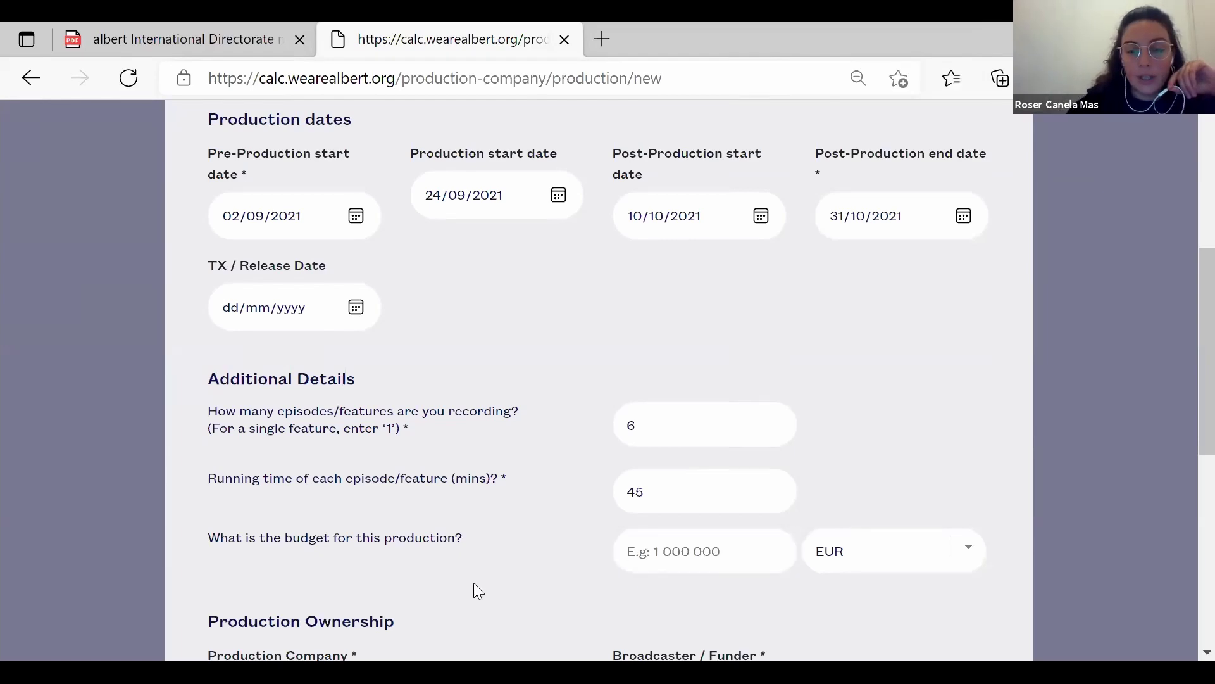
pyautogui.scroll(-5, 477, 591)
pyautogui.scroll(1, 478, 591)
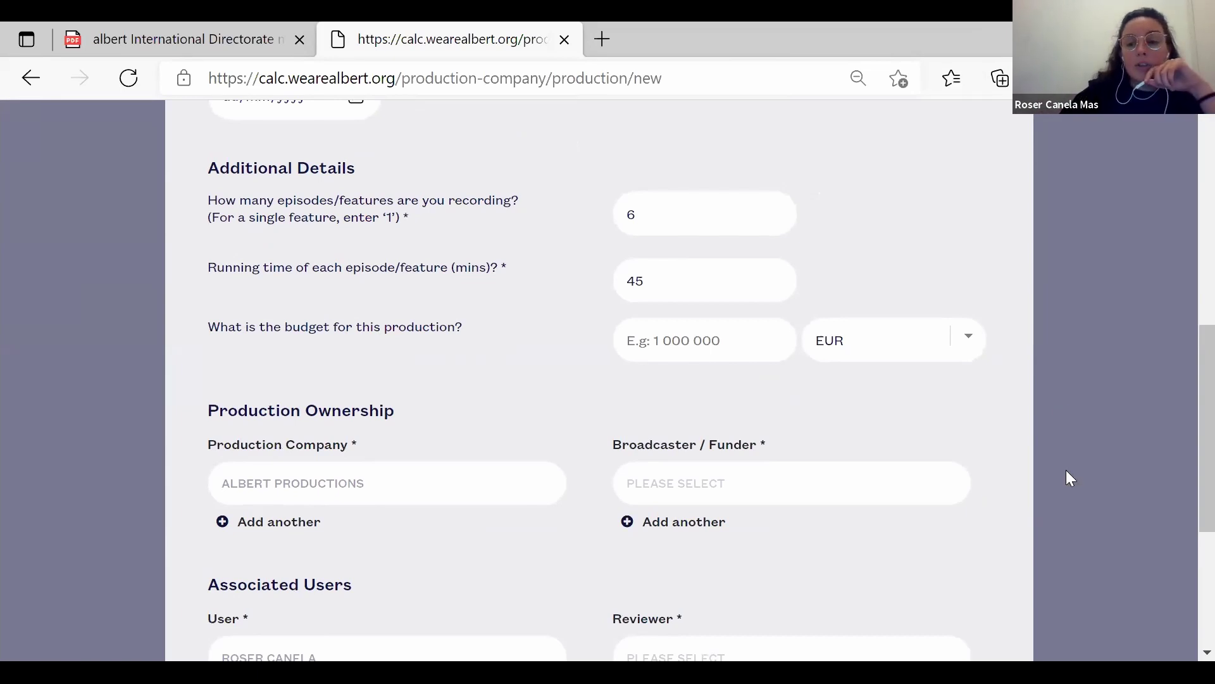
# Add a second production company entry and pick 'HAT TRICK' from the suggestions.
pyautogui.click(292, 522)
pyautogui.click(291, 527)
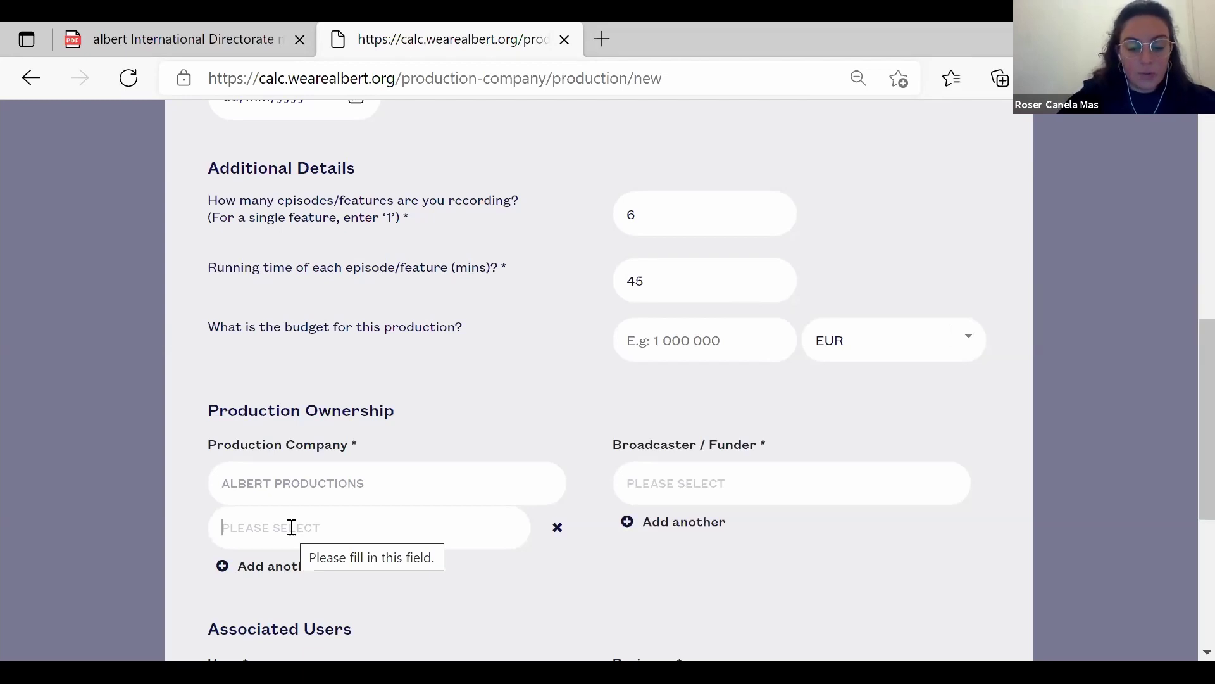
pyautogui.write('HAT')
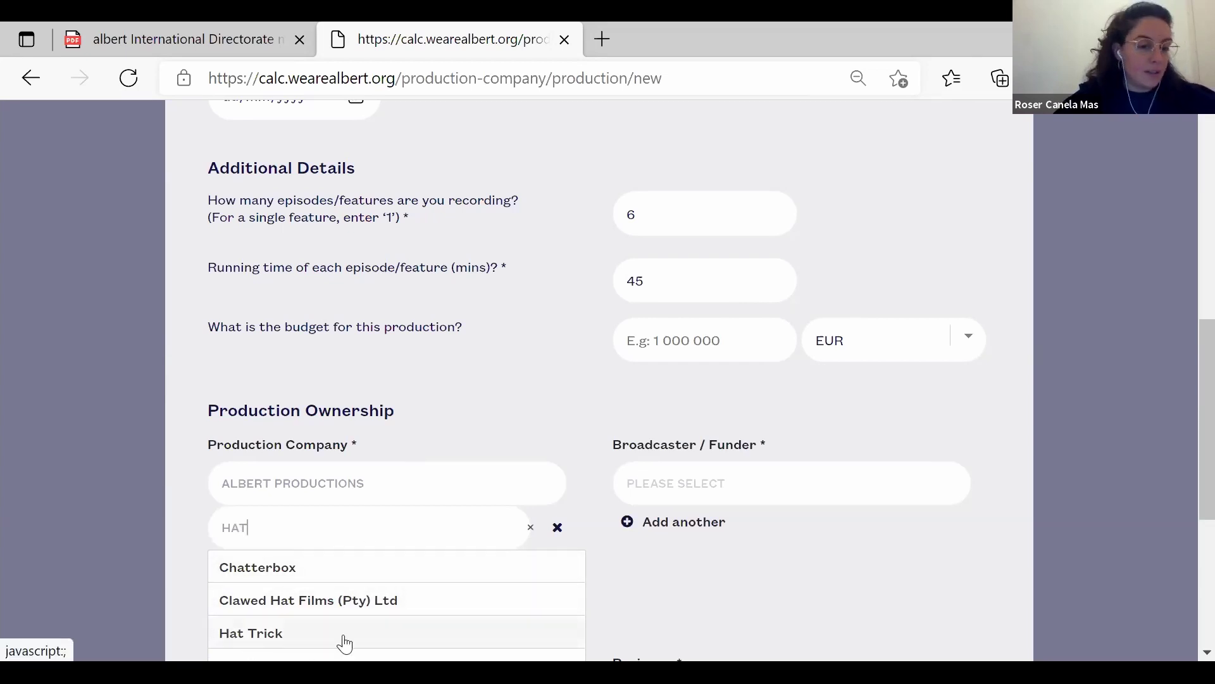
pyautogui.write('TRICK')
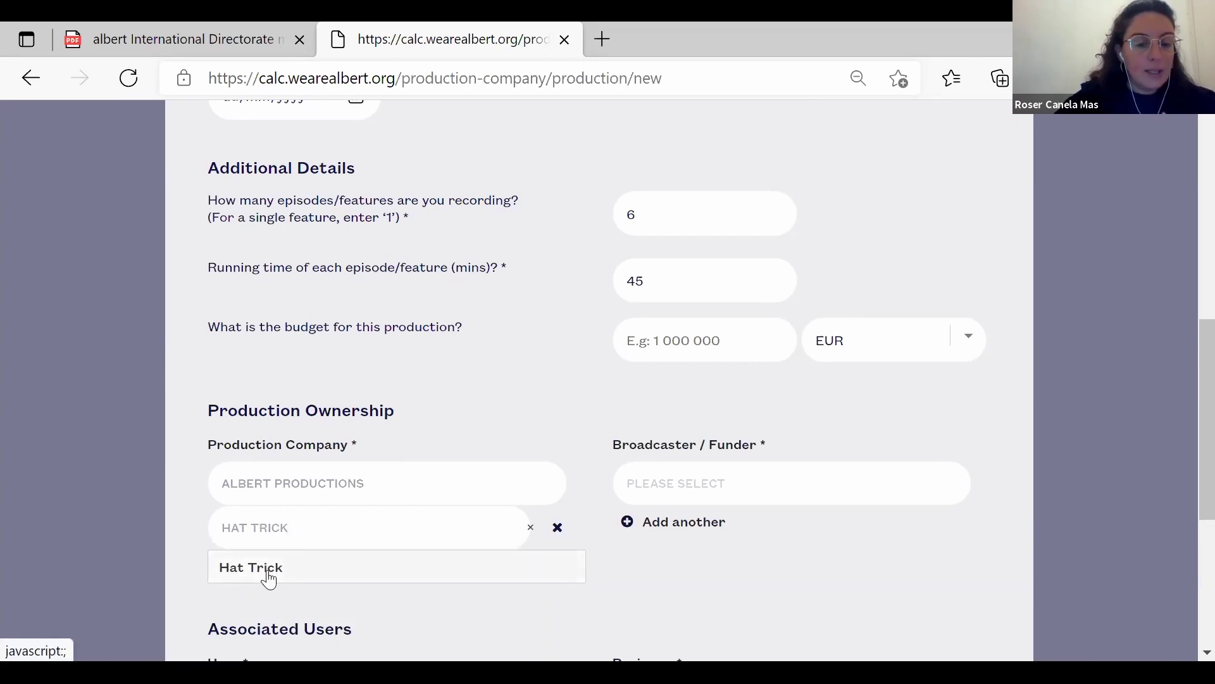
pyautogui.click(185, 600)
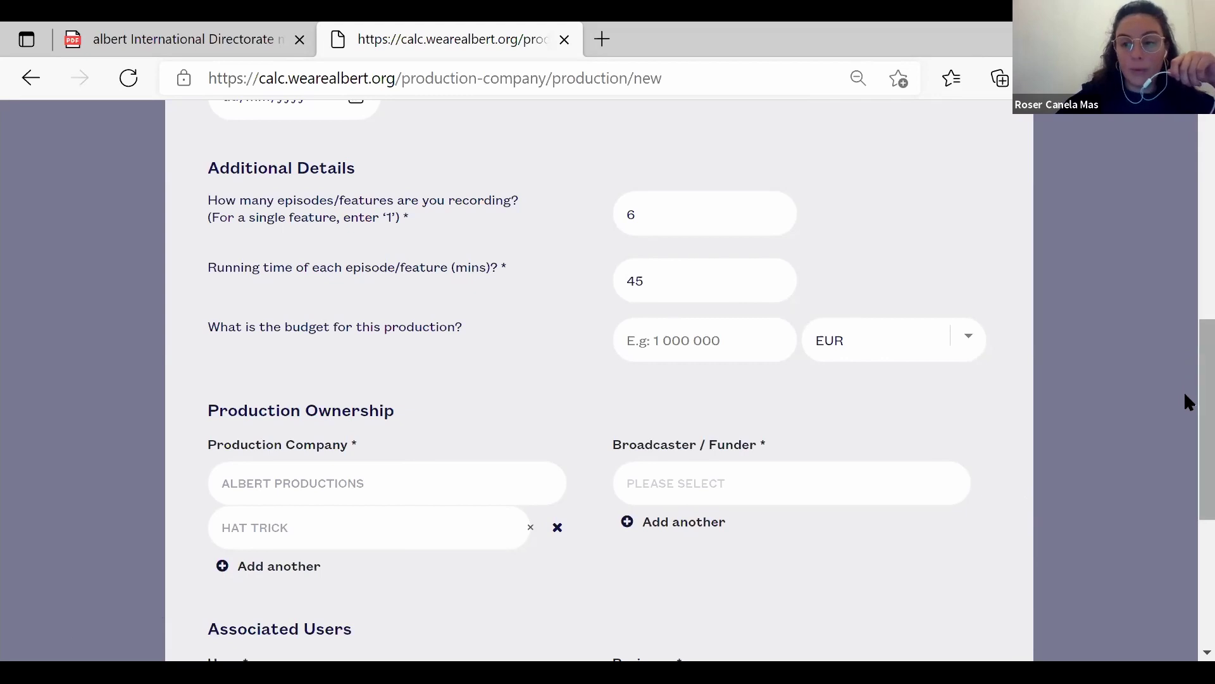
pyautogui.moveTo(1184, 395); pyautogui.dragTo(1183, 423)
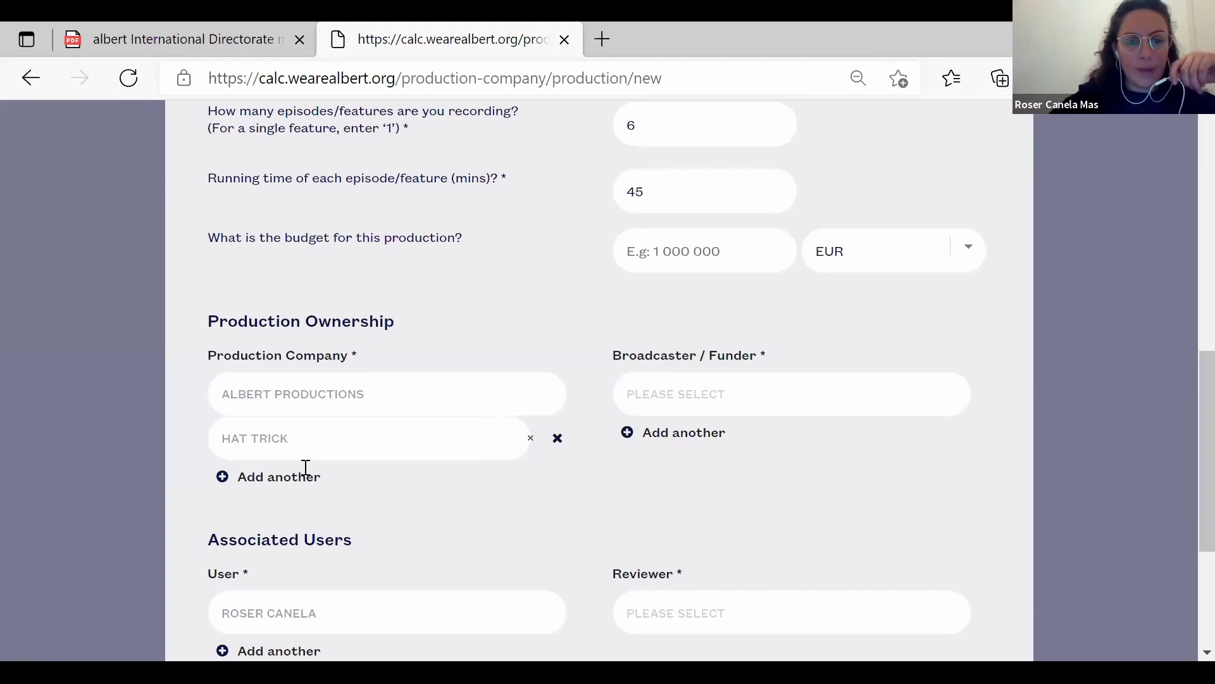
# Remove the Hat Trick company and choose Netflix as broadcaster / funder.
pyautogui.click(557, 438)
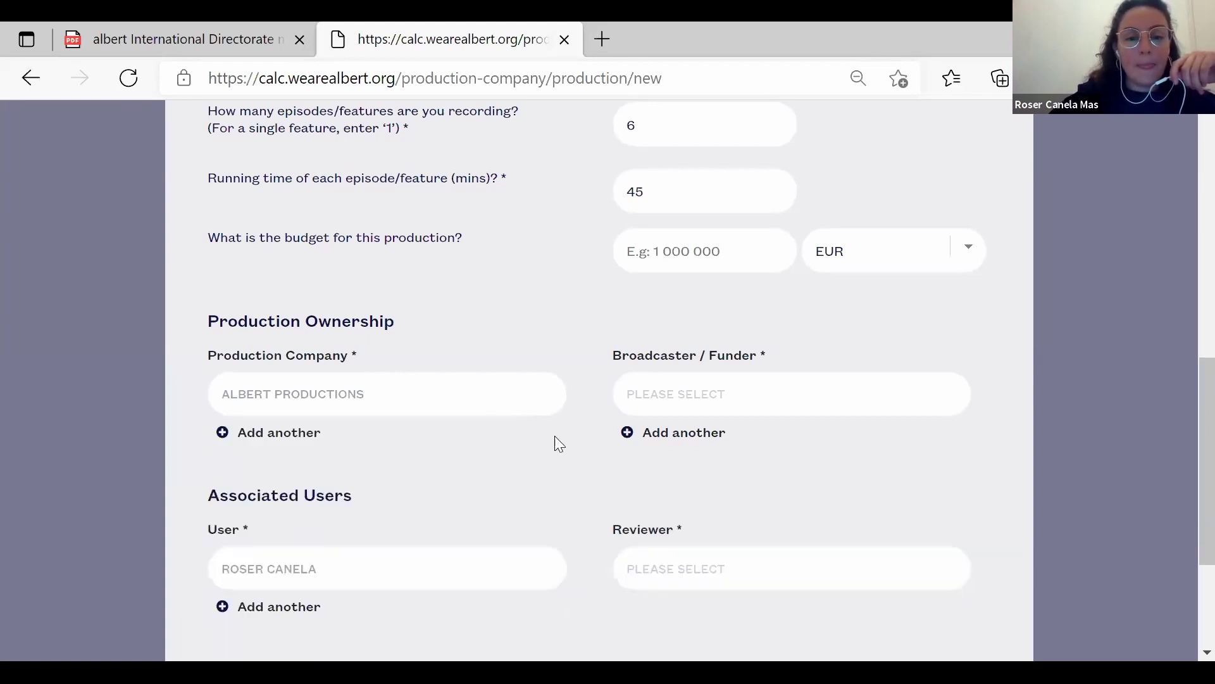
pyautogui.click(757, 389)
pyautogui.write('NETF')
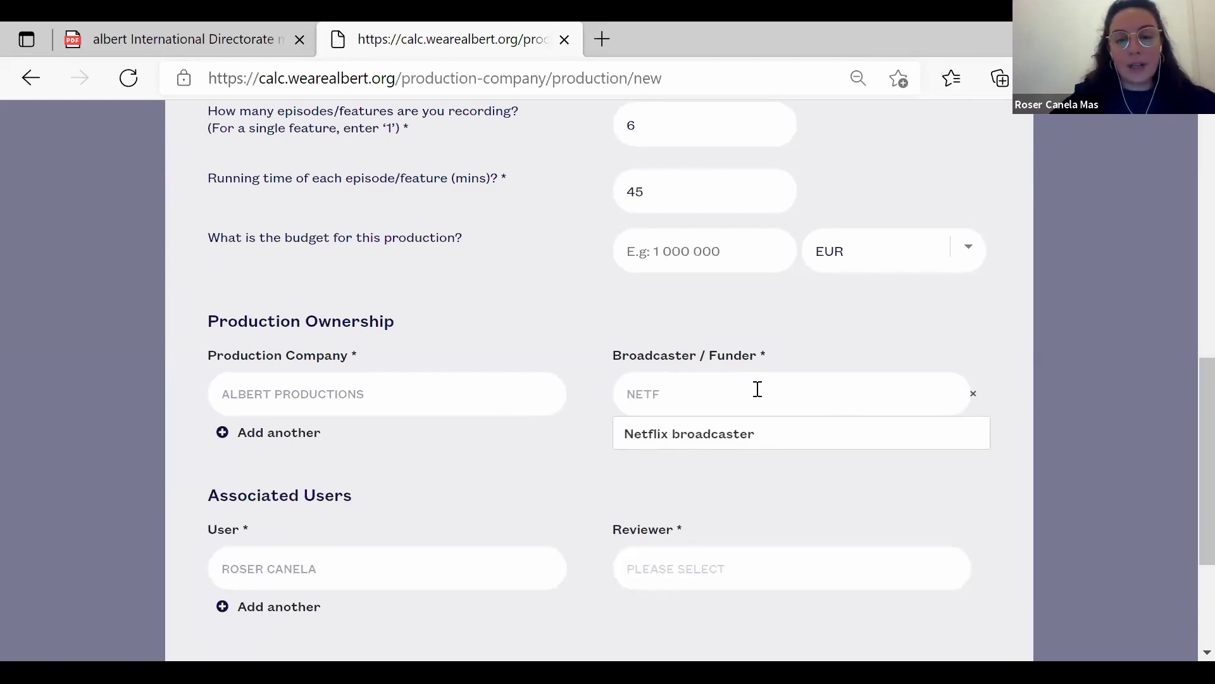
pyautogui.click(753, 437)
# Replace the Netflix broadcaster with the 'unknown' suggestion.
pyautogui.press('BackSpace')
pyautogui.press('BackSpace')
pyautogui.press('BackSpace')
pyautogui.press('BackSpace')
pyautogui.press('BackSpace')
pyautogui.press('BackSpace')
pyautogui.press('BackSpace')
pyautogui.press('BackSpace')
pyautogui.press('BackSpace')
pyautogui.press('BackSpace')
pyautogui.press('BackSpace')
pyautogui.press('BackSpace')
pyautogui.press('BackSpace')
pyautogui.press('BackSpace')
pyautogui.press('BackSpace')
pyautogui.press('BackSpace')
pyautogui.press('BackSpace')
pyautogui.press('BackSpace')
pyautogui.press('BackSpace')
pyautogui.write('UNKO')
pyautogui.press('BackSpace')
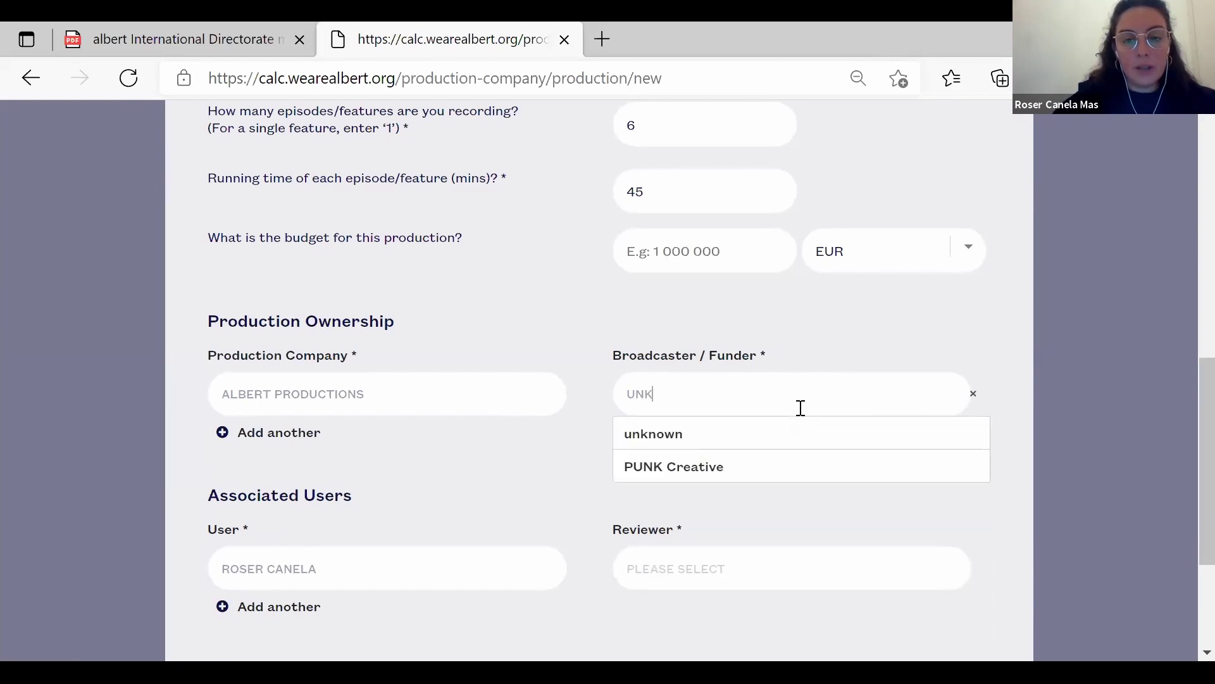
pyautogui.write('NOWN')
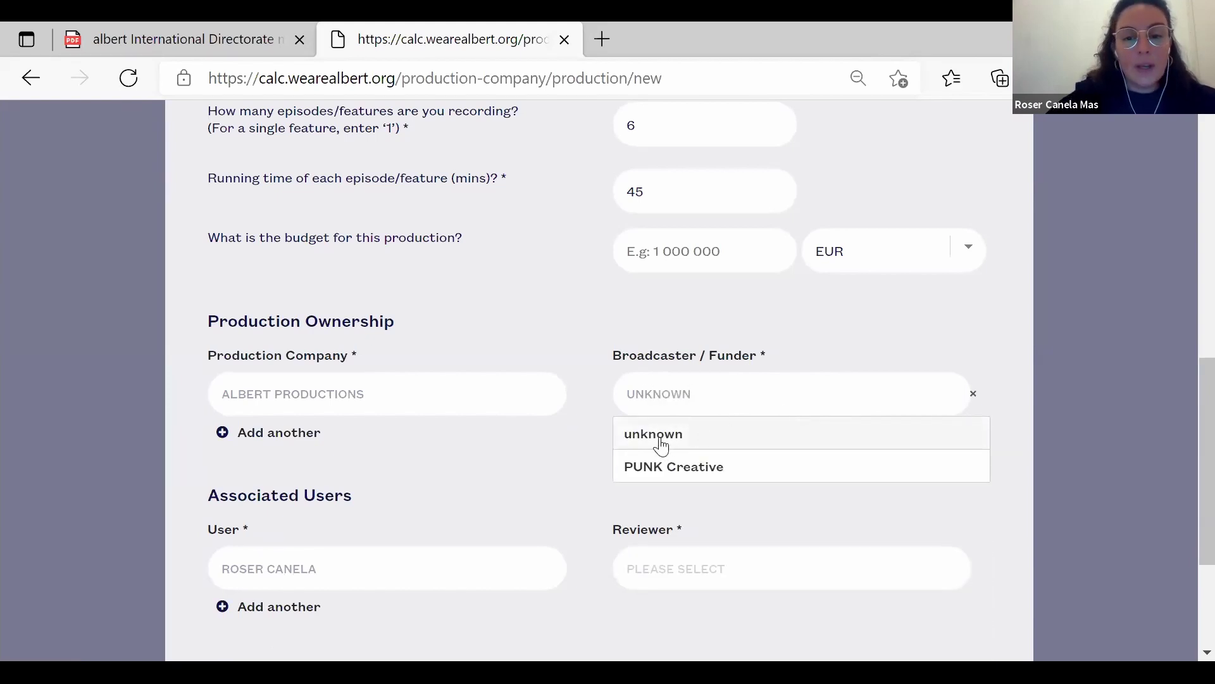
pyautogui.click(664, 437)
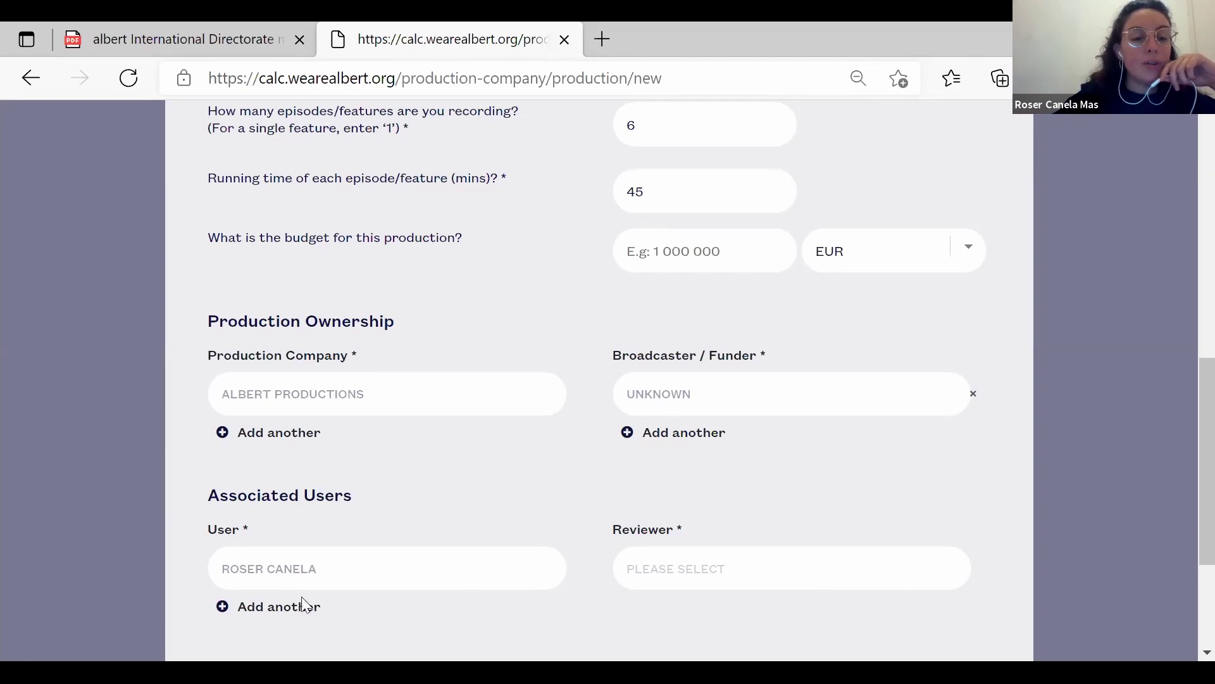
pyautogui.scroll(-2, 377, 633)
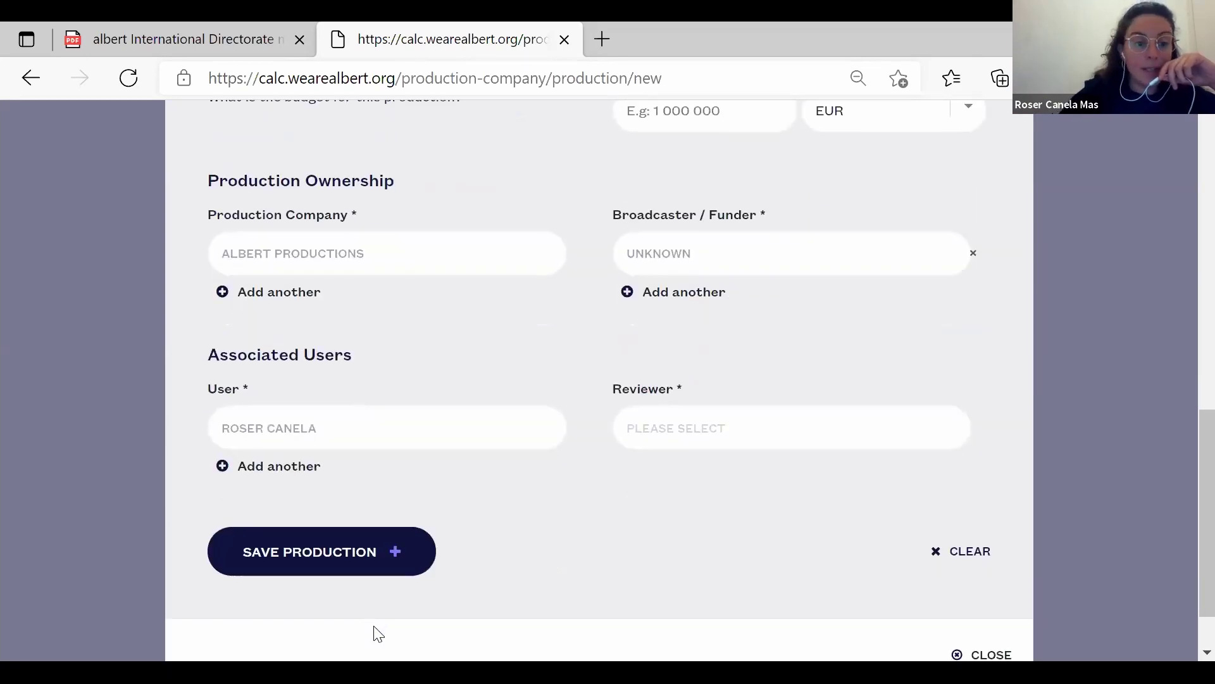
# Add a second associated user chosen from the name suggestions.
pyautogui.scroll(1, 377, 633)
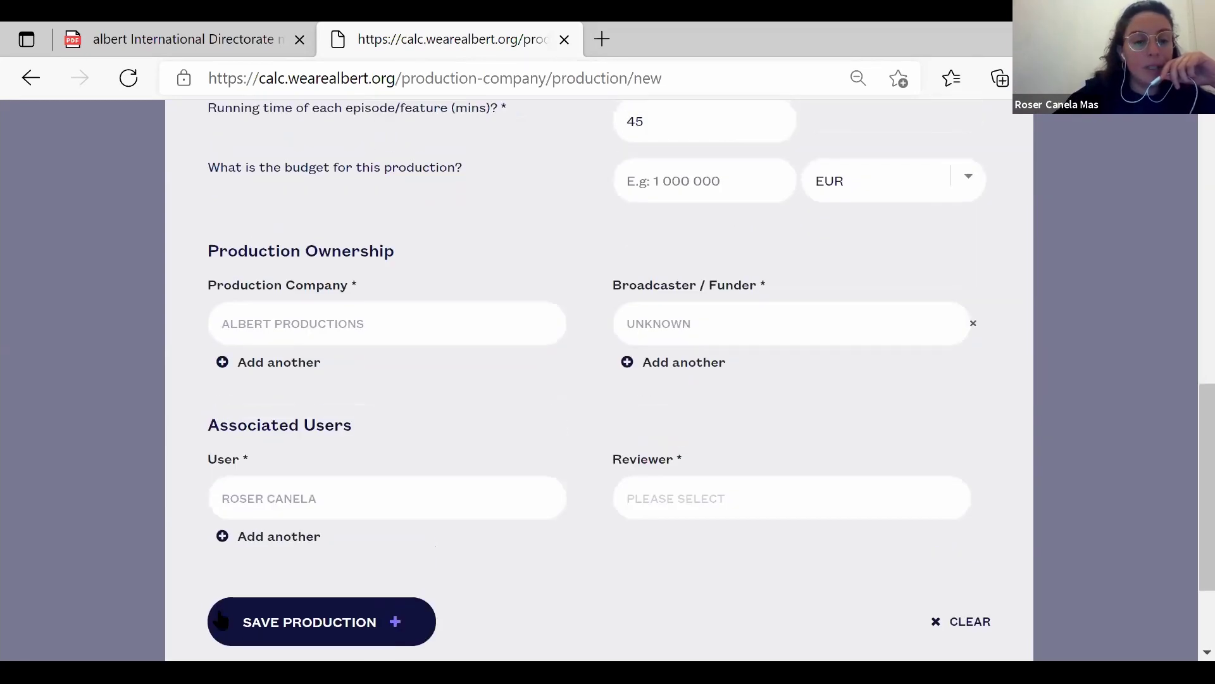
pyautogui.click(274, 536)
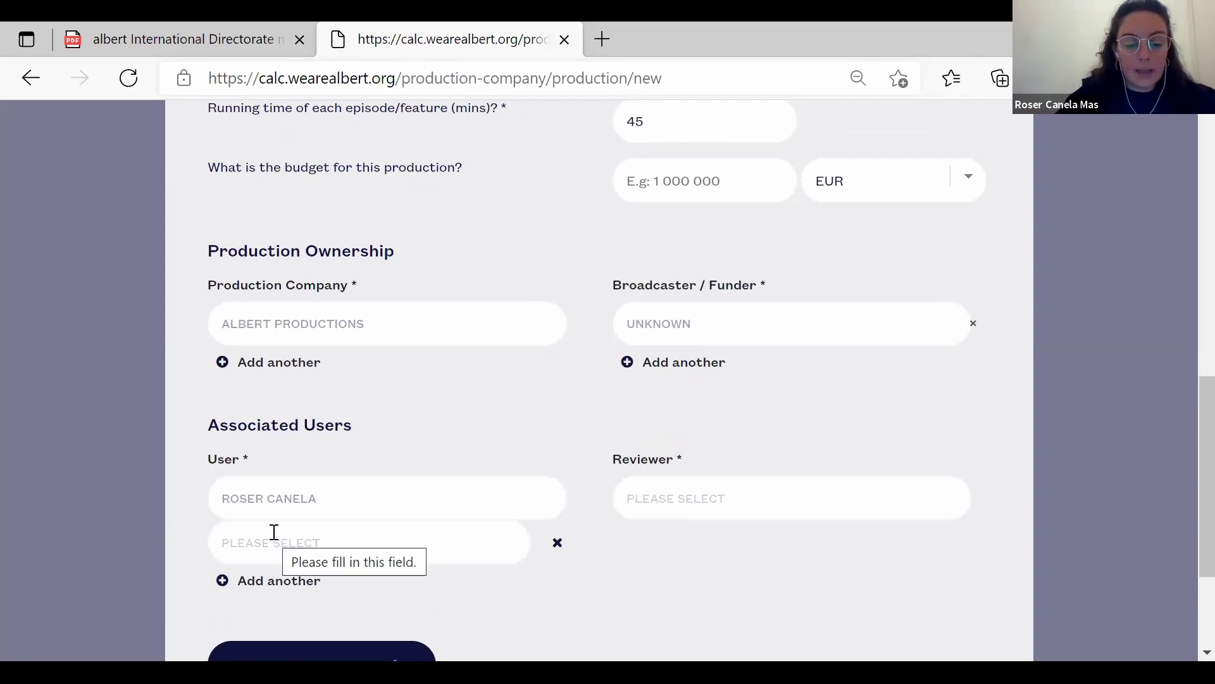
pyautogui.click(279, 548)
pyautogui.write('GEN')
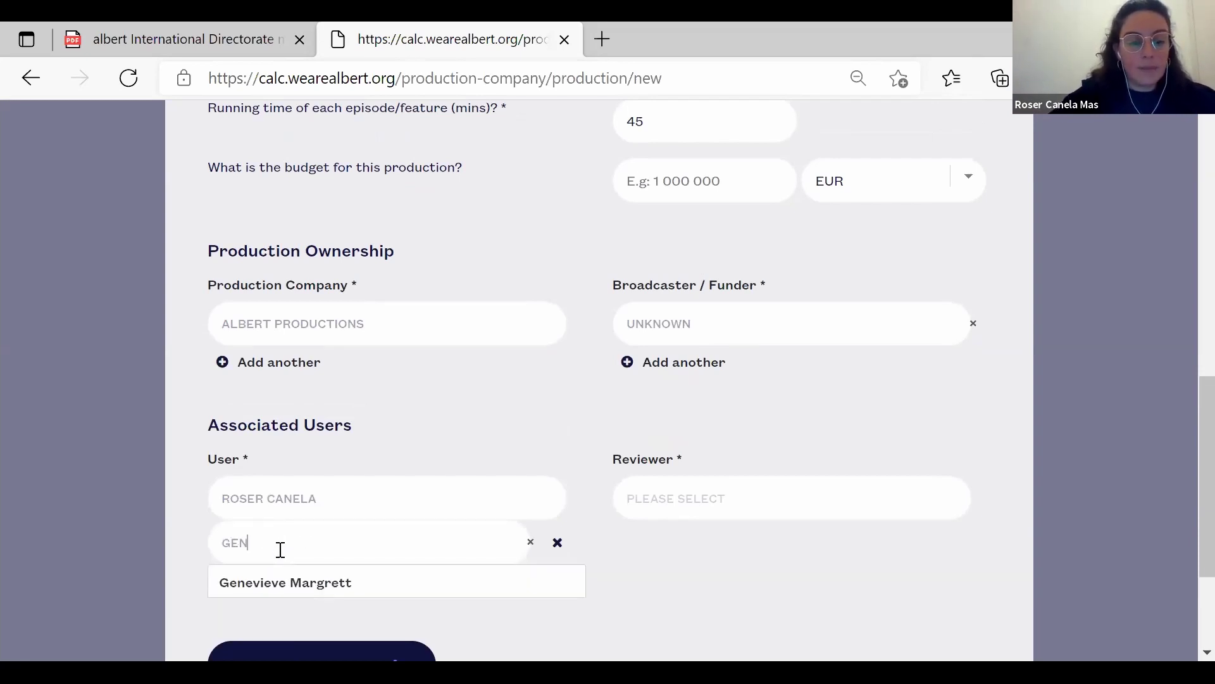
pyautogui.click(320, 590)
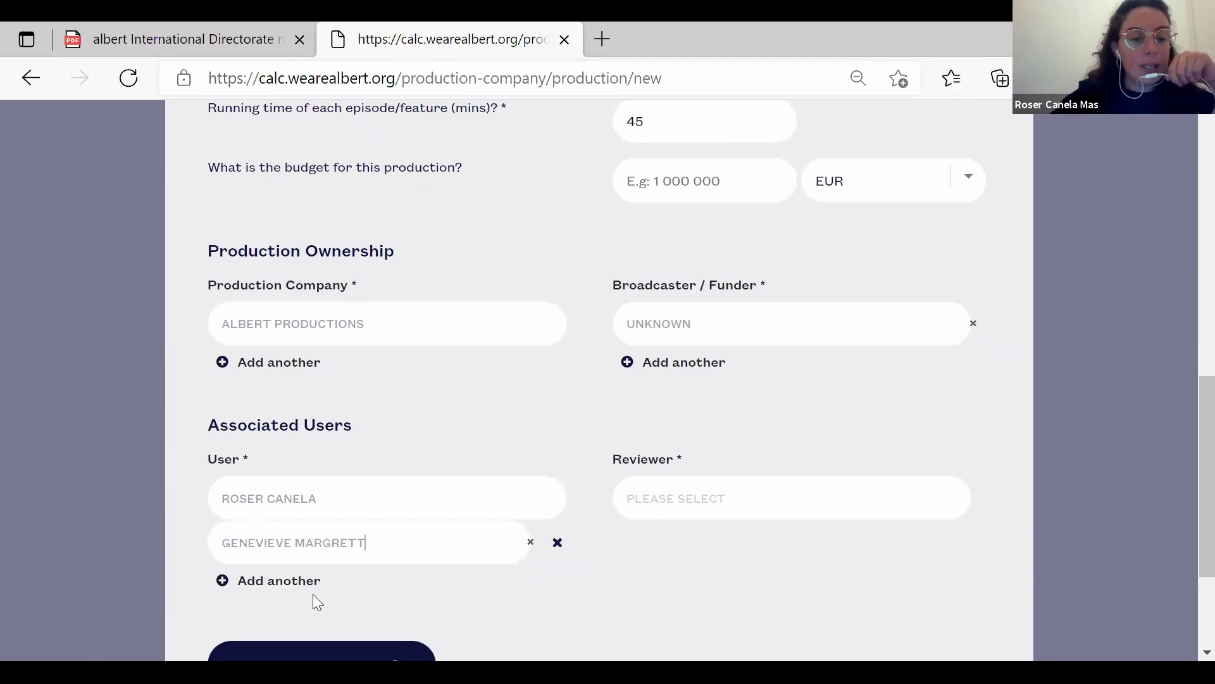
# Assign the suggested admin as the production's reviewer.
pyautogui.click(737, 492)
pyautogui.write('charl')
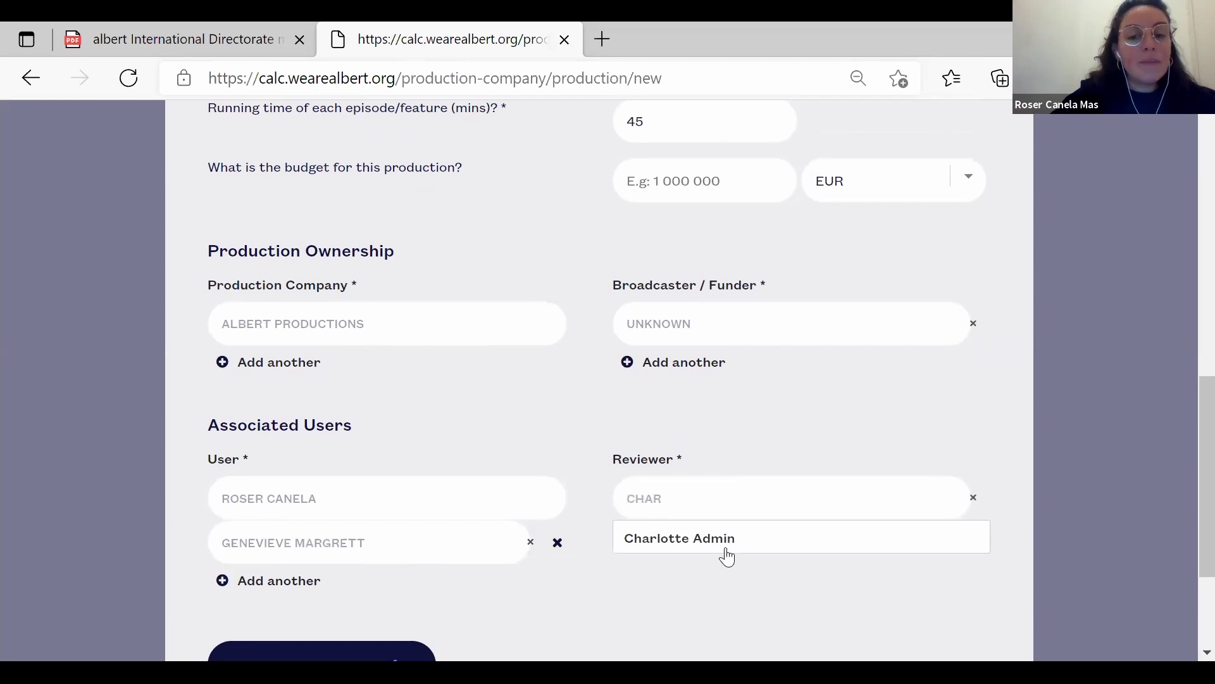
pyautogui.click(726, 549)
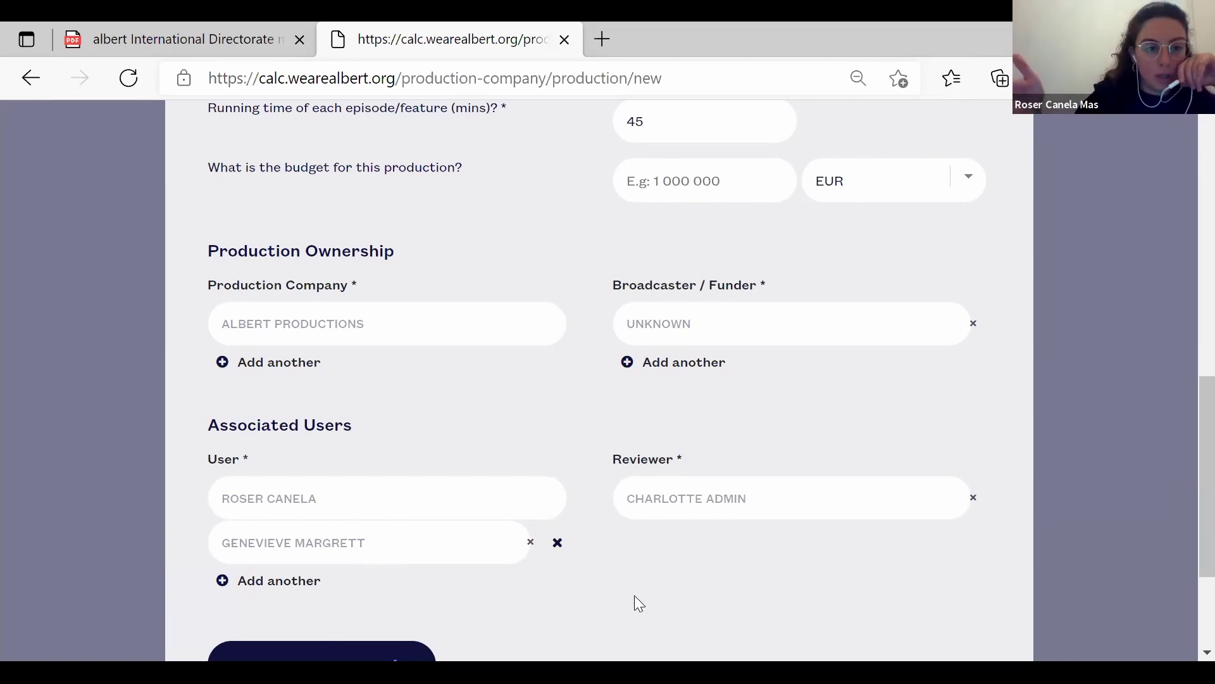
pyautogui.scroll(-2, 635, 597)
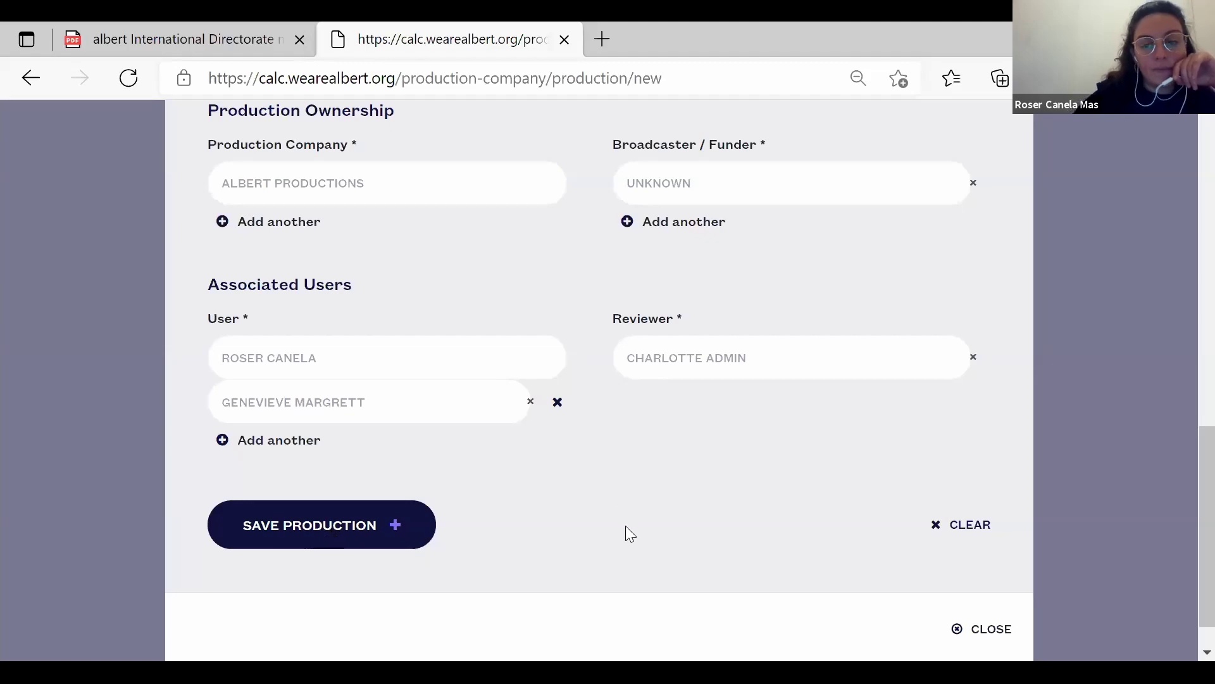
# Correct the production name's final letter to 'd'.
pyautogui.scroll(7, 625, 526)
pyautogui.scroll(5, 628, 526)
pyautogui.scroll(-12, 625, 525)
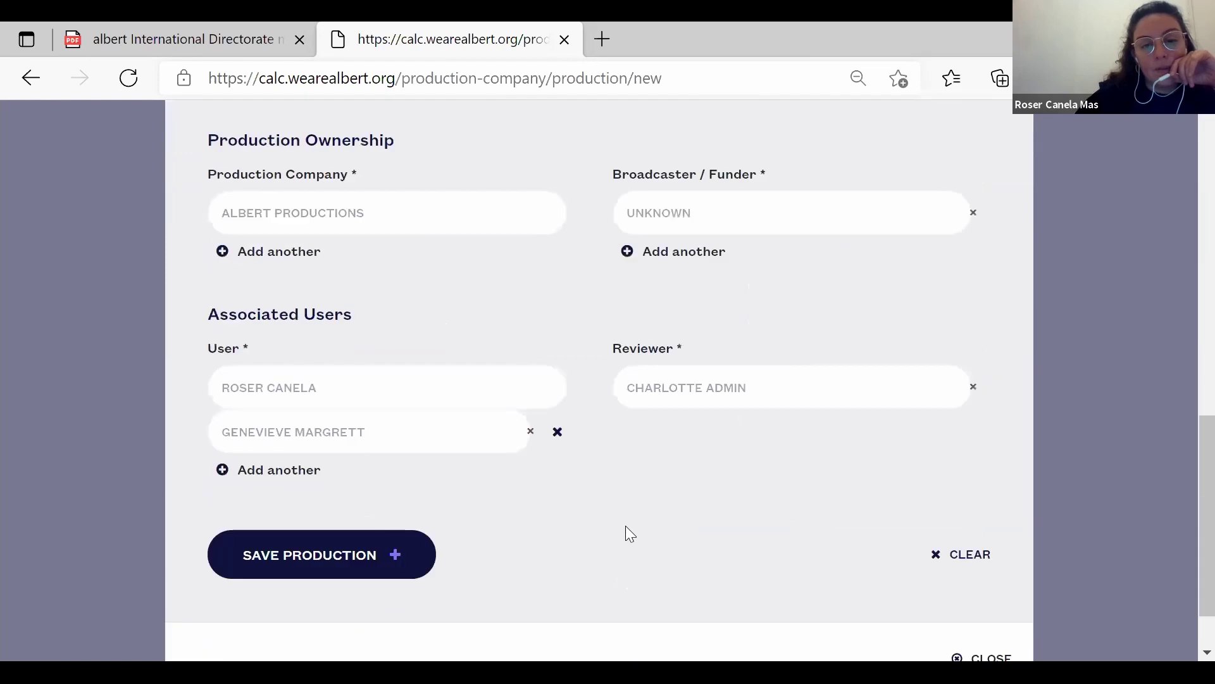
pyautogui.scroll(-1, 681, 533)
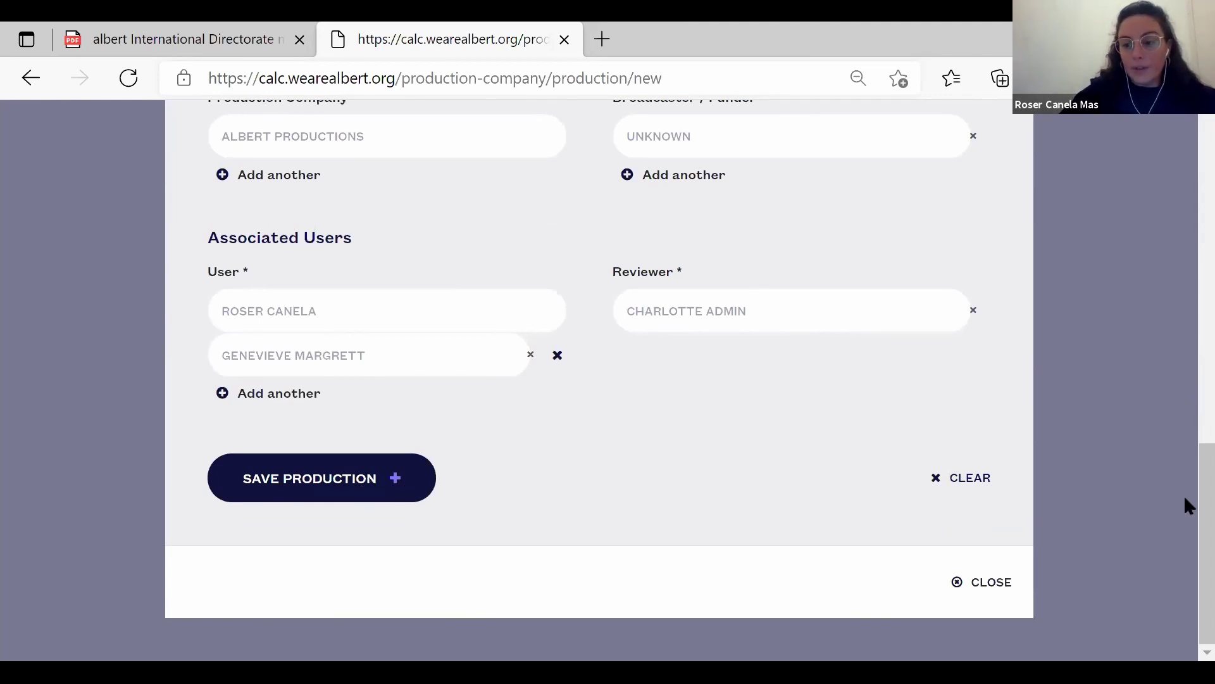
pyautogui.moveTo(1185, 499); pyautogui.dragTo(1188, 111)
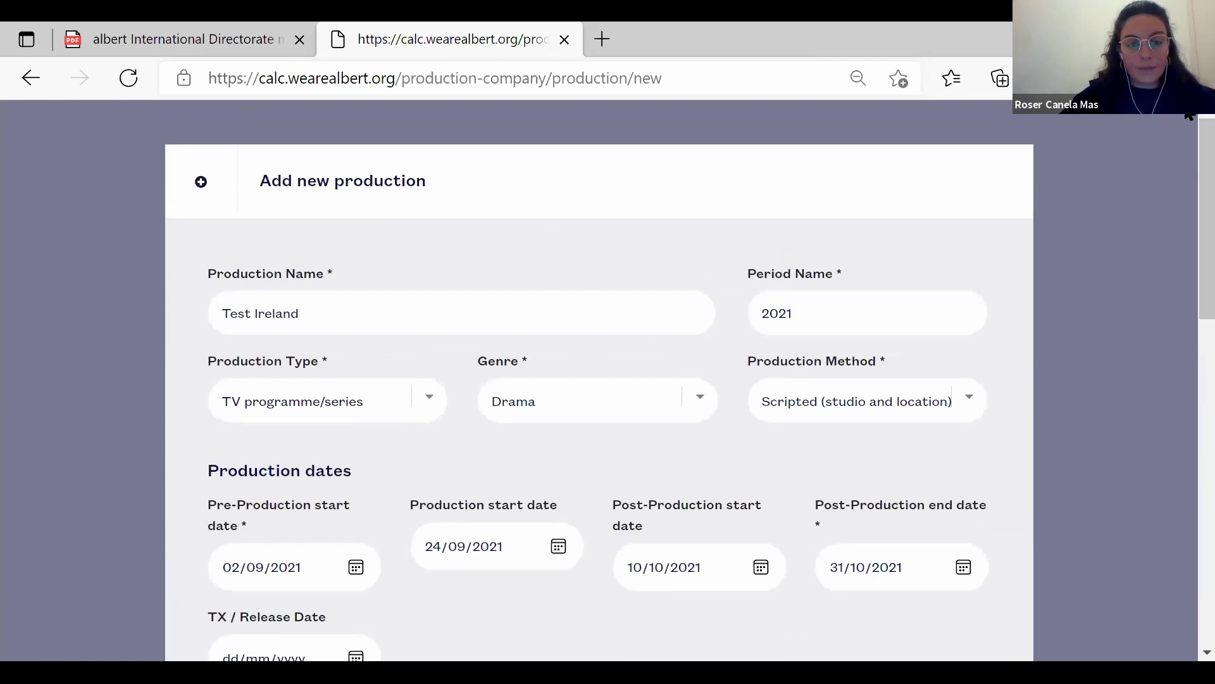
pyautogui.click(554, 315)
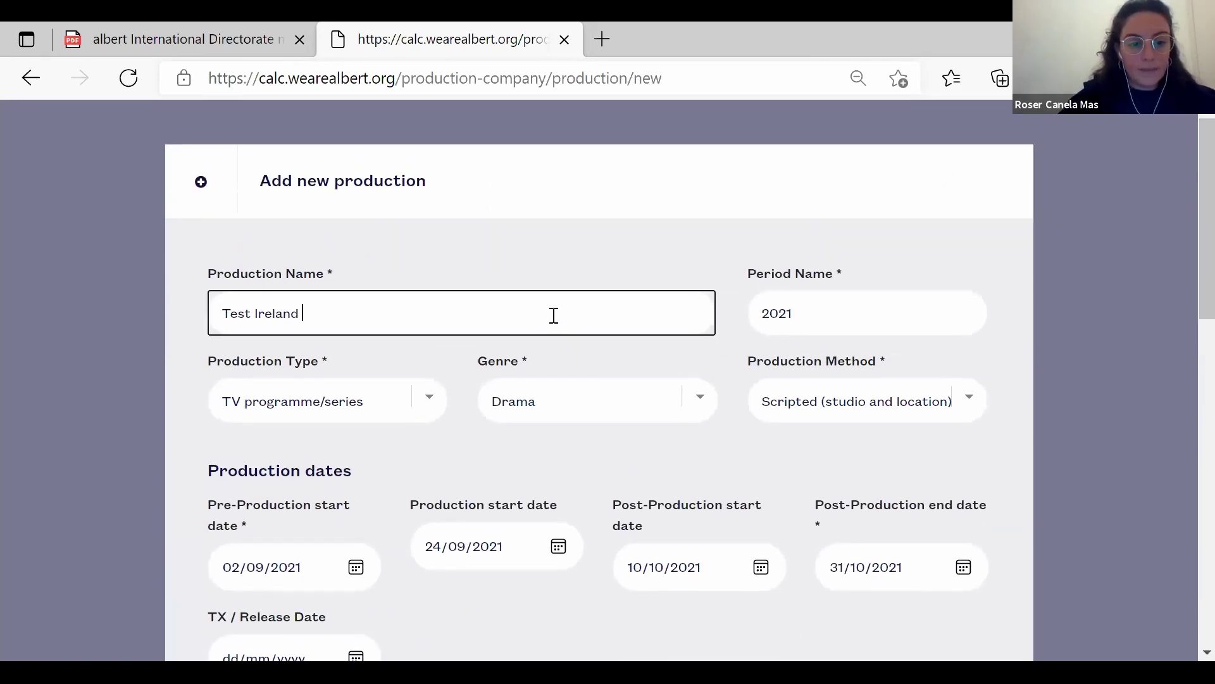
pyautogui.press('BackSpace')
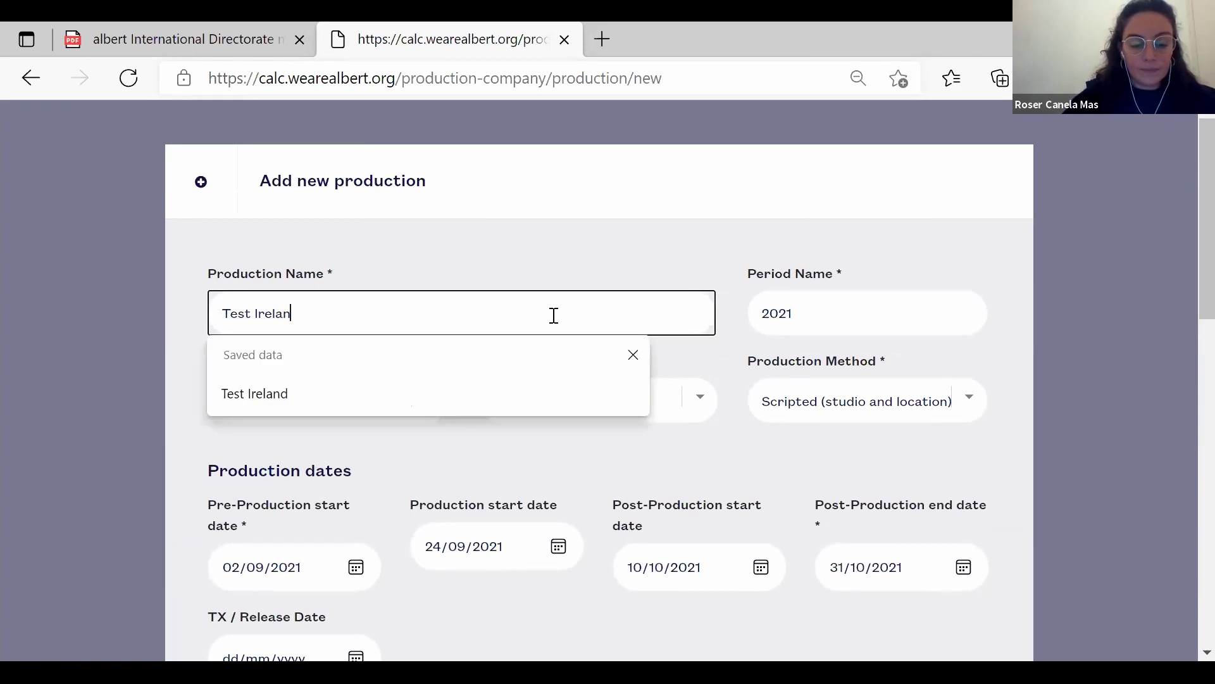
pyautogui.write('d')
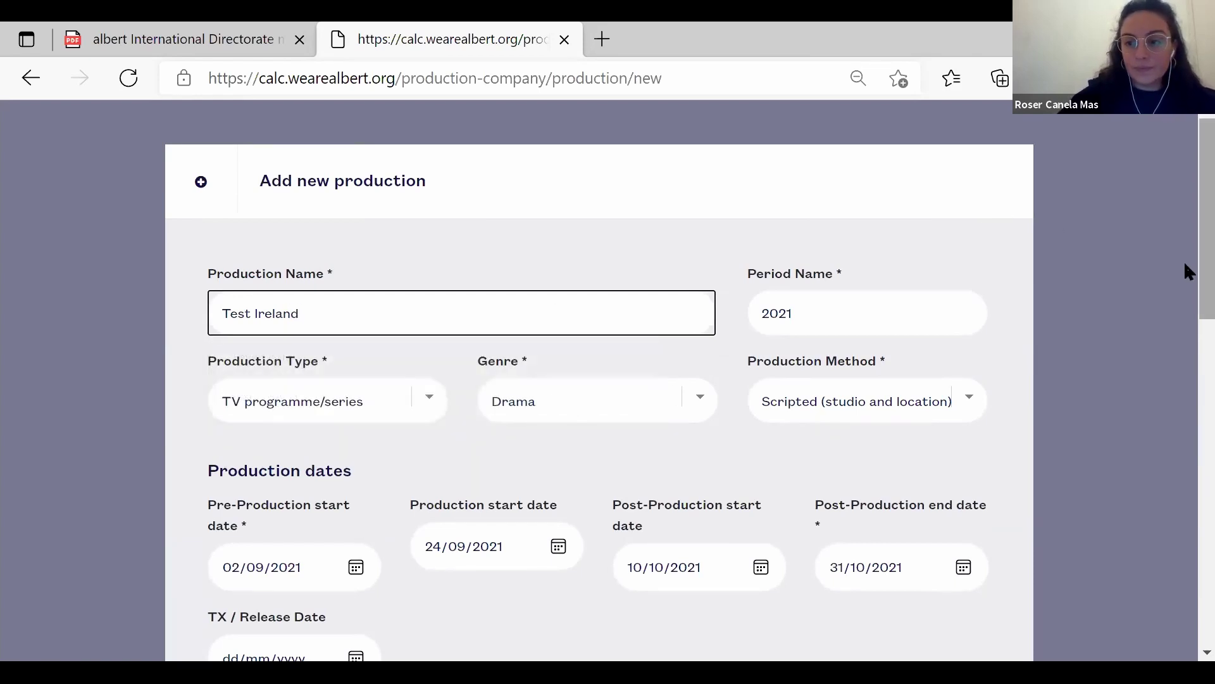
# Save the production and close the form back to Your Productions (60 productions).
pyautogui.moveTo(1186, 271); pyautogui.dragTo(1186, 591)
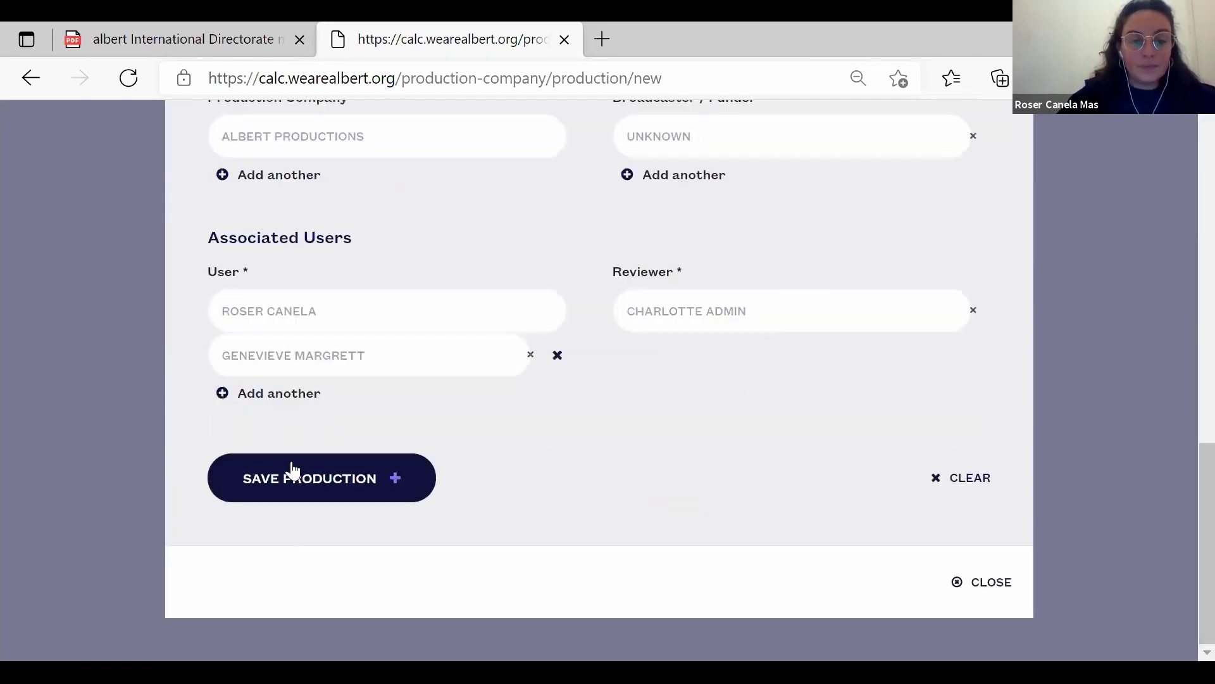
pyautogui.click(332, 481)
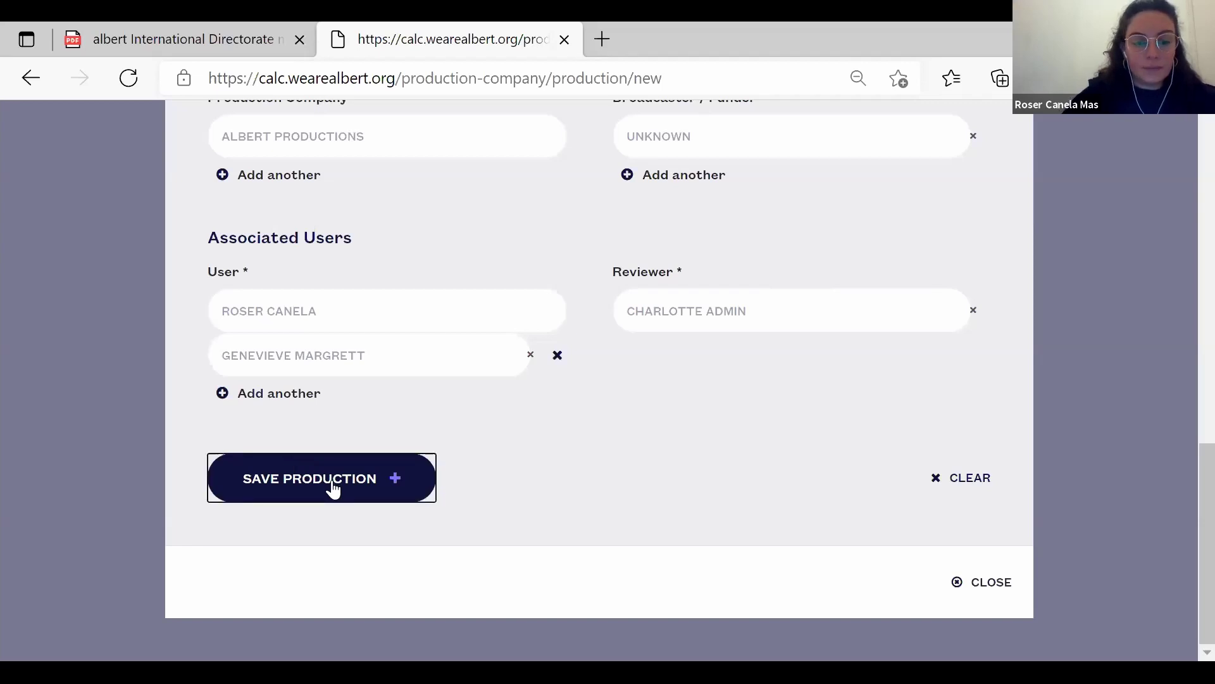
pyautogui.rightClick(393, 480)
pyautogui.click(291, 468)
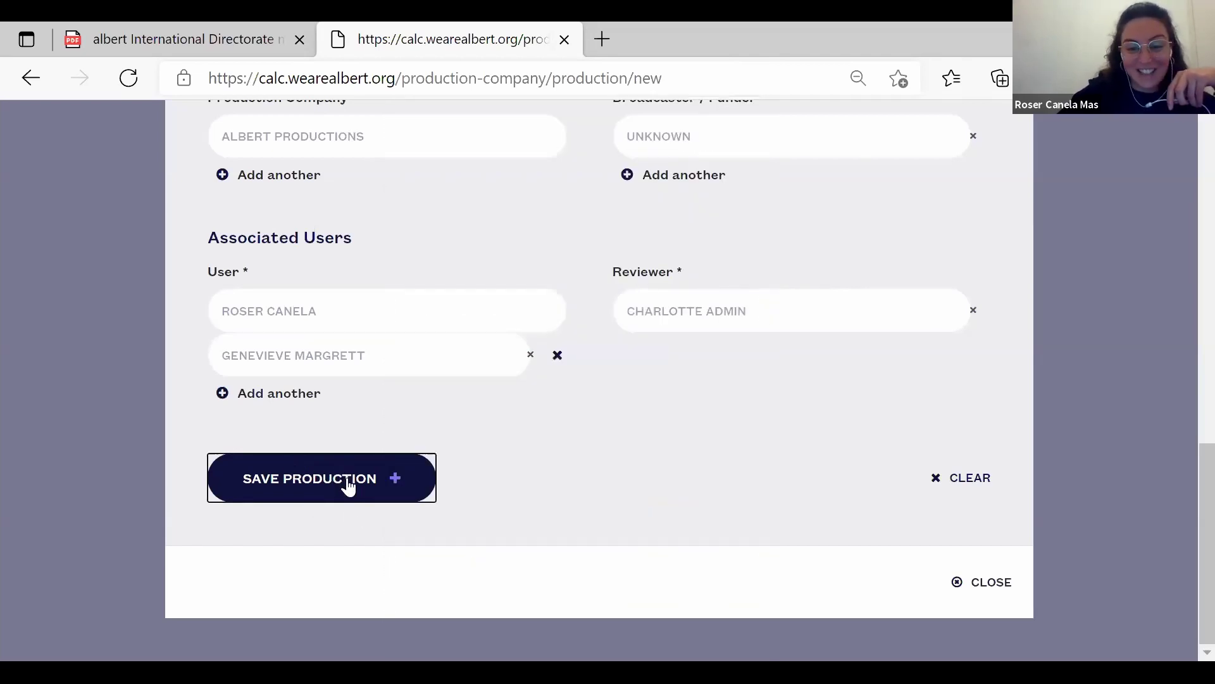
pyautogui.click(987, 590)
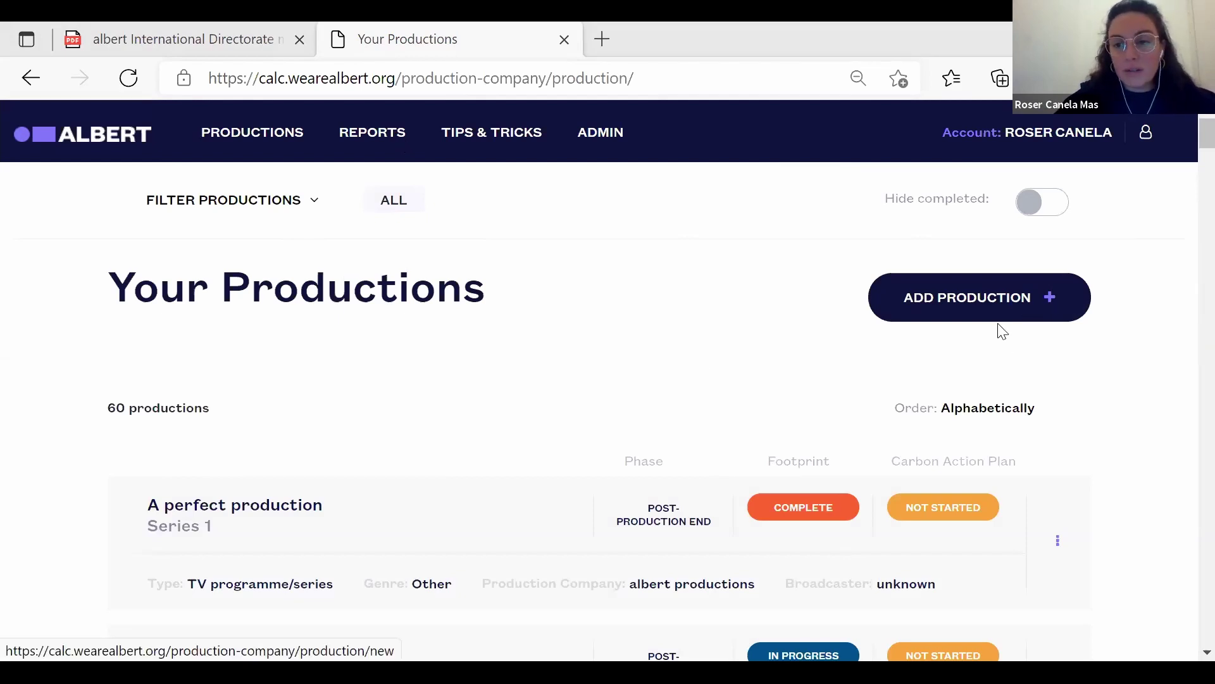
# Start a new production named 'Test Ireland' with period 2021.
pyautogui.click(991, 301)
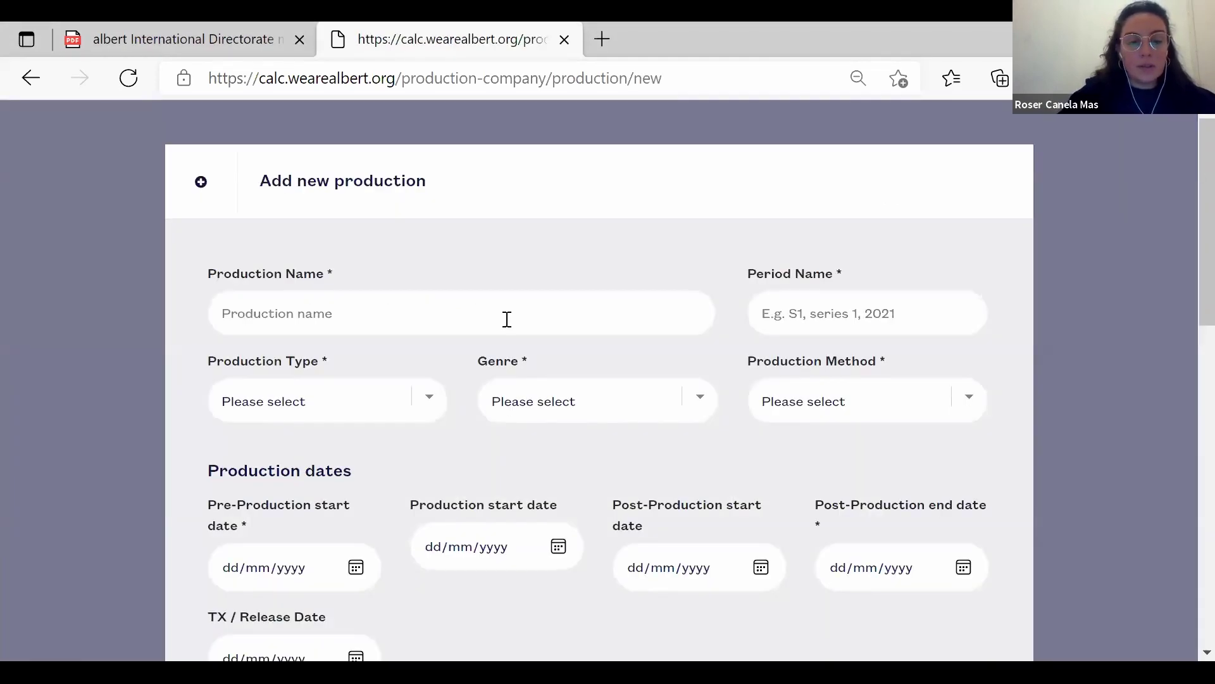
pyautogui.click(507, 319)
pyautogui.write('Test')
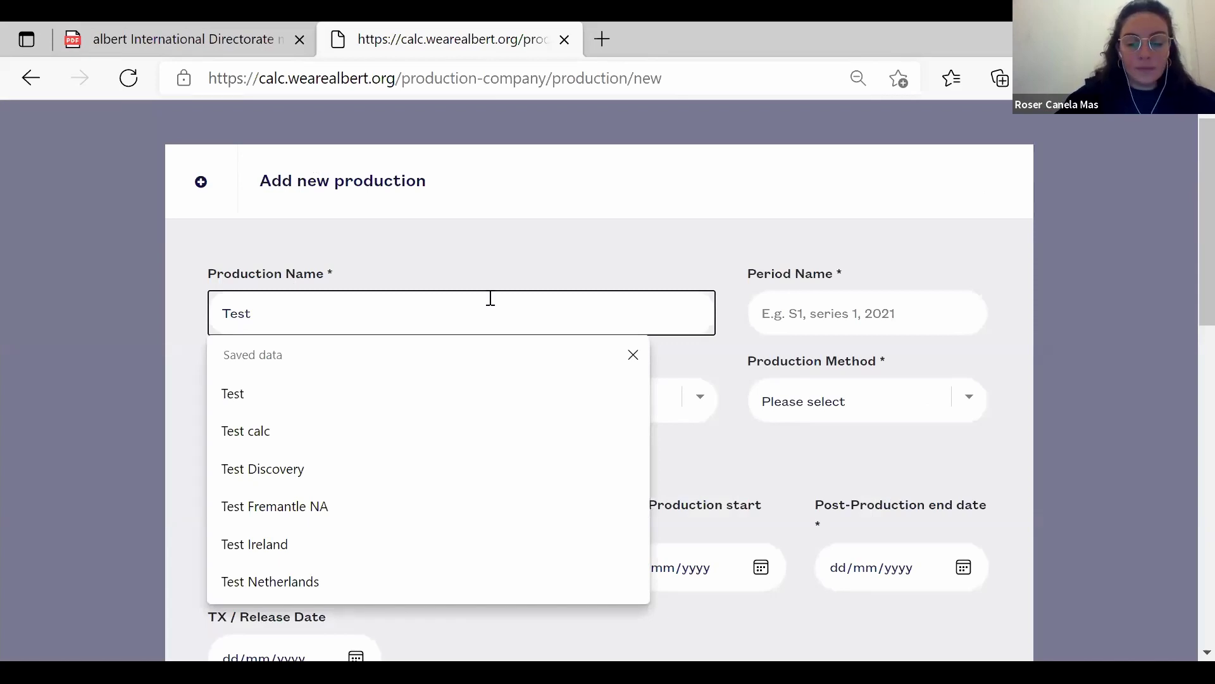
pyautogui.write(' Ireland')
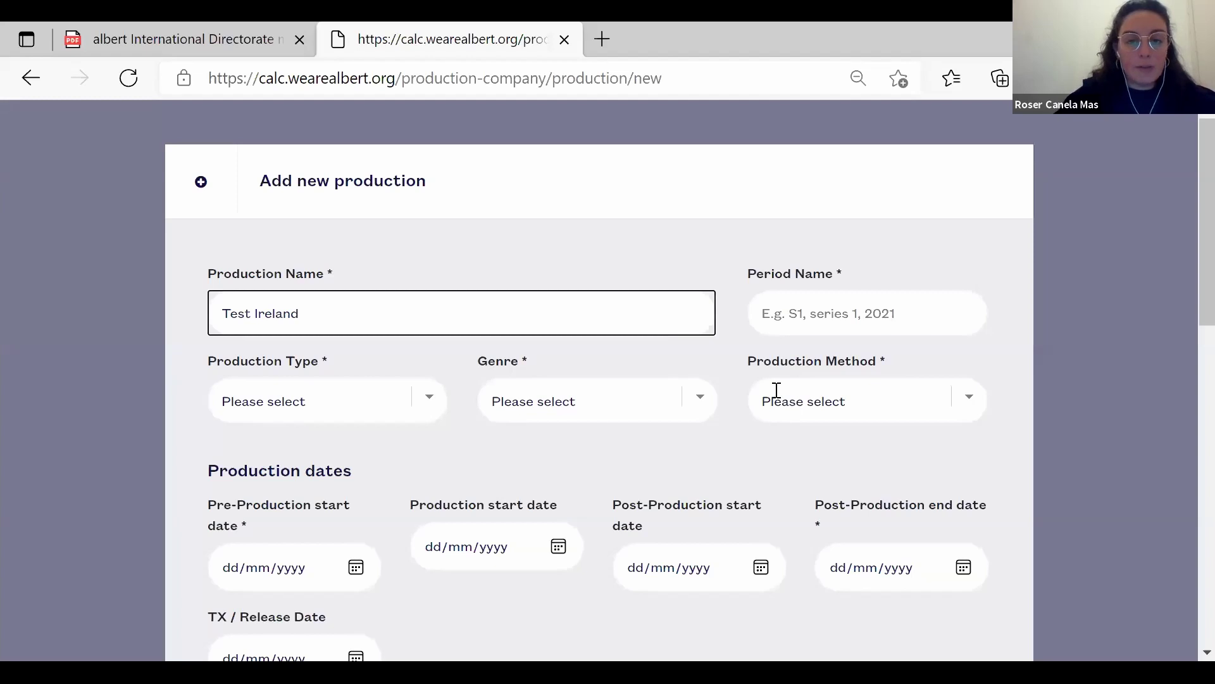
pyautogui.press('Tab')
pyautogui.write('2021')
# Set type TV programme/series, genre Drama and method Scripted (studio and location).
pyautogui.click(413, 396)
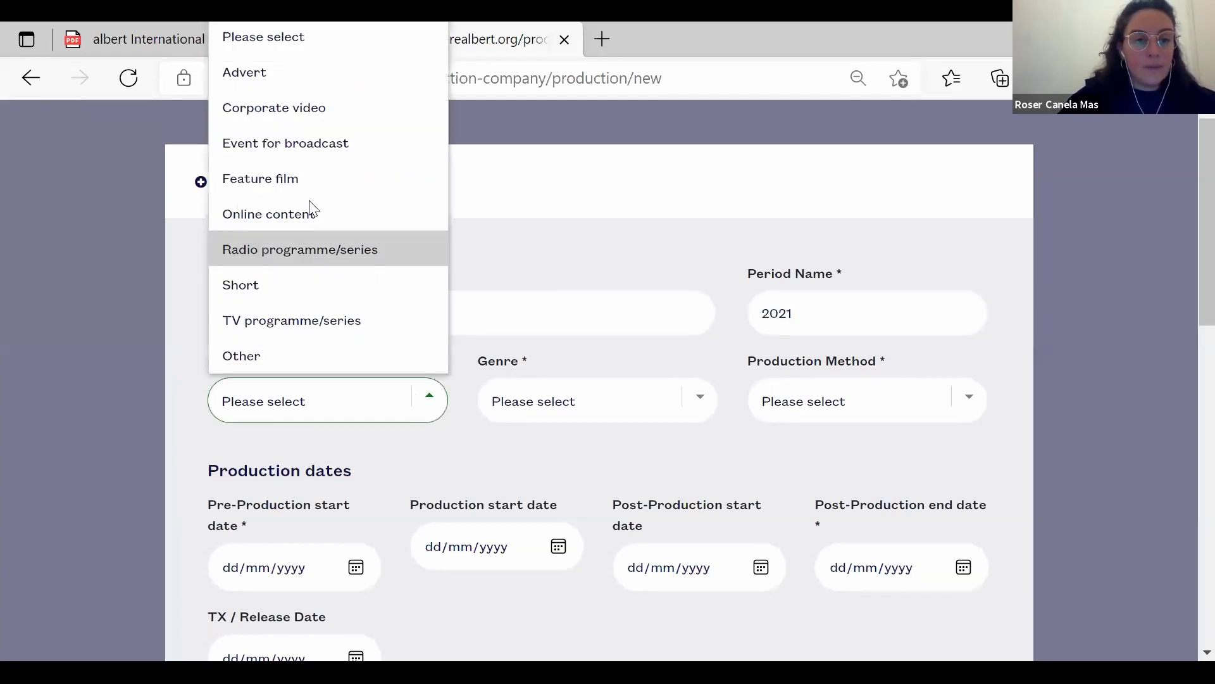
pyautogui.click(352, 330)
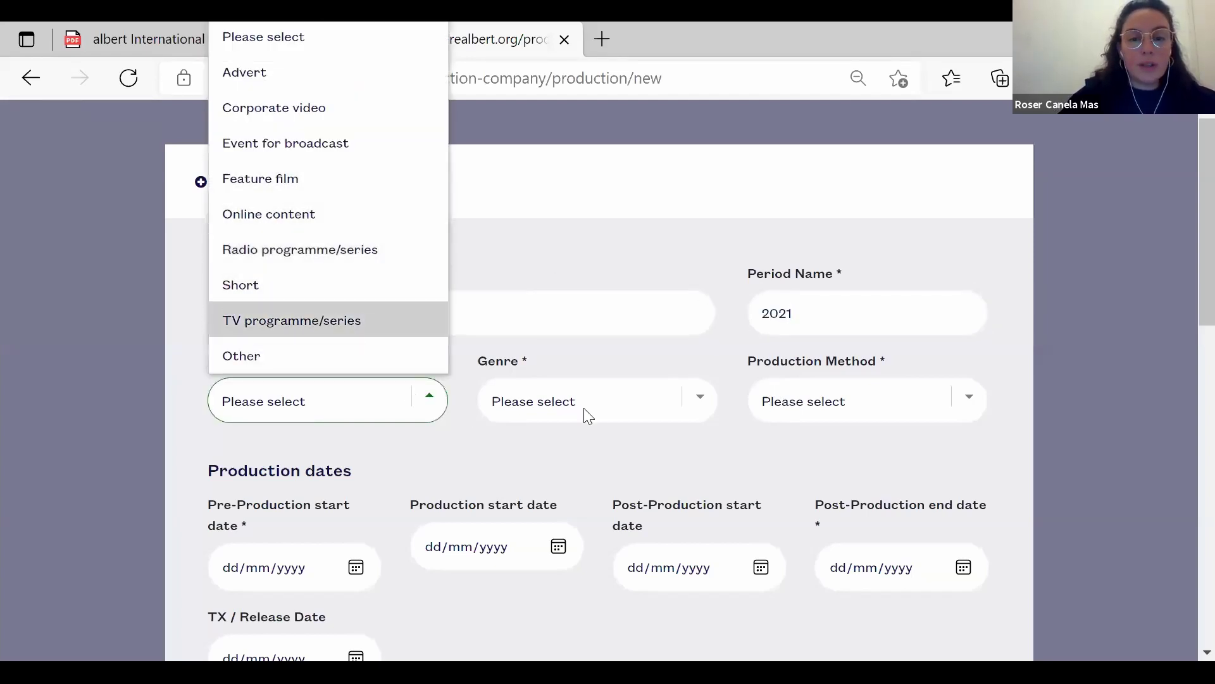
pyautogui.click(584, 407)
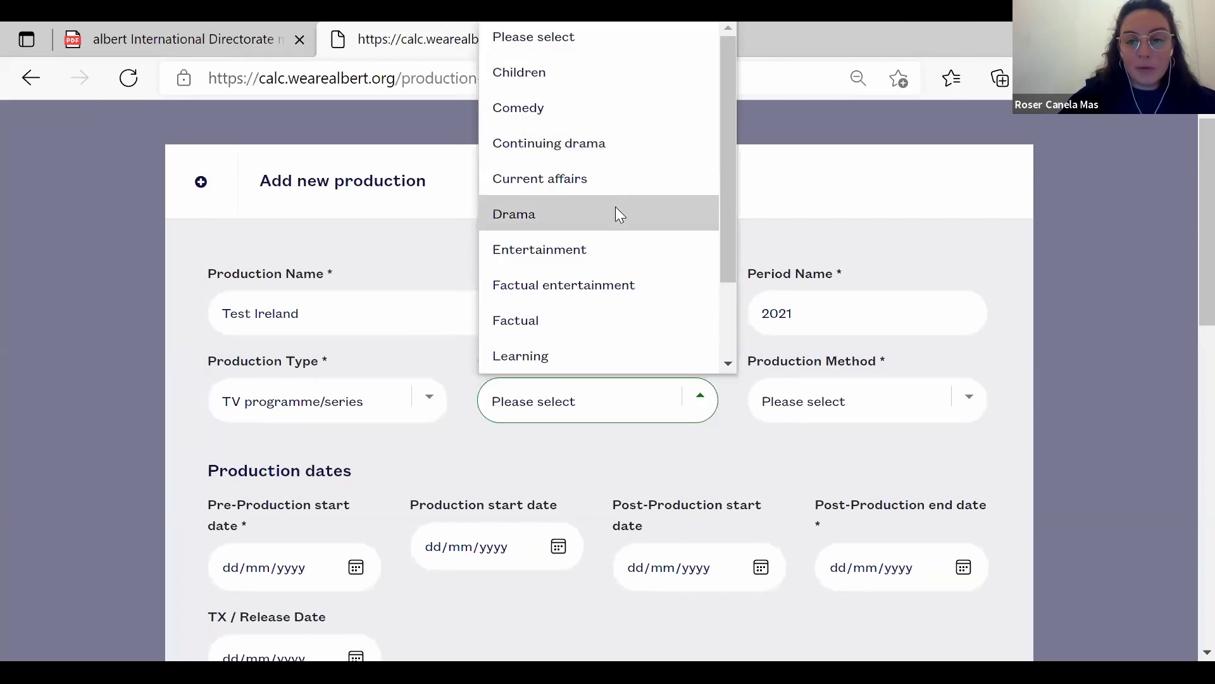
pyautogui.click(615, 214)
pyautogui.click(772, 412)
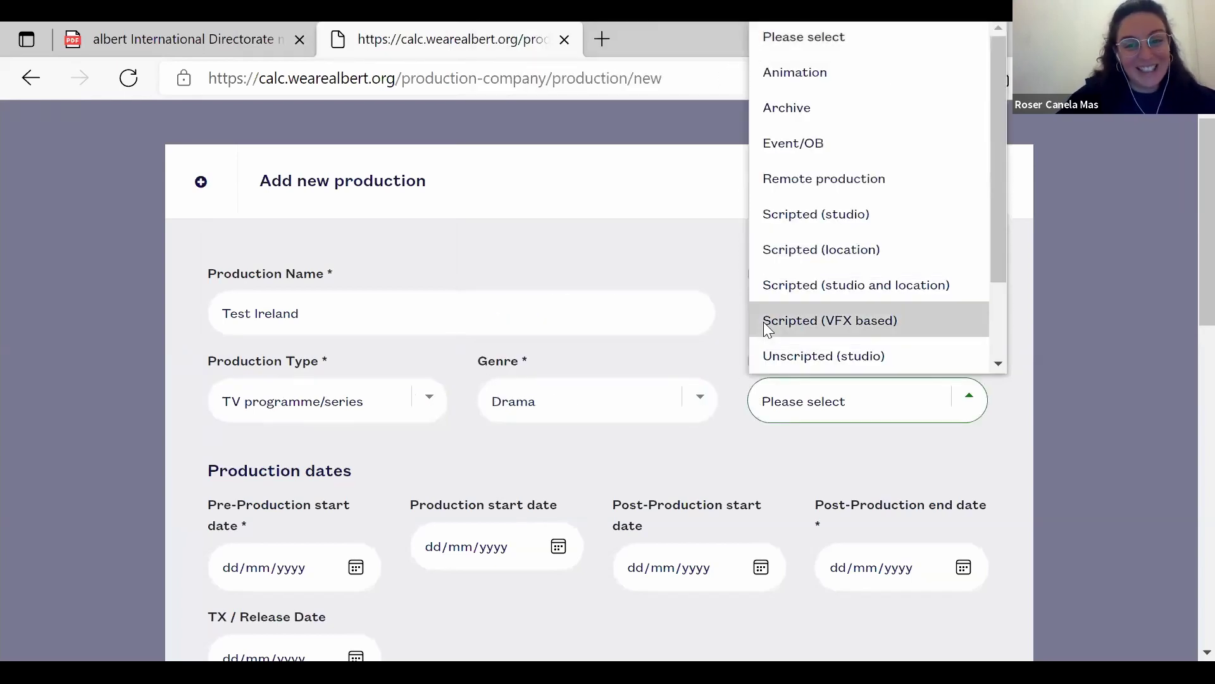
pyautogui.click(772, 288)
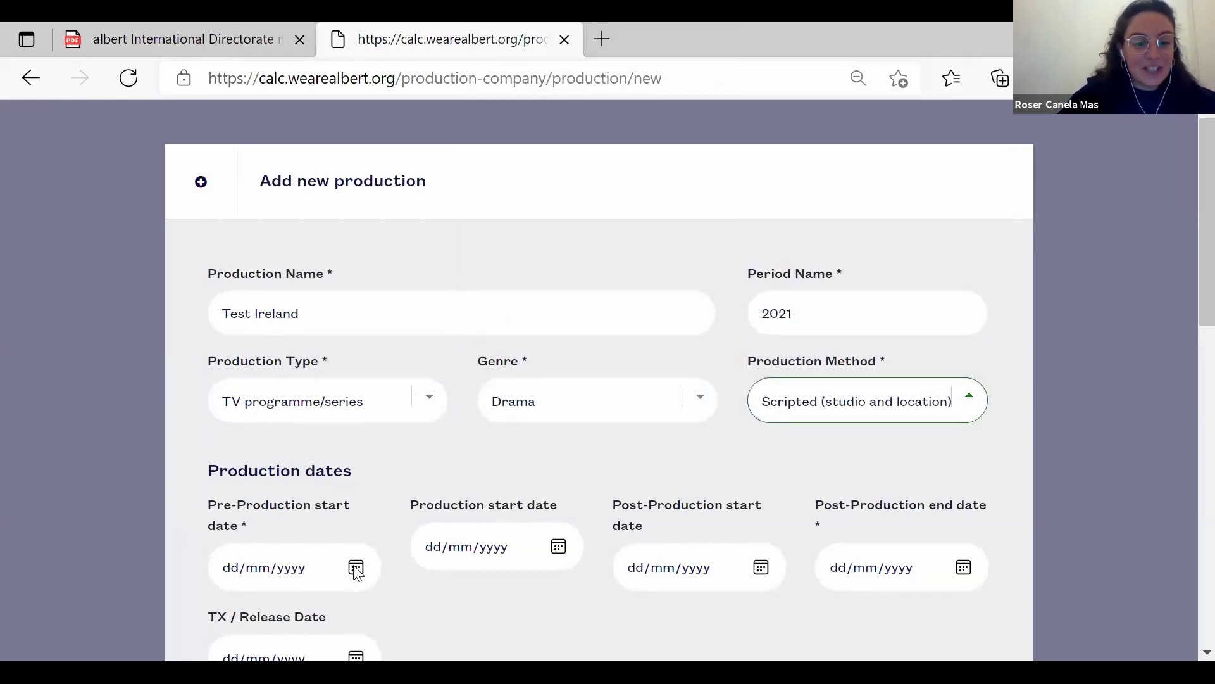
pyautogui.click(357, 568)
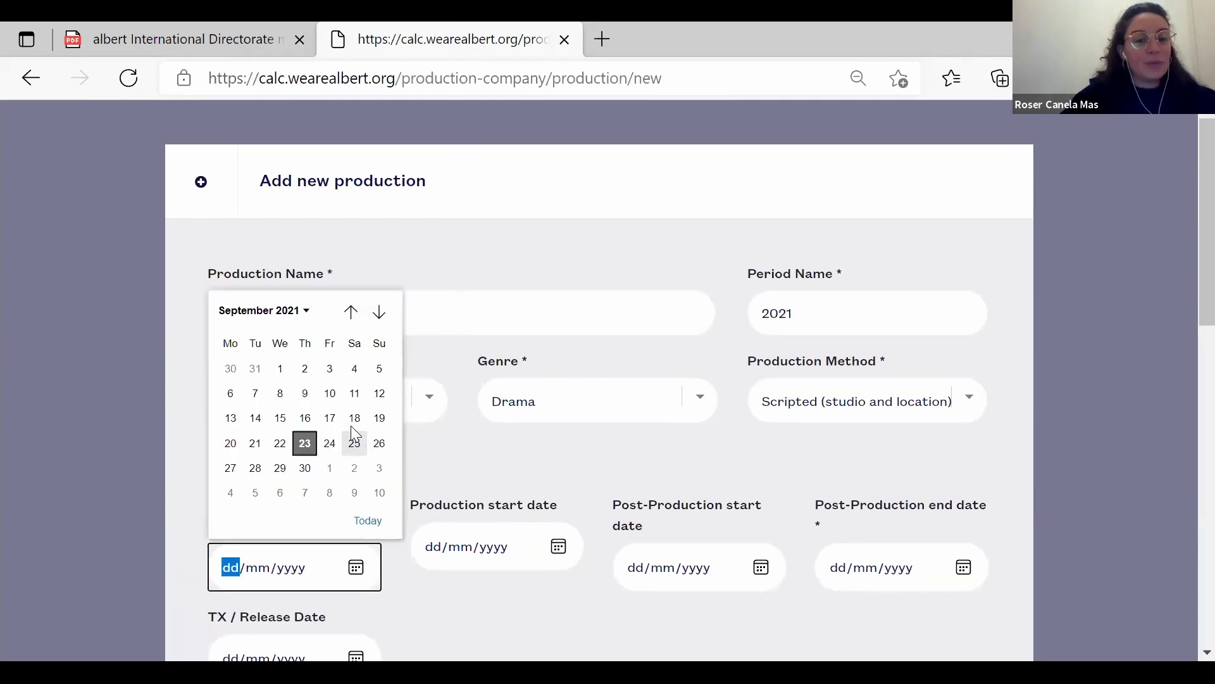
# Set pre-production start to 03/09/2021 and an October 2021 post-production end date.
pyautogui.click(319, 367)
pyautogui.click(917, 576)
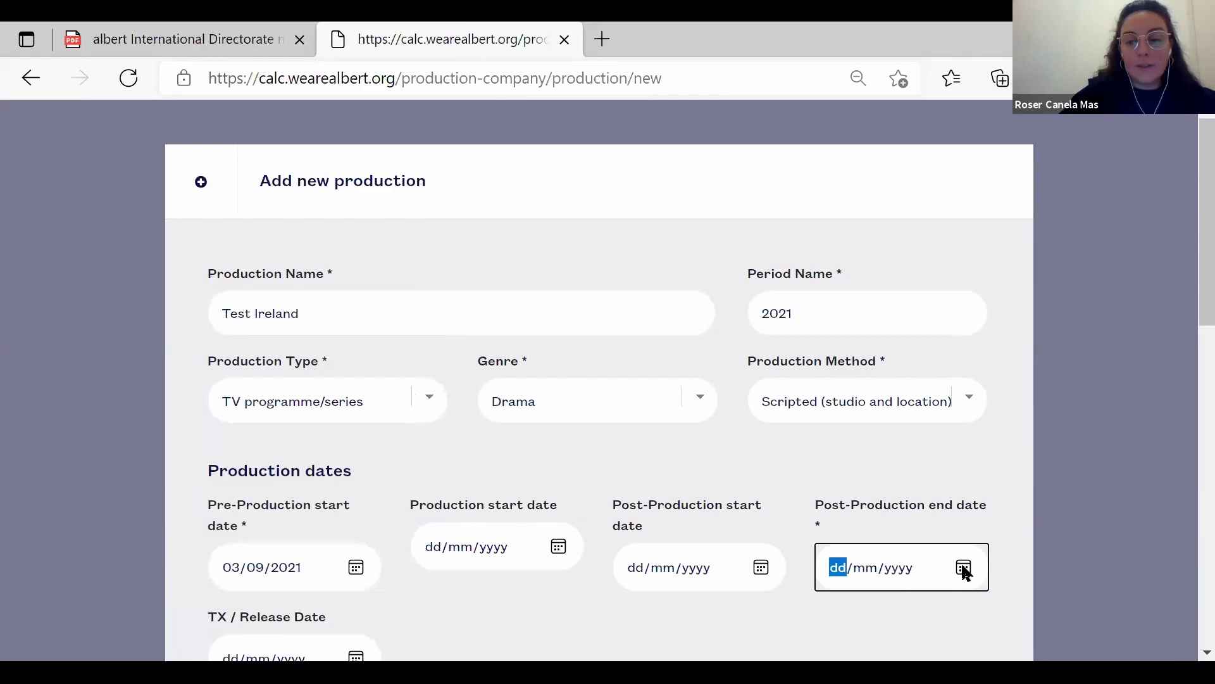
pyautogui.click(964, 569)
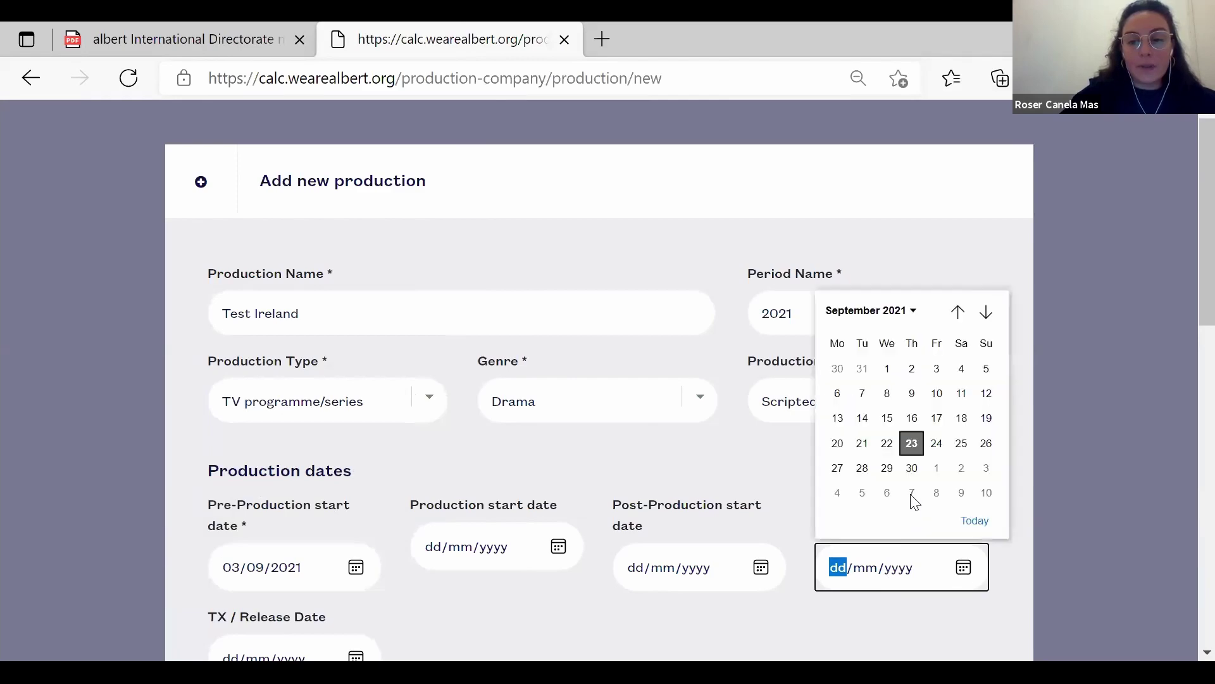
pyautogui.click(936, 493)
pyautogui.scroll(-9, 1184, 380)
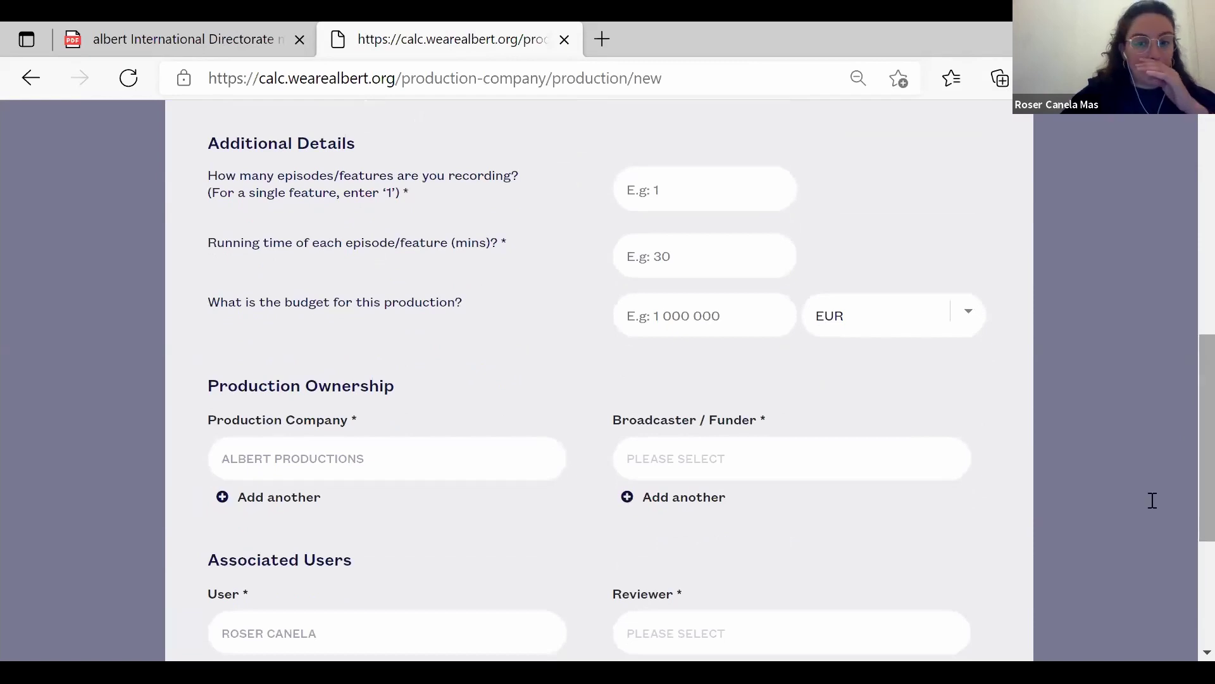
# Enter 6 episodes of 45 minutes each.
pyautogui.press('Tab')
pyautogui.write('6')
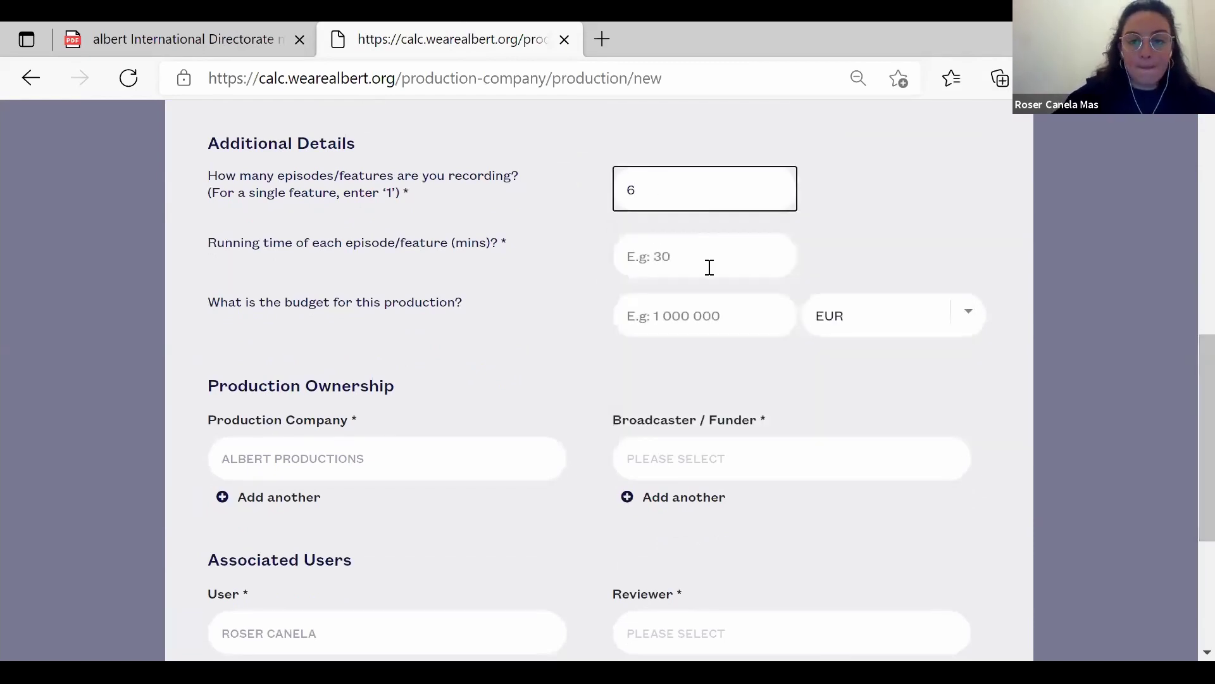
pyautogui.click(714, 261)
pyautogui.write('45')
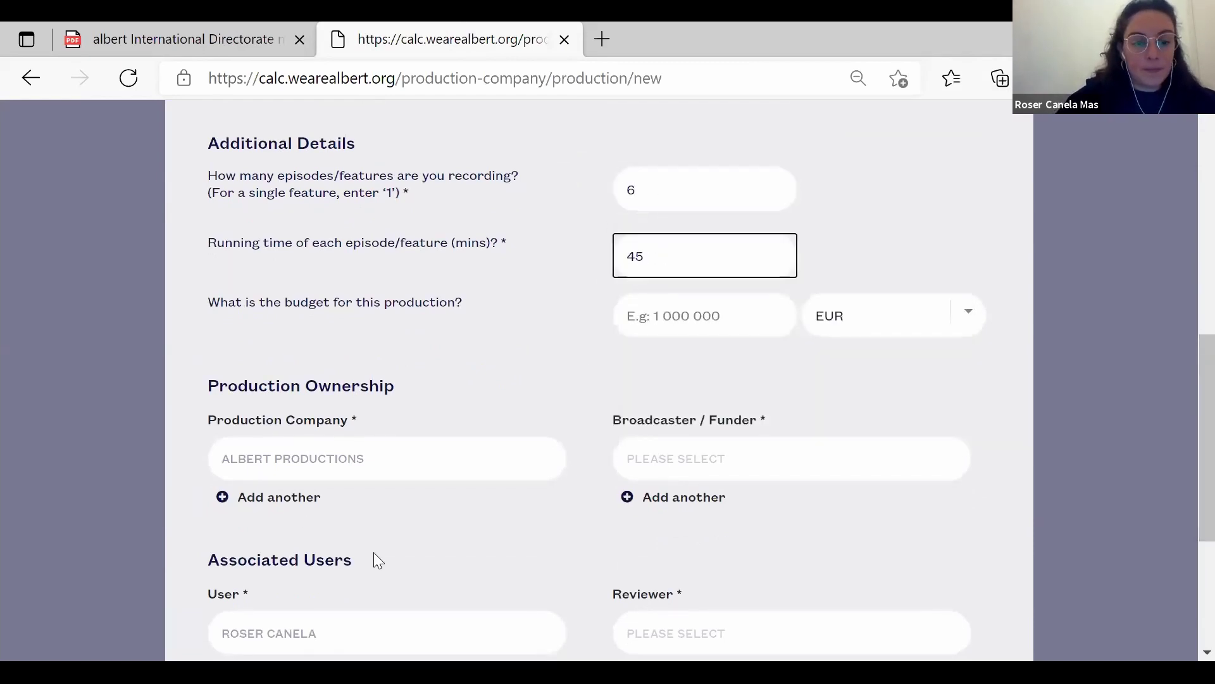
# Set broadcaster to unknown, assign the suggested reviewer and save the production.
pyautogui.click(707, 448)
pyautogui.write('un')
pyautogui.click(669, 629)
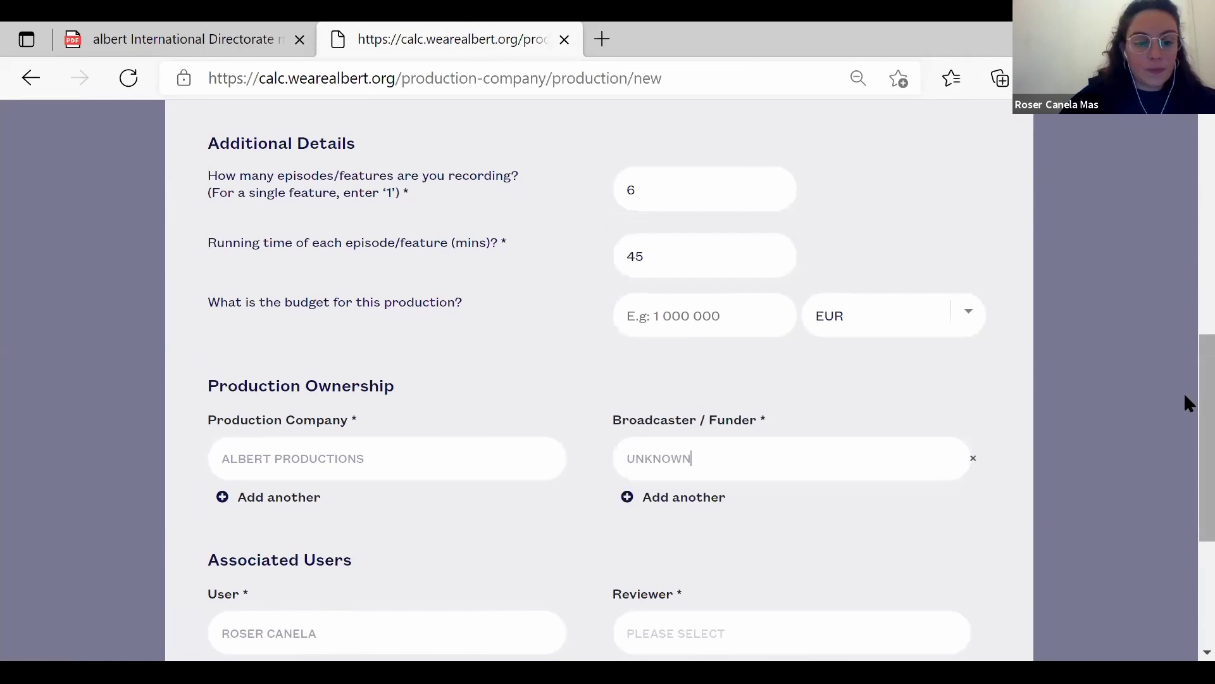
pyautogui.scroll(-3, 1187, 403)
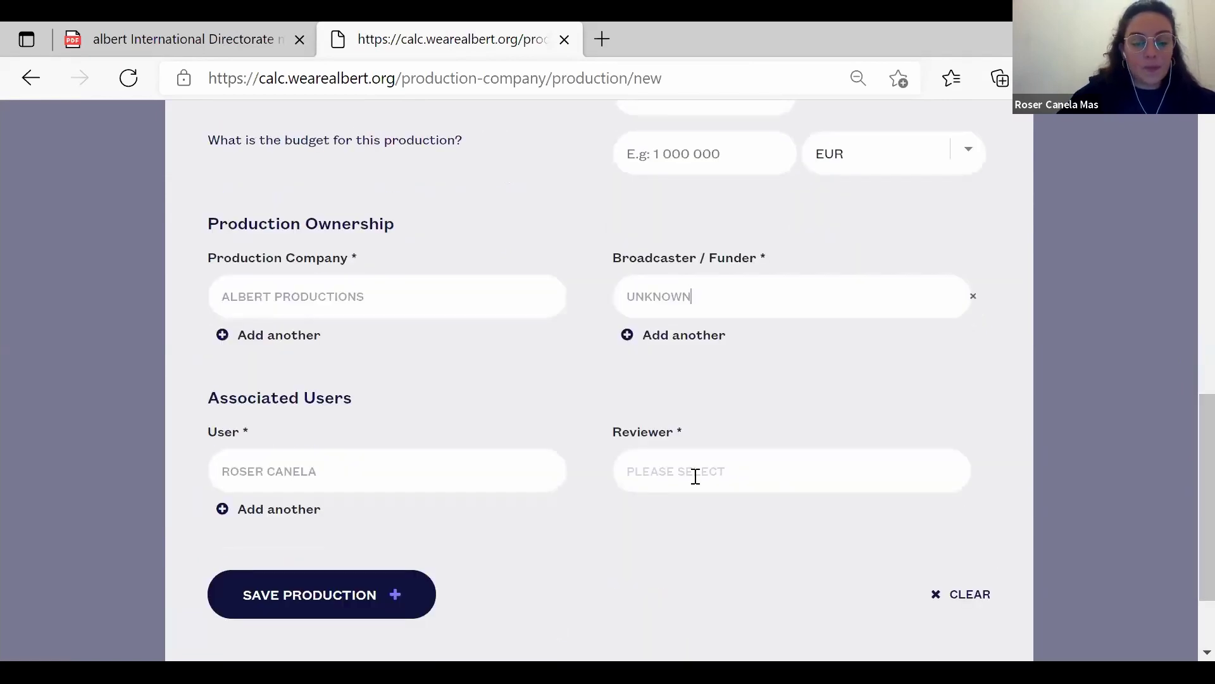
pyautogui.click(695, 476)
pyautogui.write('cha')
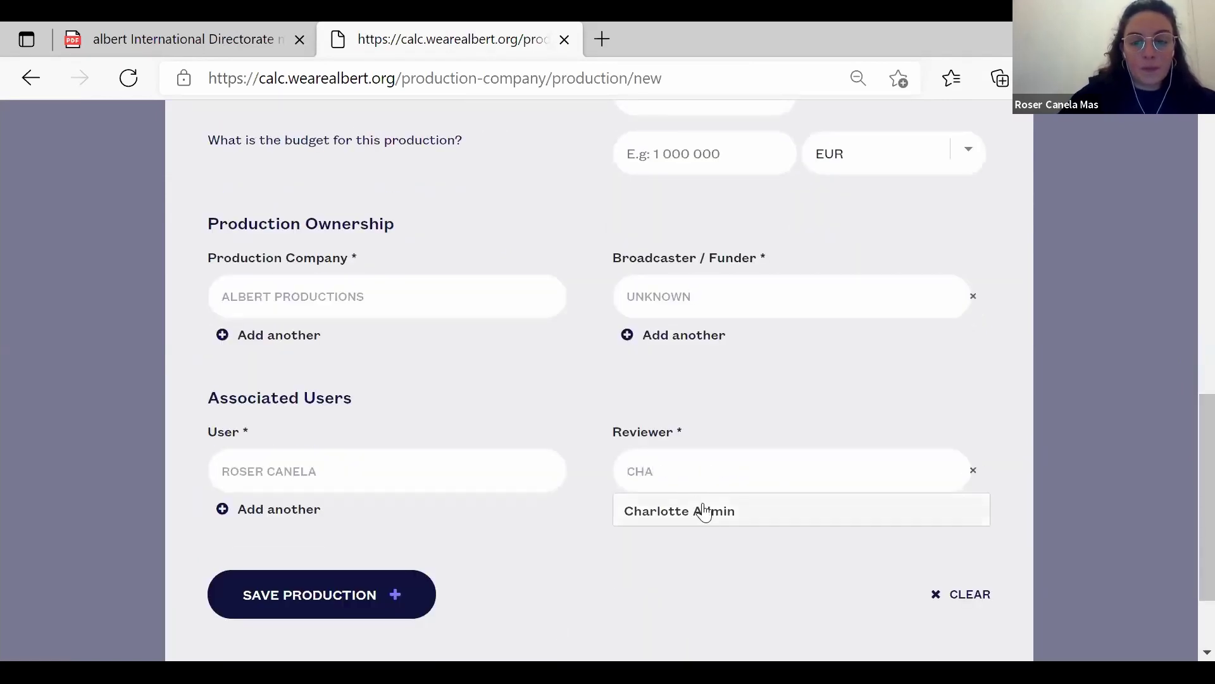
pyautogui.click(702, 510)
pyautogui.click(297, 598)
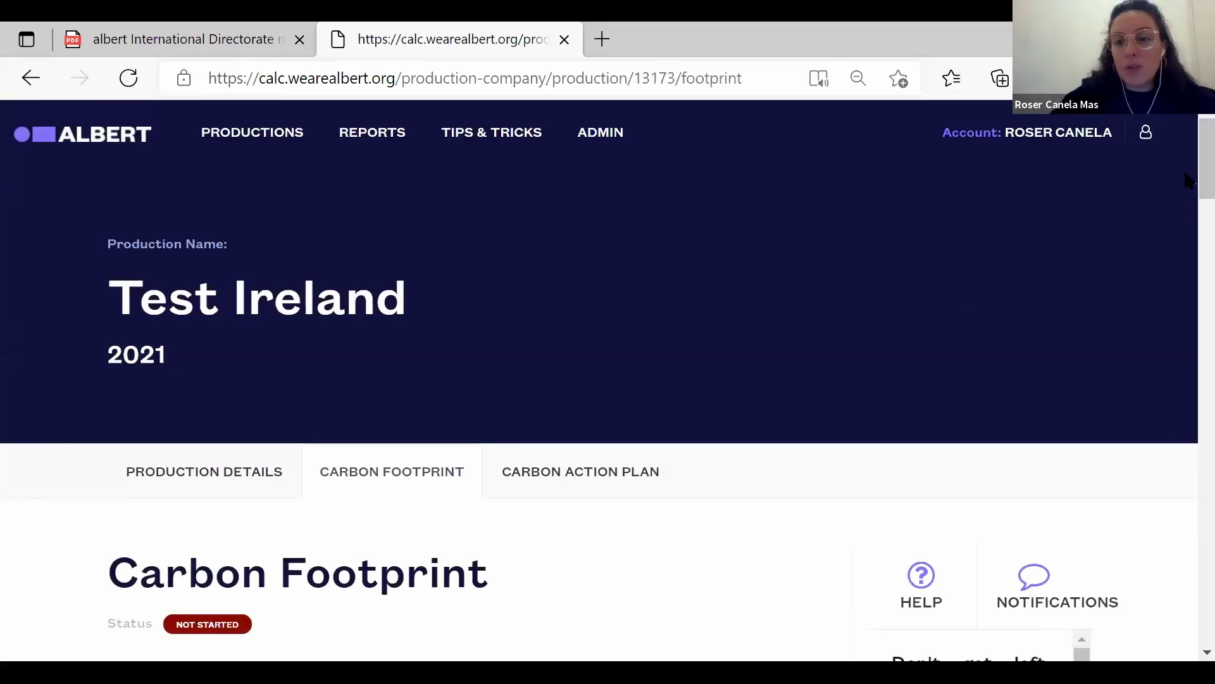
pyautogui.scroll(-3, 1188, 188)
pyautogui.scroll(3, 1187, 188)
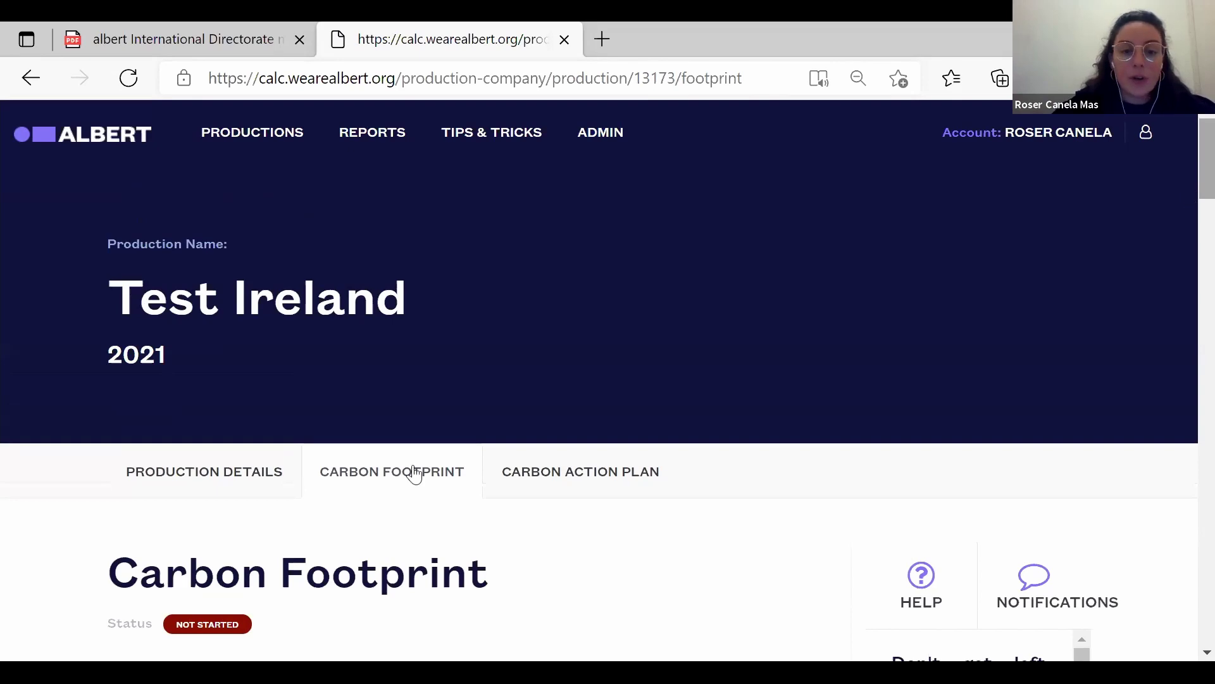
pyautogui.scroll(-12, 1186, 347)
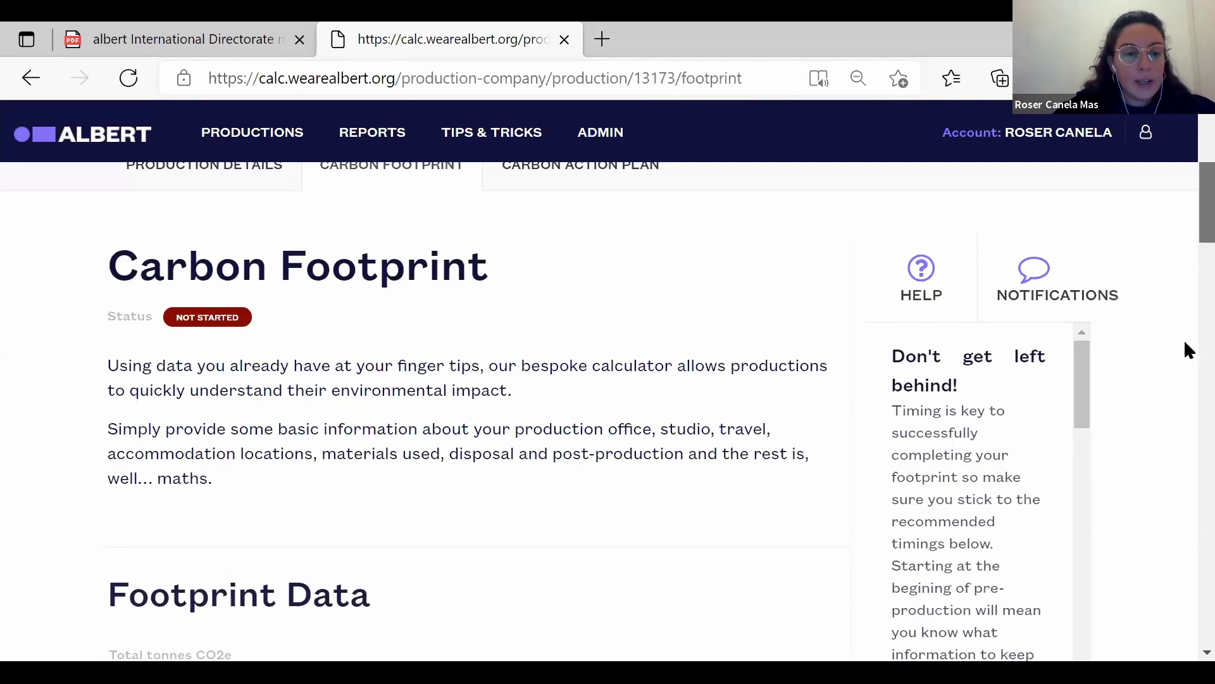
pyautogui.scroll(12, 1186, 164)
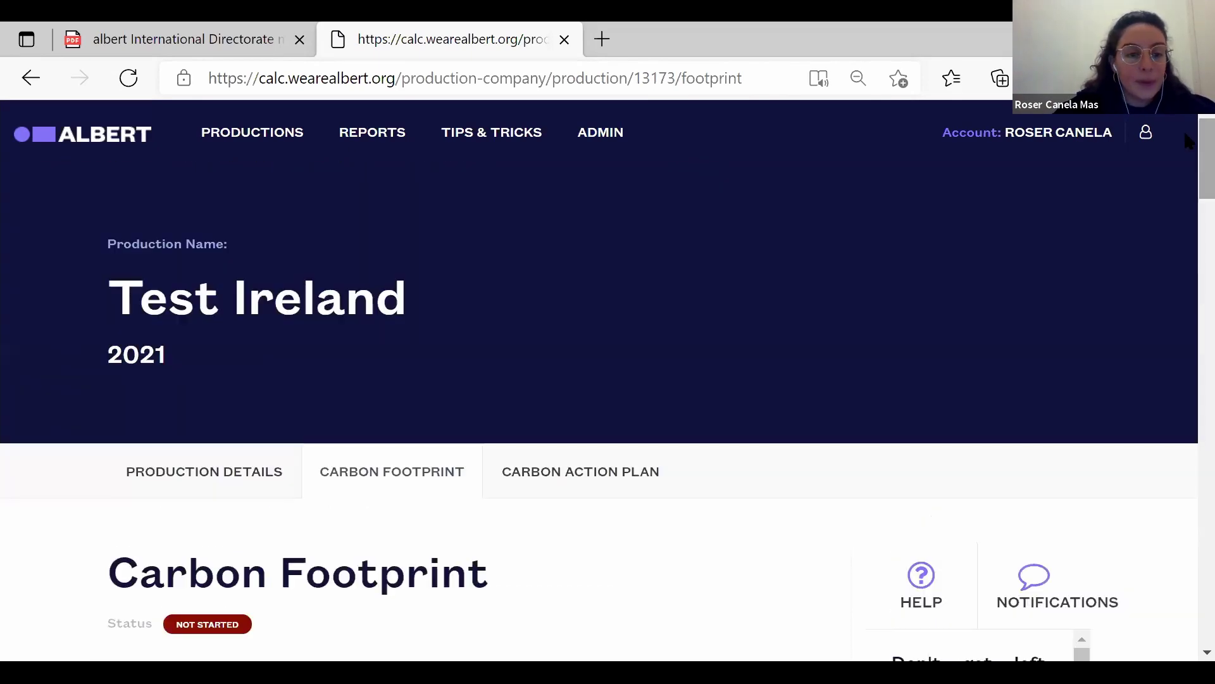
pyautogui.click(250, 477)
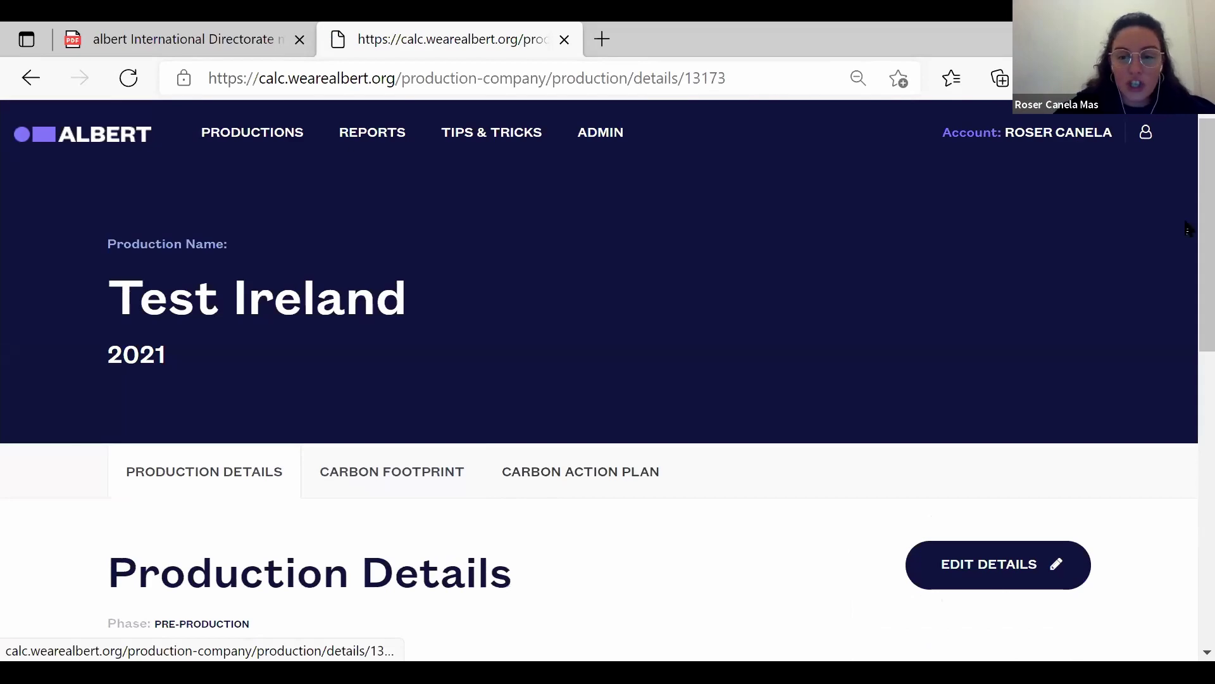
pyautogui.scroll(-8, 1186, 411)
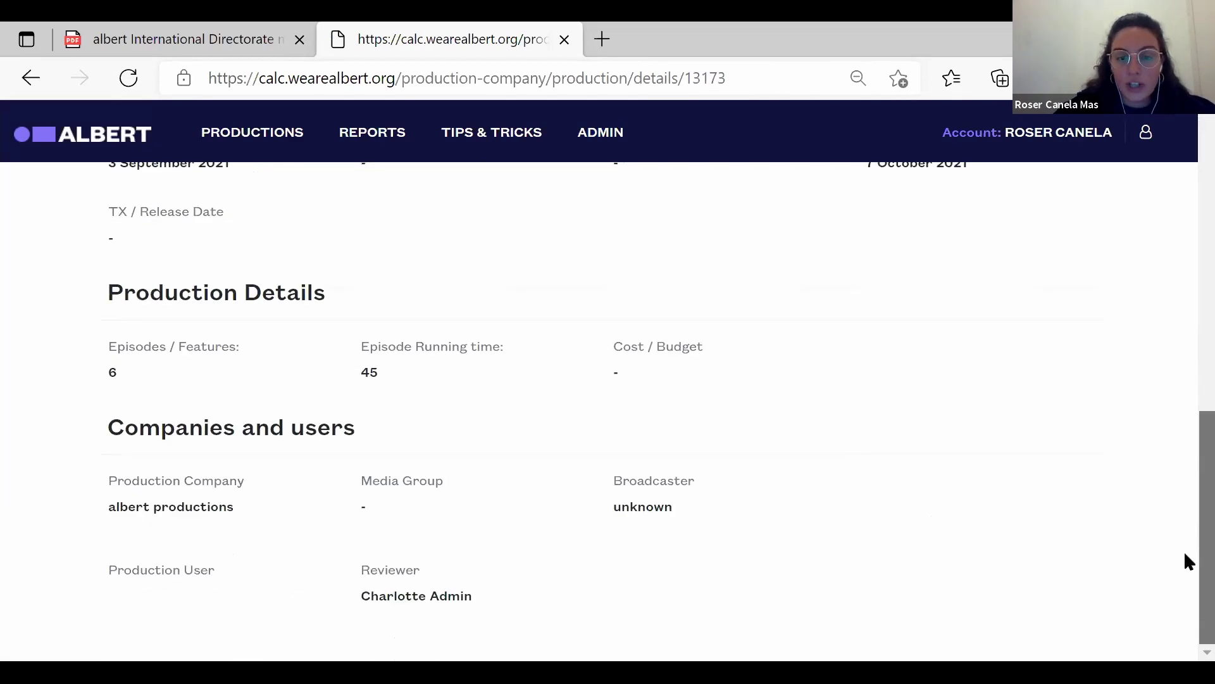
pyautogui.scroll(8, 1185, 550)
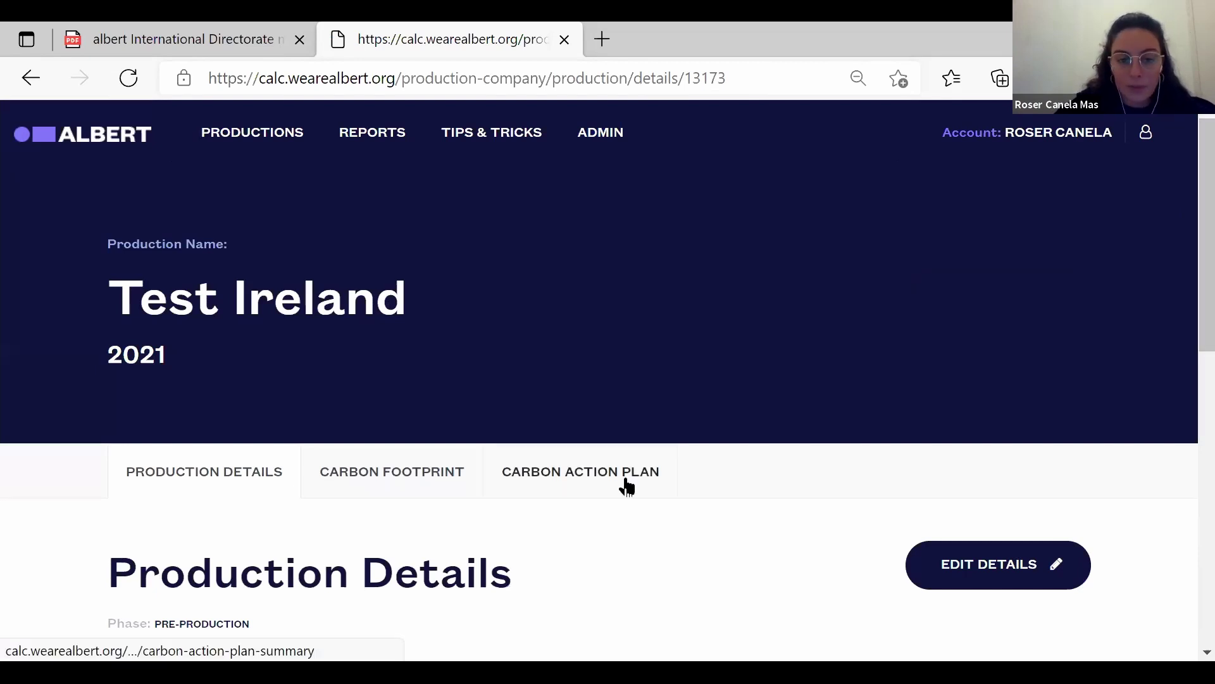
pyautogui.click(423, 495)
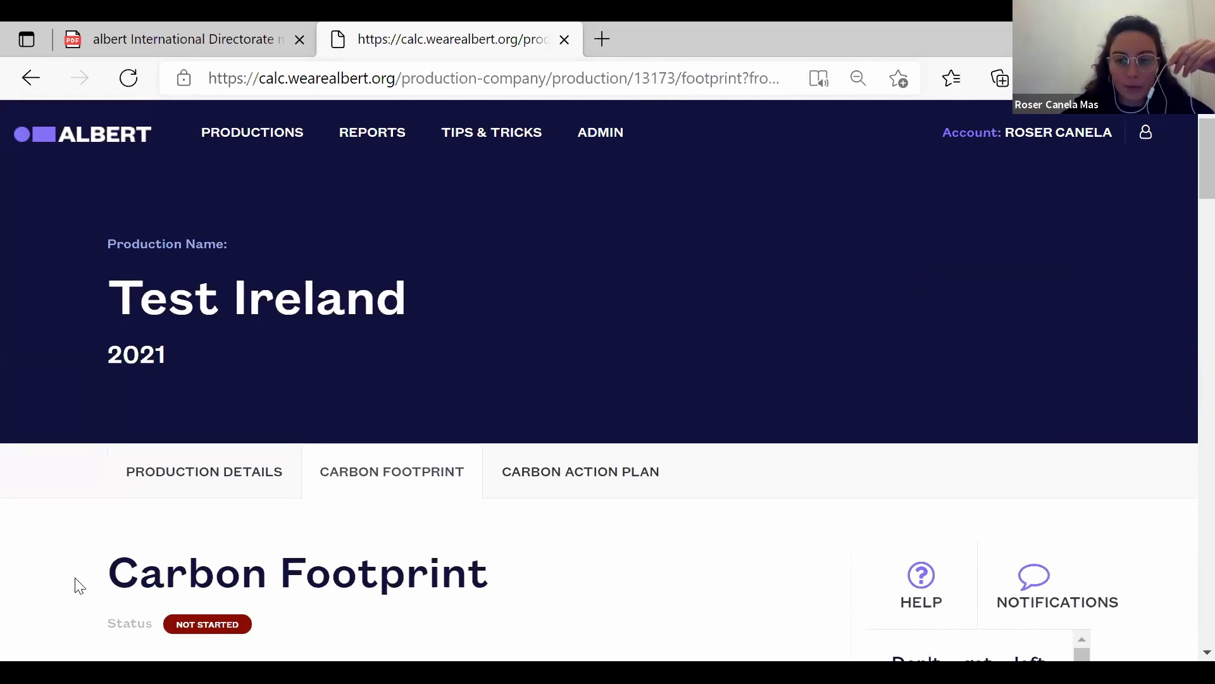
pyautogui.scroll(-2, 79, 585)
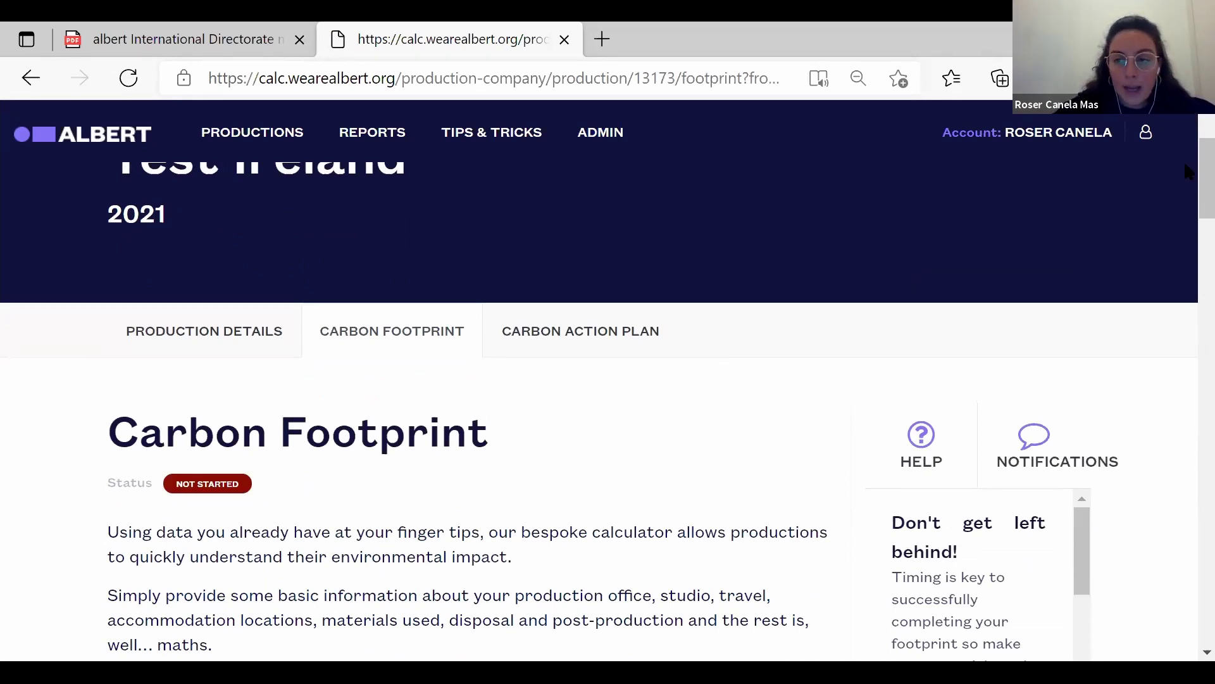
pyautogui.scroll(-5, 1184, 202)
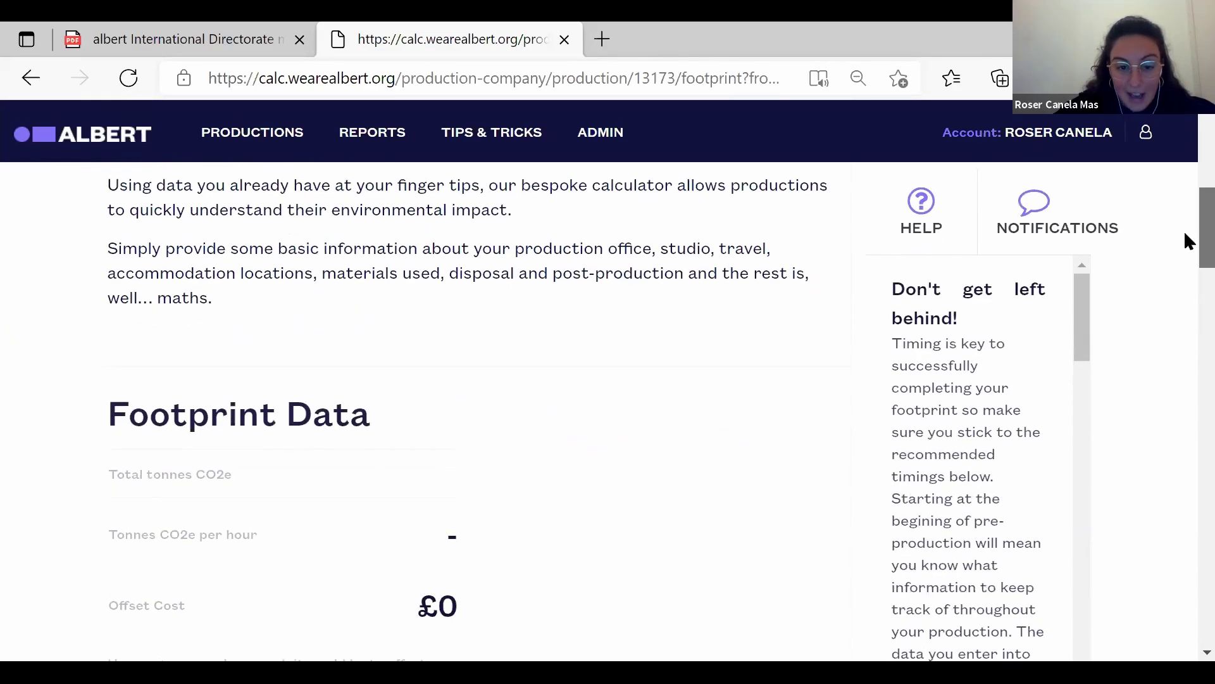
pyautogui.scroll(-1, 1186, 241)
pyautogui.moveTo(1093, 345); pyautogui.dragTo(1105, 269)
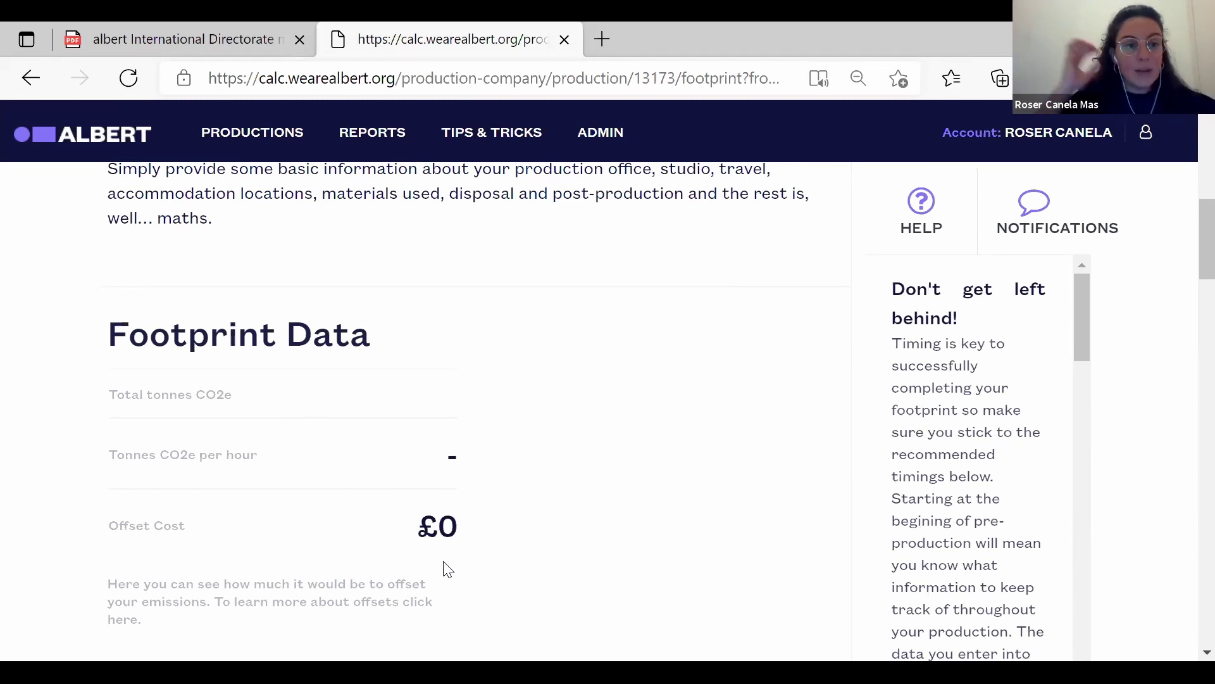
pyautogui.moveTo(1201, 240); pyautogui.dragTo(1185, 260)
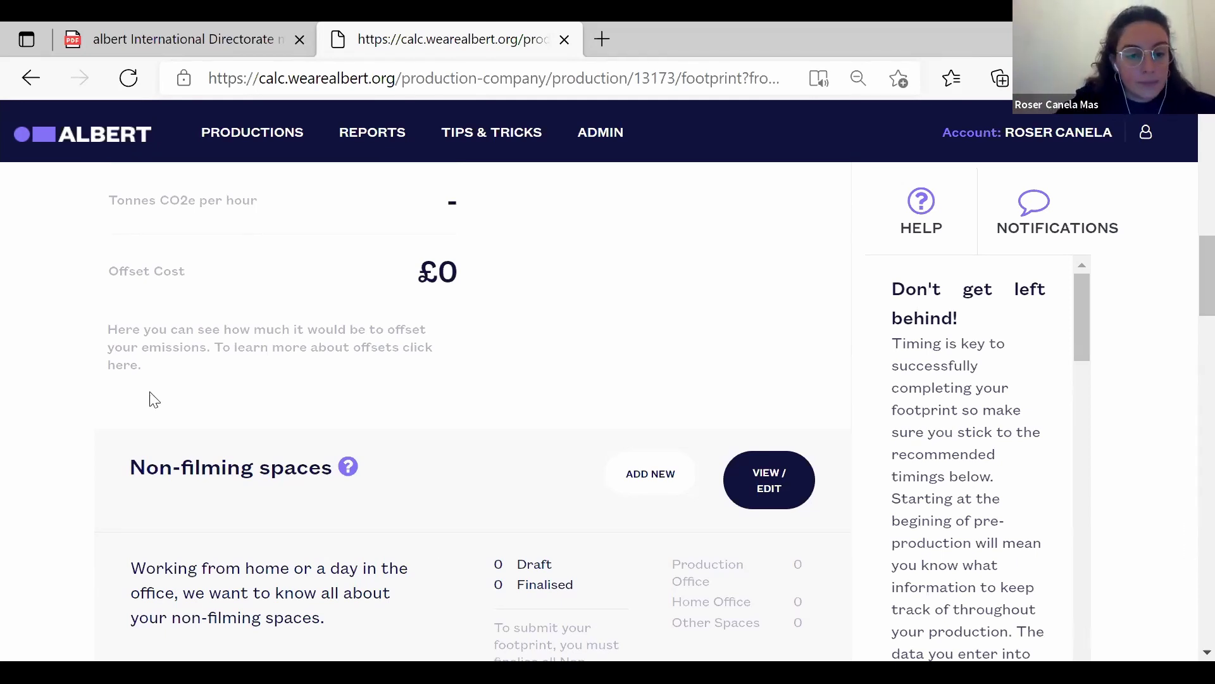
pyautogui.scroll(-2, 1184, 266)
# Scroll to Non-filming spaces and choose ADD NEW for Test Ireland.
pyautogui.moveTo(1185, 274); pyautogui.dragTo(1184, 240)
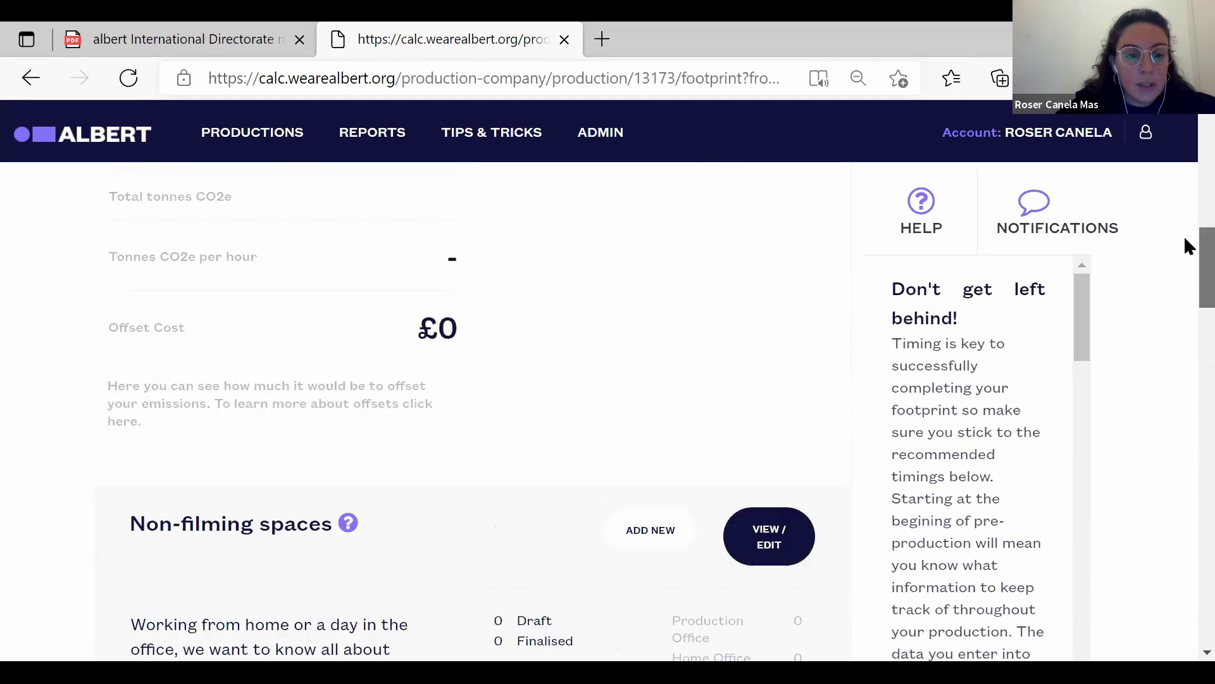
pyautogui.scroll(-2, 1188, 266)
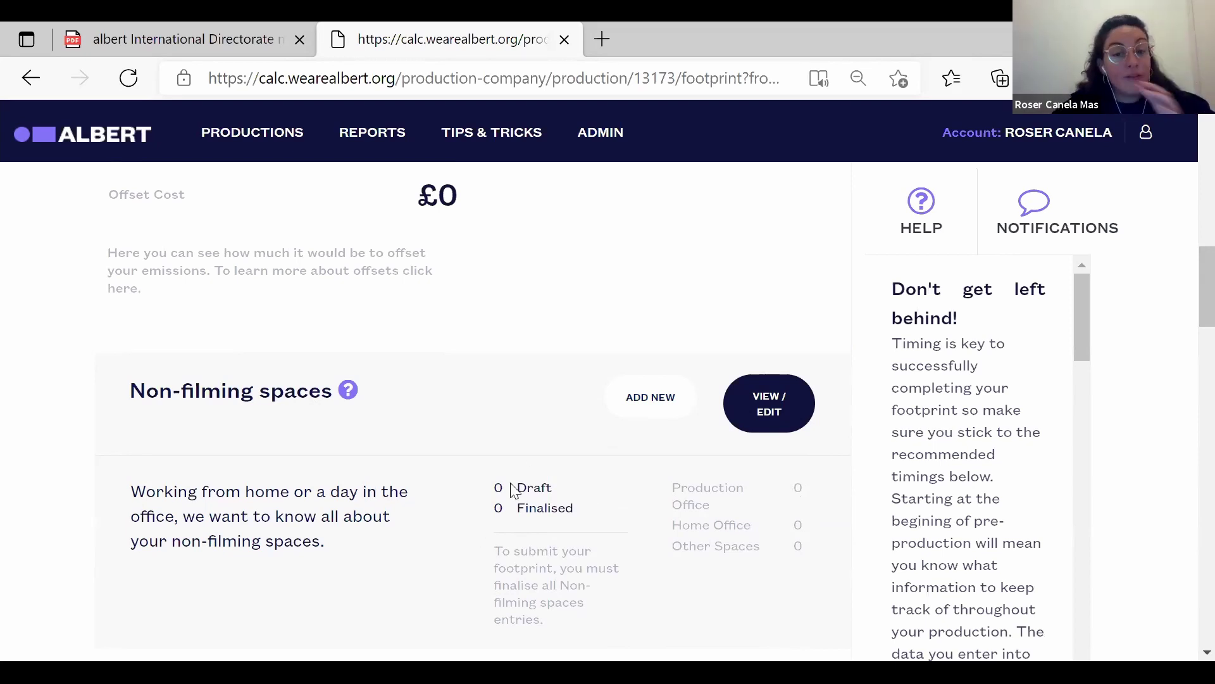
pyautogui.click(652, 399)
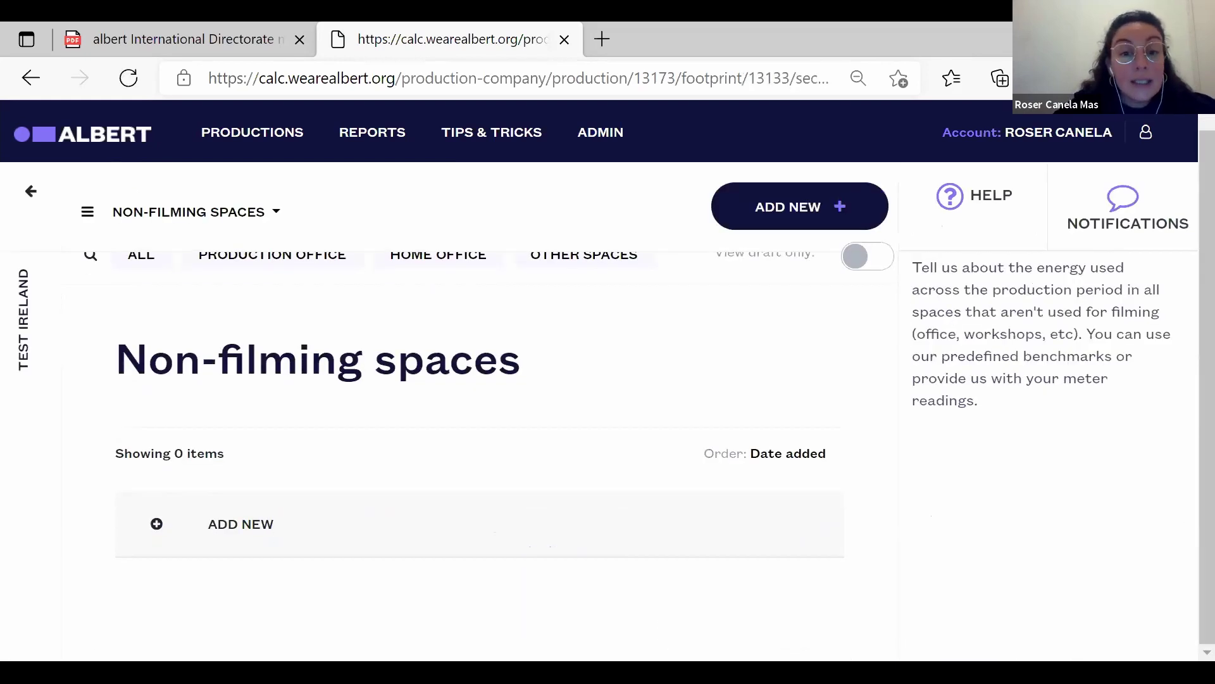
# Create a new non-filming space nicknamed 'Home office'.
pyautogui.click(229, 522)
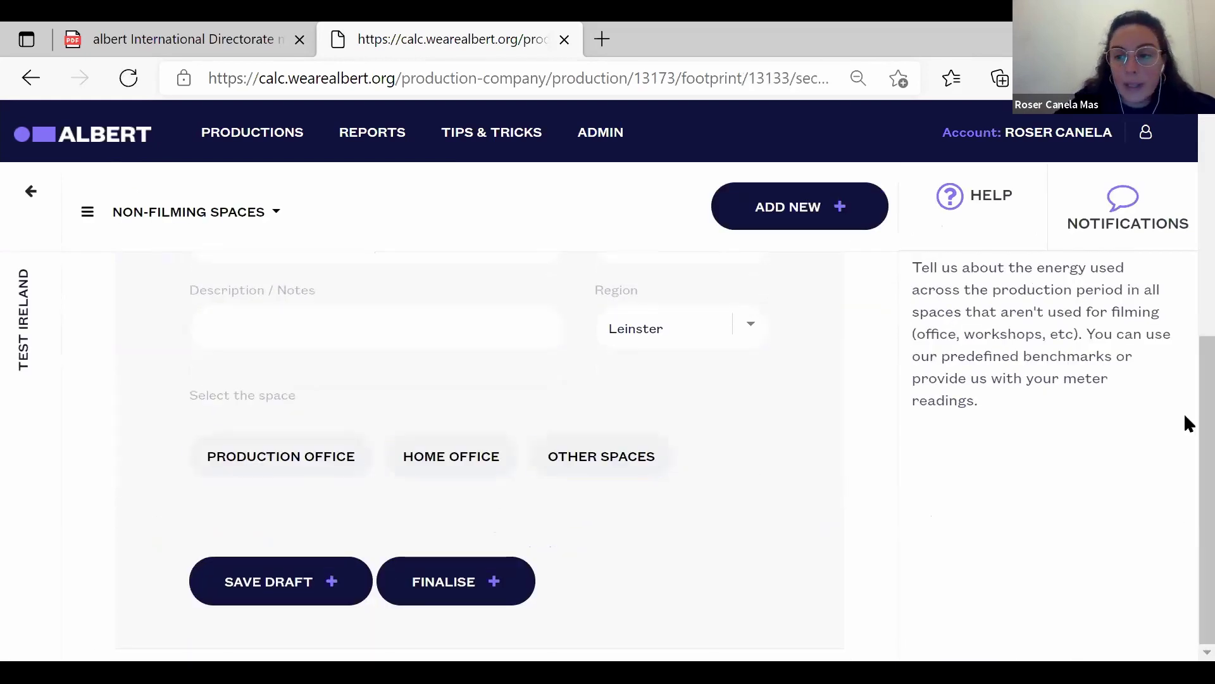
pyautogui.scroll(5, 1184, 380)
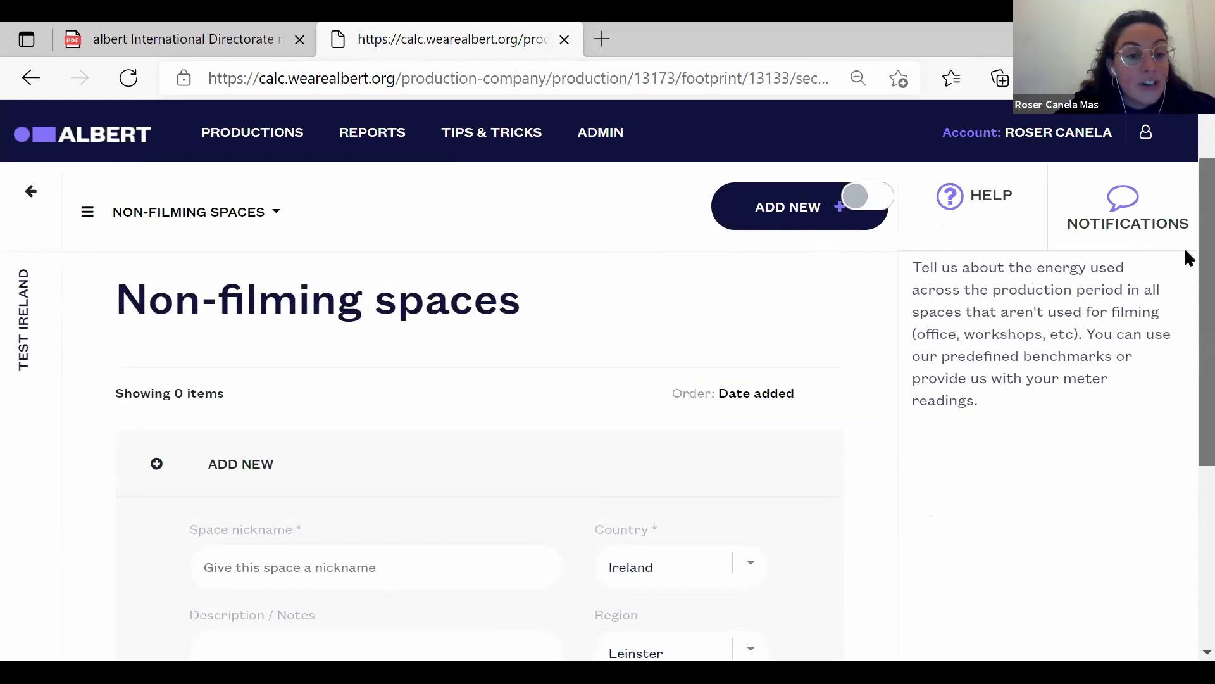
pyautogui.scroll(-1, 1184, 269)
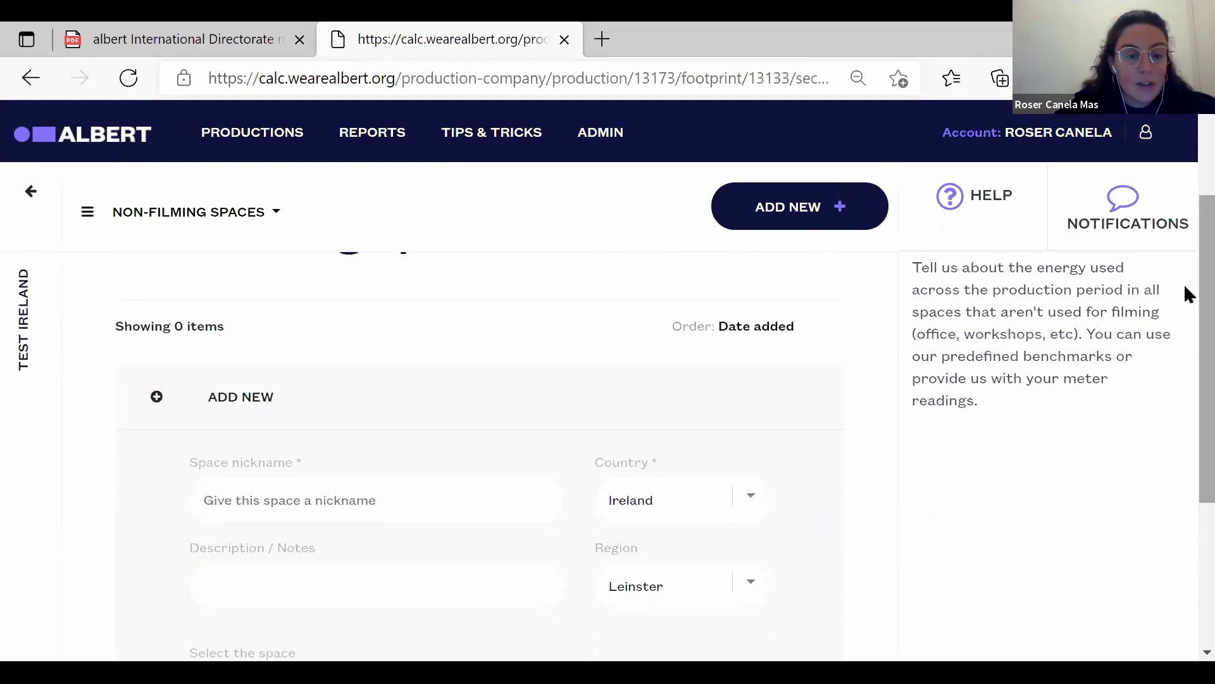
pyautogui.click(511, 506)
pyautogui.write('Home ')
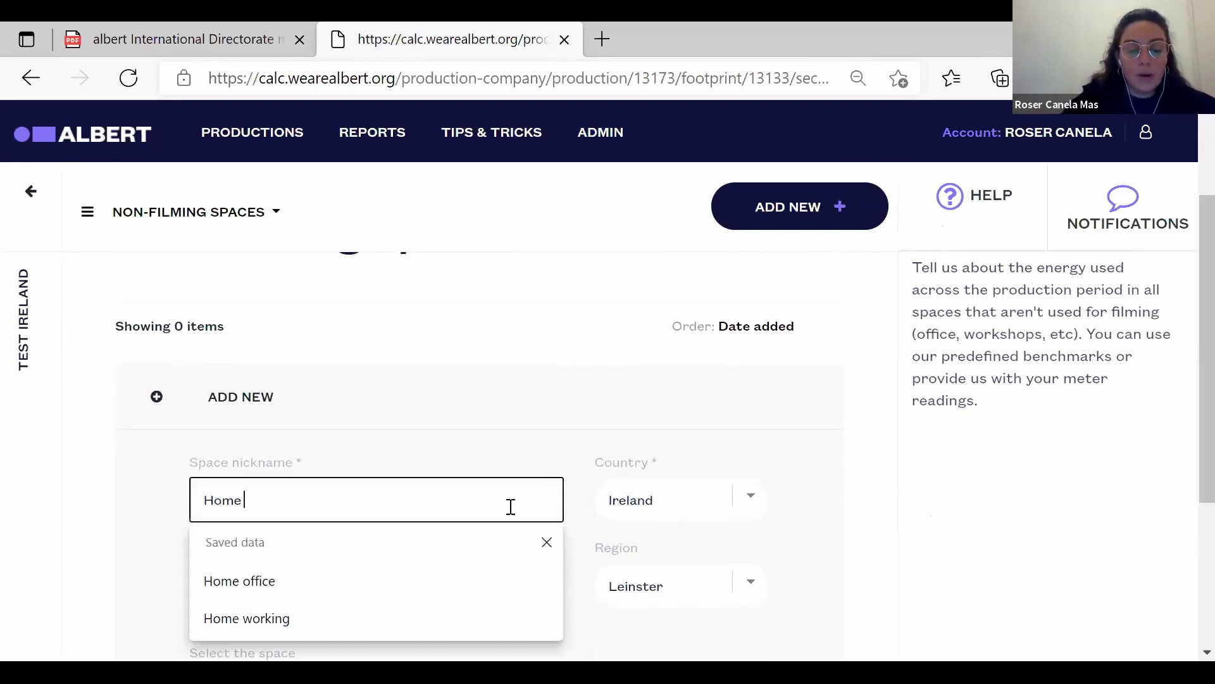
pyautogui.write('office')
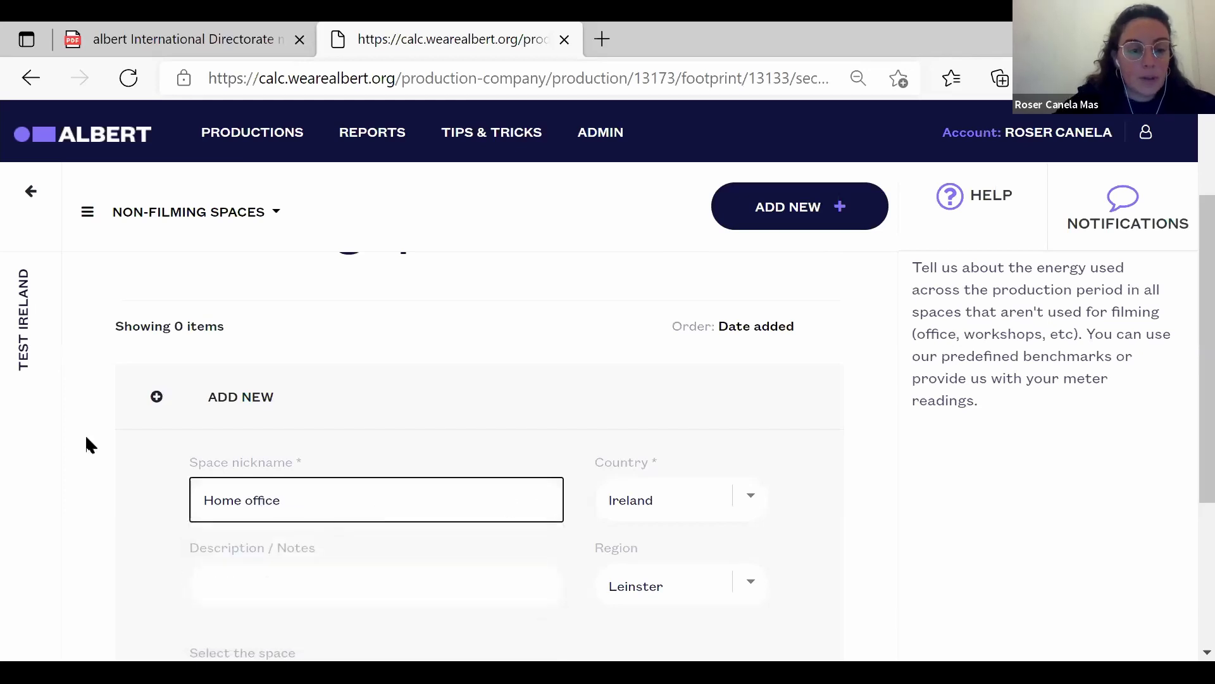
pyautogui.click(126, 524)
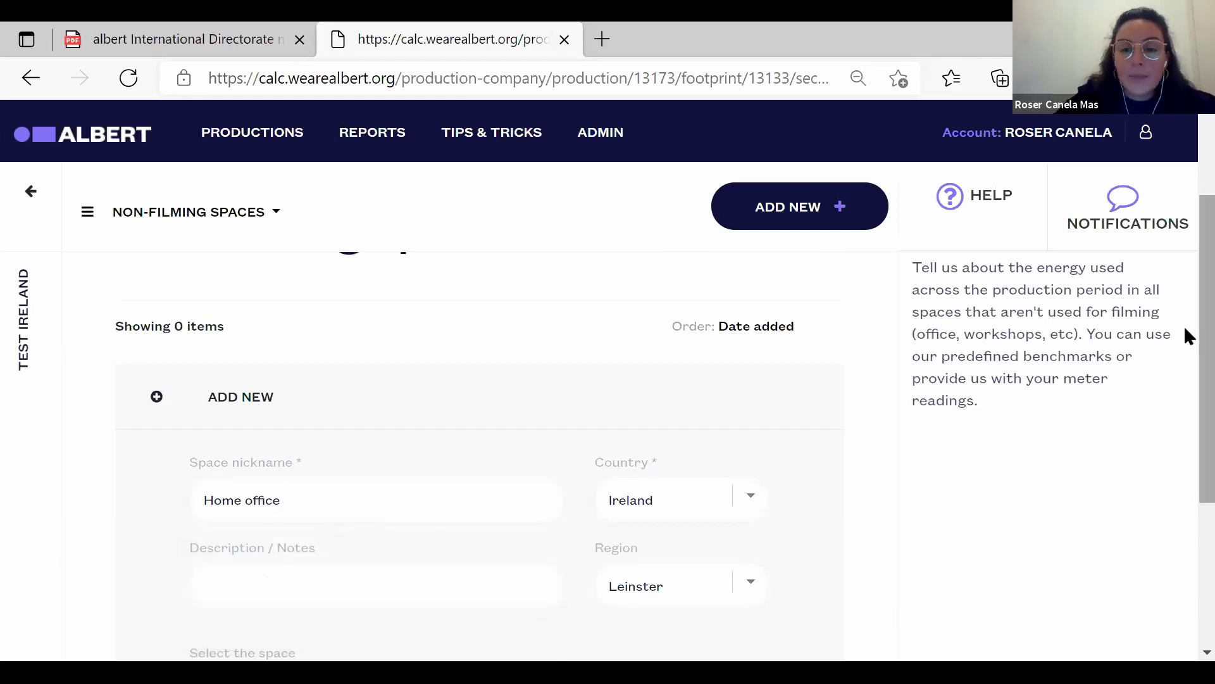
# Keep the country as Ireland and mark the space as a production office.
pyautogui.scroll(-2, 1185, 373)
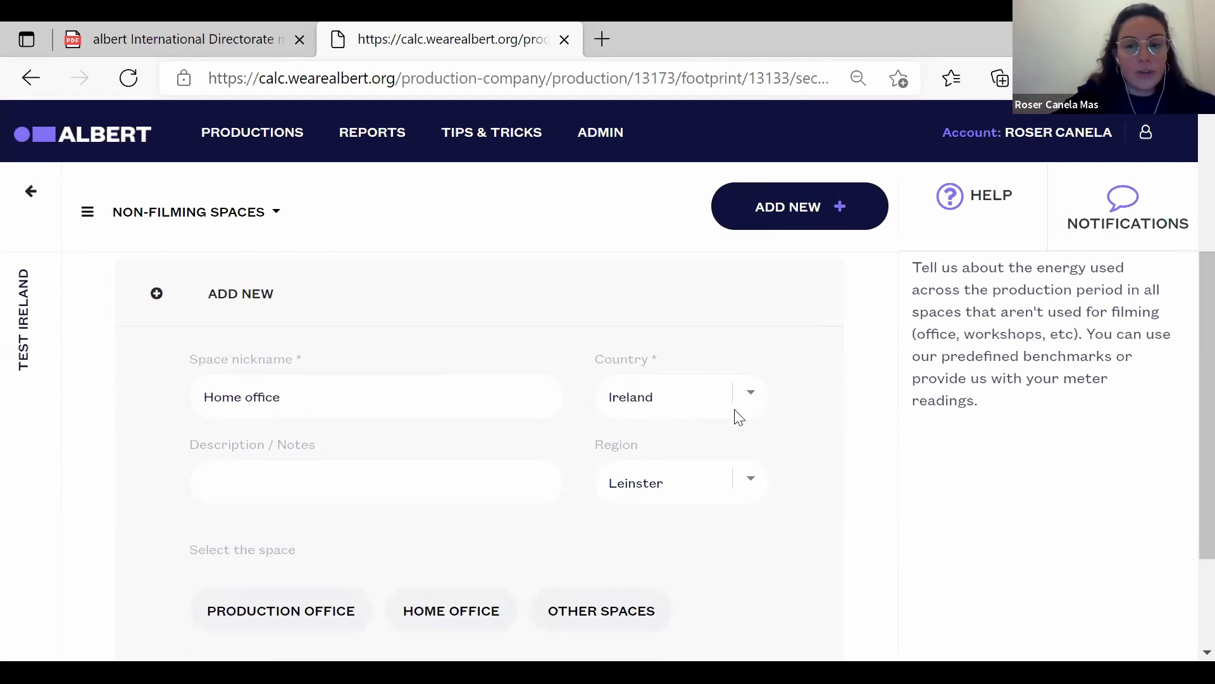
pyautogui.click(750, 397)
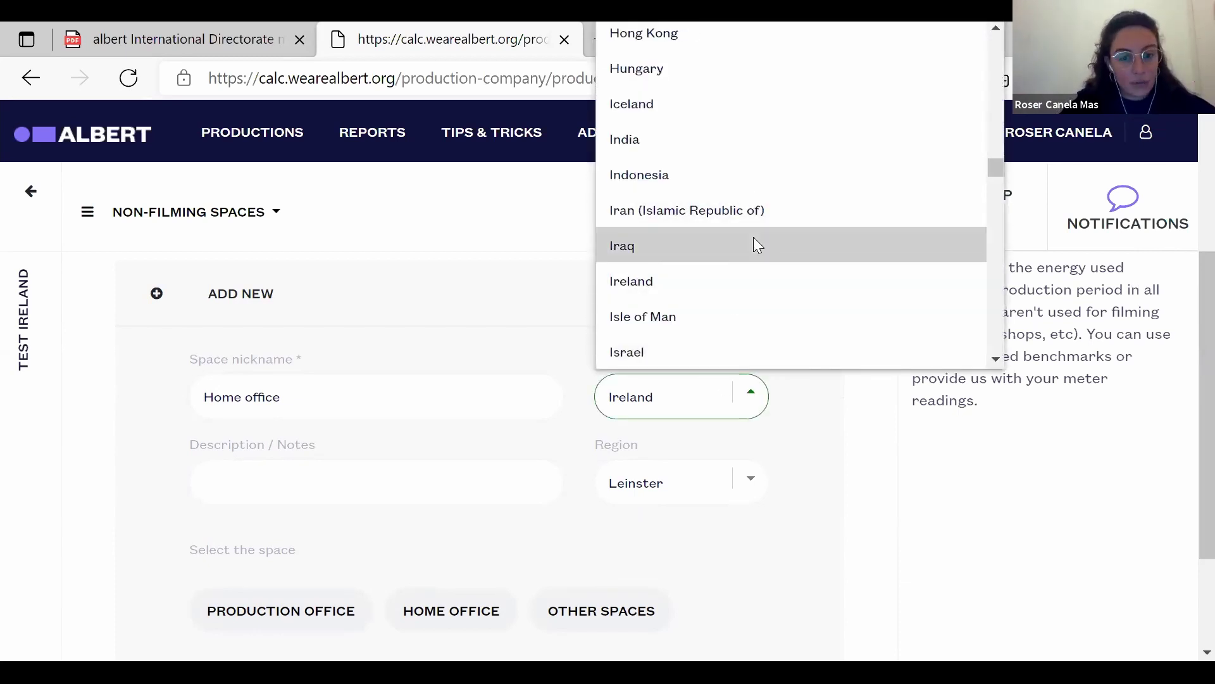
pyautogui.click(807, 421)
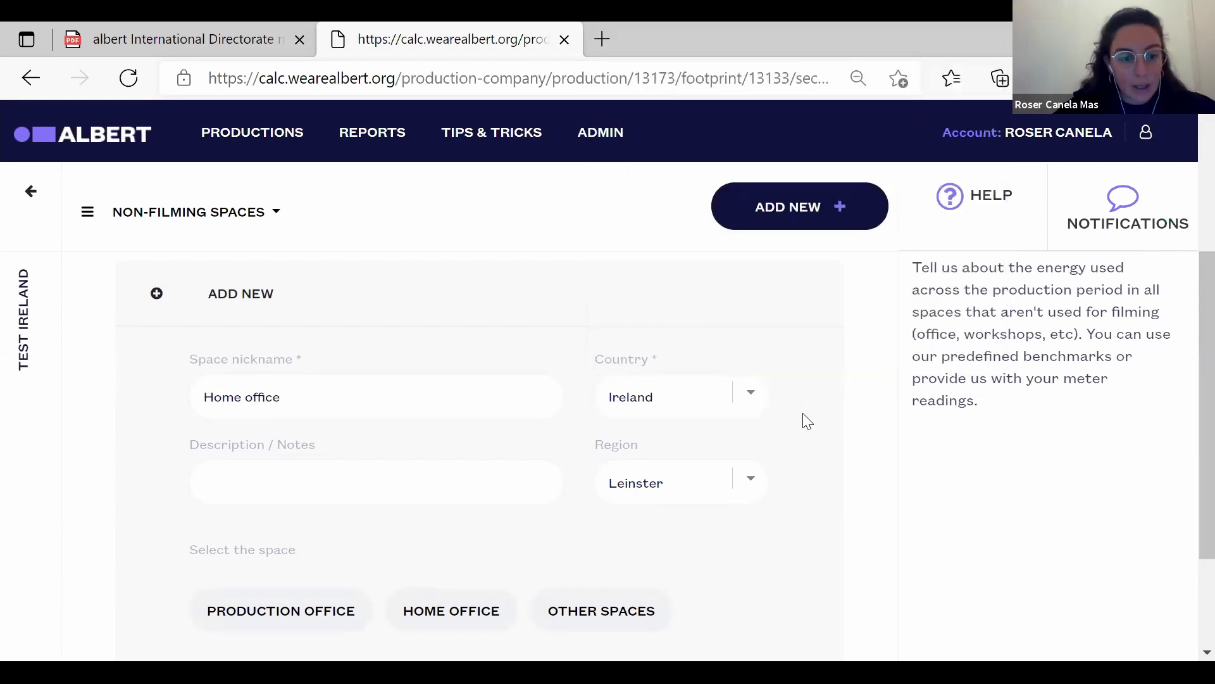
pyautogui.click(429, 491)
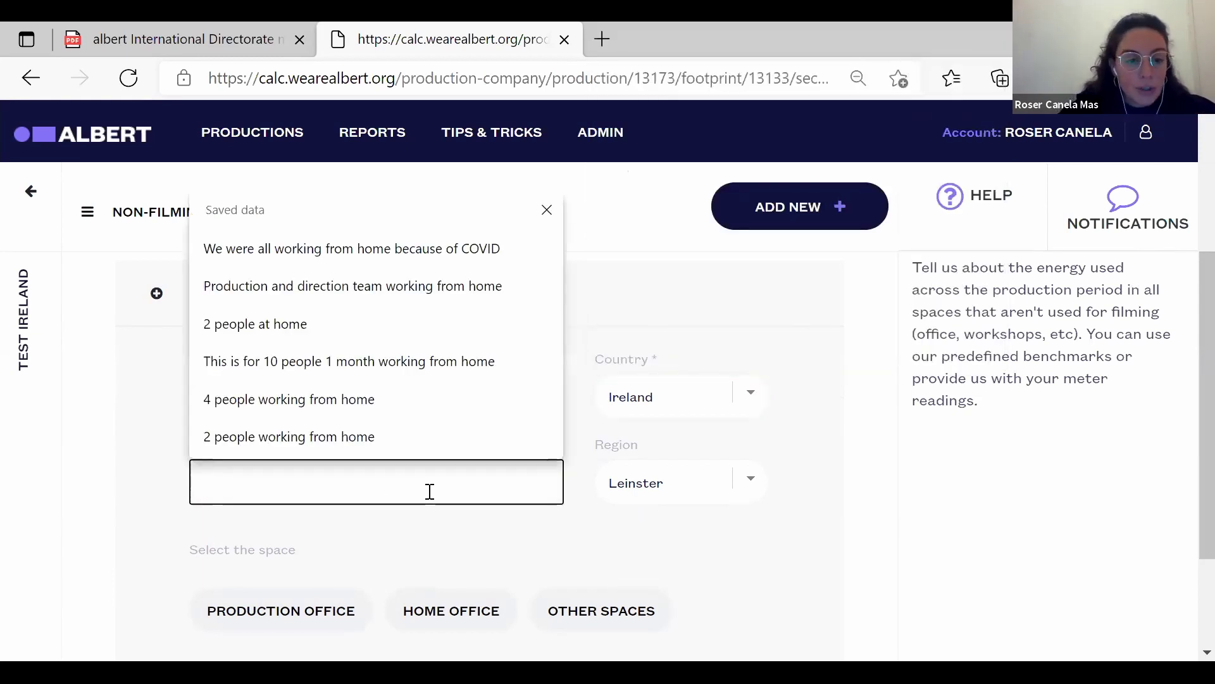
pyautogui.click(155, 513)
pyautogui.scroll(-1, 160, 518)
pyautogui.scroll(-1, 160, 518)
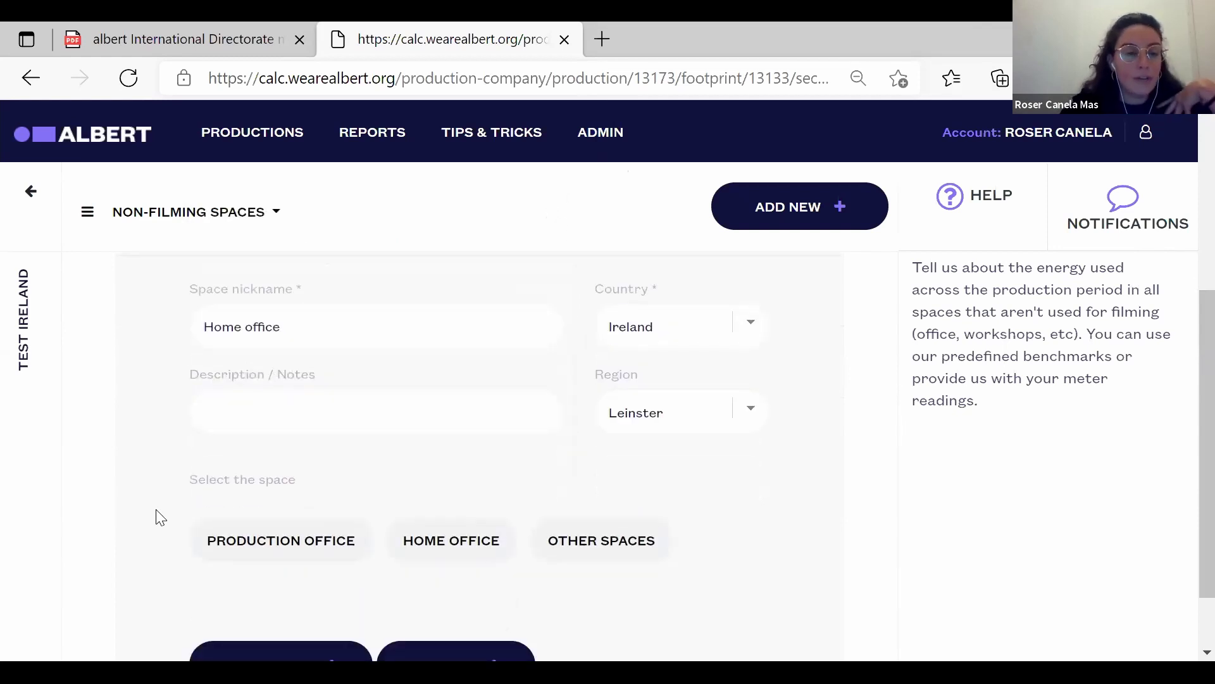
pyautogui.scroll(-2, 160, 517)
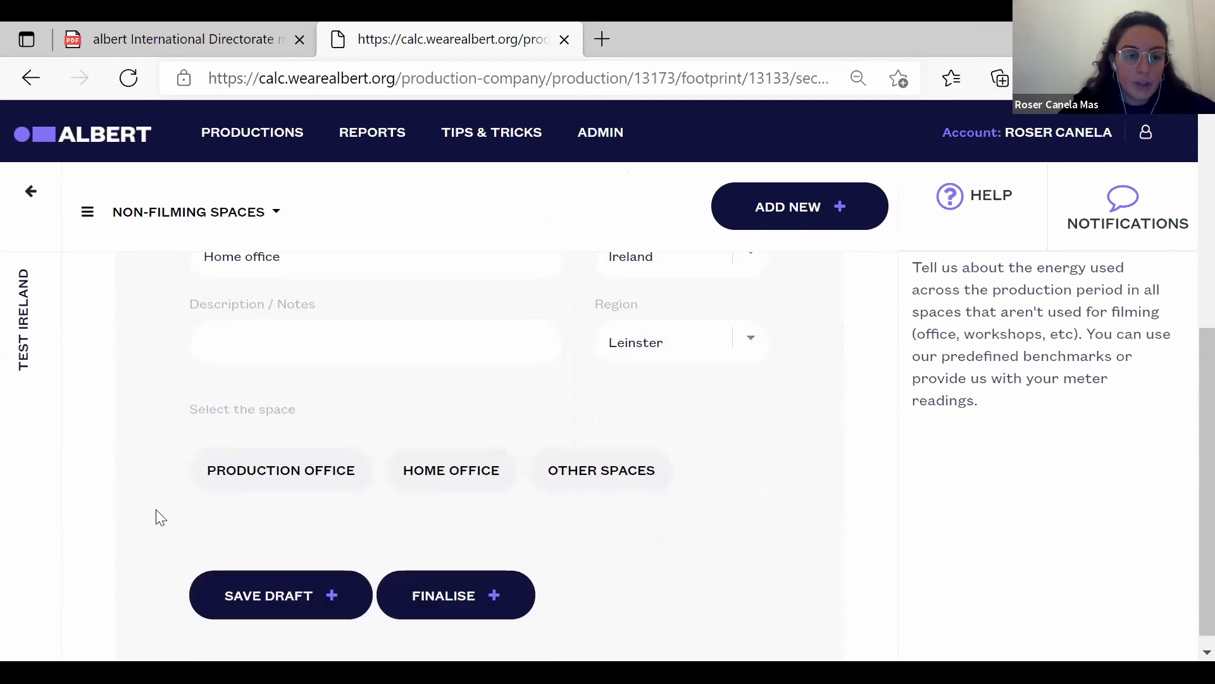
pyautogui.click(293, 487)
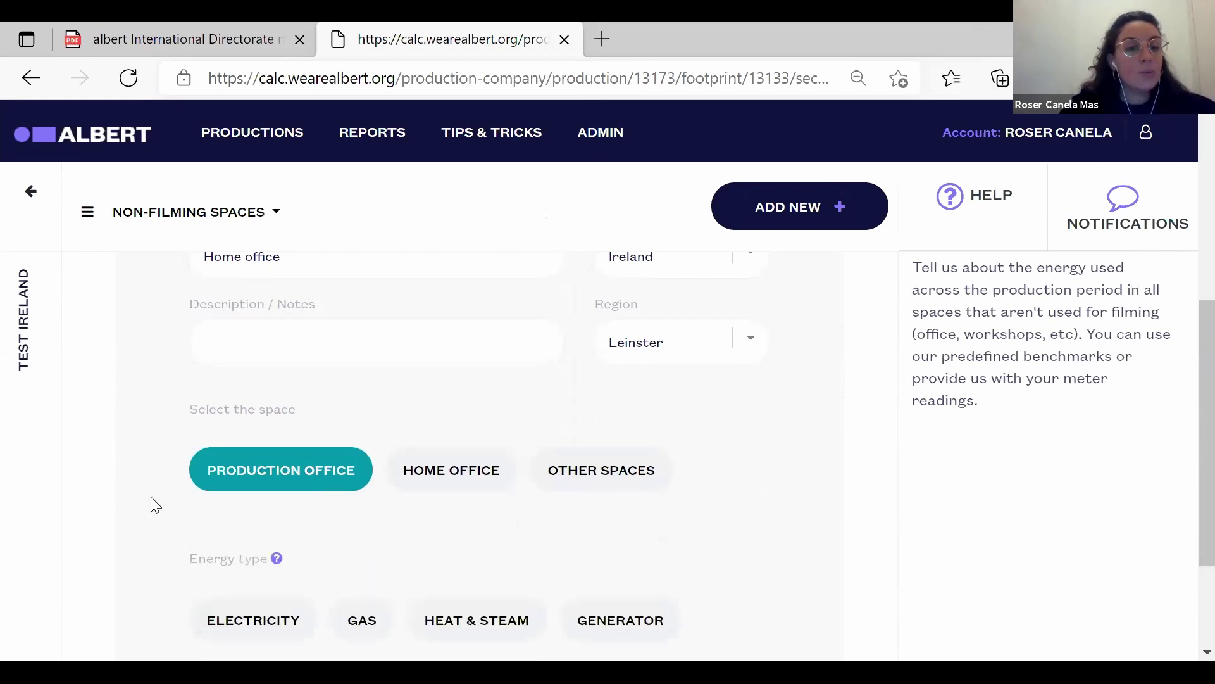
pyautogui.scroll(-3, 155, 504)
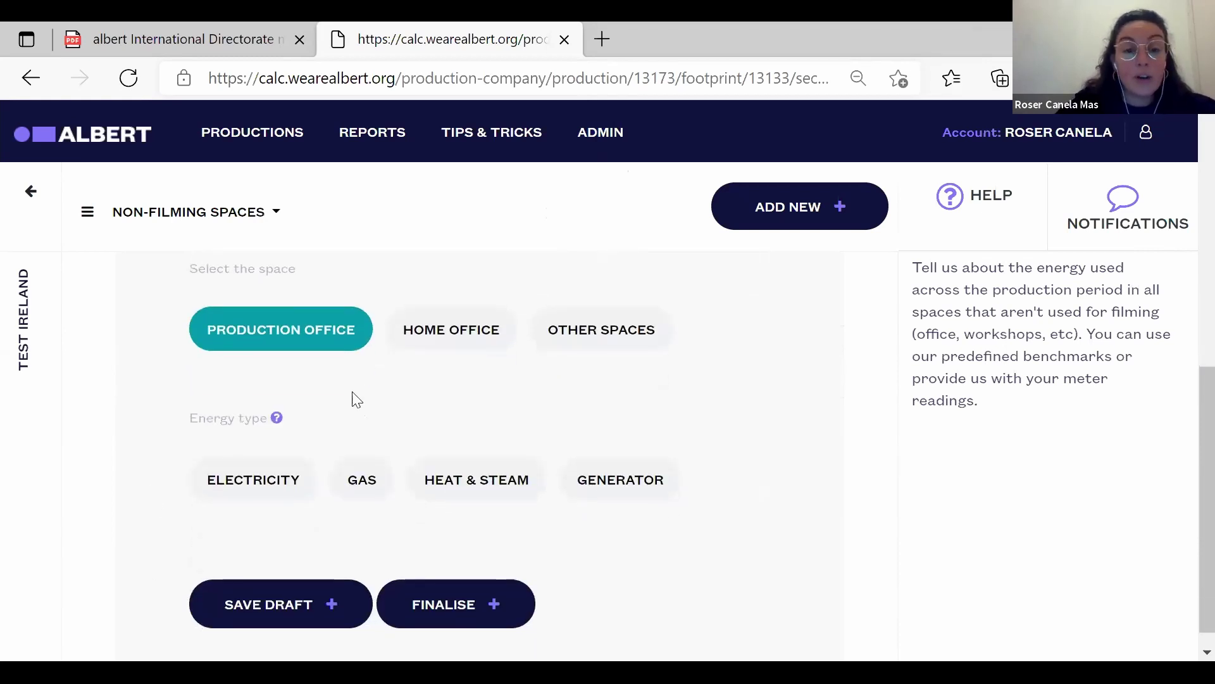
# Save a Home office space for 6 people over 30 days, green energy off, as a draft.
pyautogui.click(492, 326)
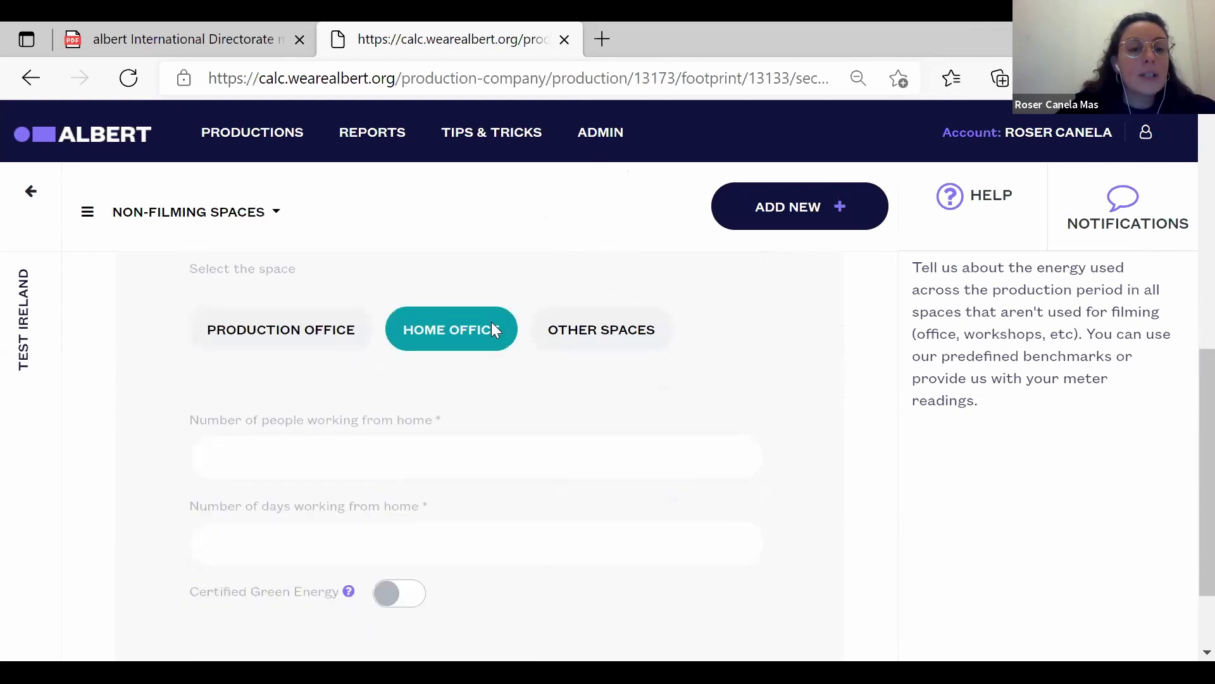
pyautogui.click(380, 456)
pyautogui.write('6')
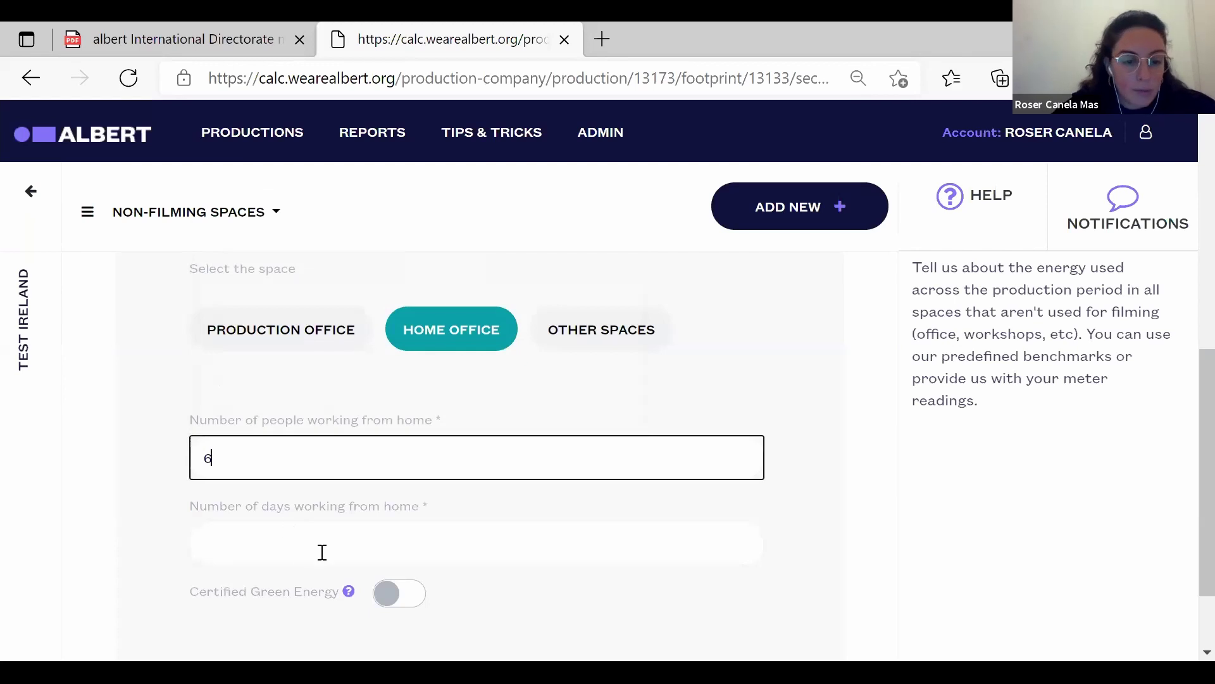
pyautogui.click(322, 553)
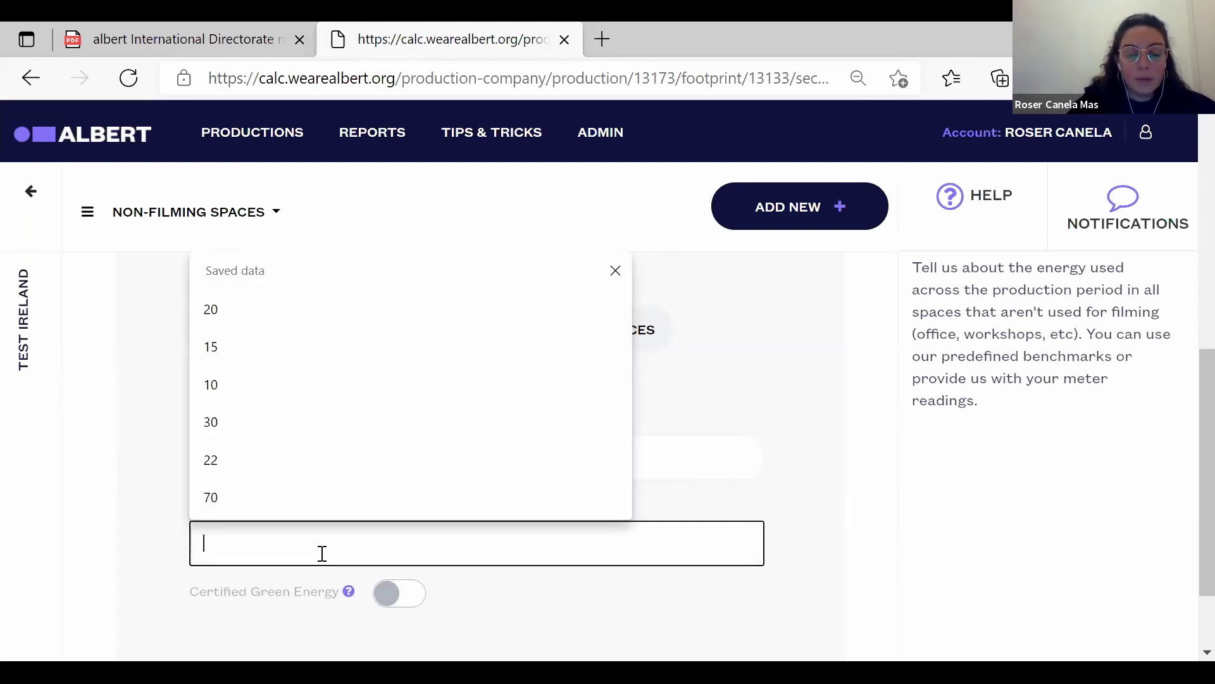
pyautogui.write('30')
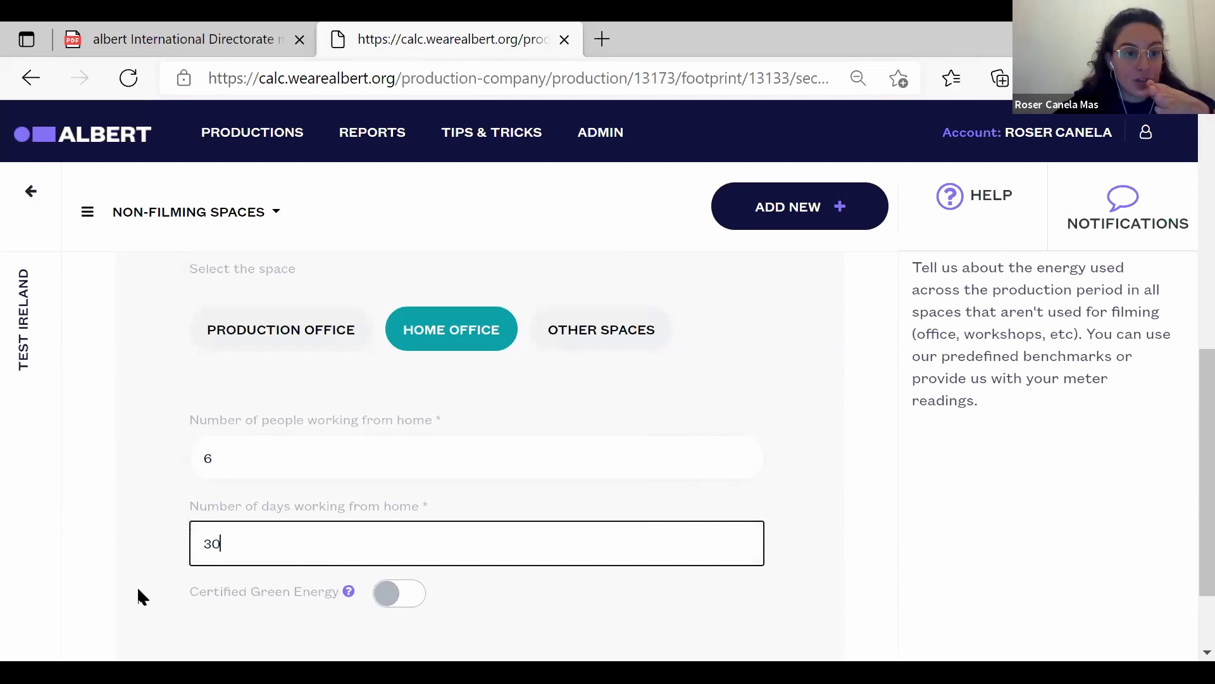
pyautogui.click(138, 590)
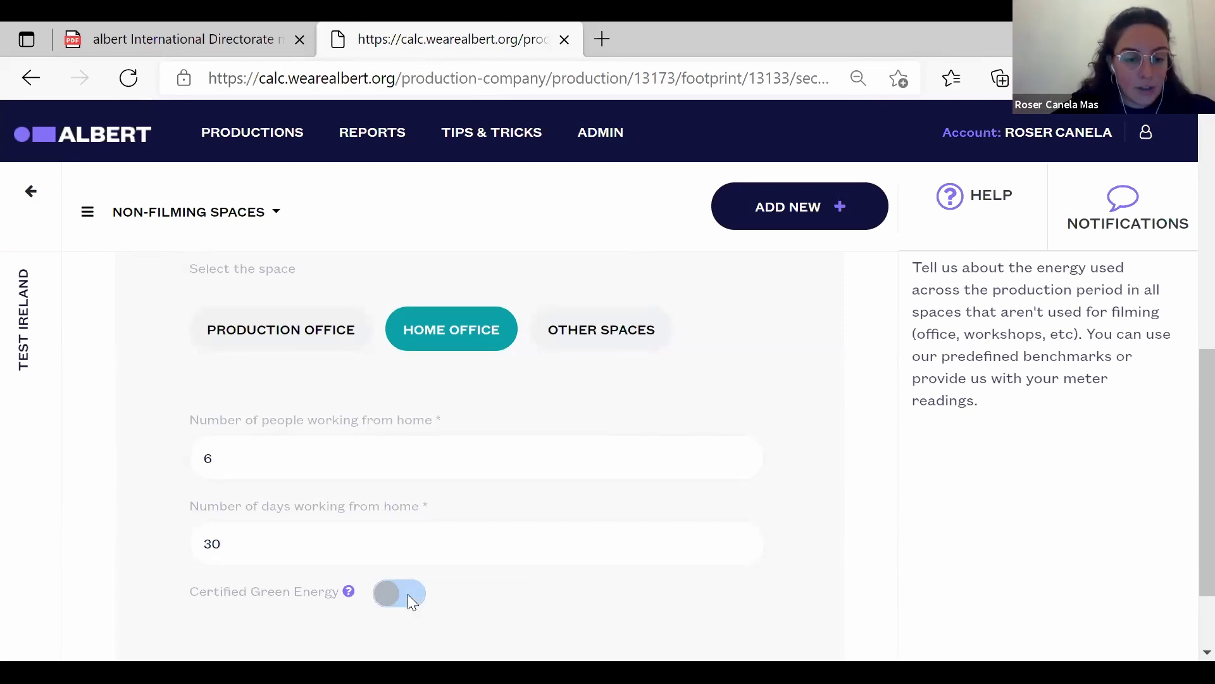
pyautogui.click(376, 594)
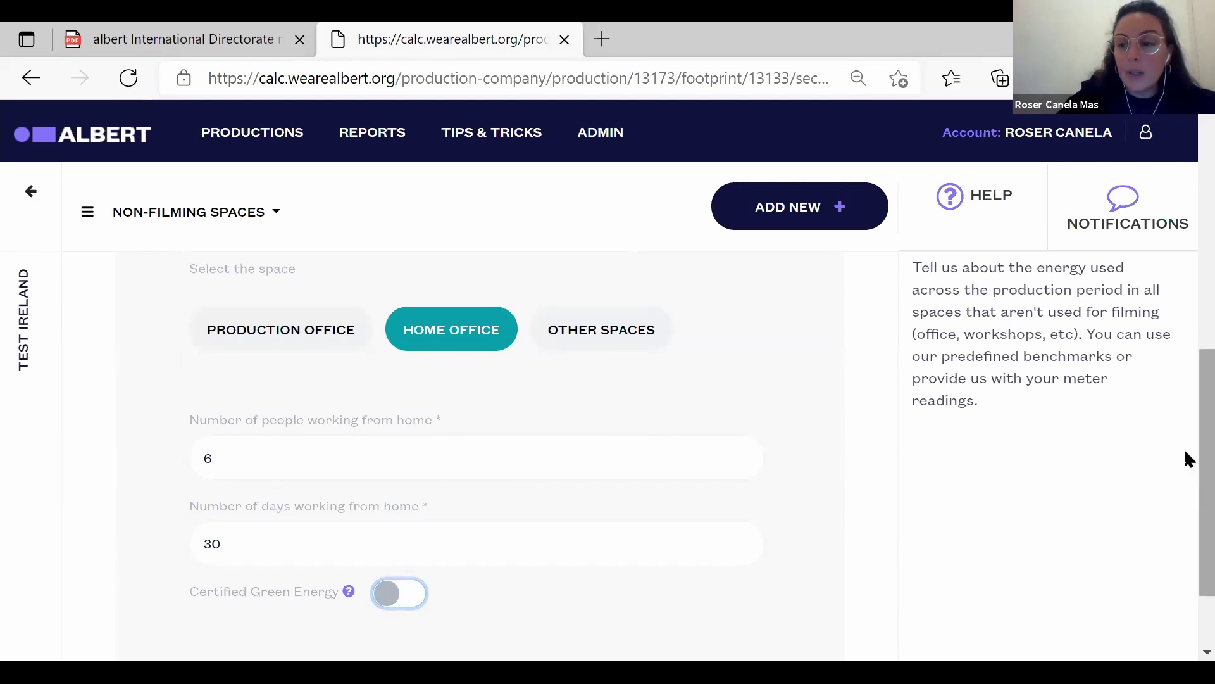
pyautogui.scroll(-3, 1184, 558)
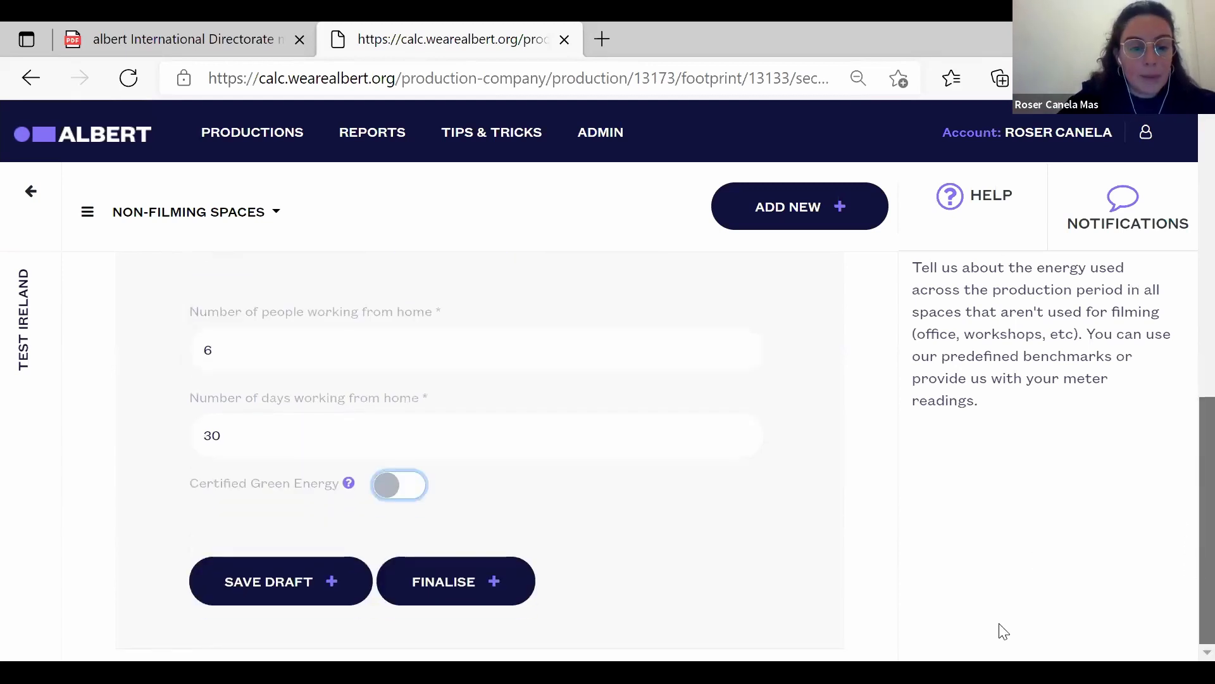
pyautogui.click(290, 586)
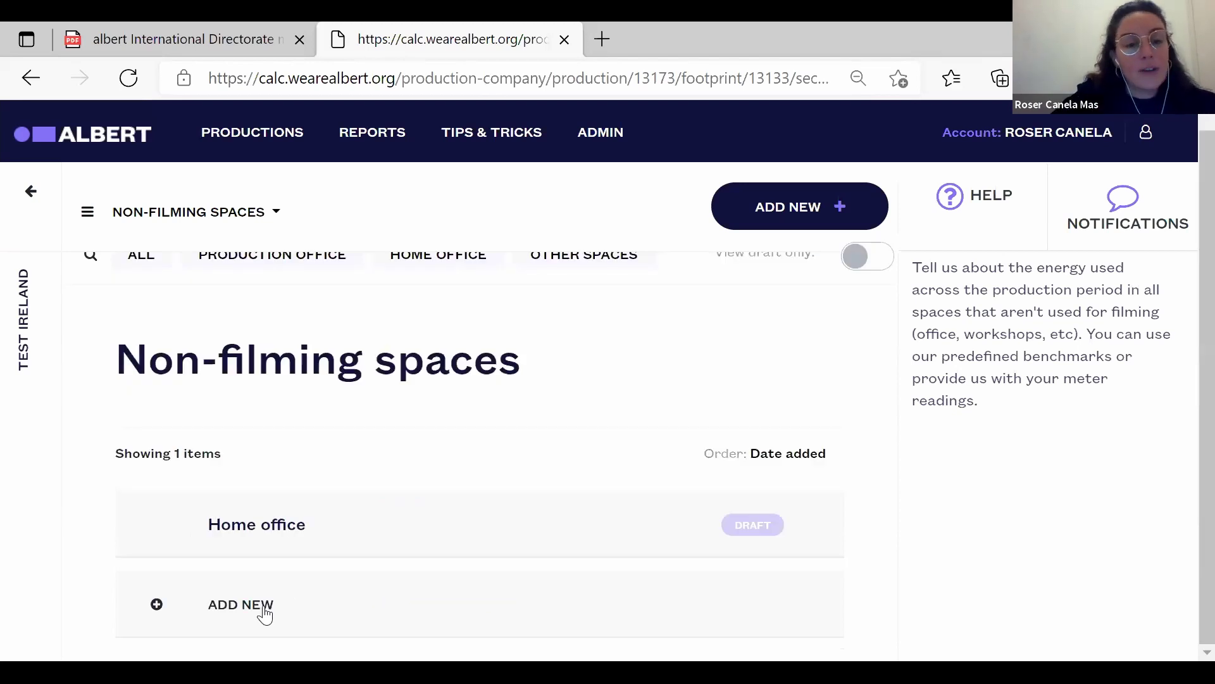
# Add another non-filming space nicknamed 'Prod office'.
pyautogui.click(260, 617)
pyautogui.scroll(-4, 1183, 265)
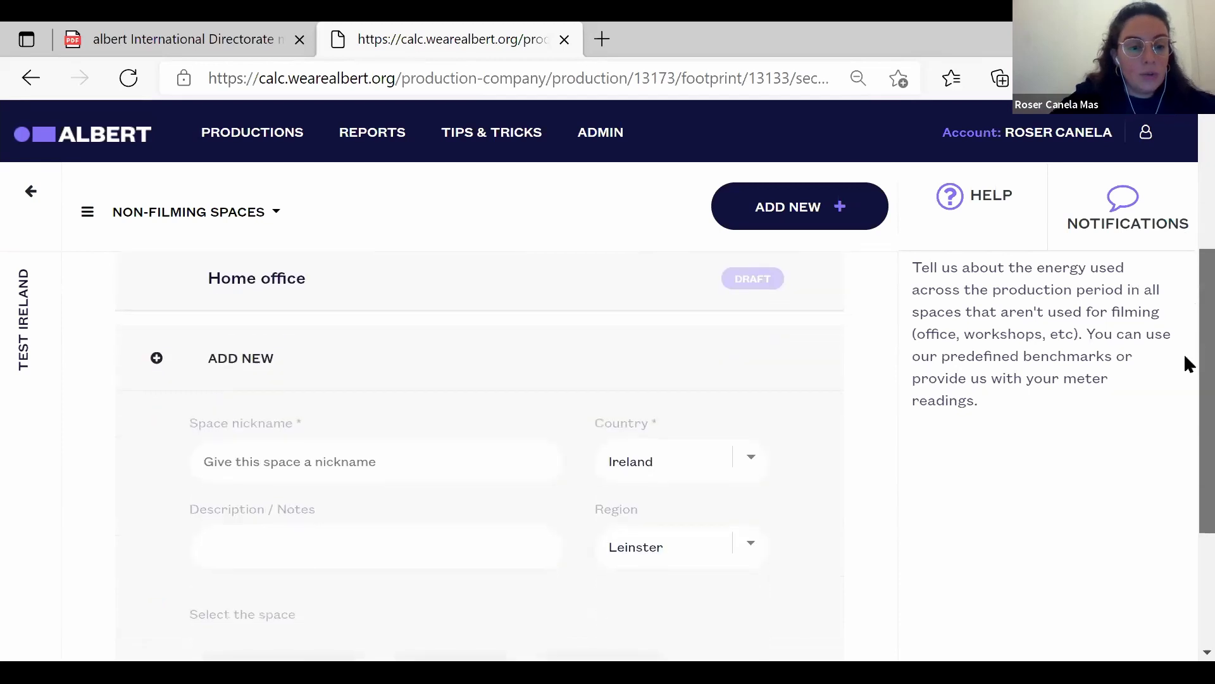
pyautogui.click(518, 472)
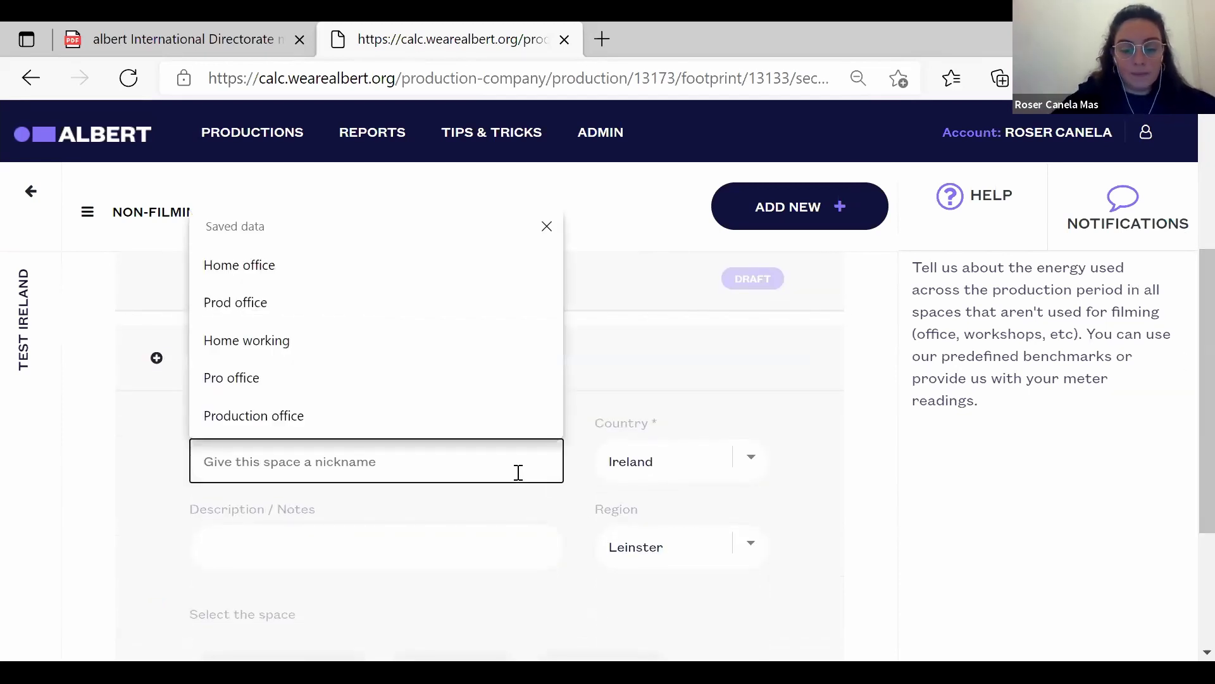
pyautogui.write('Prod office')
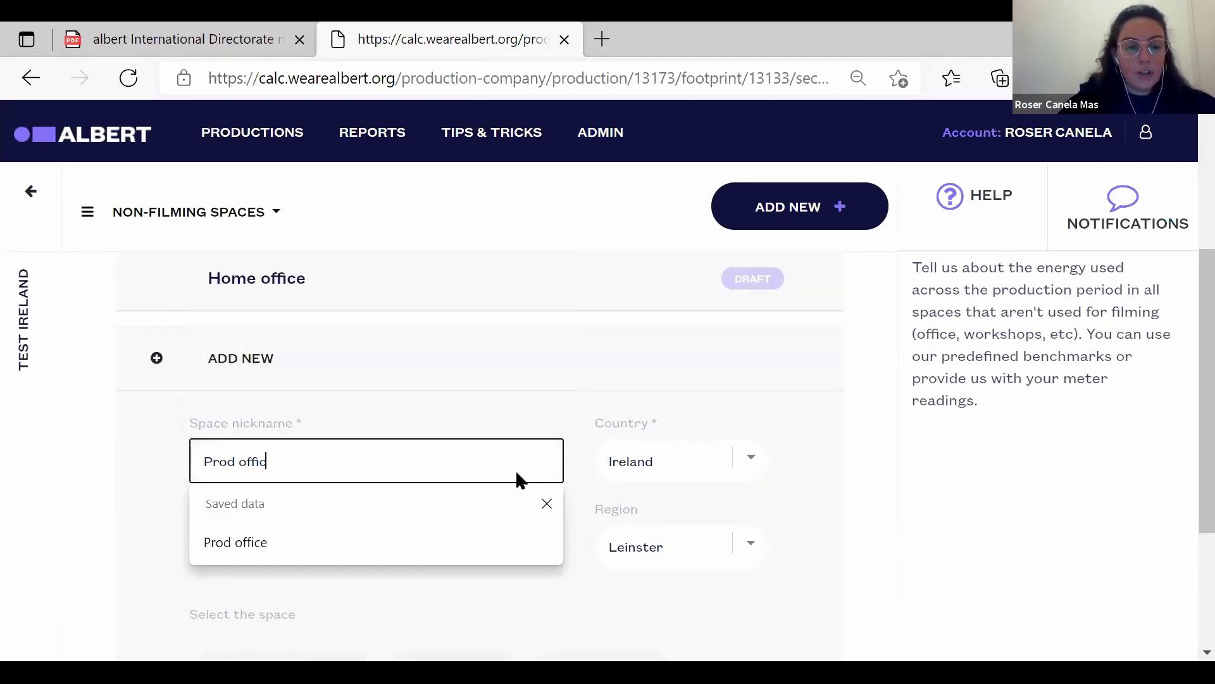
pyautogui.click(137, 561)
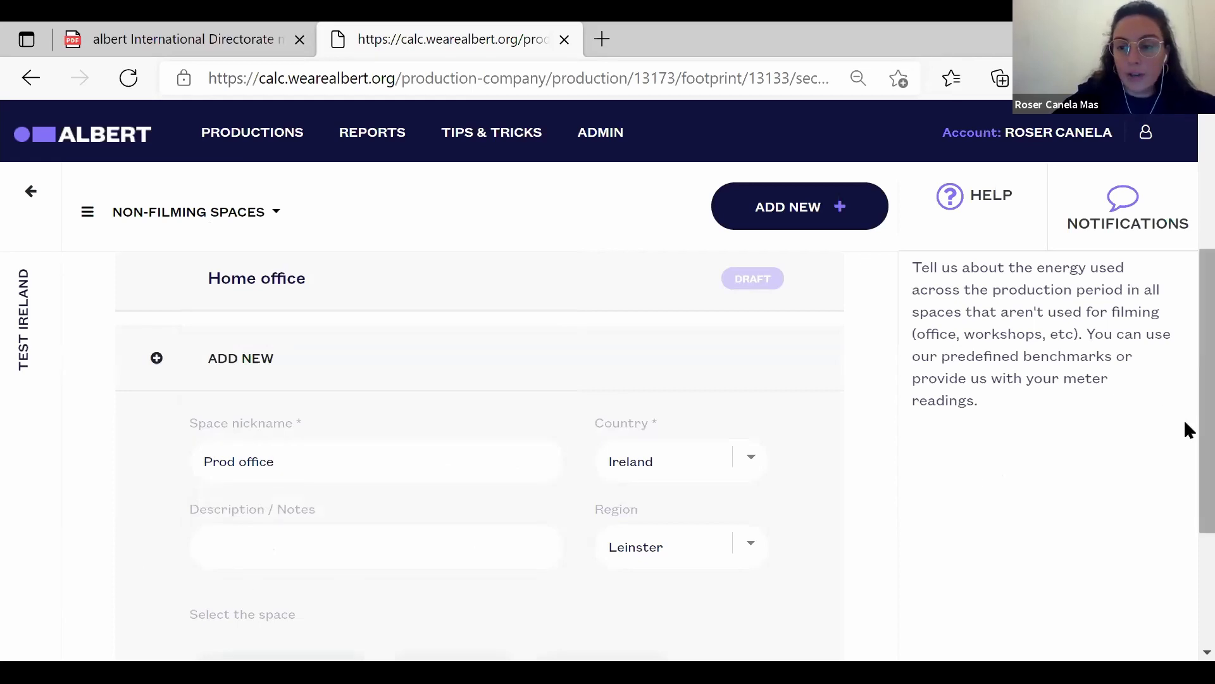
# Make it a production office using electricity, measured by benchmark.
pyautogui.scroll(-3, 1183, 443)
pyautogui.scroll(-1, 1183, 544)
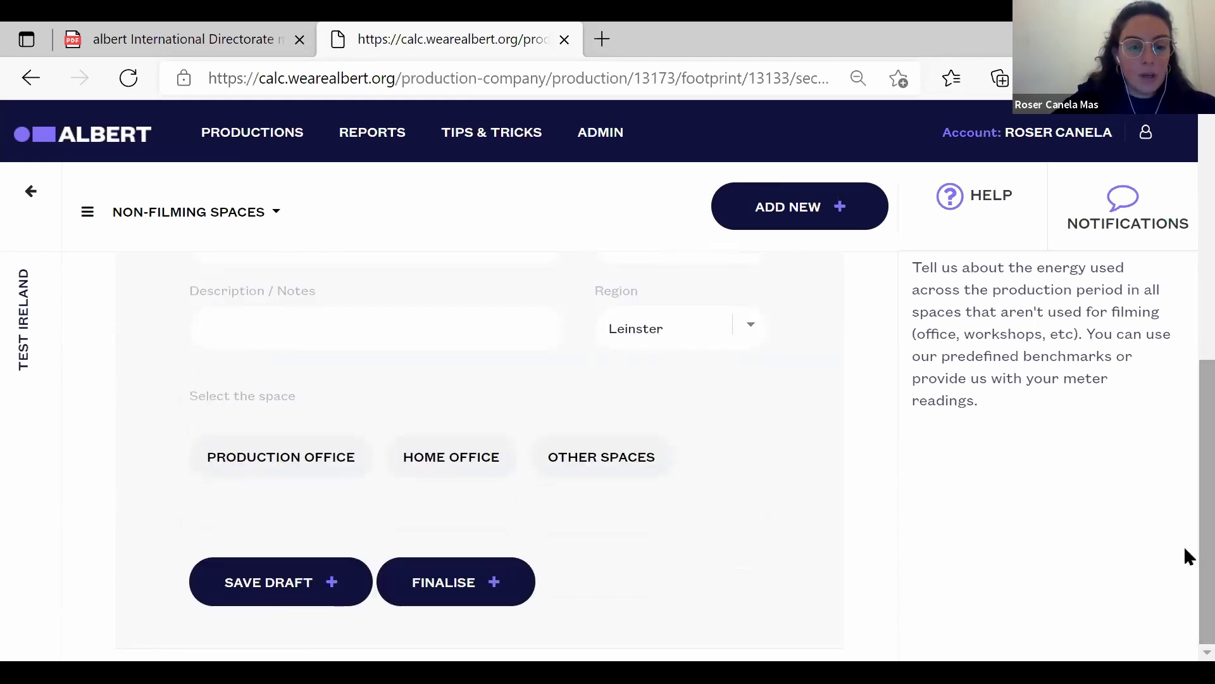
pyautogui.click(296, 458)
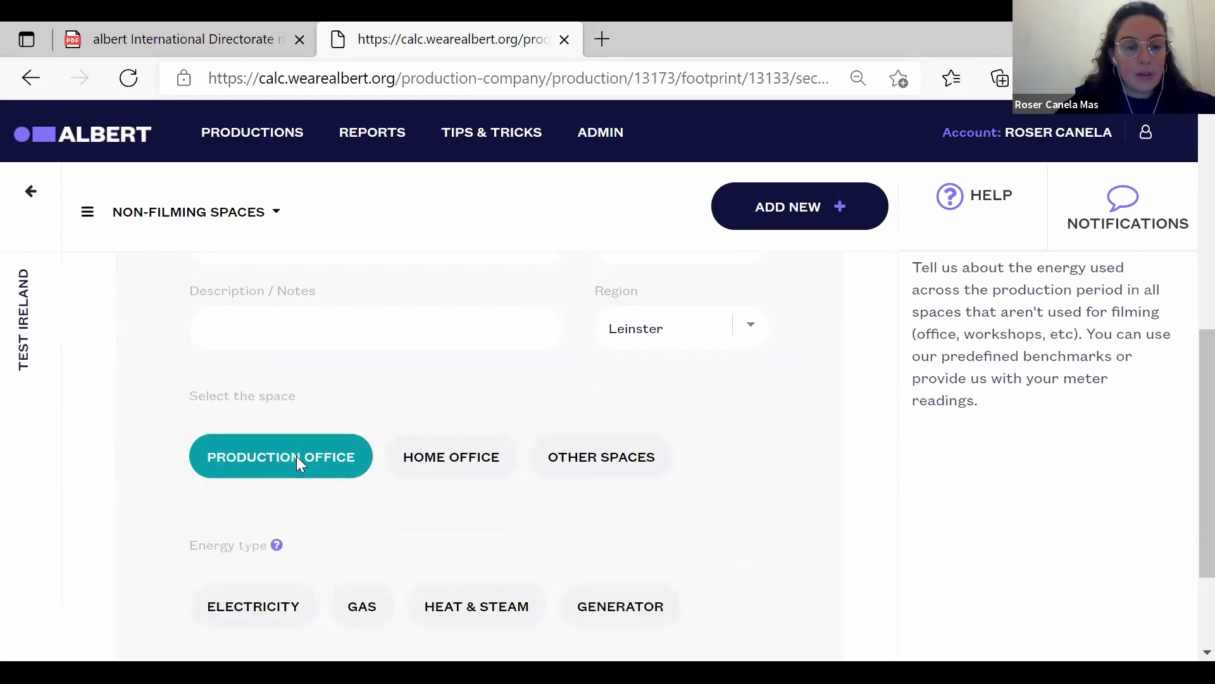
pyautogui.scroll(-2, 1187, 462)
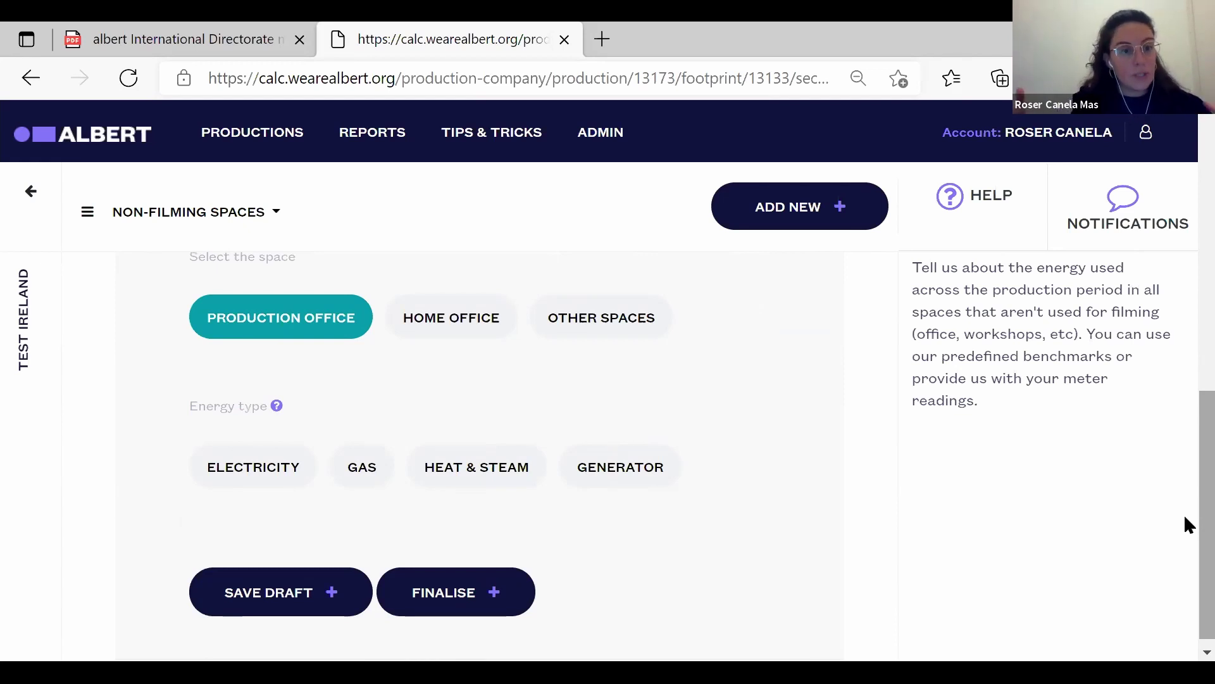
pyautogui.click(260, 466)
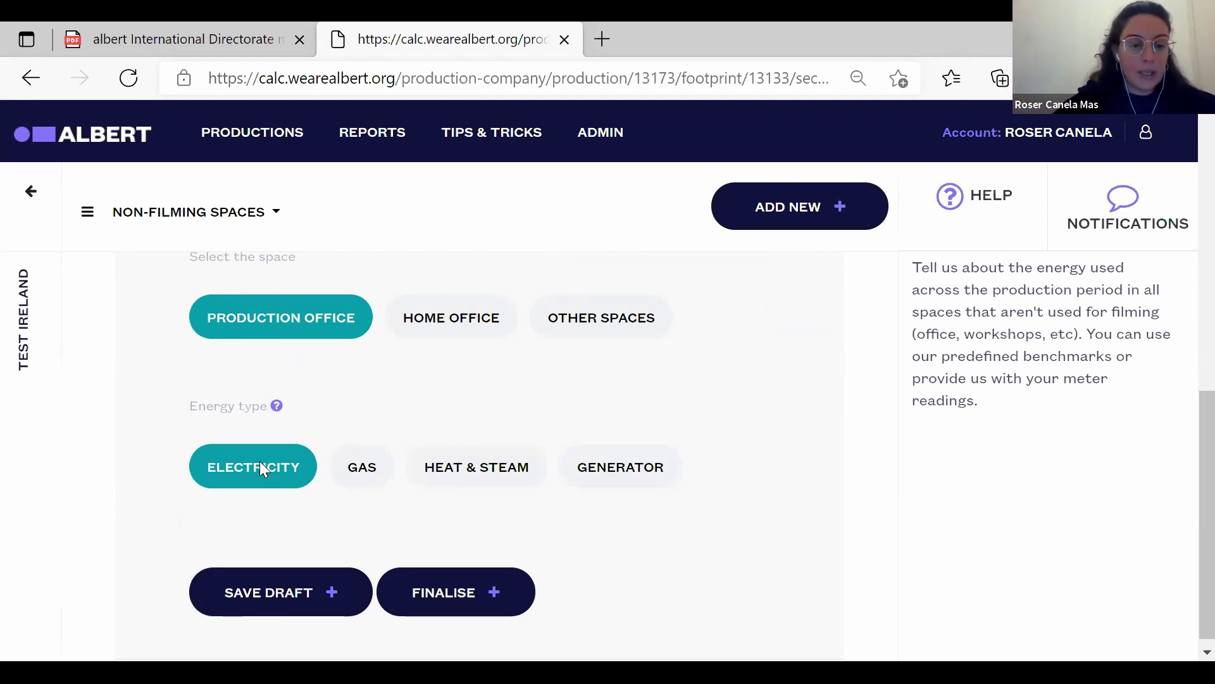
pyautogui.click(260, 466)
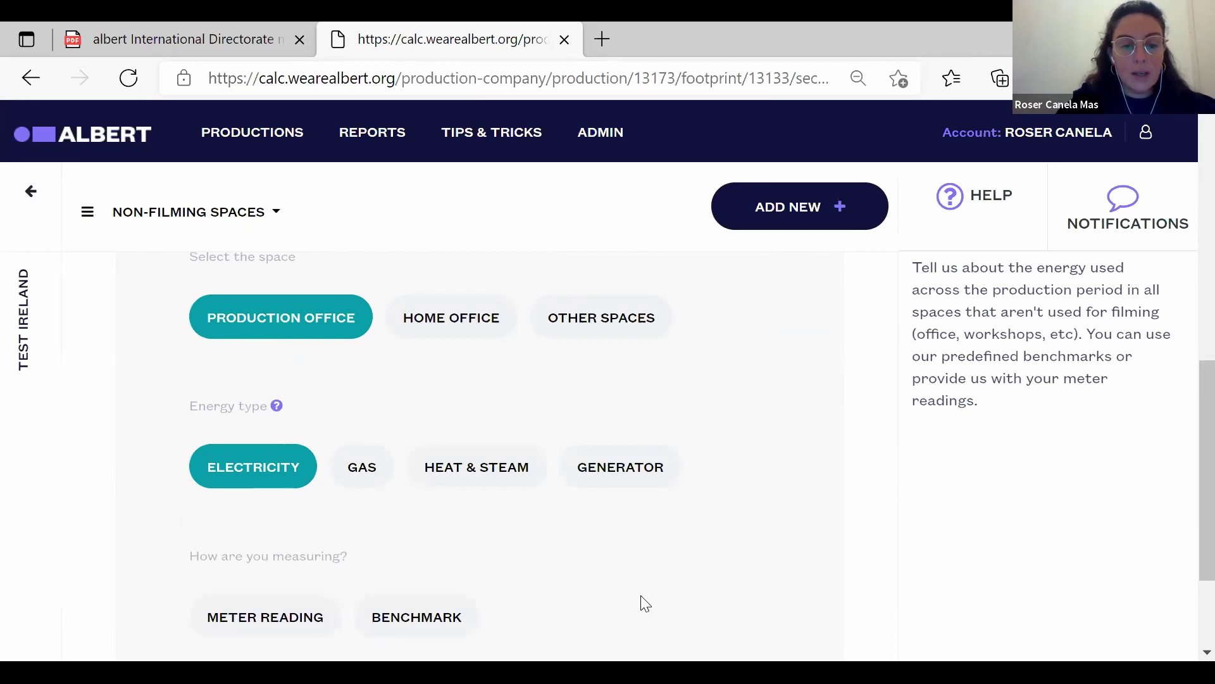
pyautogui.scroll(-3, 644, 602)
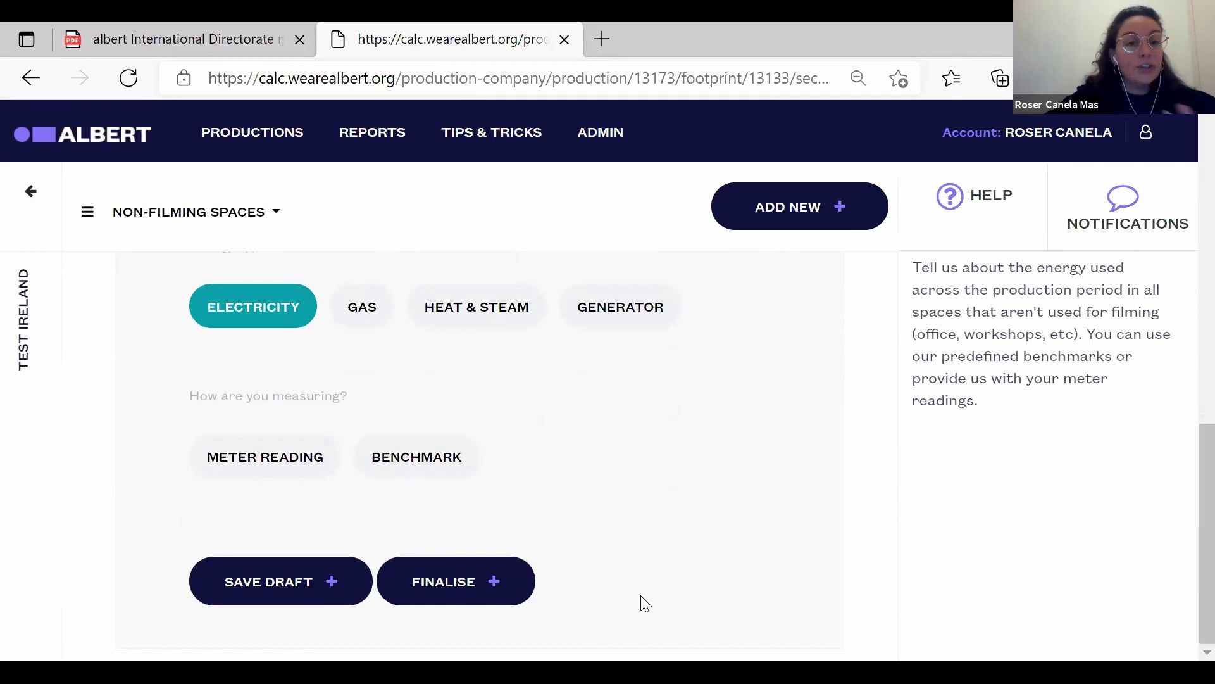
pyautogui.click(418, 460)
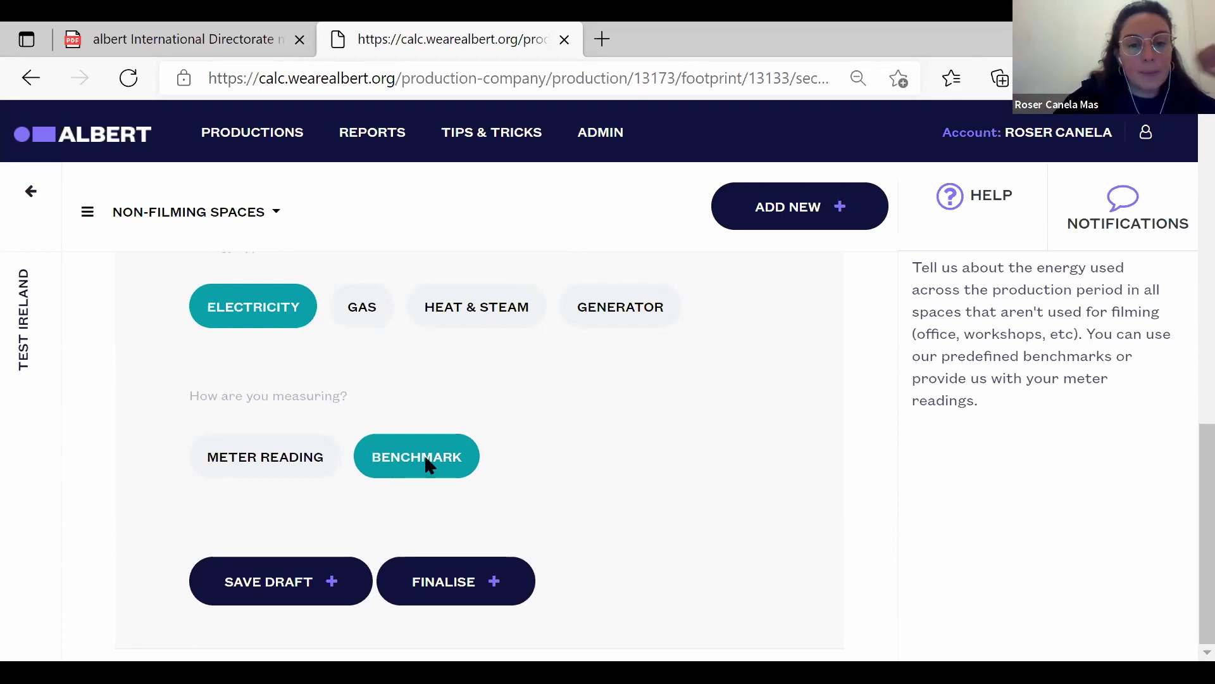
pyautogui.click(426, 464)
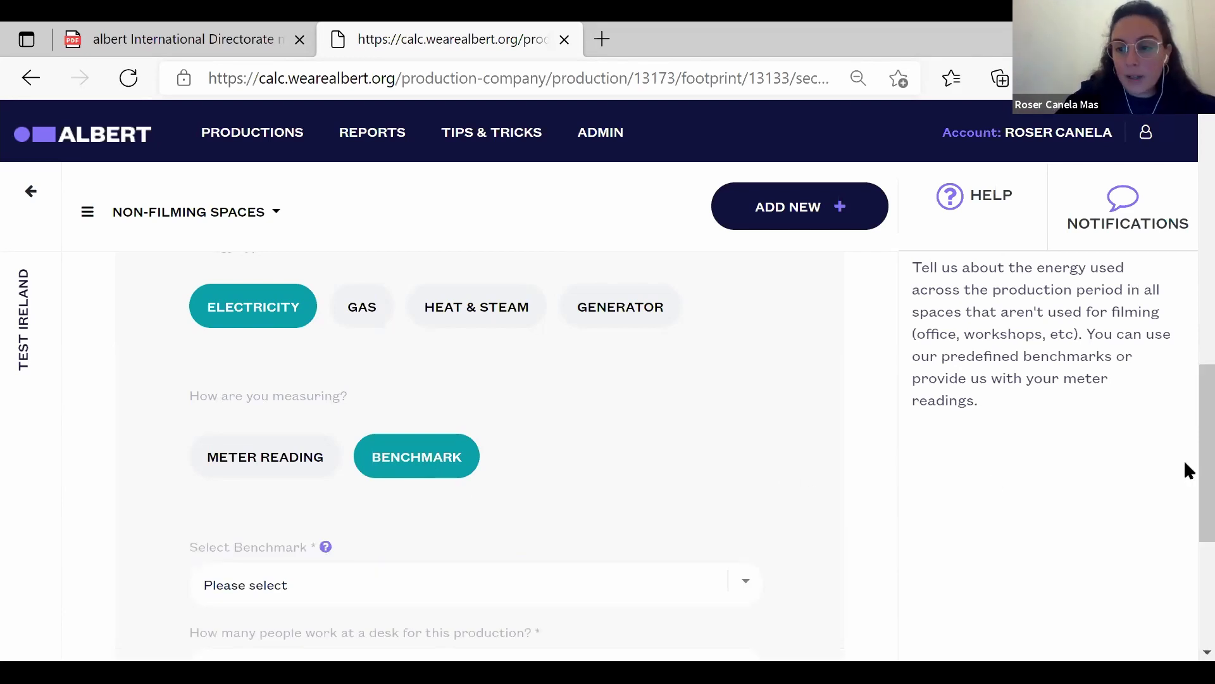
# Choose the Air-conditioned (Standard) office benchmark after reviewing the benchmark explanations.
pyautogui.scroll(-3, 1185, 510)
pyautogui.scroll(1, 1184, 510)
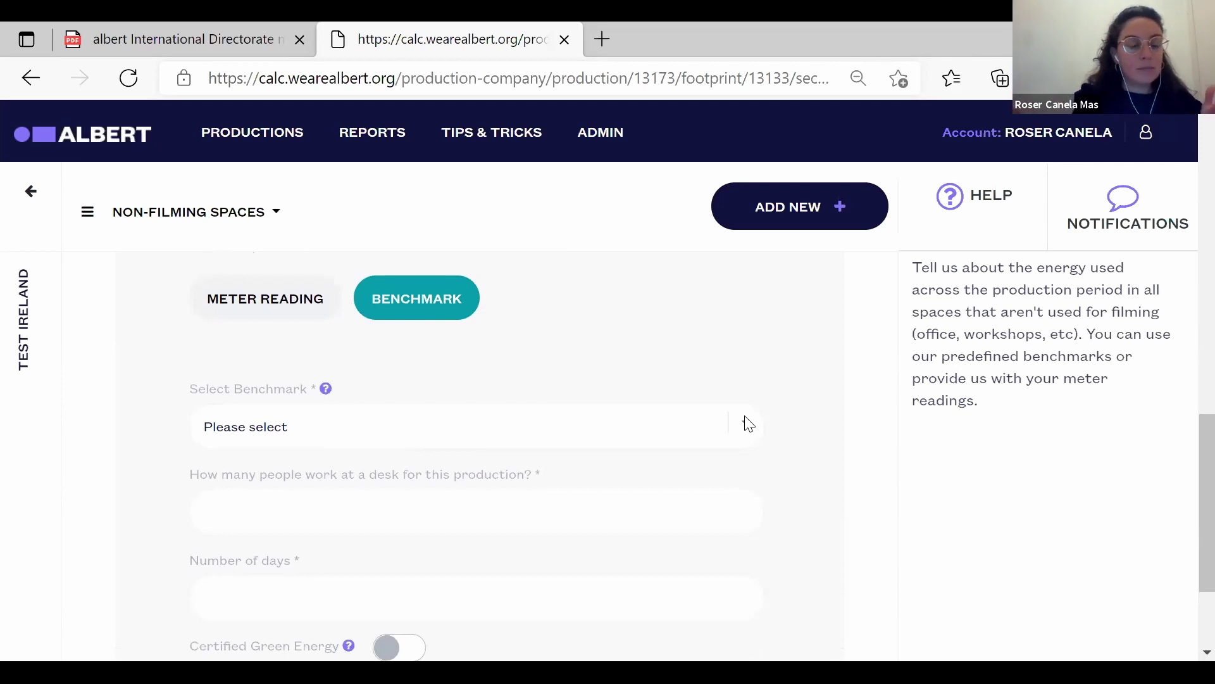
pyautogui.click(748, 424)
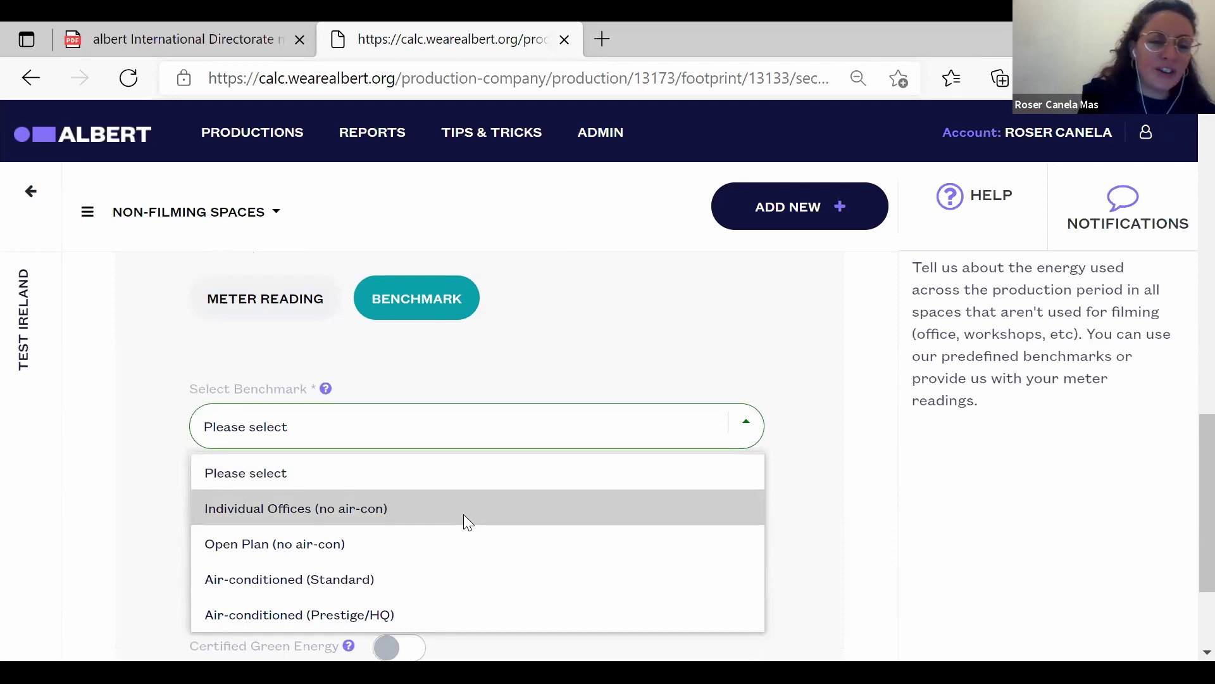
pyautogui.click(326, 391)
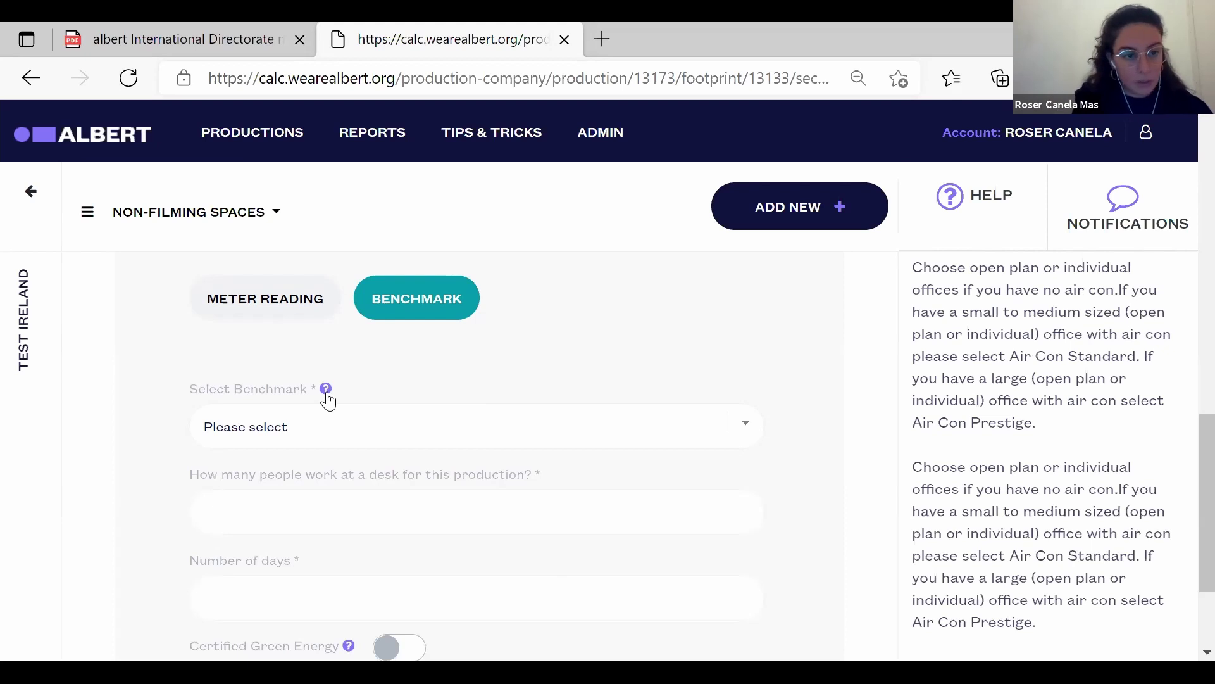
pyautogui.click(740, 435)
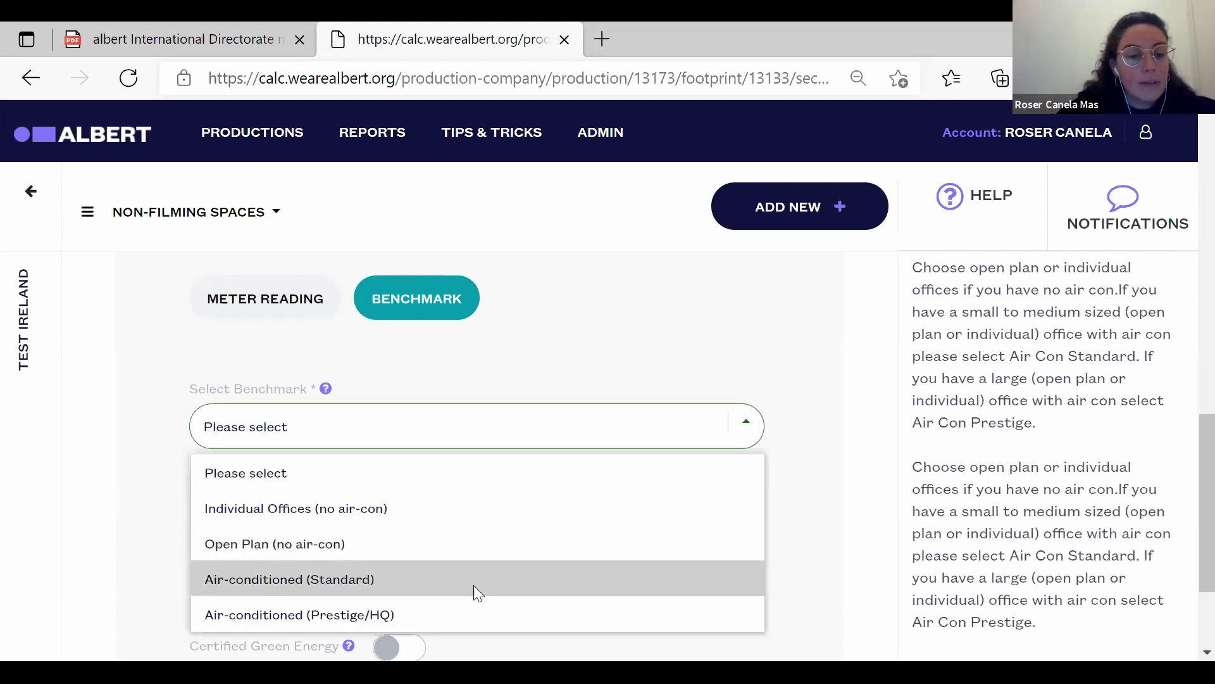
pyautogui.click(447, 526)
# Enter 8 desk workers and 50 days, then save Prod office as a draft.
pyautogui.write('5')
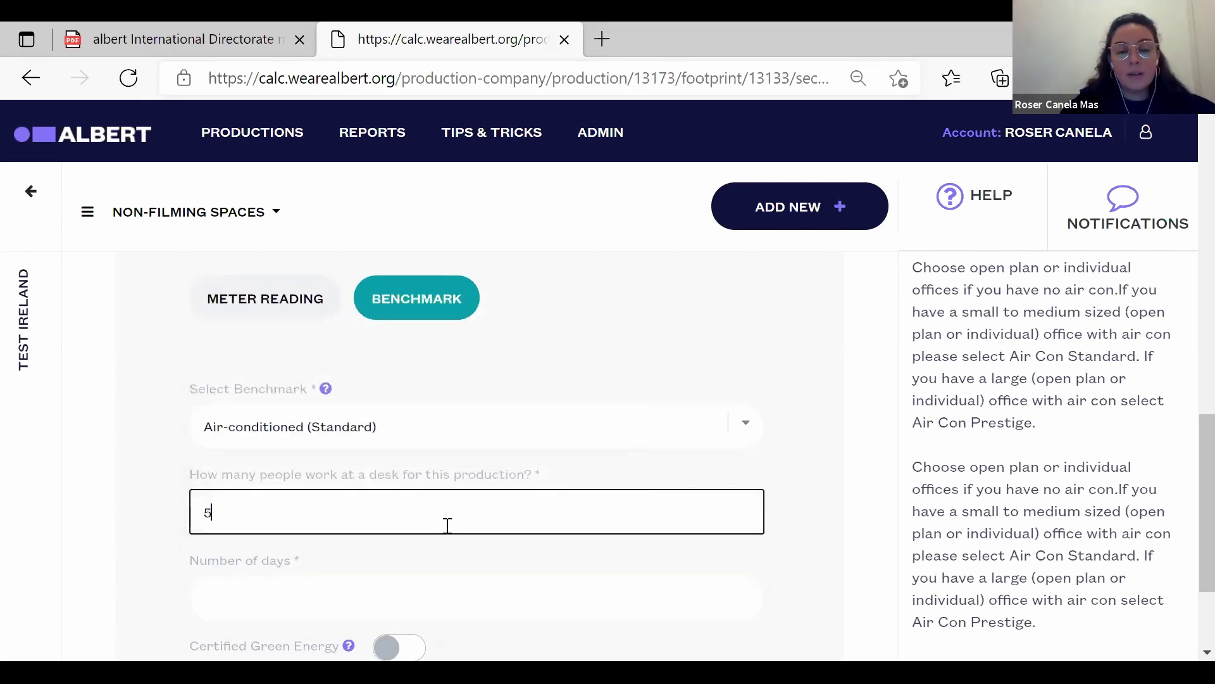
pyautogui.press('BackSpace')
pyautogui.write('8')
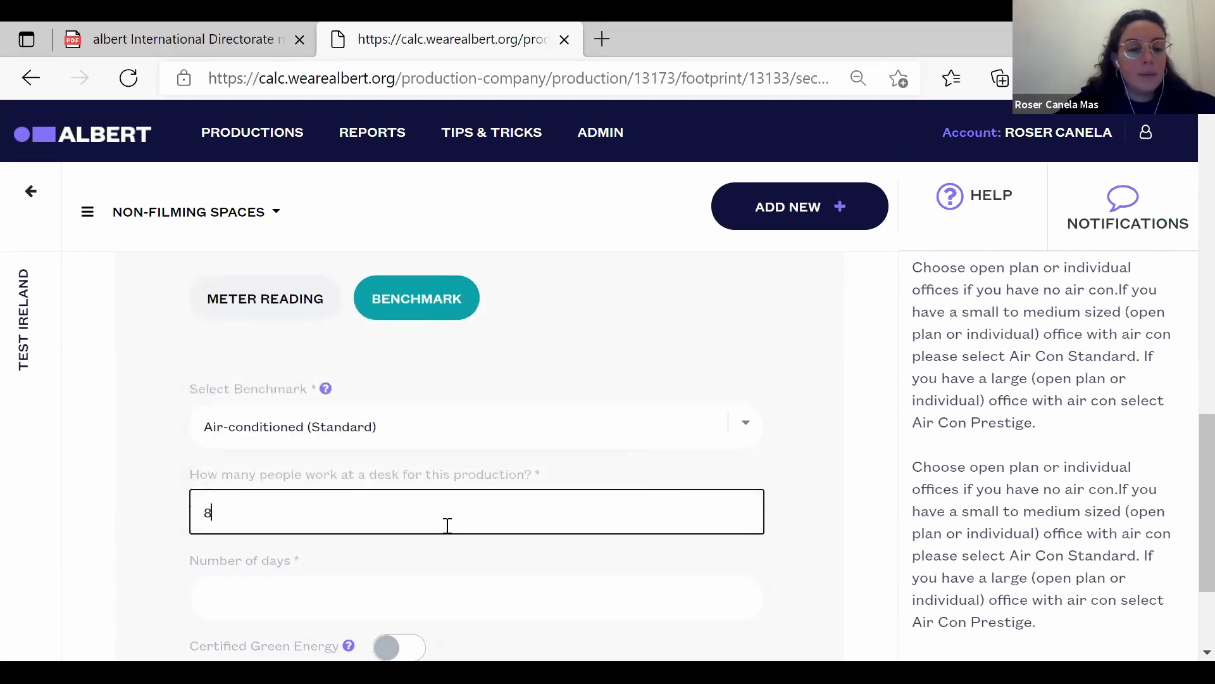
pyautogui.click(343, 601)
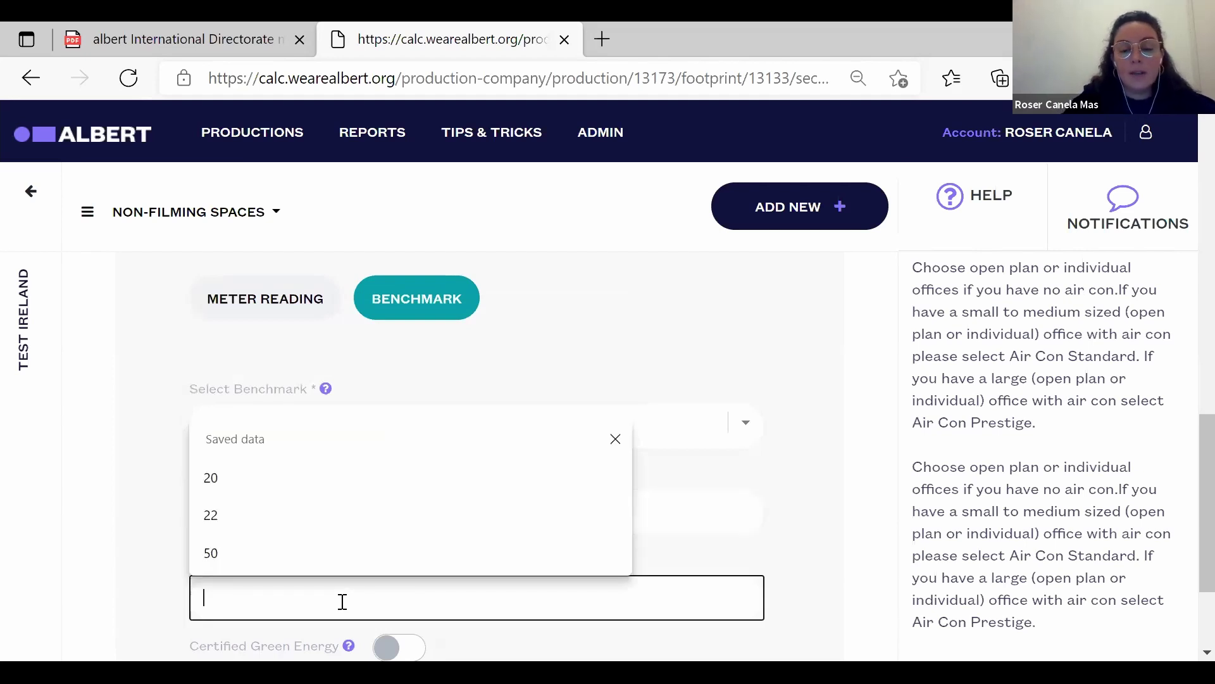
pyautogui.write('50')
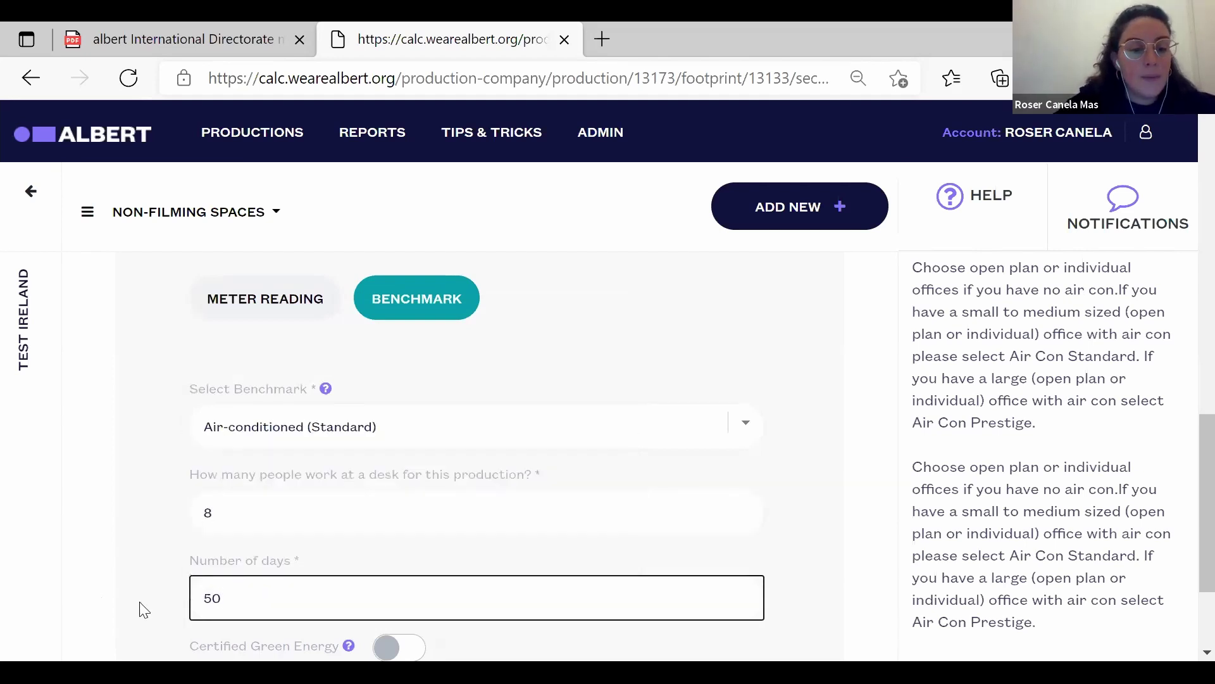
pyautogui.click(142, 609)
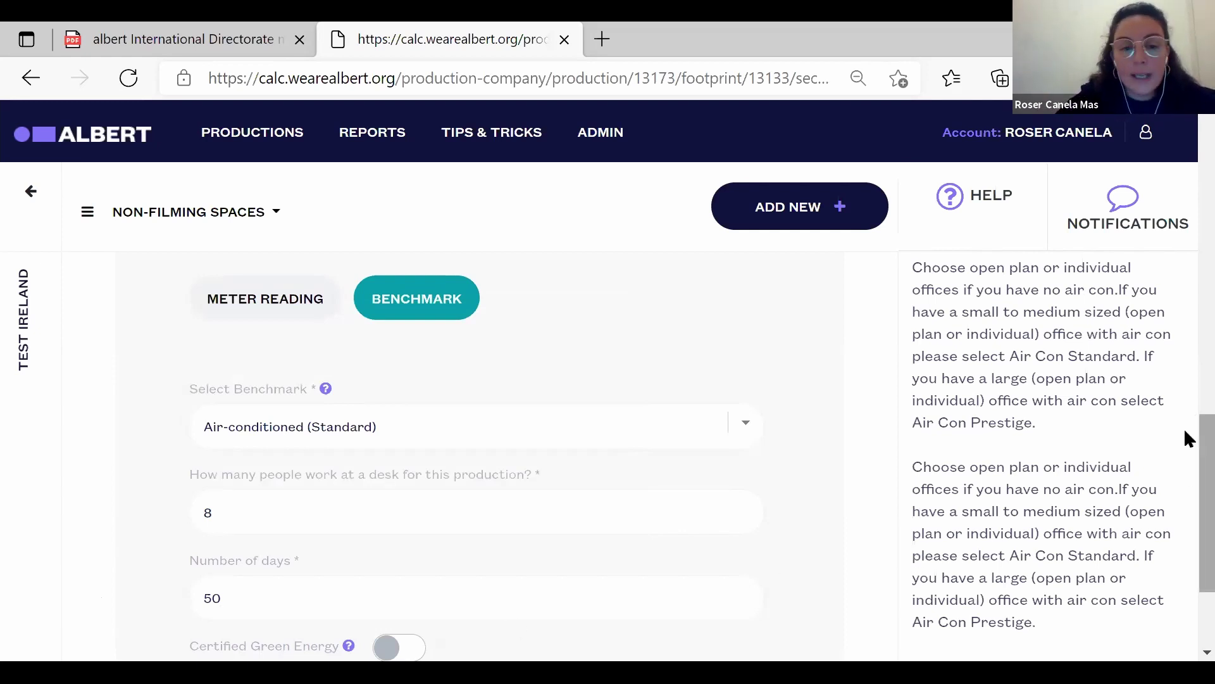
pyautogui.scroll(-3, 1185, 437)
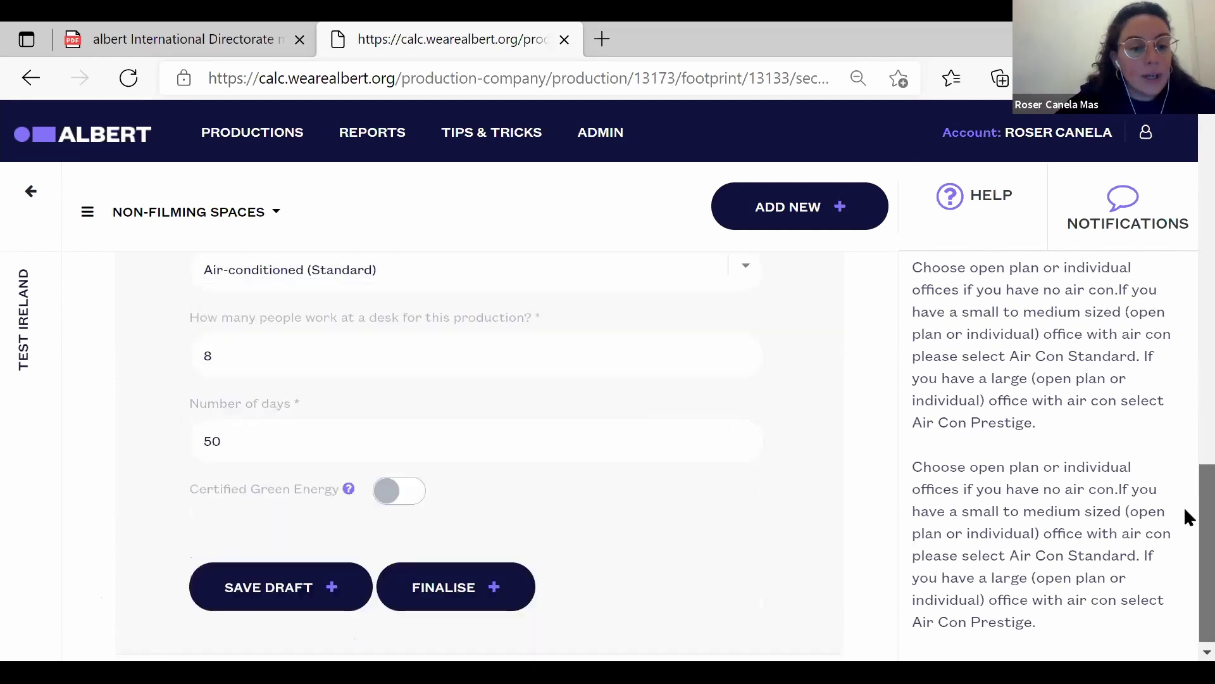
pyautogui.click(266, 599)
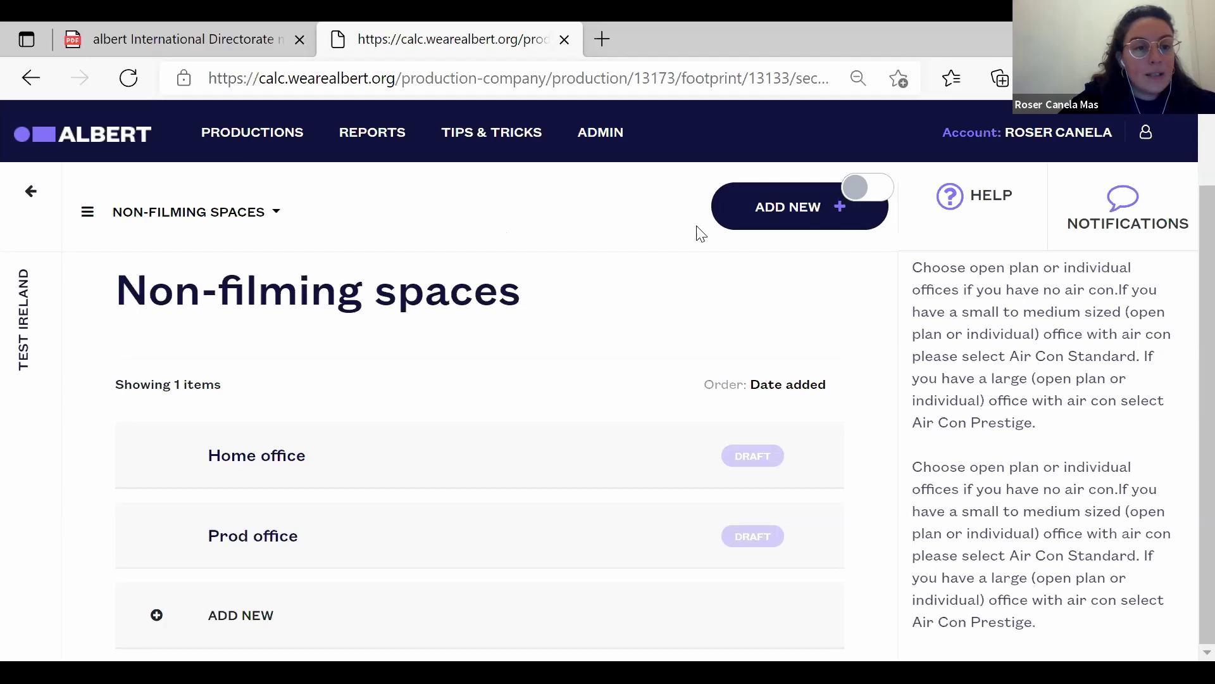
# Return to the Test Ireland Carbon Footprint page and scroll down to Travel and Transport.
pyautogui.click(31, 200)
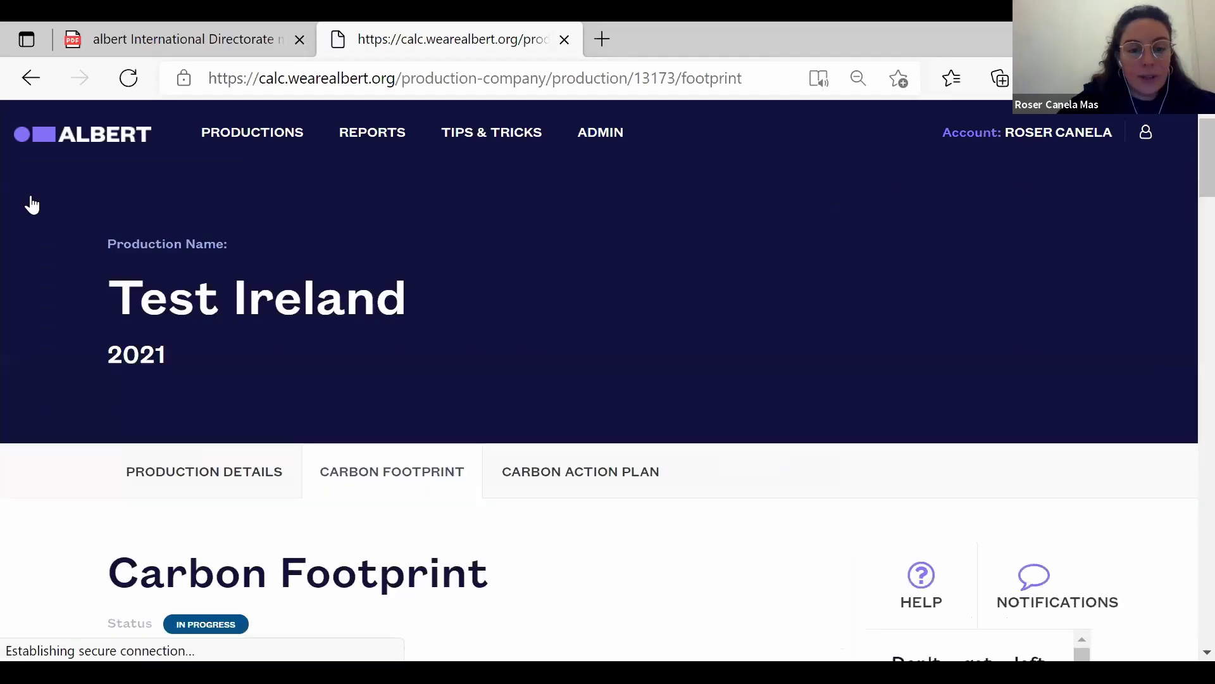
pyautogui.scroll(-5, 1186, 232)
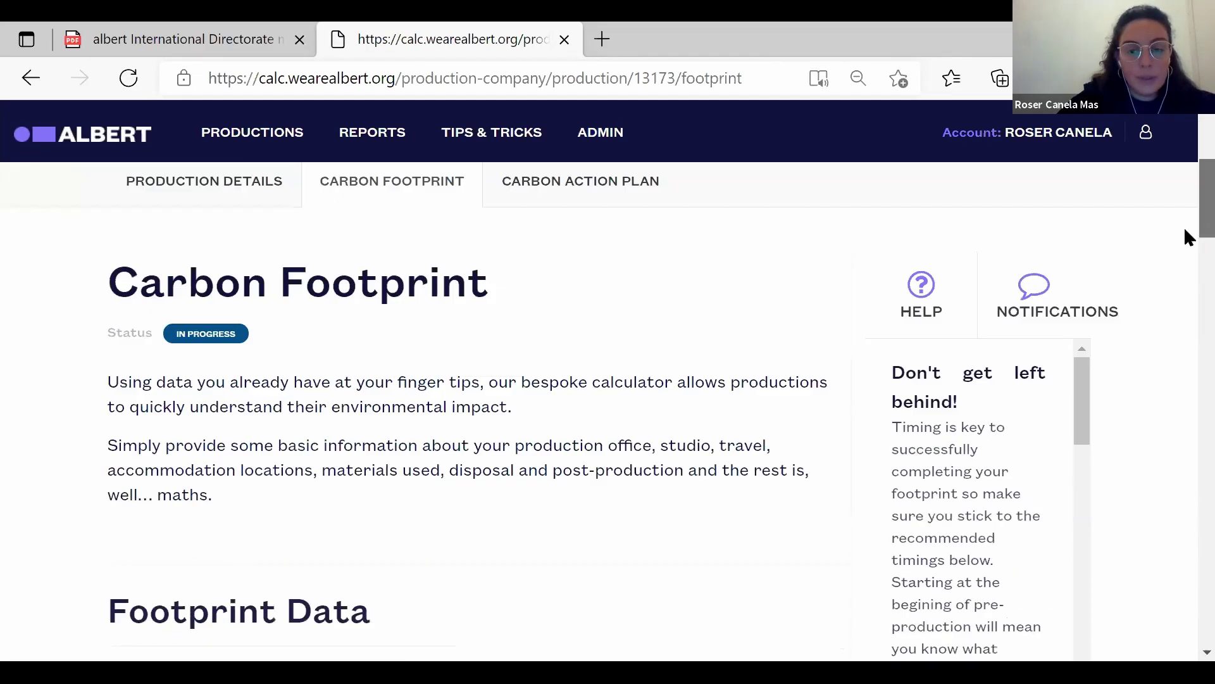
pyautogui.scroll(-5, 1187, 236)
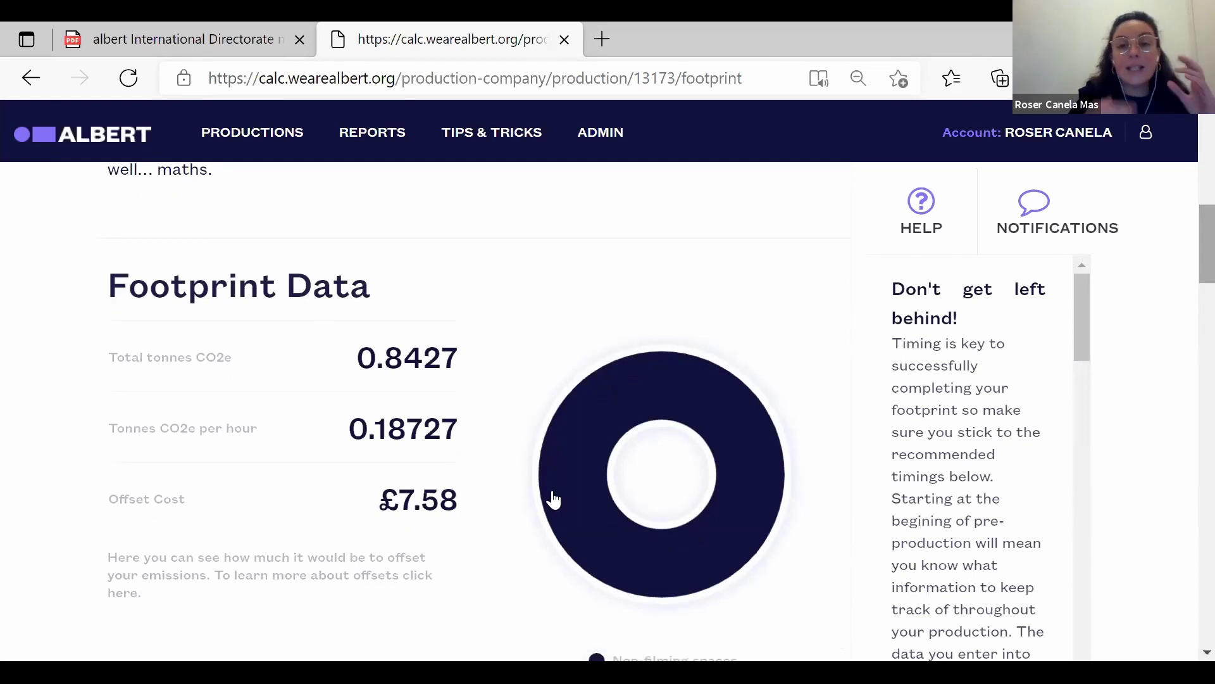
pyautogui.moveTo(607, 500)
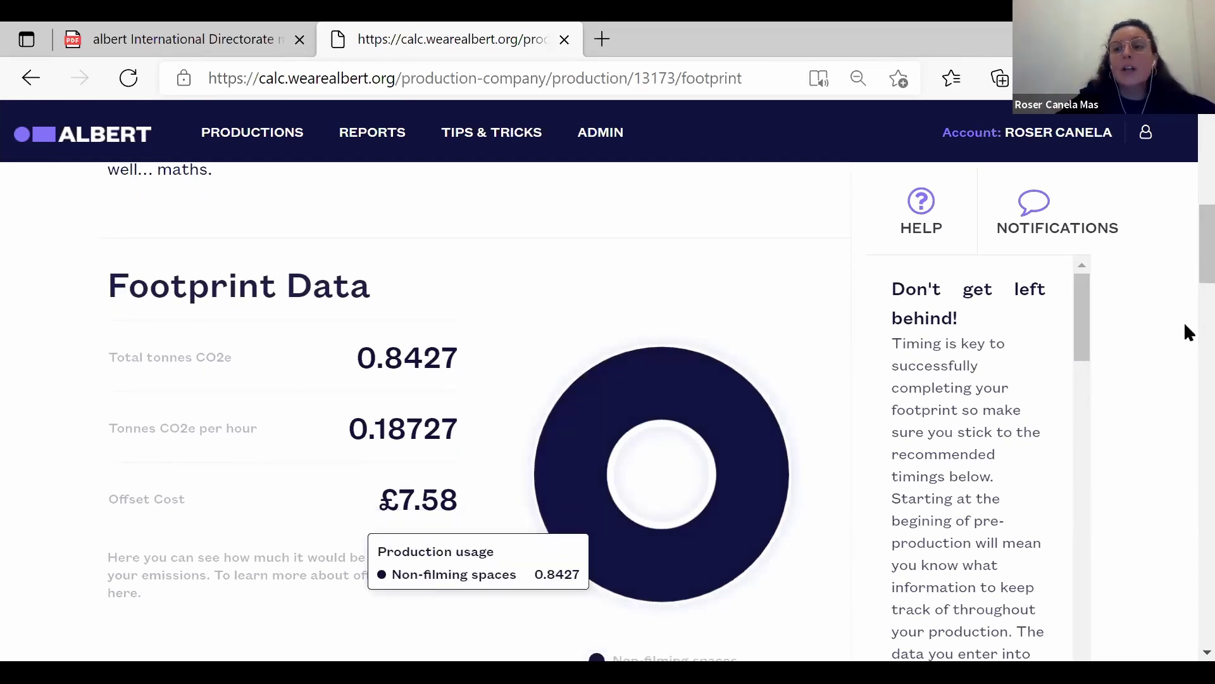
pyautogui.scroll(-1, 1185, 281)
pyautogui.scroll(-15, 1186, 288)
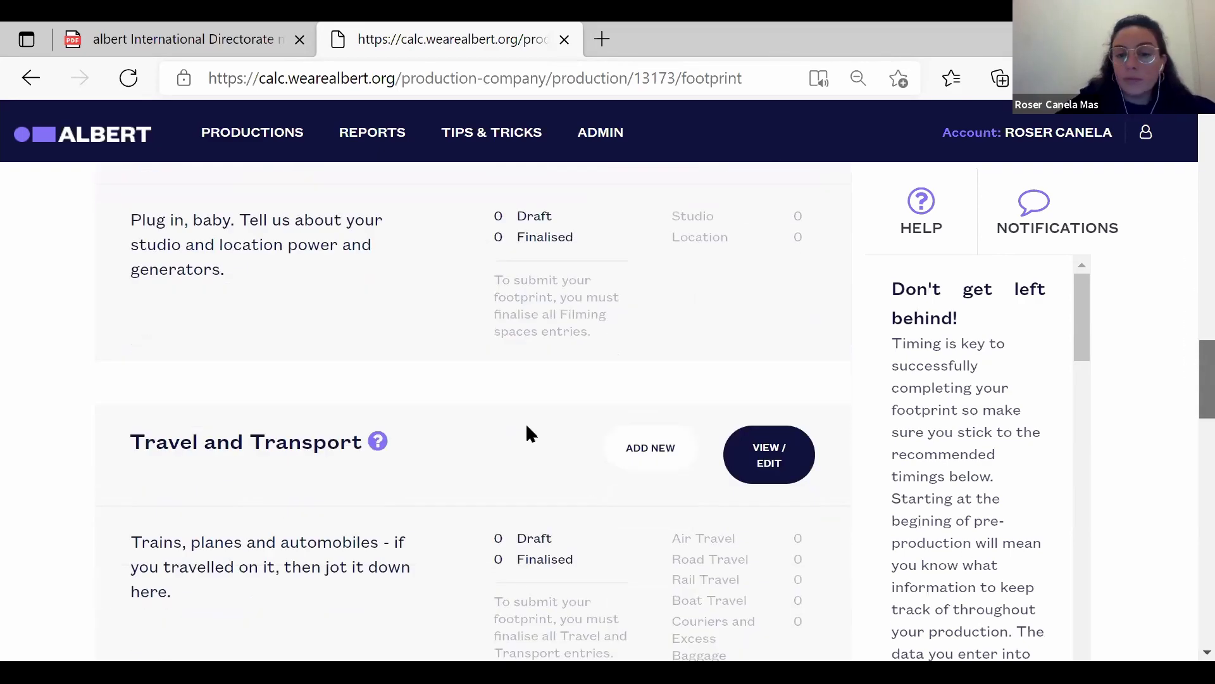
# Add a Travel and Transport entry nicknamed 'Prod cars' with description '5 cars'.
pyautogui.click(658, 461)
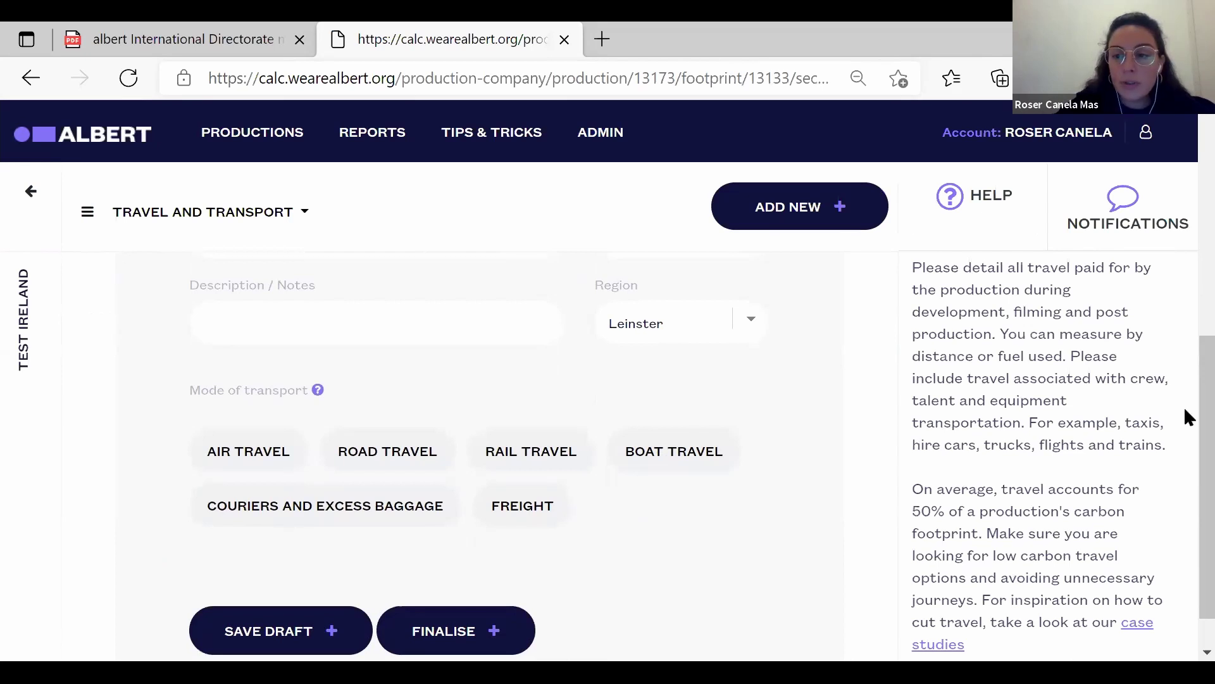
pyautogui.scroll(3, 1184, 319)
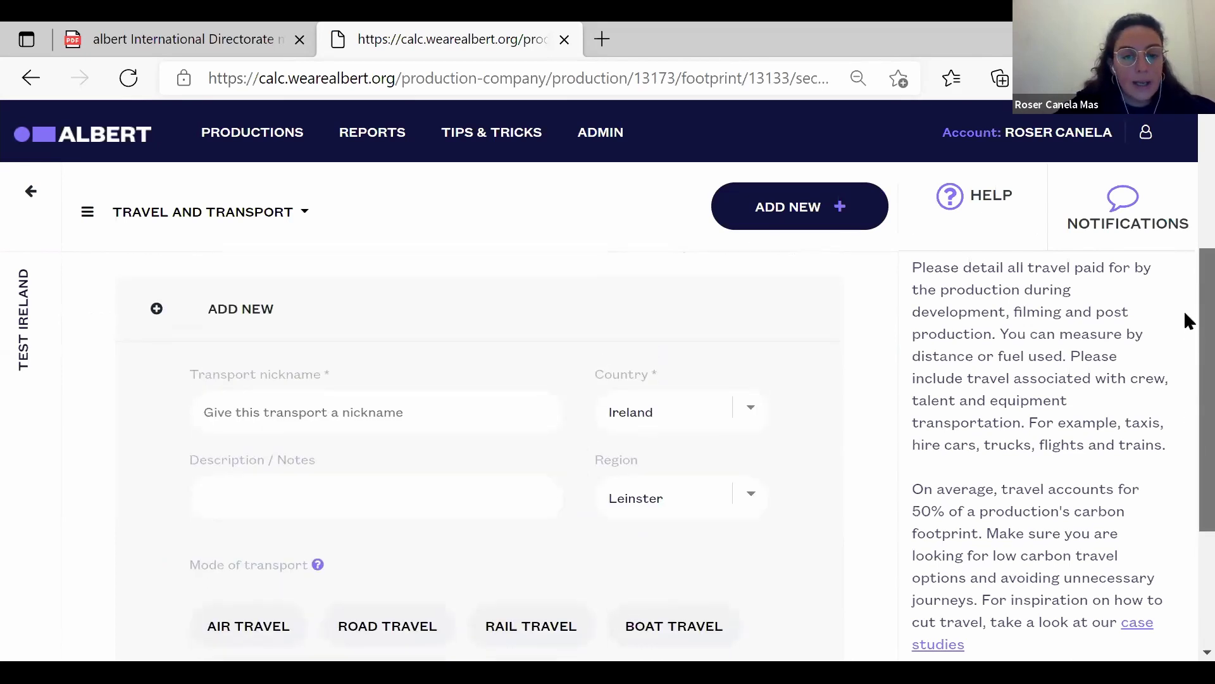
pyautogui.scroll(1, 1183, 321)
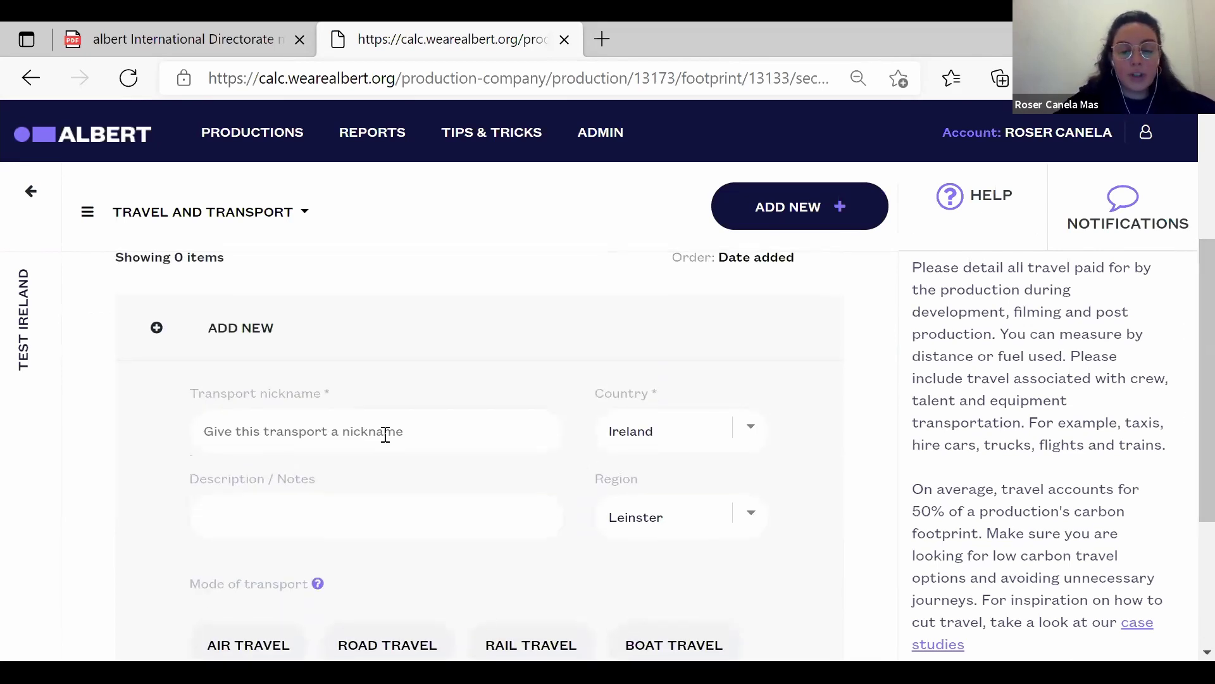
pyautogui.click(385, 435)
pyautogui.write('Prod cars')
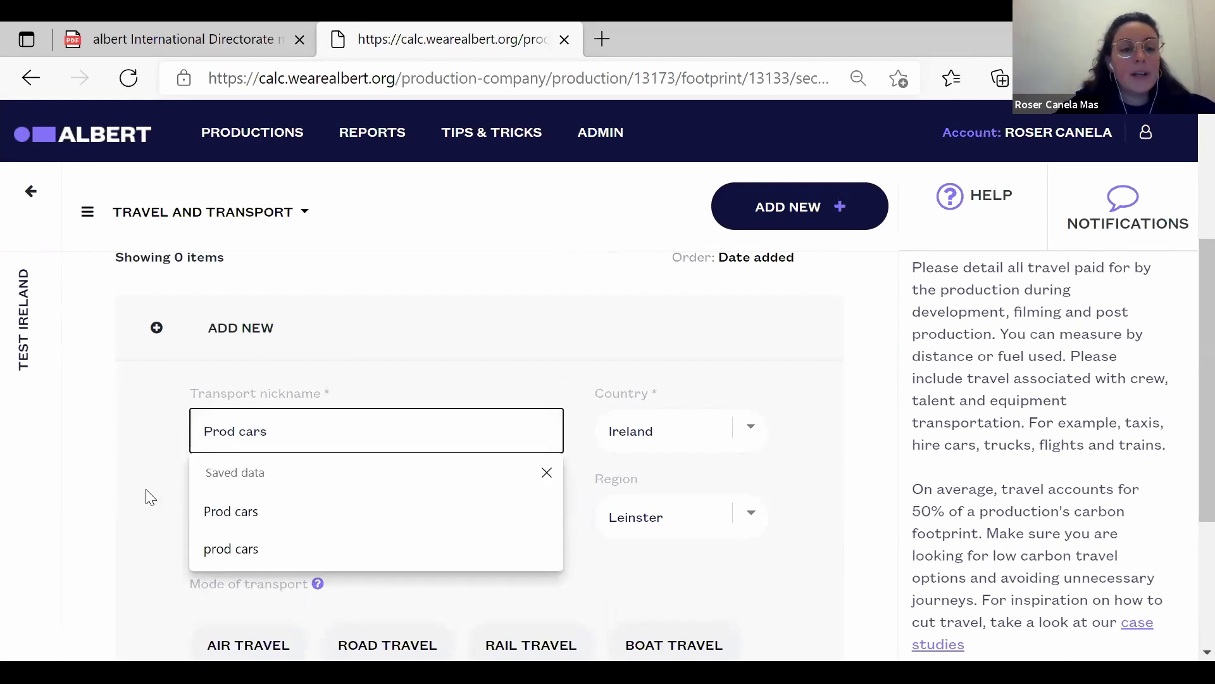
pyautogui.click(150, 496)
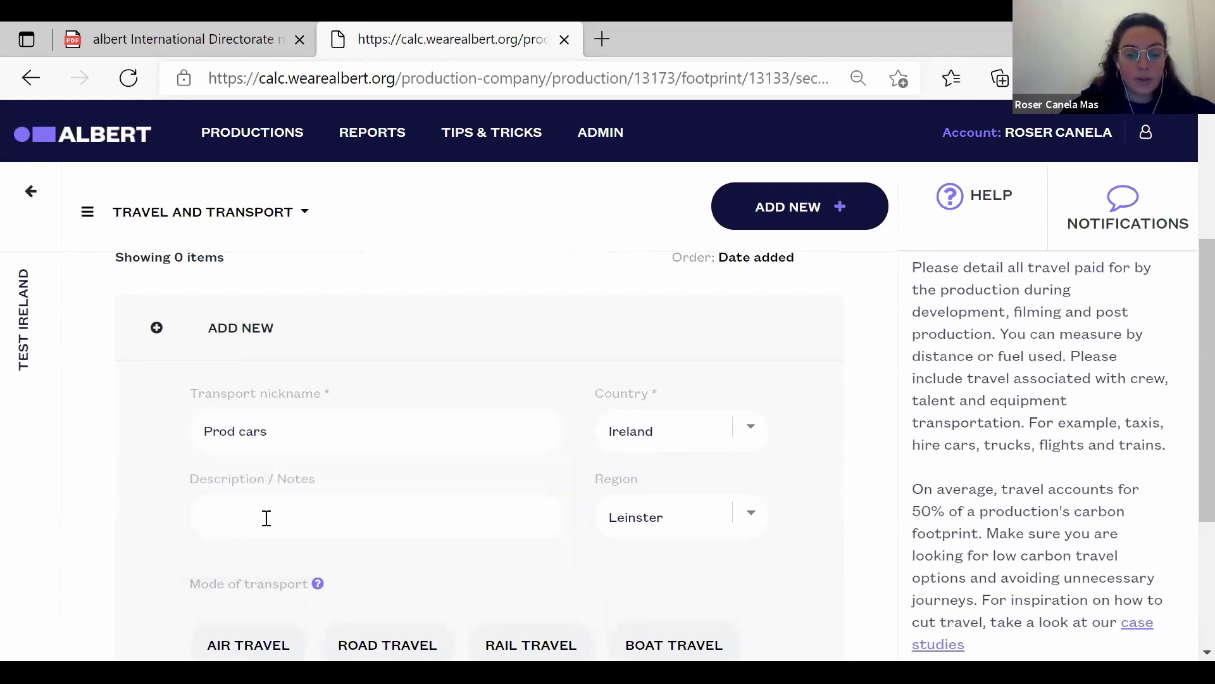
pyautogui.click(266, 518)
pyautogui.write('5 cars')
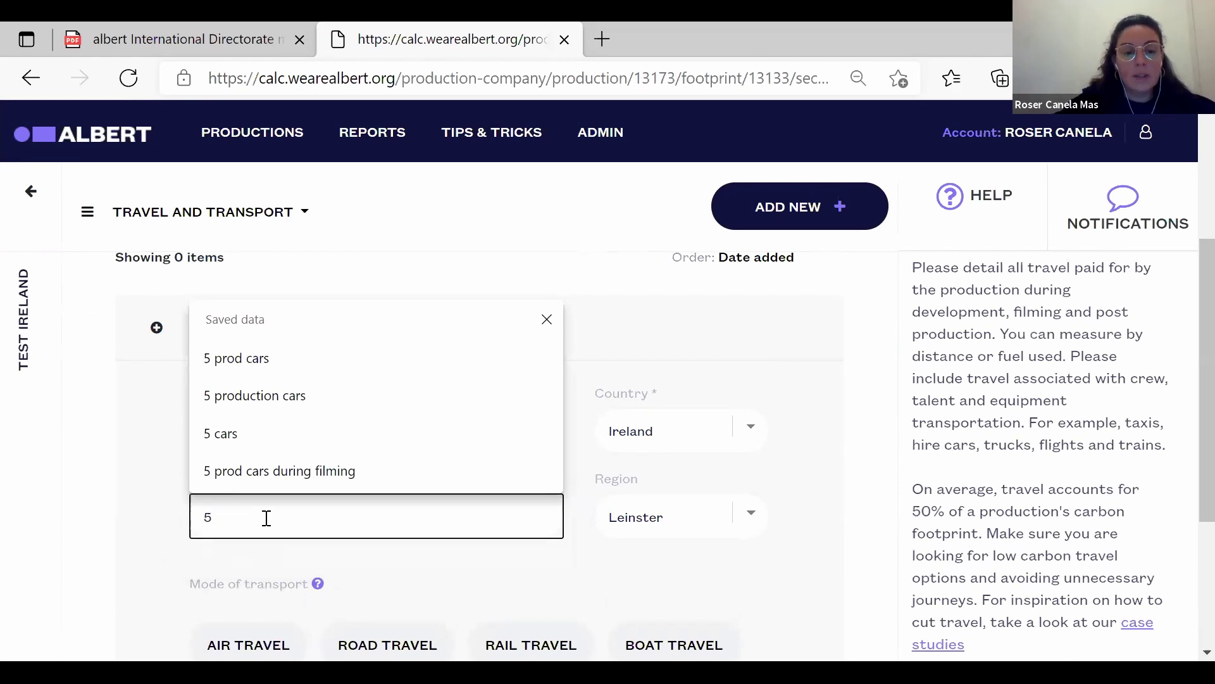
pyautogui.click(145, 575)
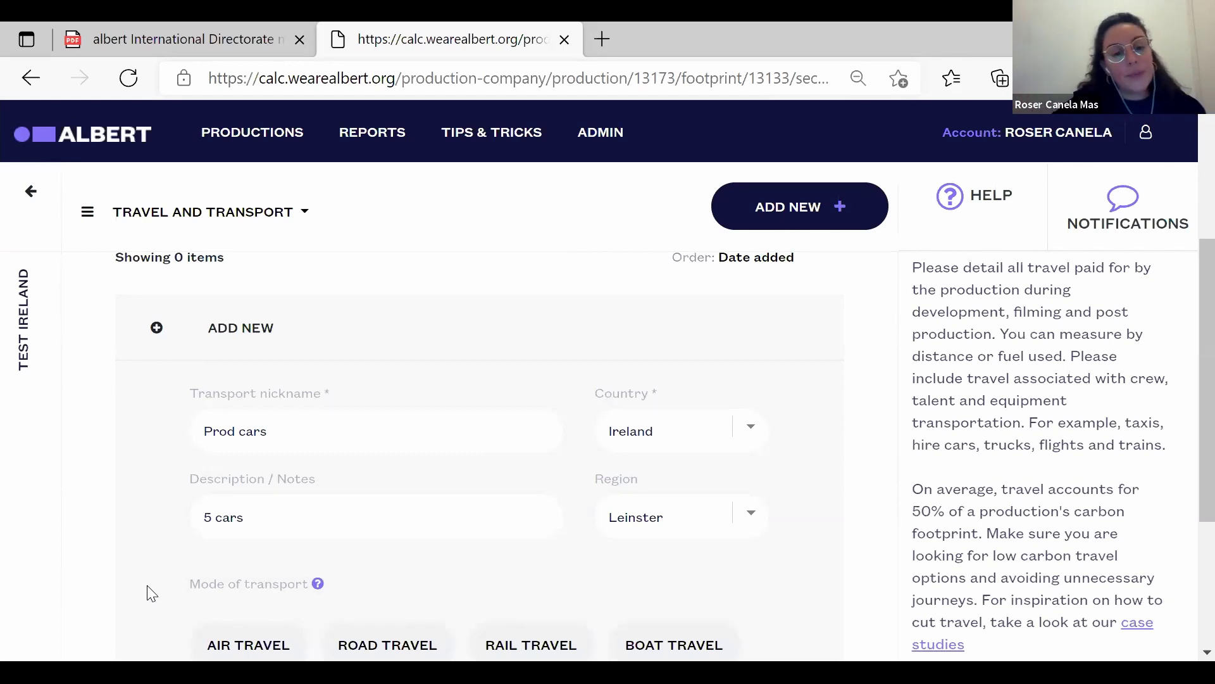
# Set the Prod cars mode of transport to Road Travel.
pyautogui.scroll(-2, 150, 593)
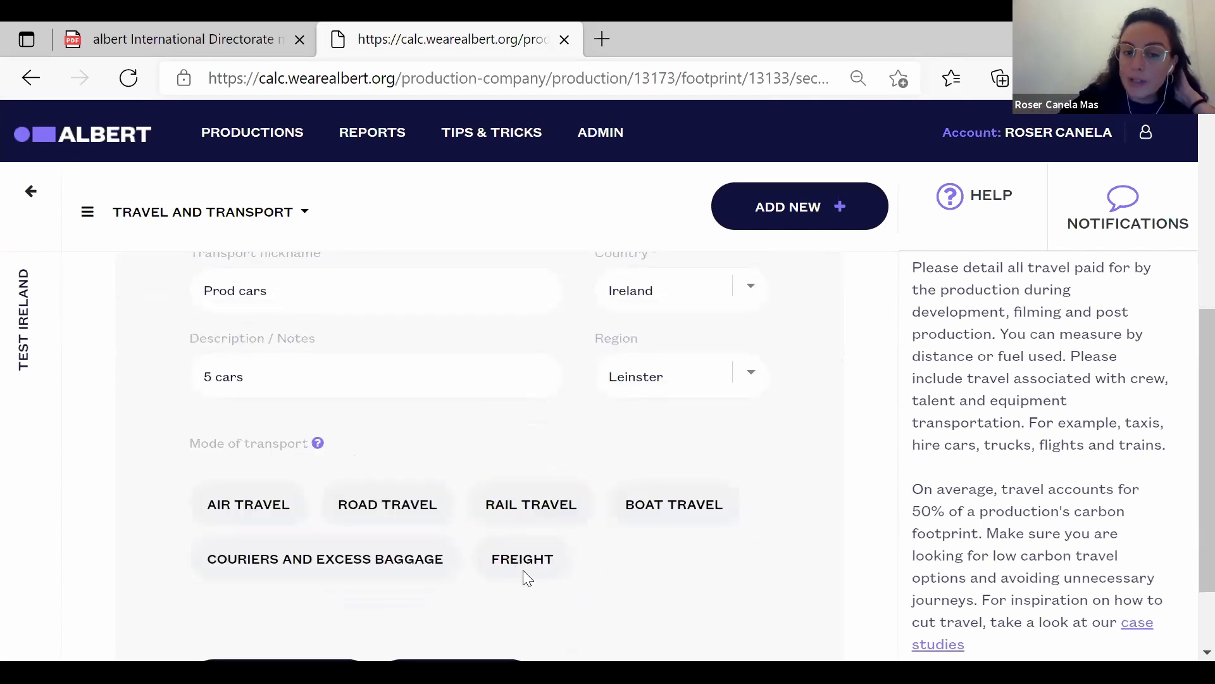
pyautogui.click(392, 505)
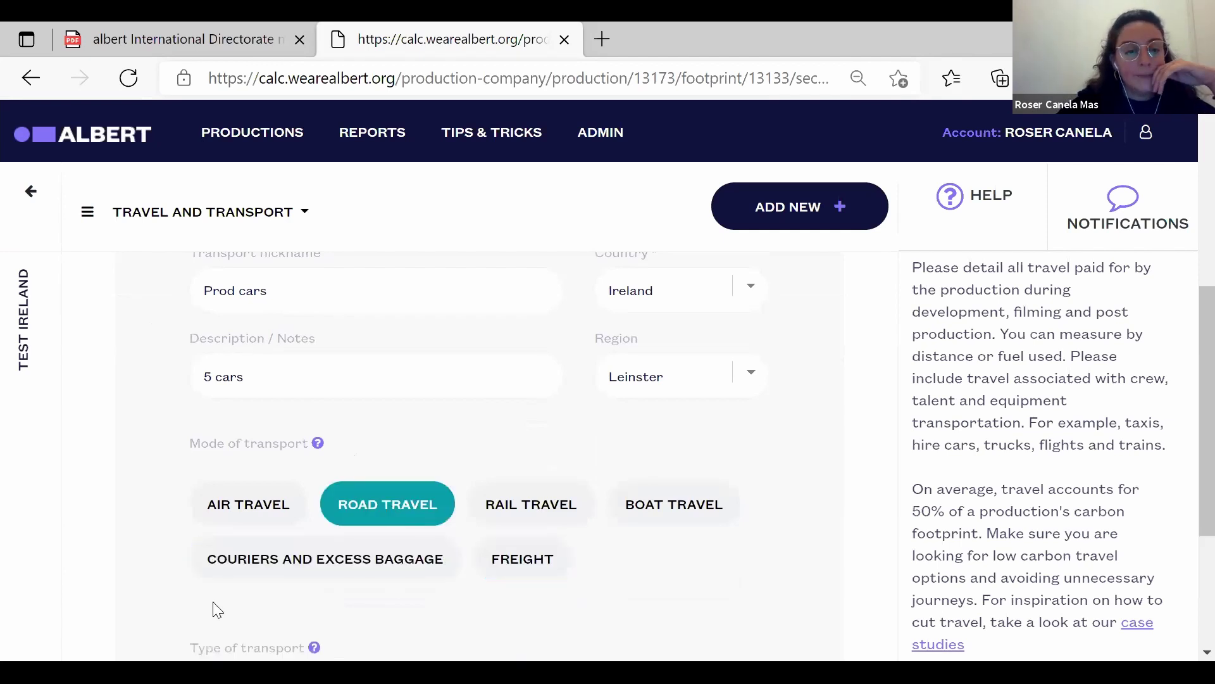
pyautogui.scroll(-3, 160, 602)
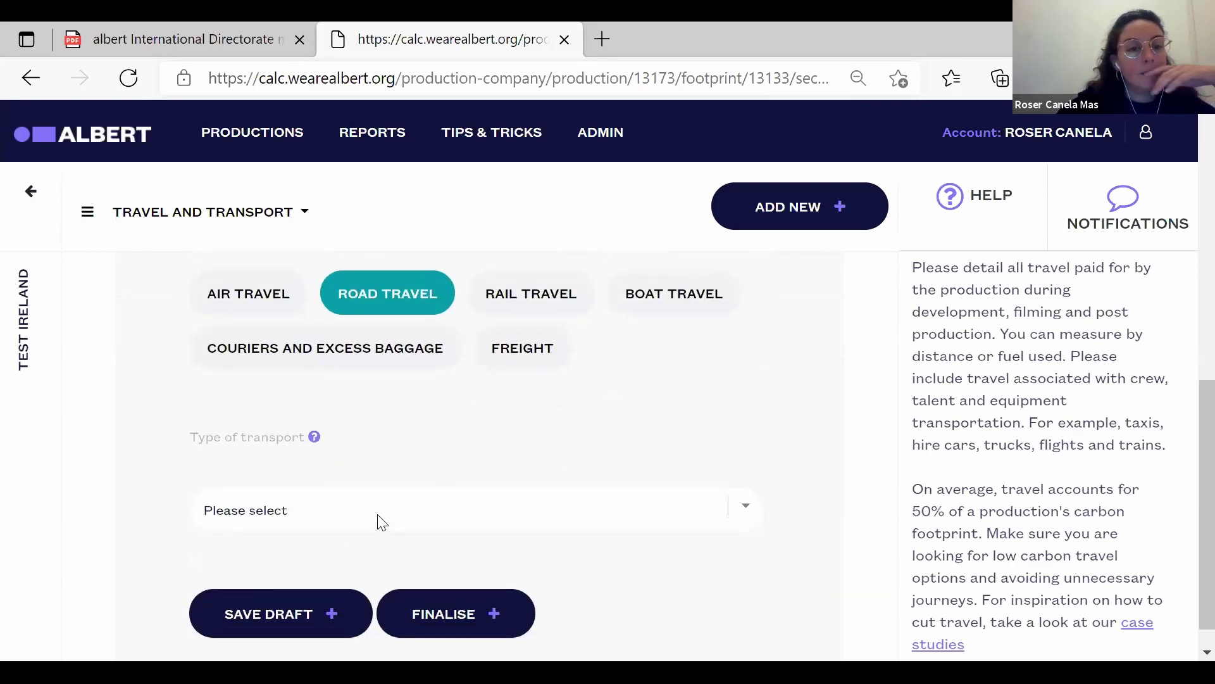
# Set the transport type to Car (medium) after checking the engine-size guidance.
pyautogui.click(378, 516)
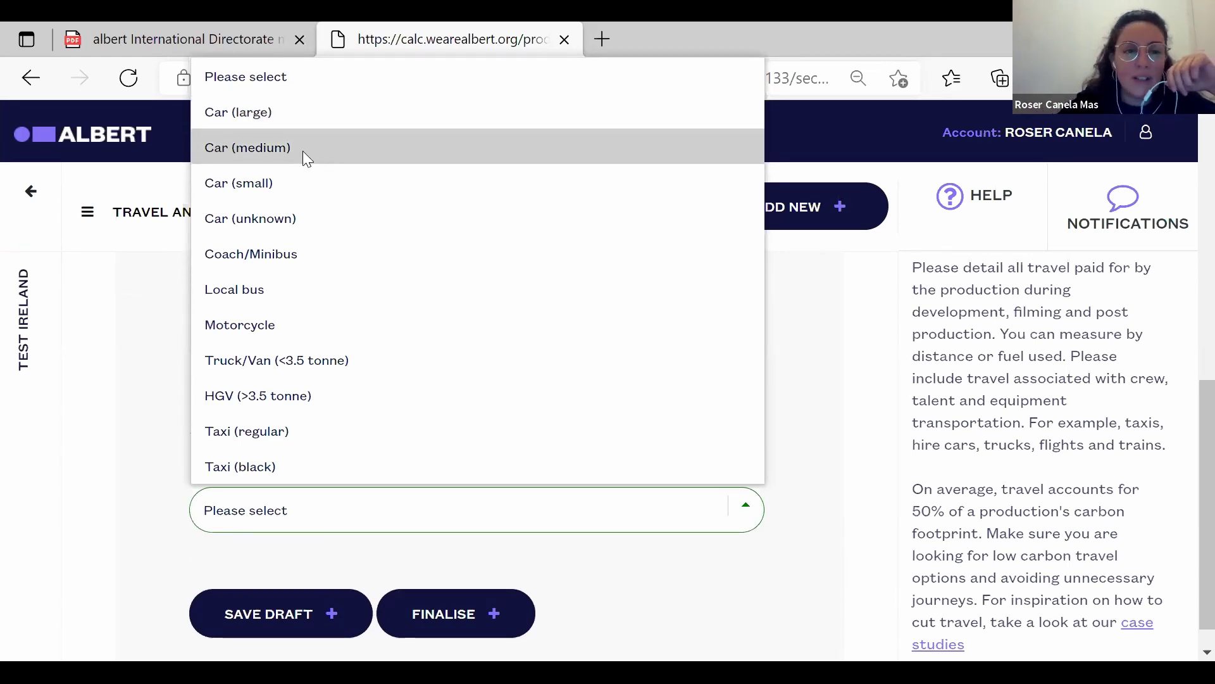
pyautogui.click(161, 485)
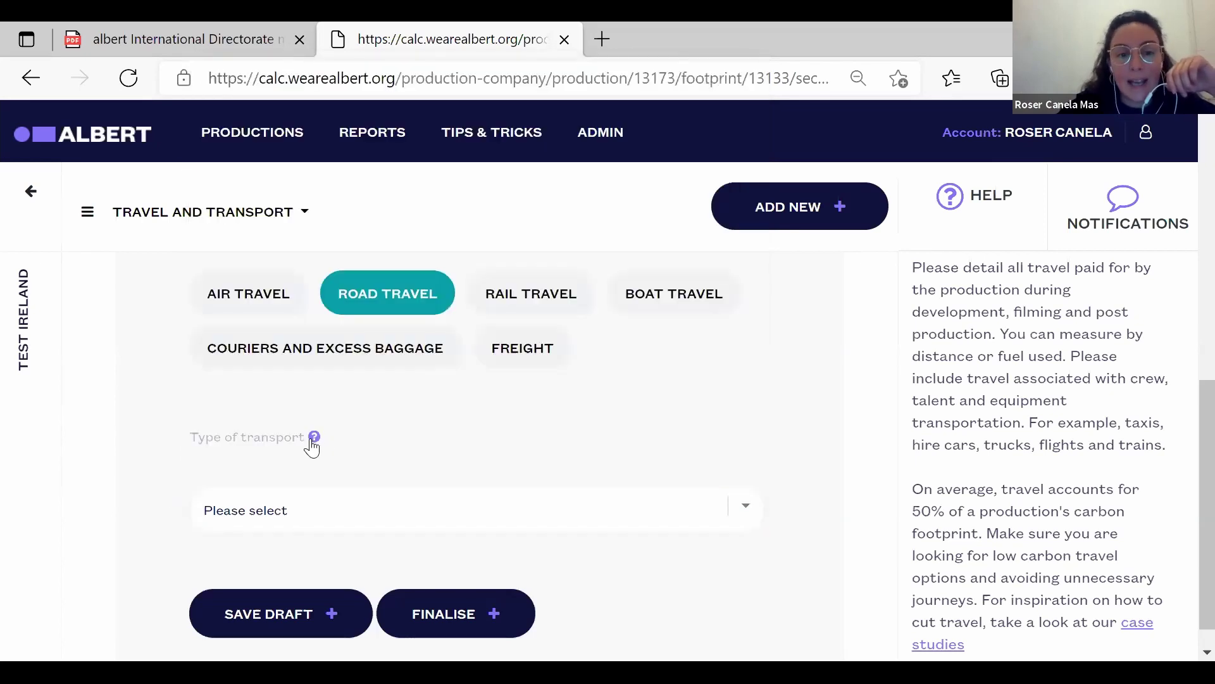
pyautogui.click(313, 440)
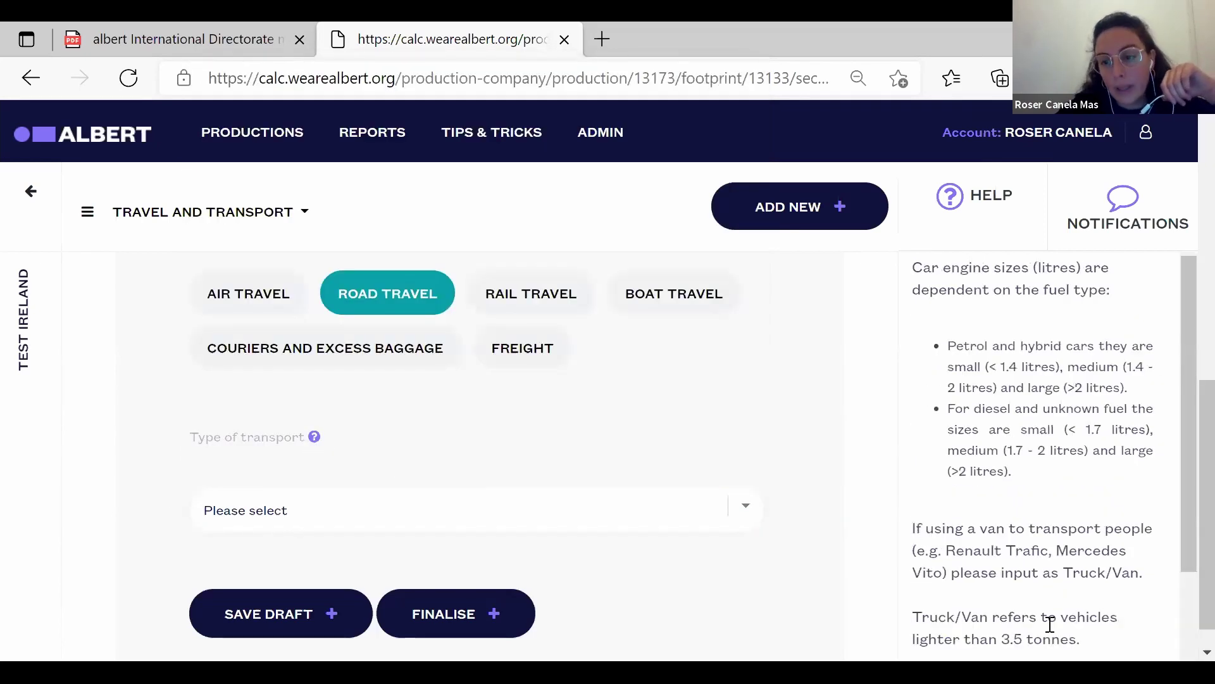
pyautogui.click(749, 514)
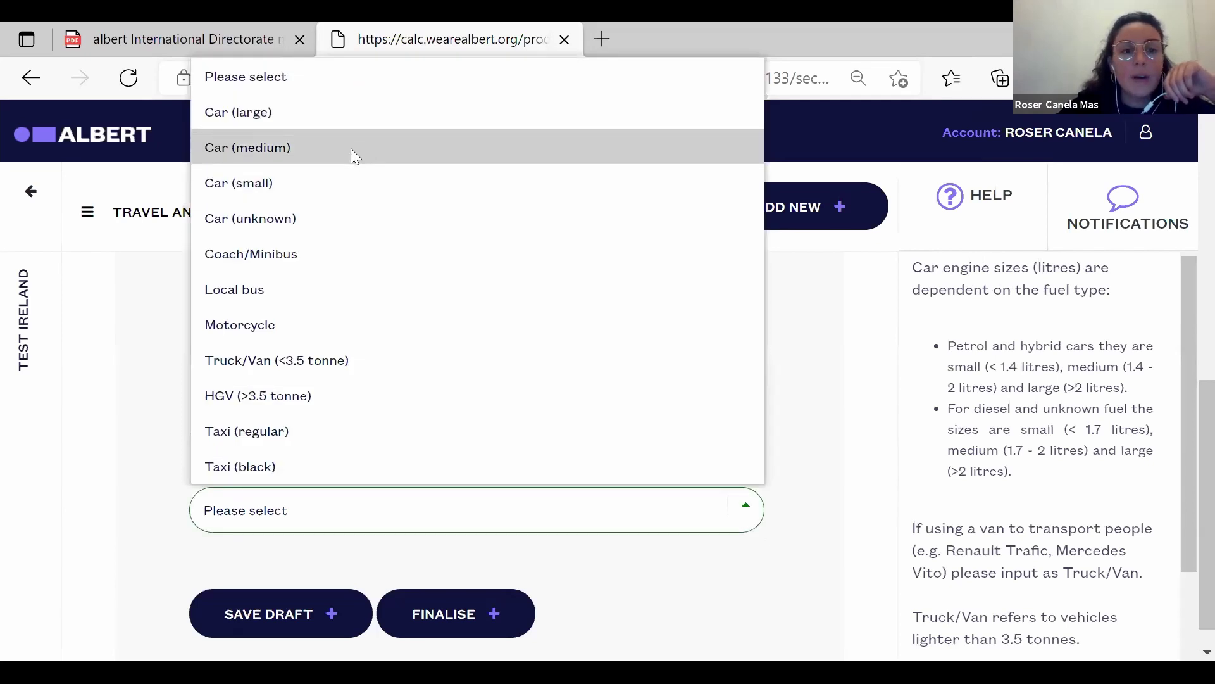
pyautogui.click(351, 148)
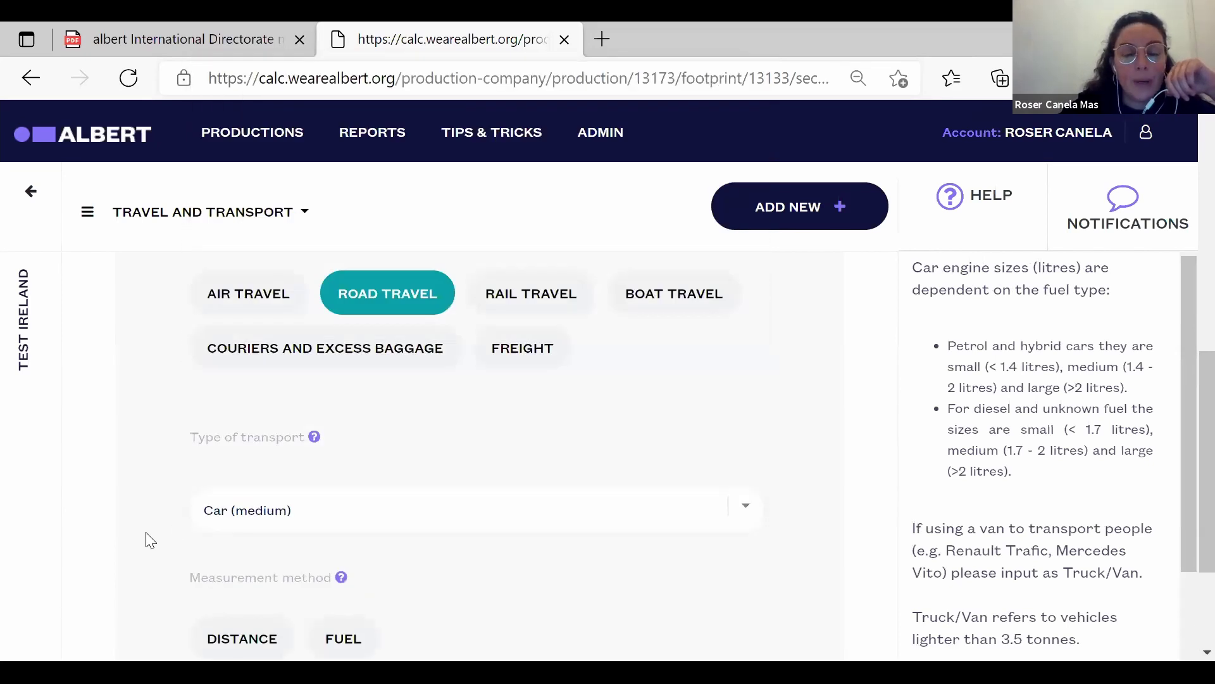
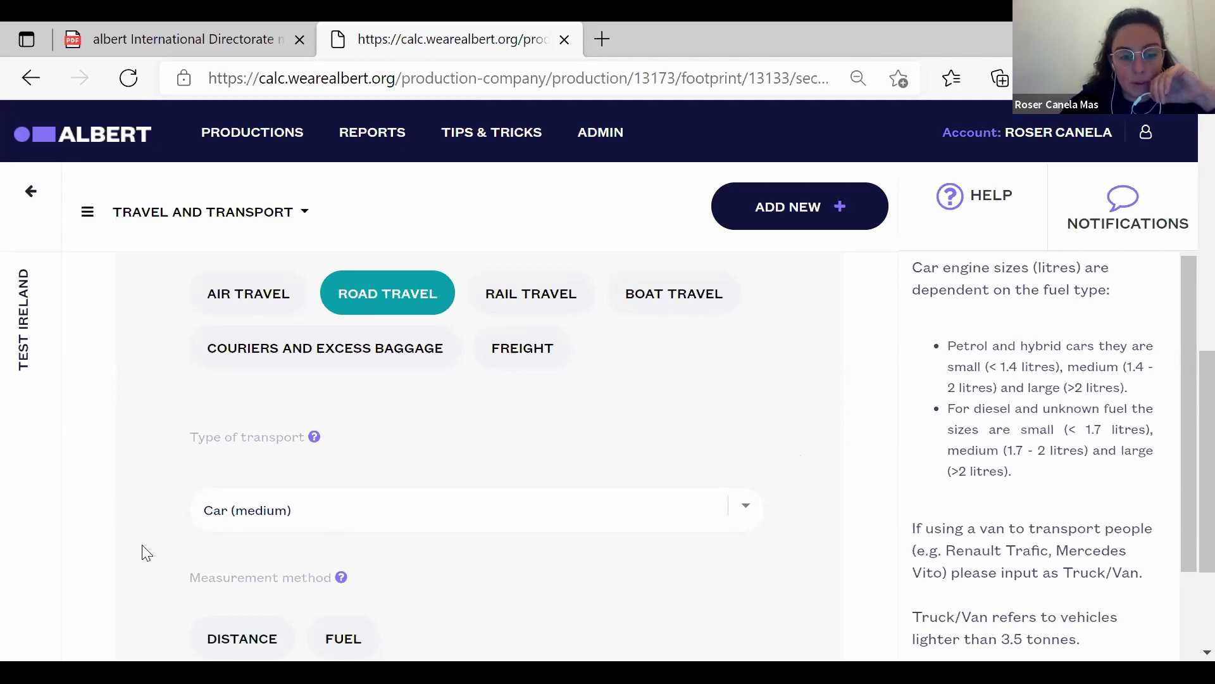
# Toggle the medium-car entry's measurement method between Distance and Fuel, ending on Distance.
pyautogui.scroll(-2, 144, 548)
pyautogui.click(248, 499)
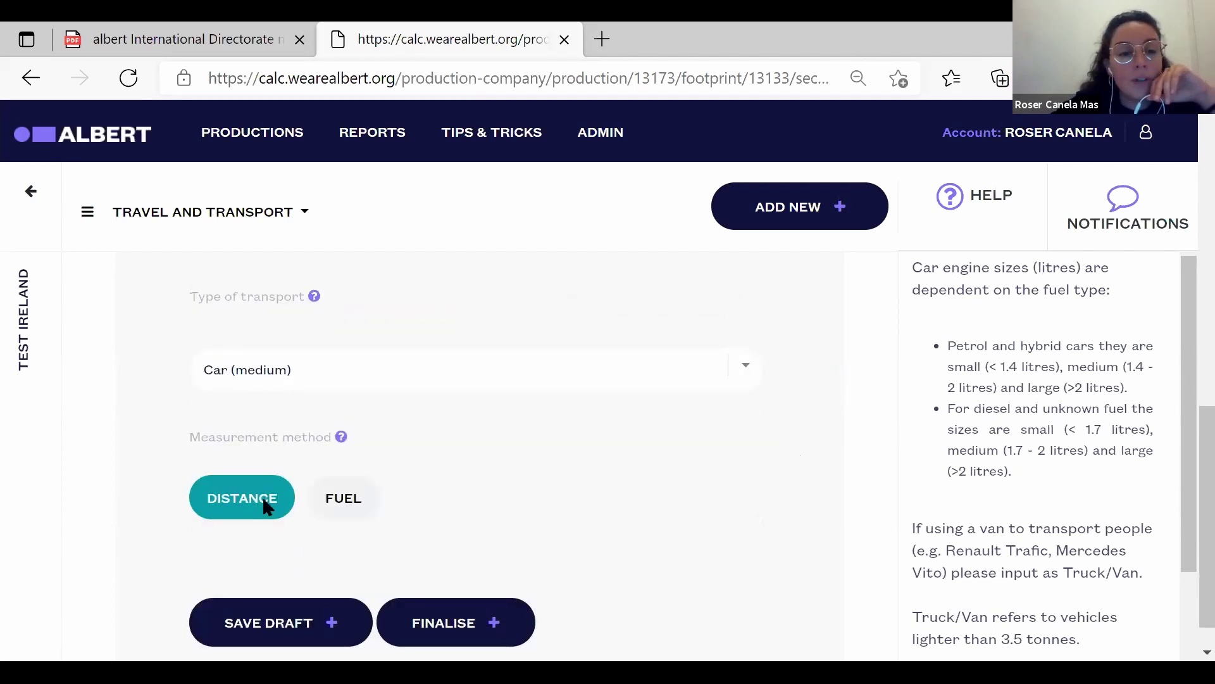
pyautogui.click(344, 503)
pyautogui.click(228, 498)
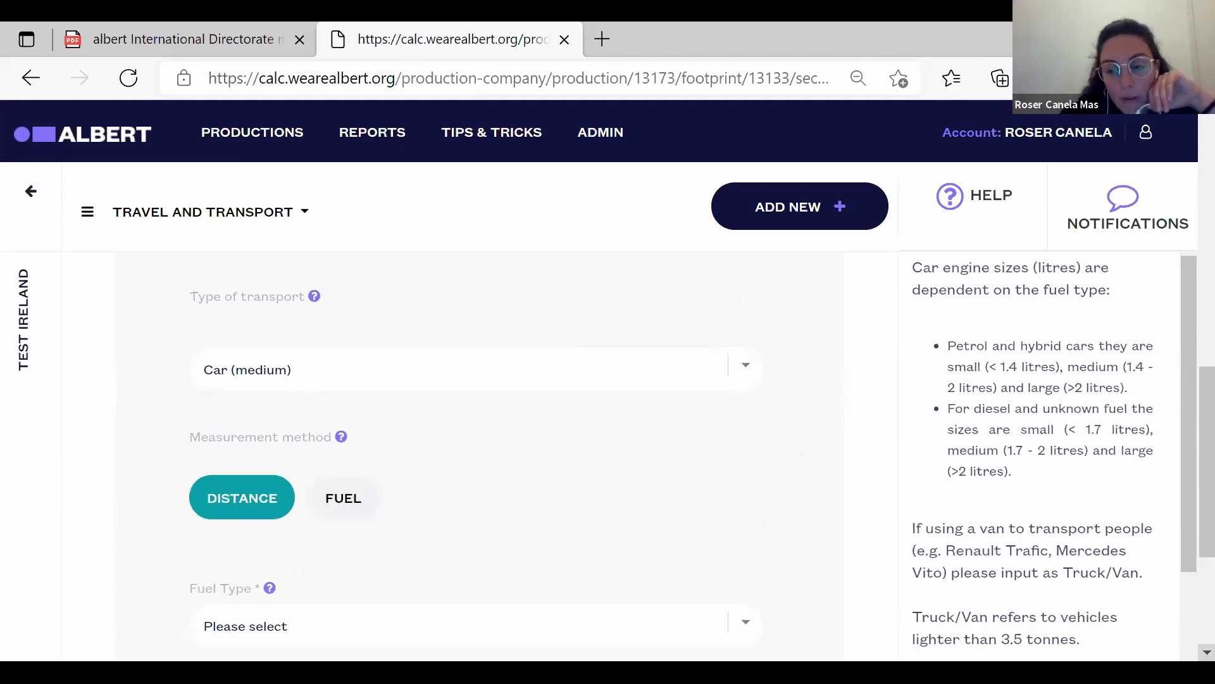
pyautogui.scroll(-2, 480, 455)
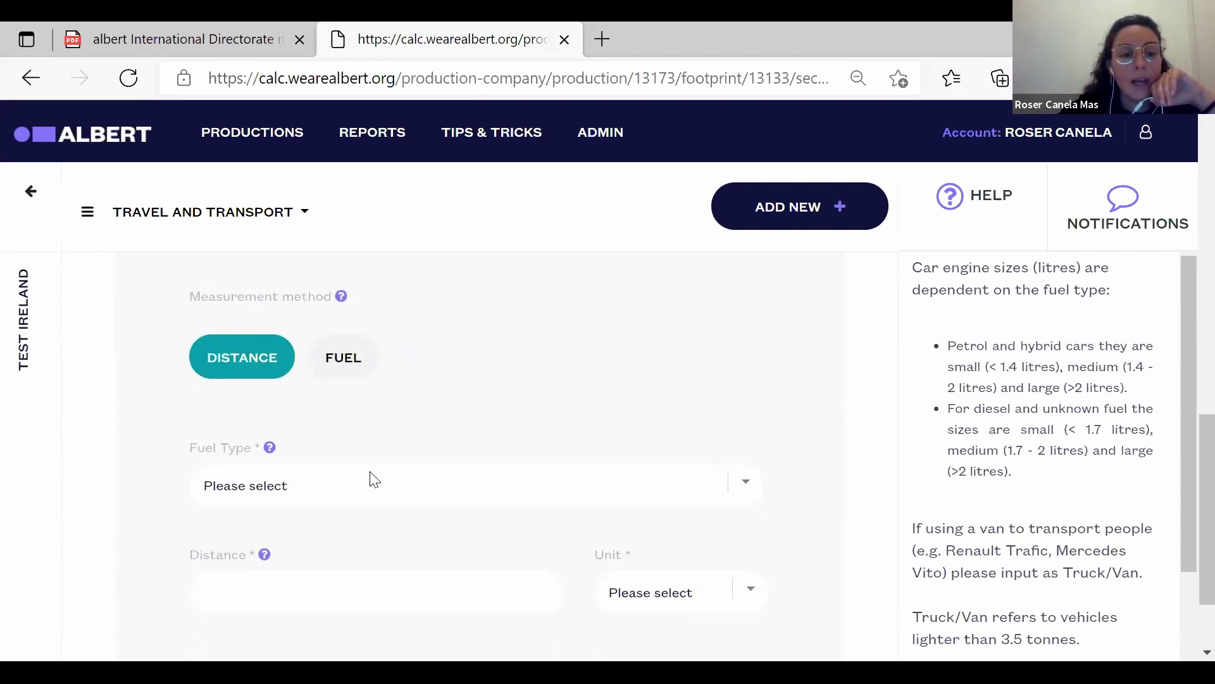
# Choose Gasoline/Petrol fuel, enter a distance of 400, and change the unit from Km to Miles.
pyautogui.click(392, 502)
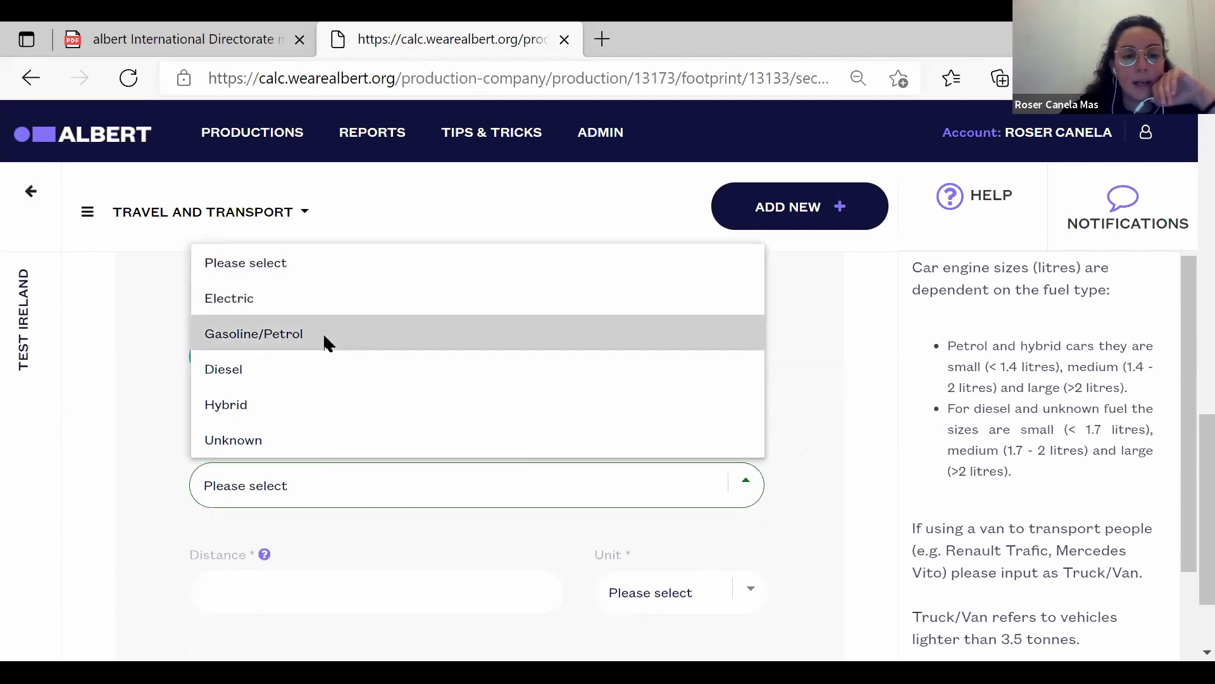
pyautogui.click(325, 343)
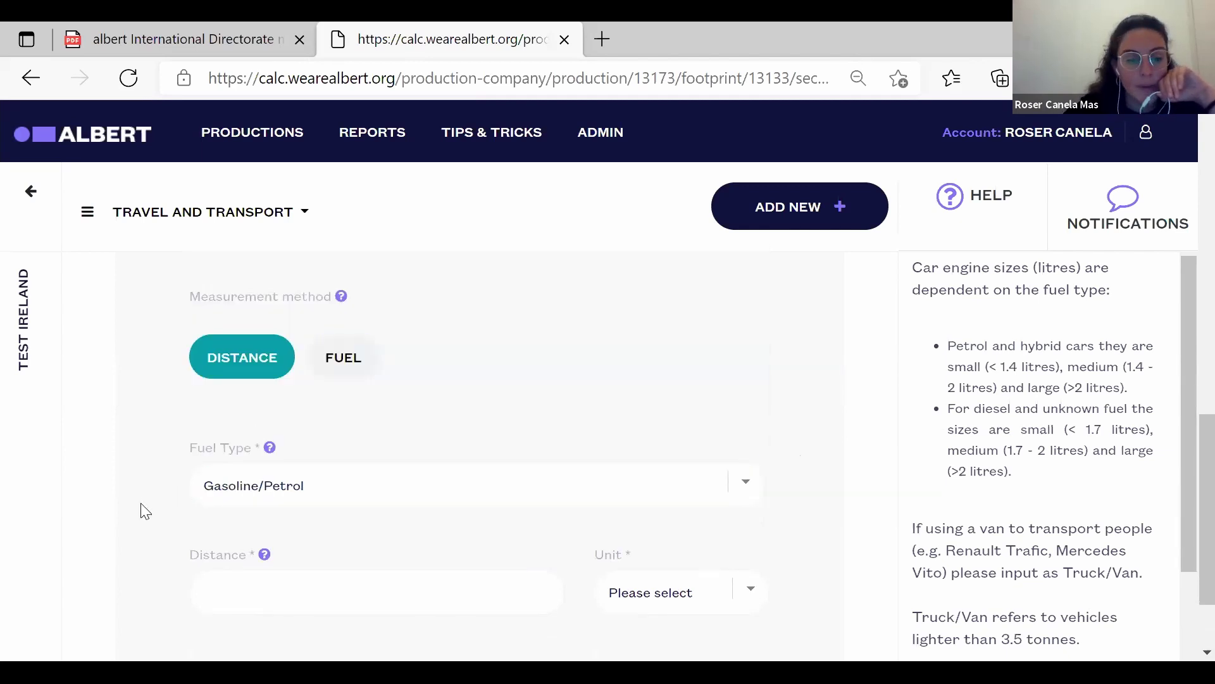
pyautogui.scroll(-2, 145, 511)
pyautogui.click(331, 467)
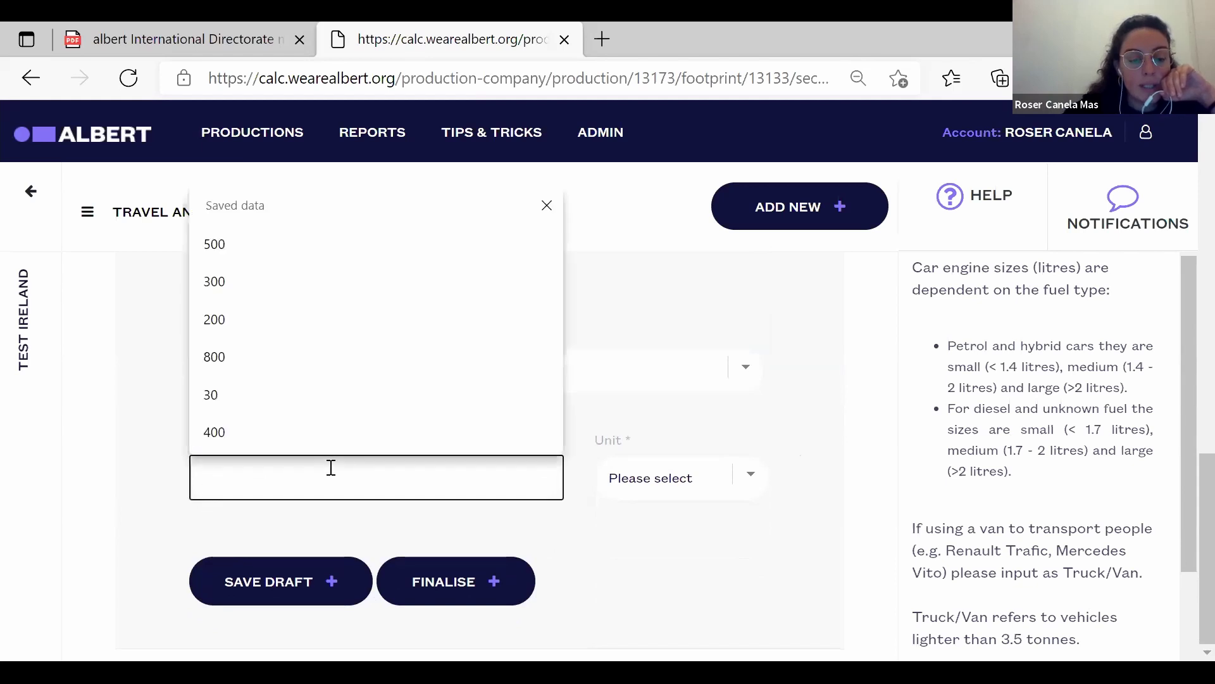
pyautogui.write('40')
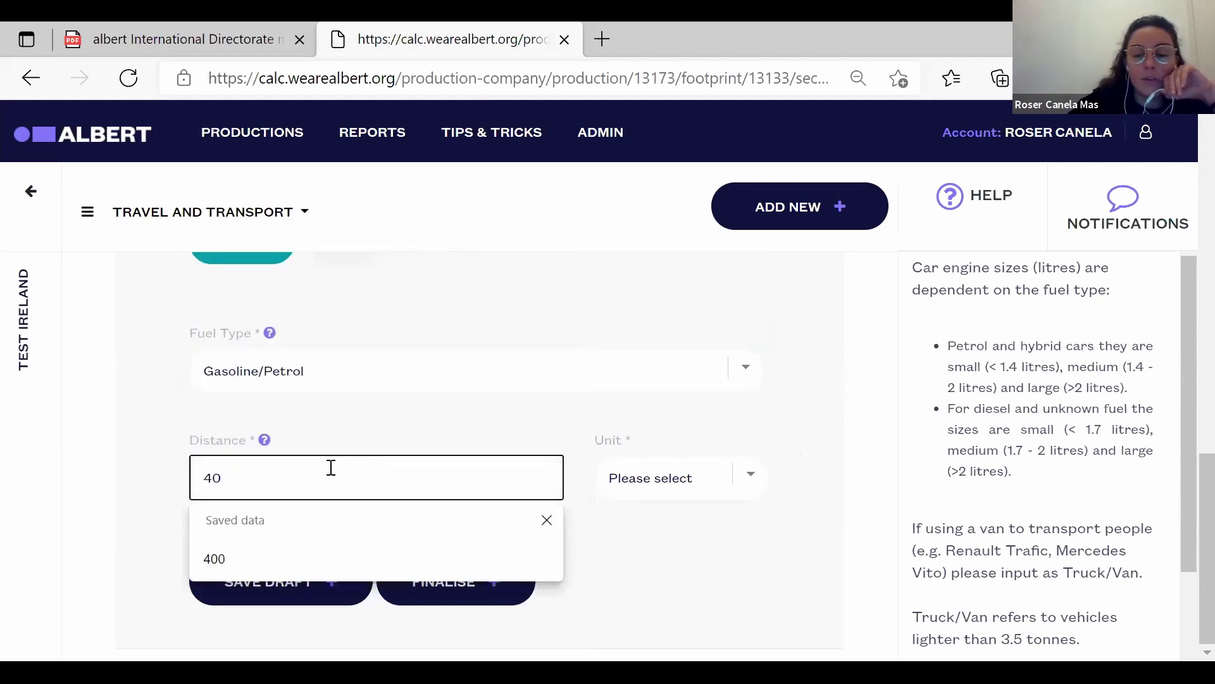
pyautogui.write('0')
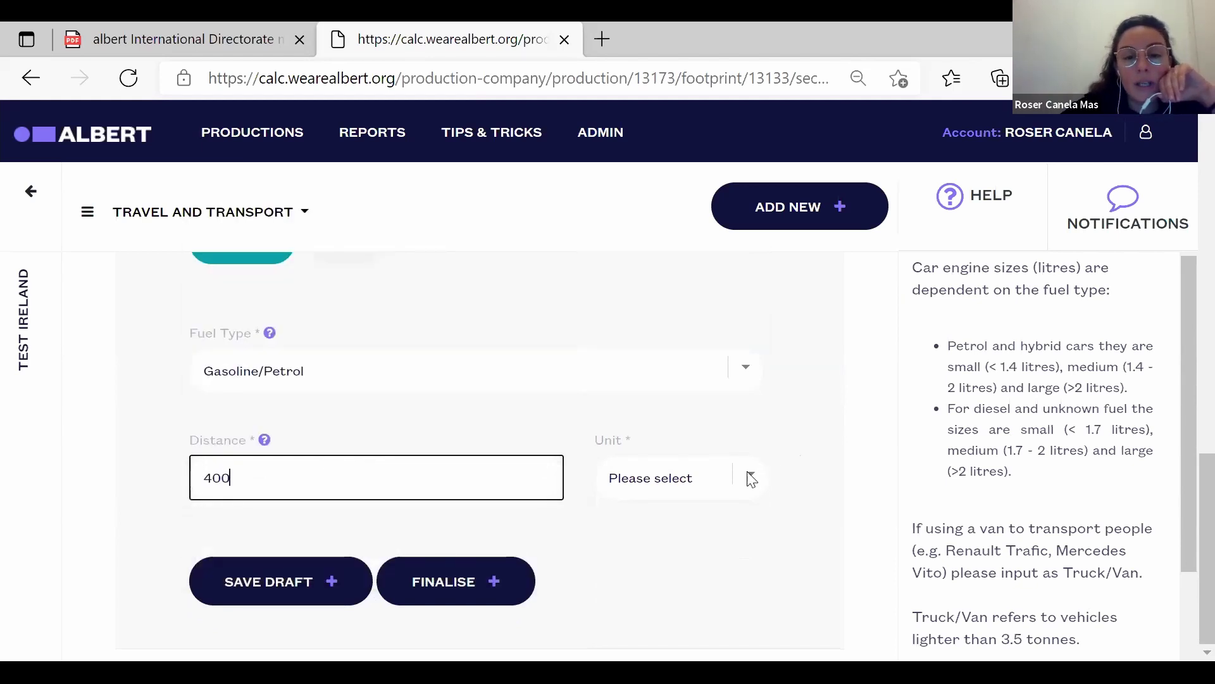
pyautogui.click(751, 479)
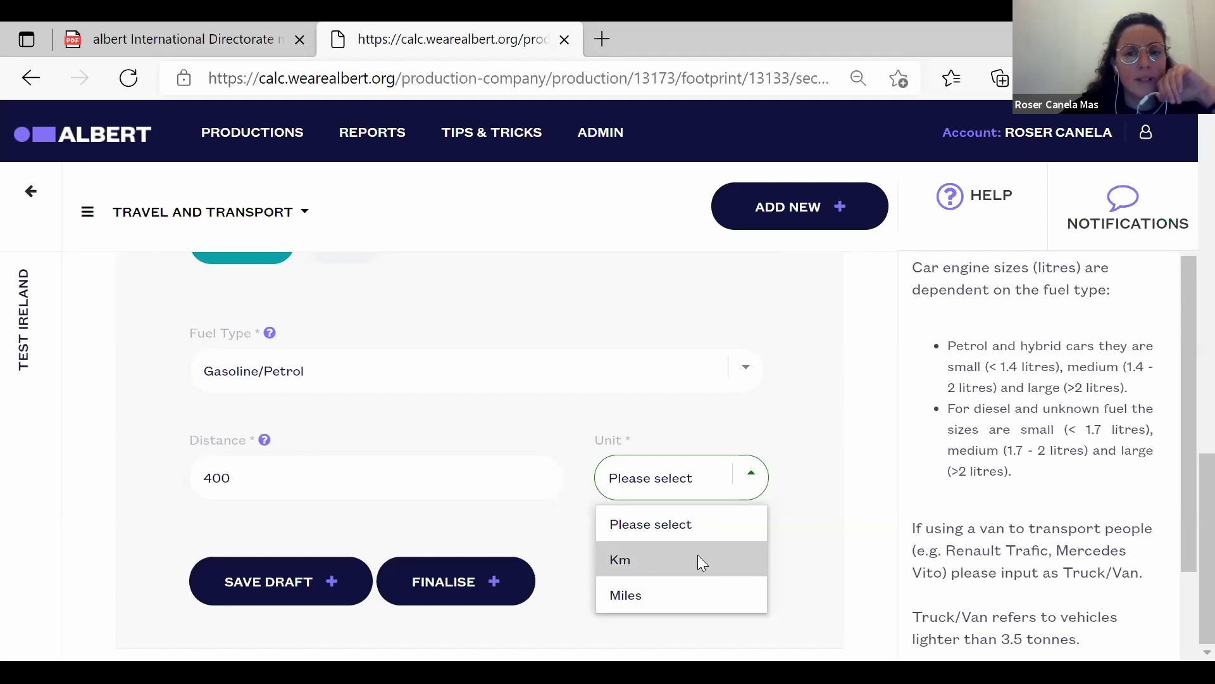
pyautogui.press('Down')
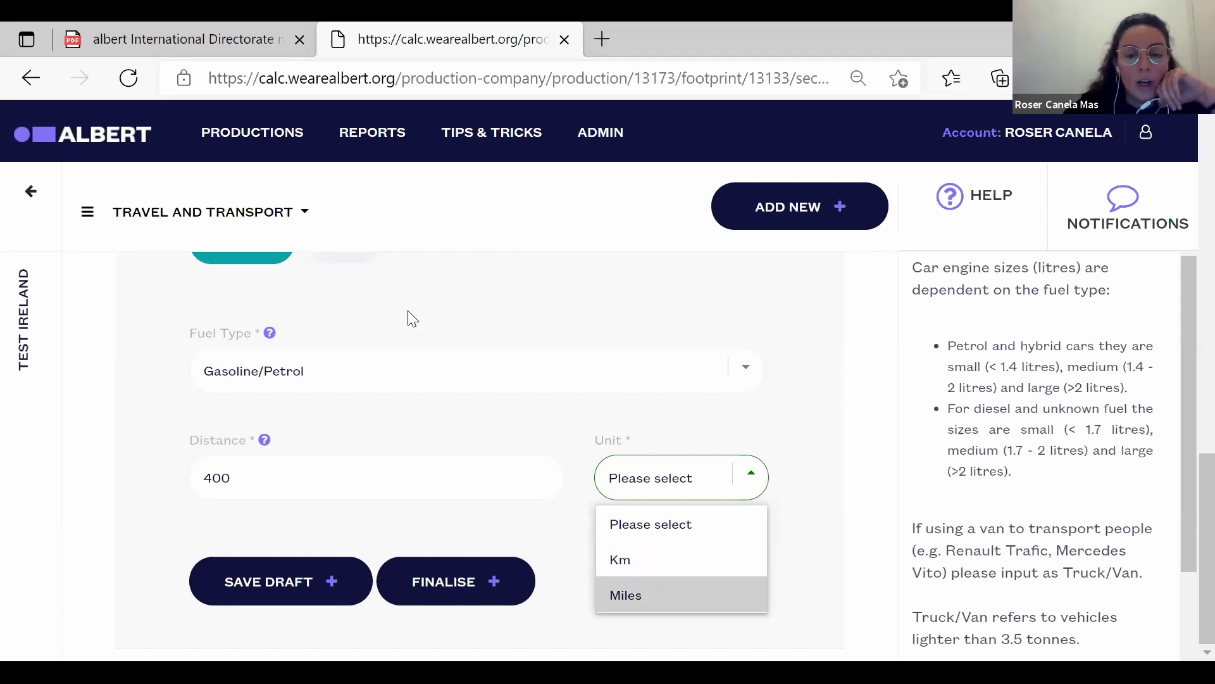
pyautogui.scroll(2, 408, 319)
# Measure the car by fuel, choose Gasoline/Petrol, and enter a fuel amount of 100.
pyautogui.click(355, 378)
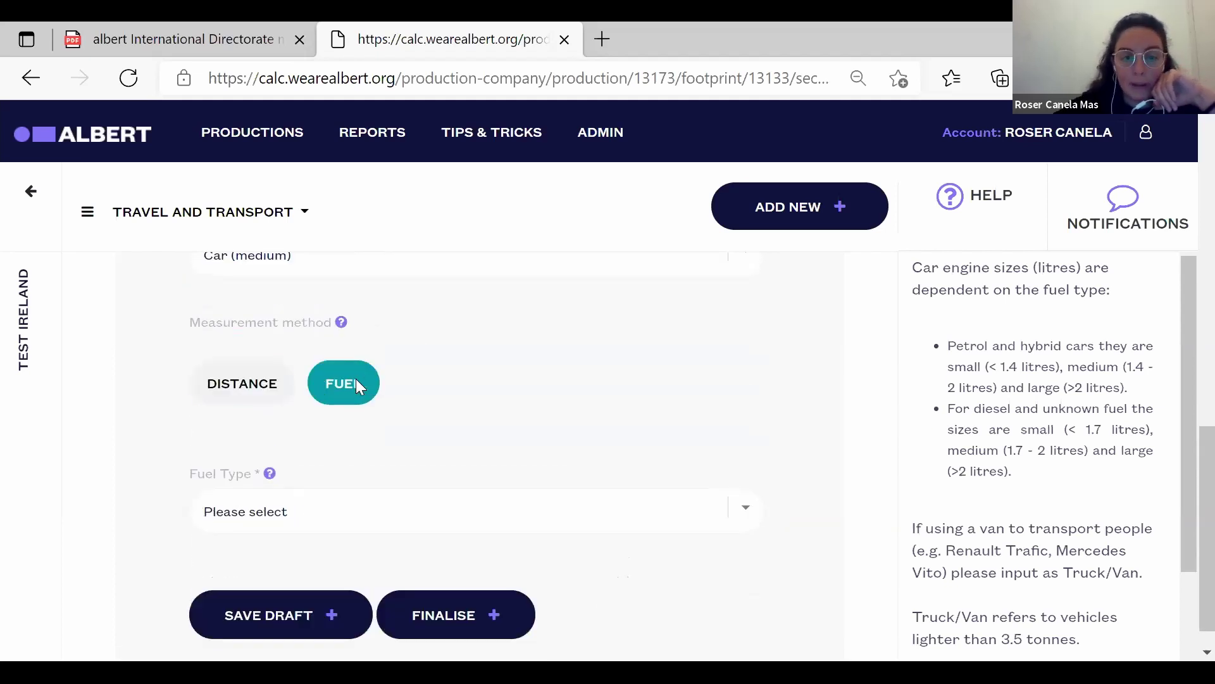
pyautogui.click(371, 527)
pyautogui.click(331, 180)
pyautogui.click(155, 586)
pyautogui.scroll(-3, 152, 586)
pyautogui.click(261, 458)
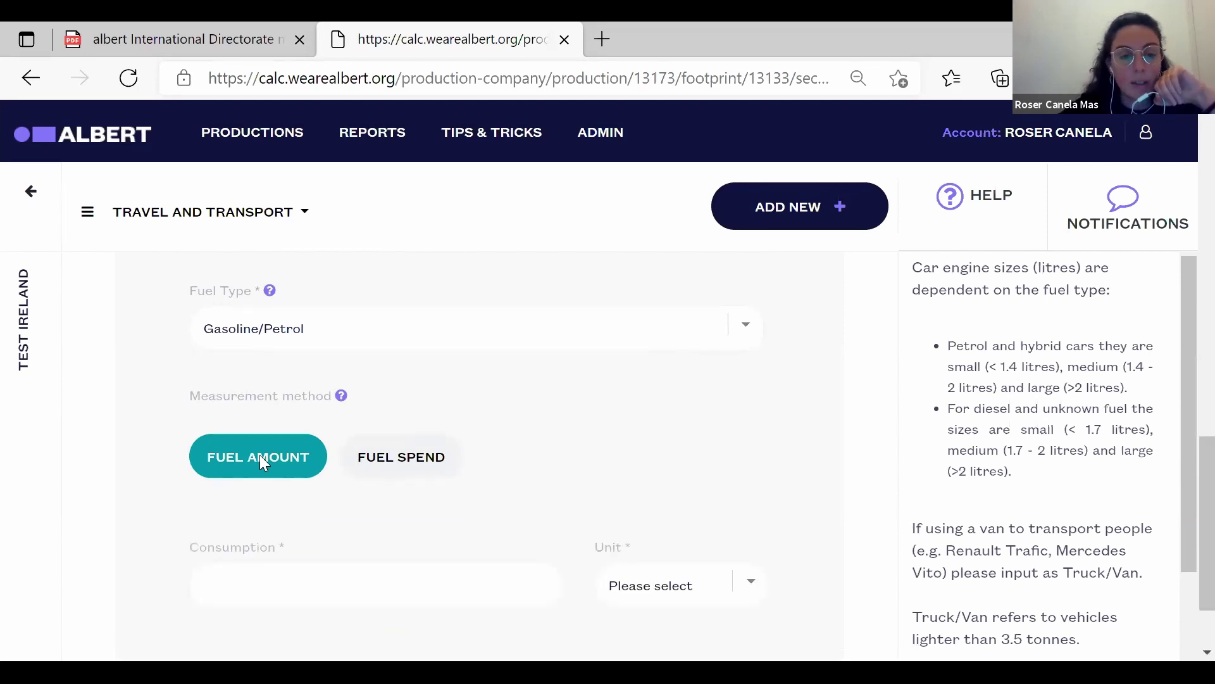
pyautogui.click(429, 583)
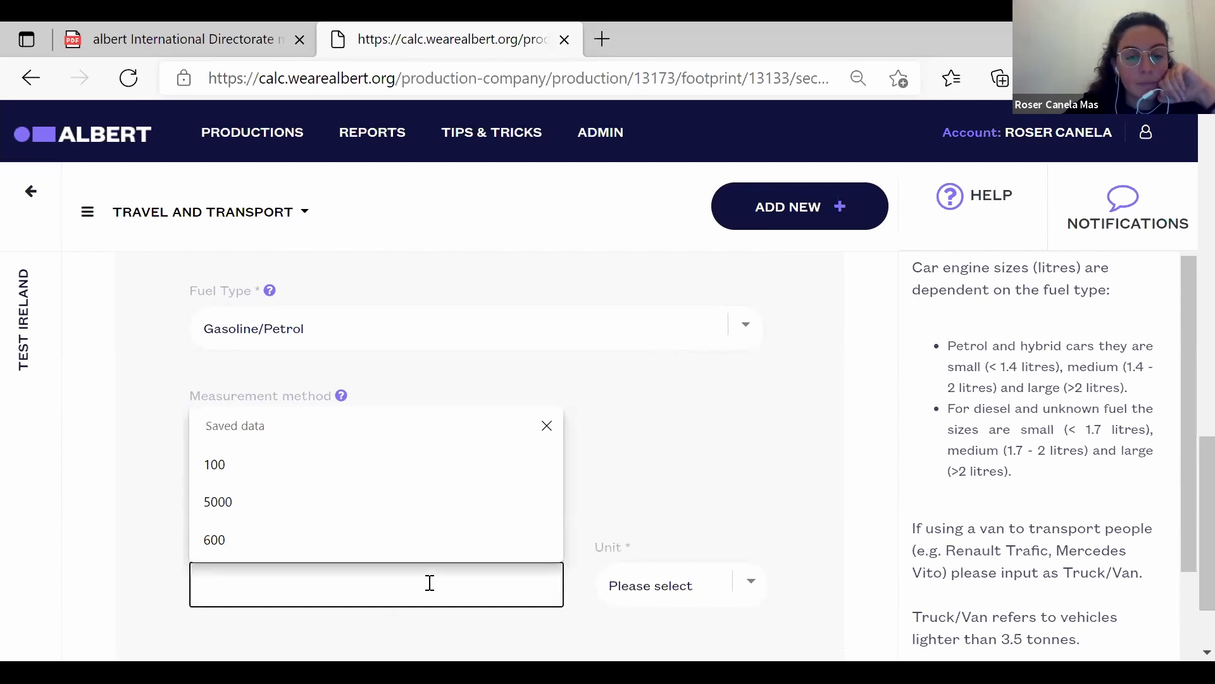
pyautogui.click(398, 479)
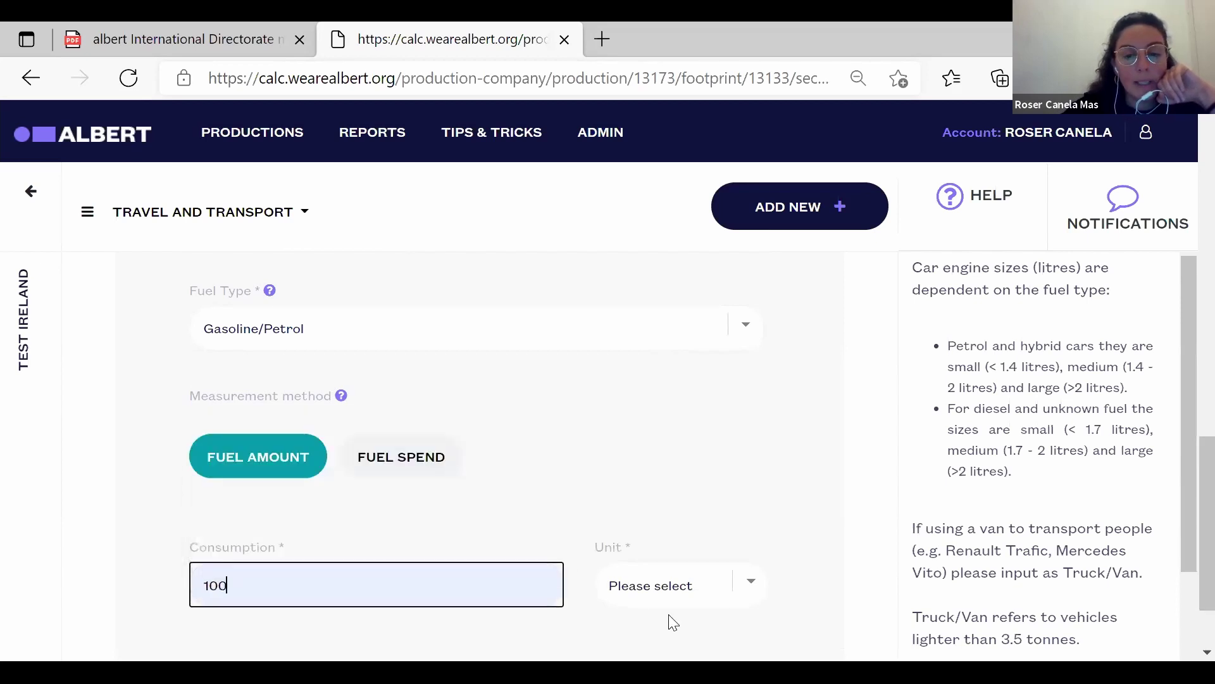
pyautogui.click(680, 605)
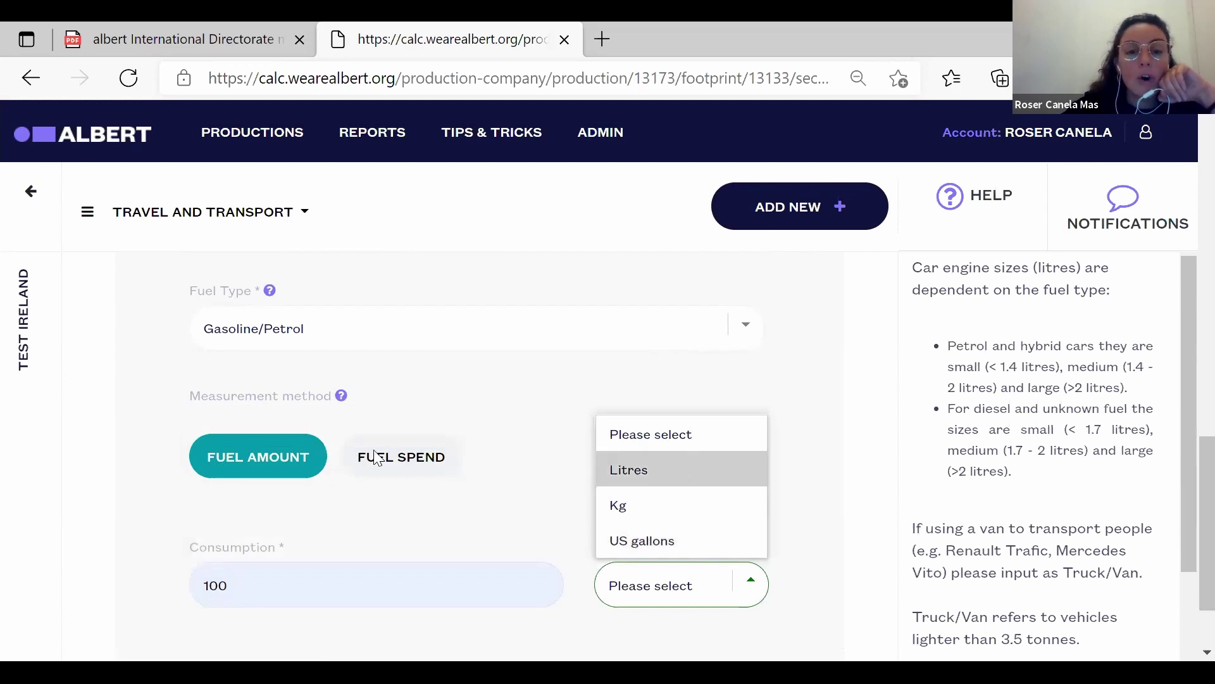
# Switch to fuel spend, enter a total spend of 5000 EUR, and save Prod cars as a draft.
pyautogui.click(398, 458)
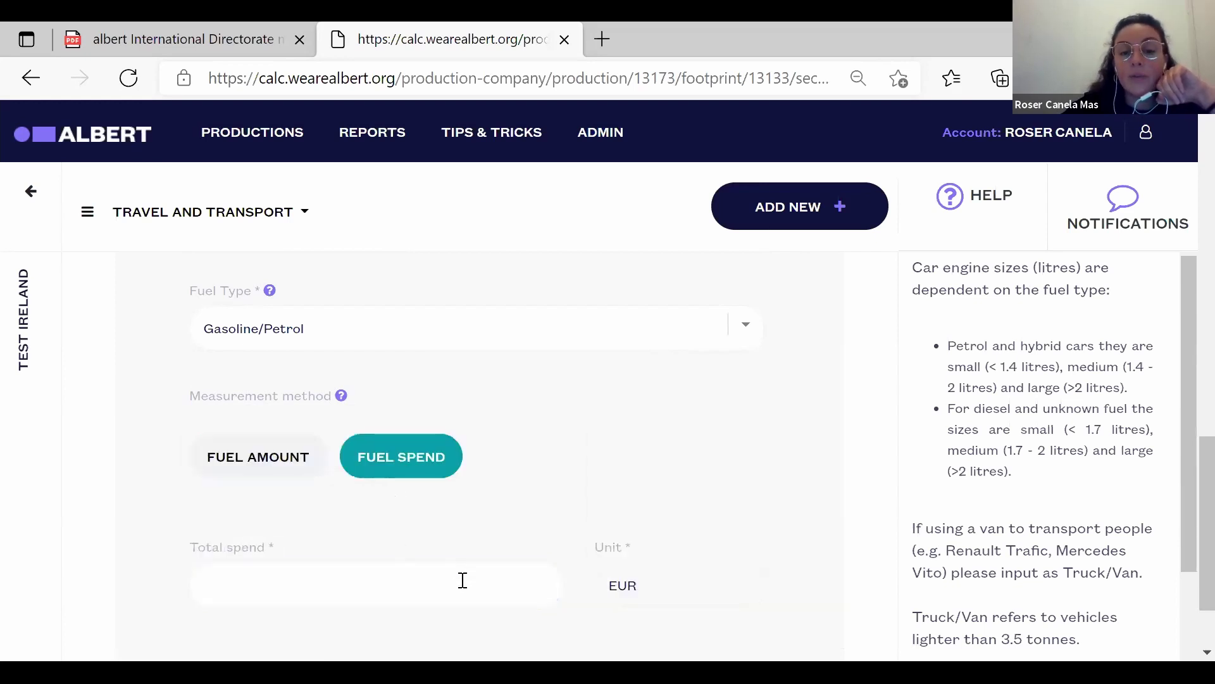
pyautogui.click(543, 581)
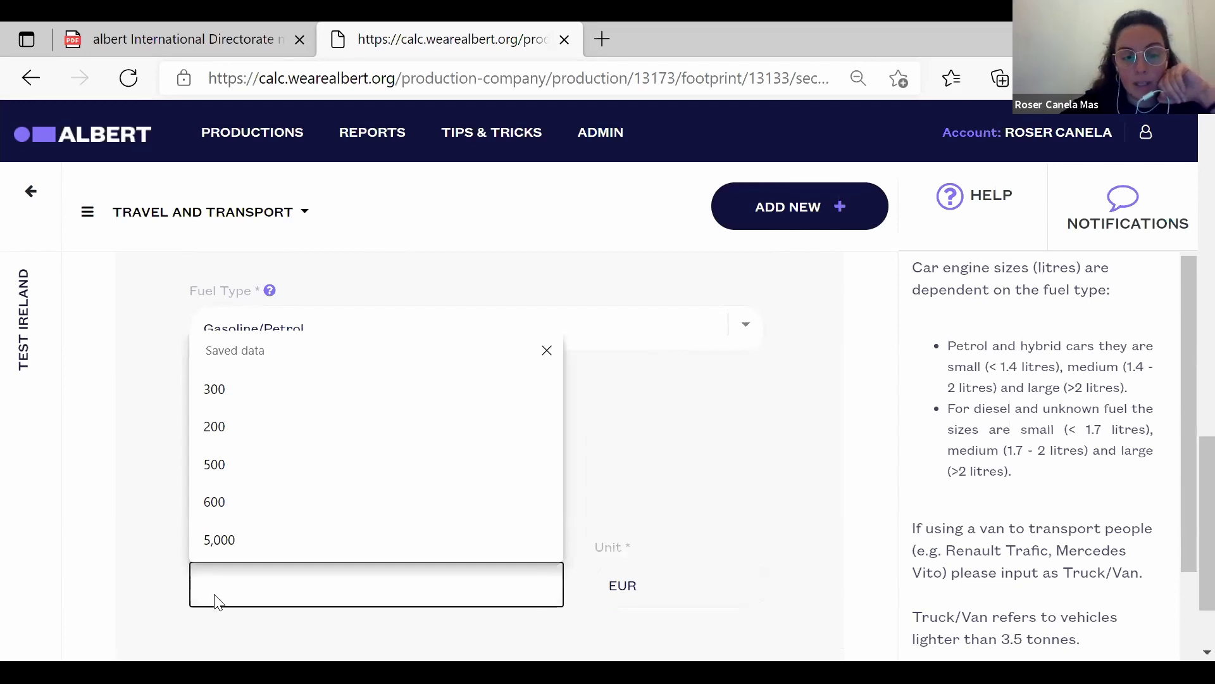
pyautogui.write('500')
pyautogui.click(136, 603)
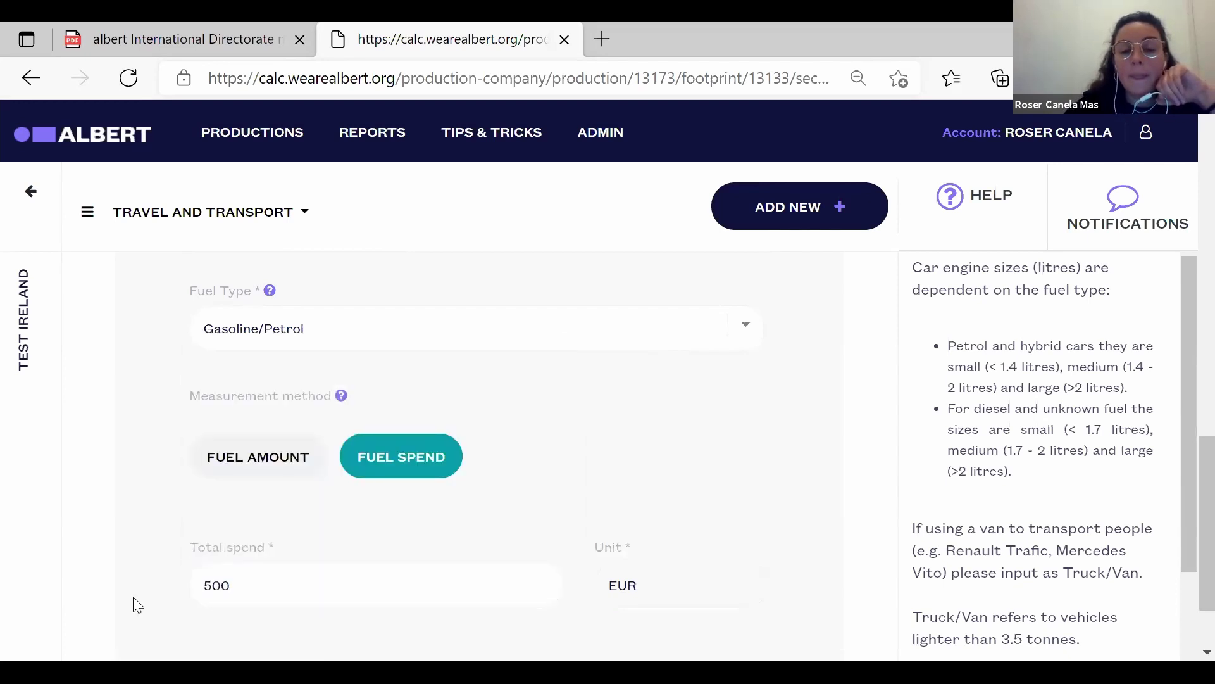
pyautogui.scroll(-1, 136, 603)
pyautogui.click(273, 514)
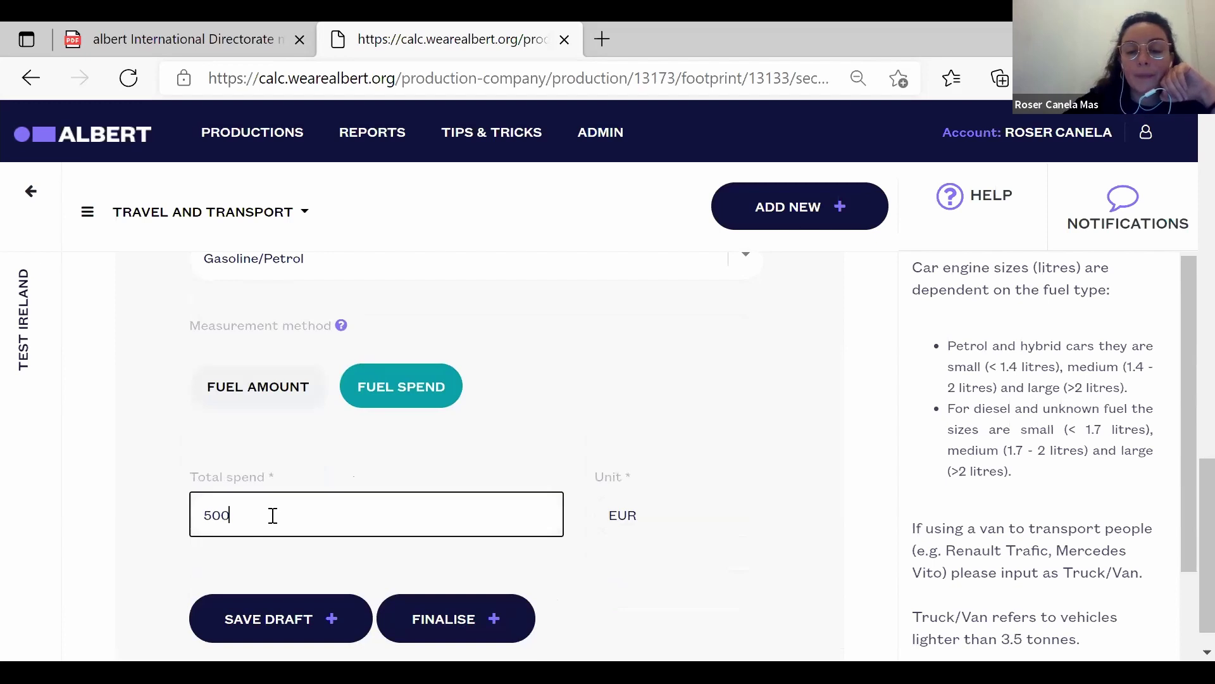
pyautogui.click(146, 555)
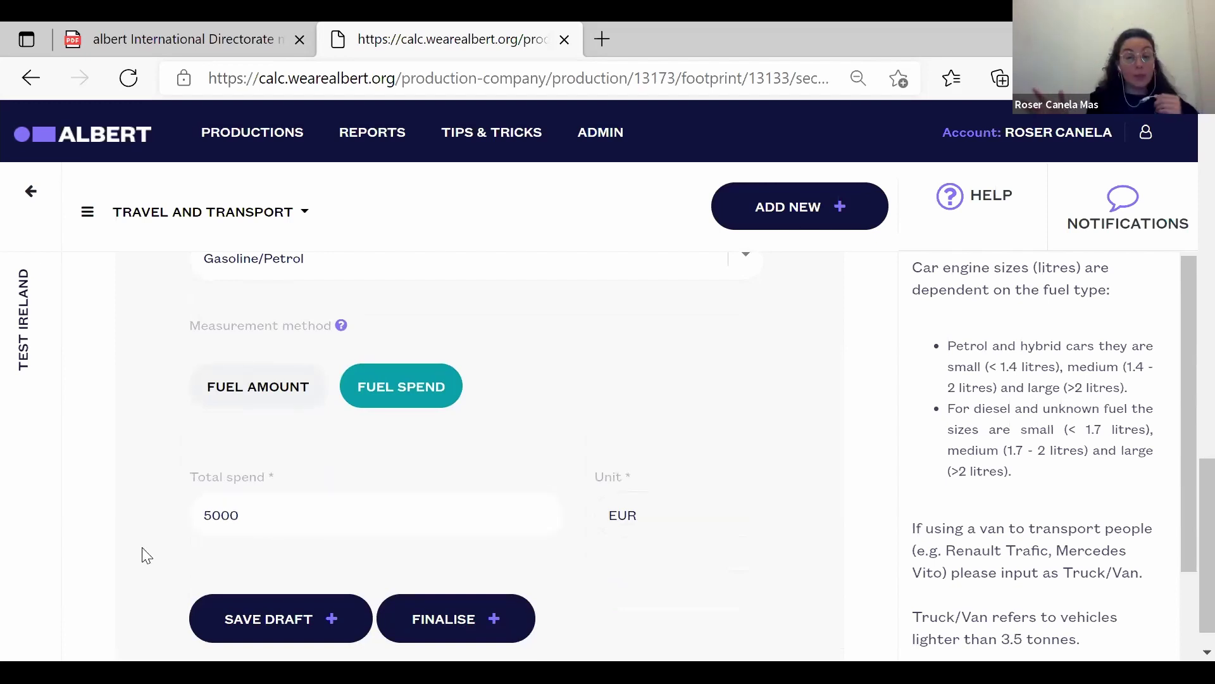
pyautogui.click(303, 618)
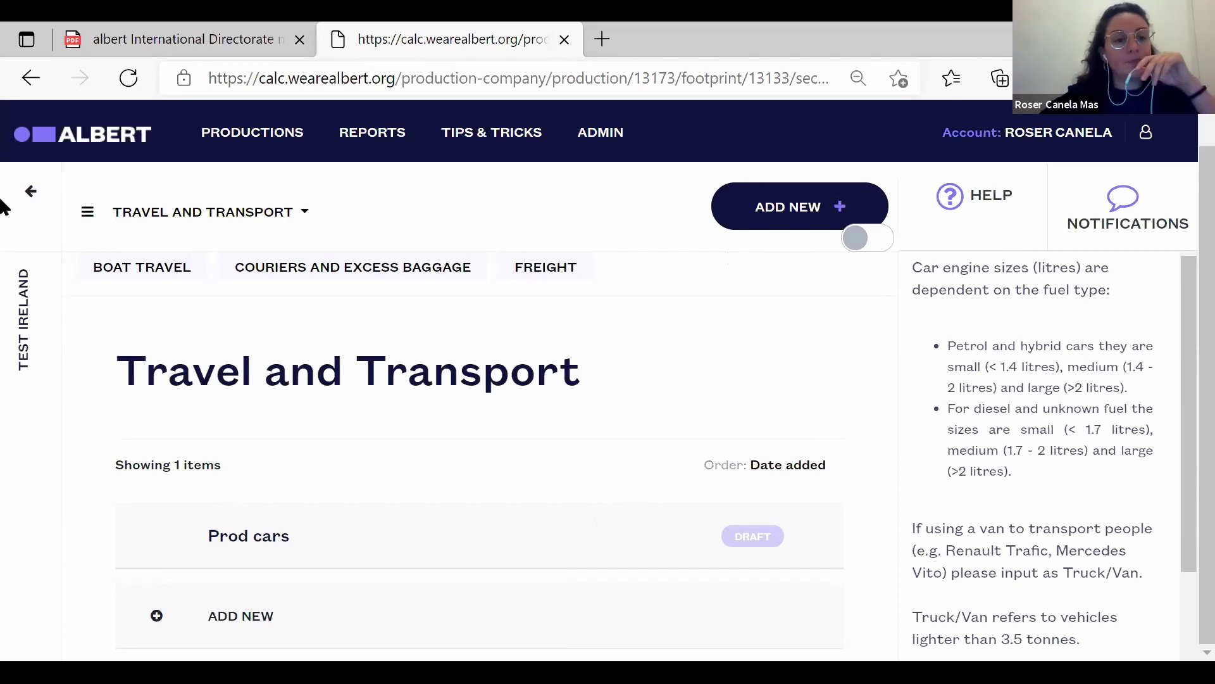
# Return to the Test Ireland footprint page and review the £106.76 offset cost and Non-filming spaces summary.
pyautogui.click(35, 200)
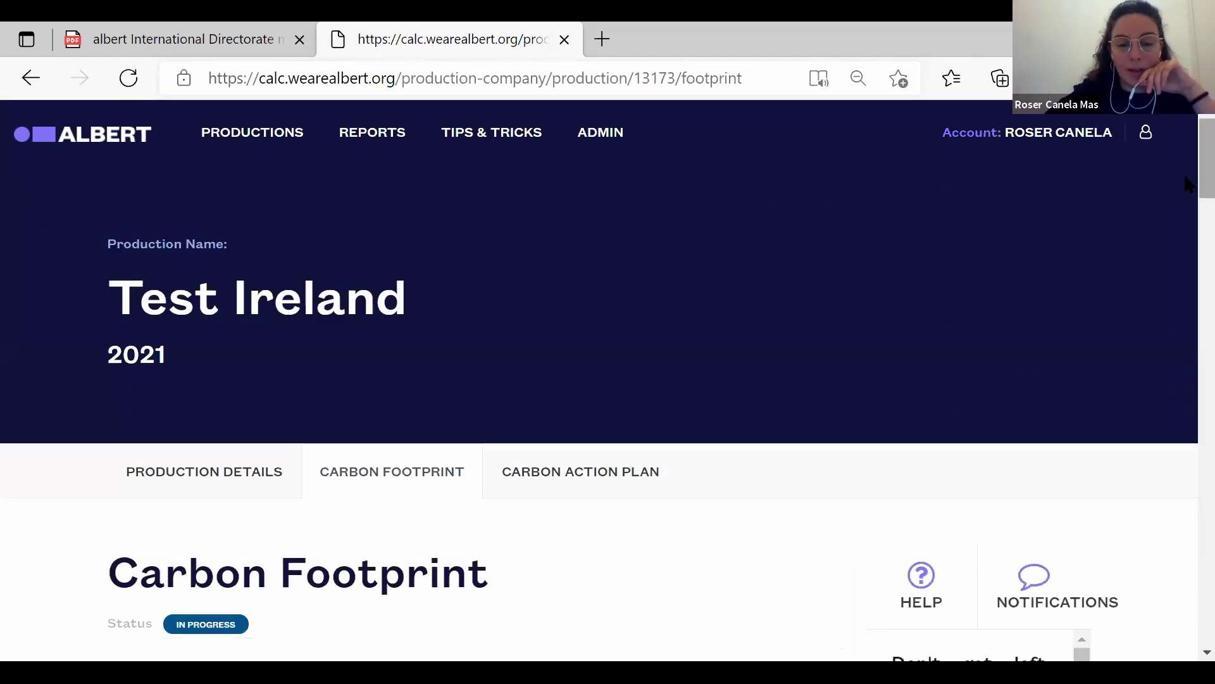
pyautogui.scroll(-5, 1173, 267)
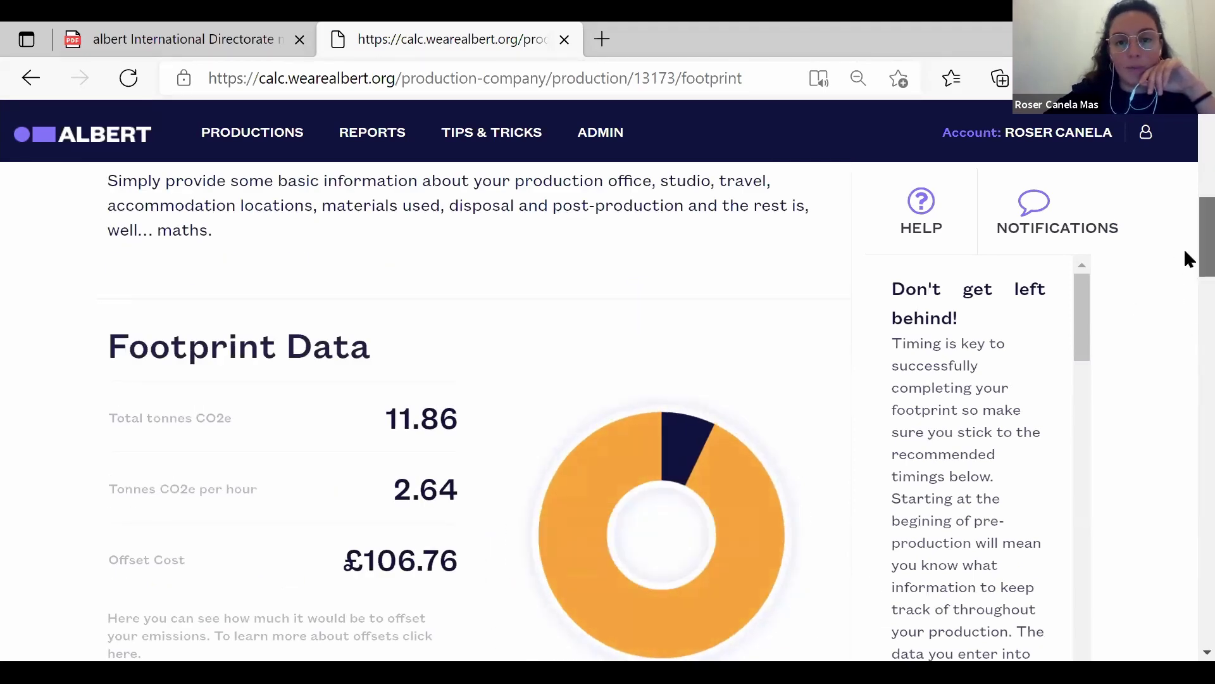
pyautogui.scroll(-4, 1185, 253)
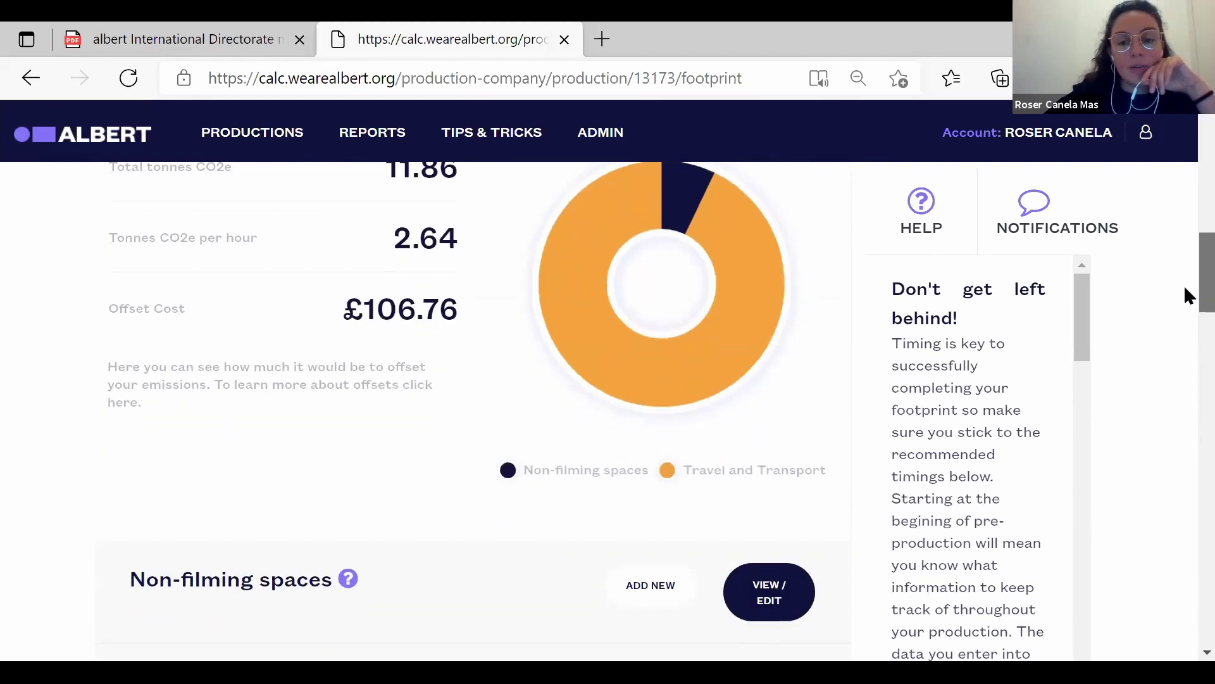
pyautogui.scroll(-2, 1186, 304)
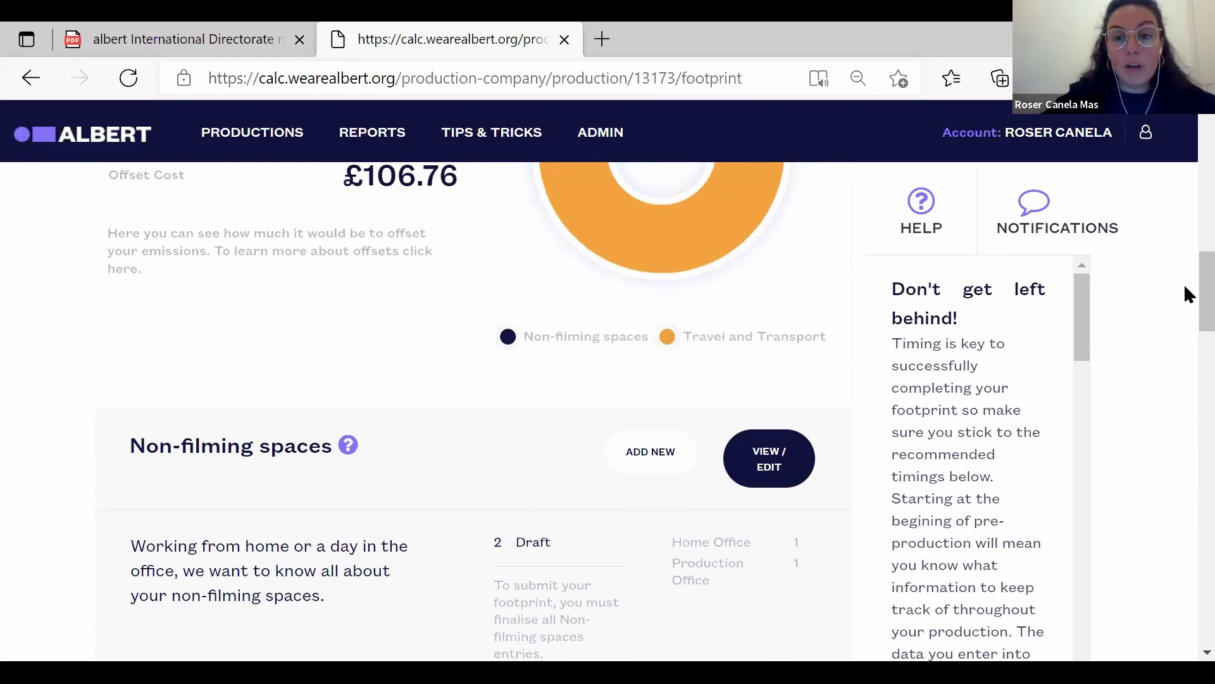
pyautogui.scroll(-7, 1185, 316)
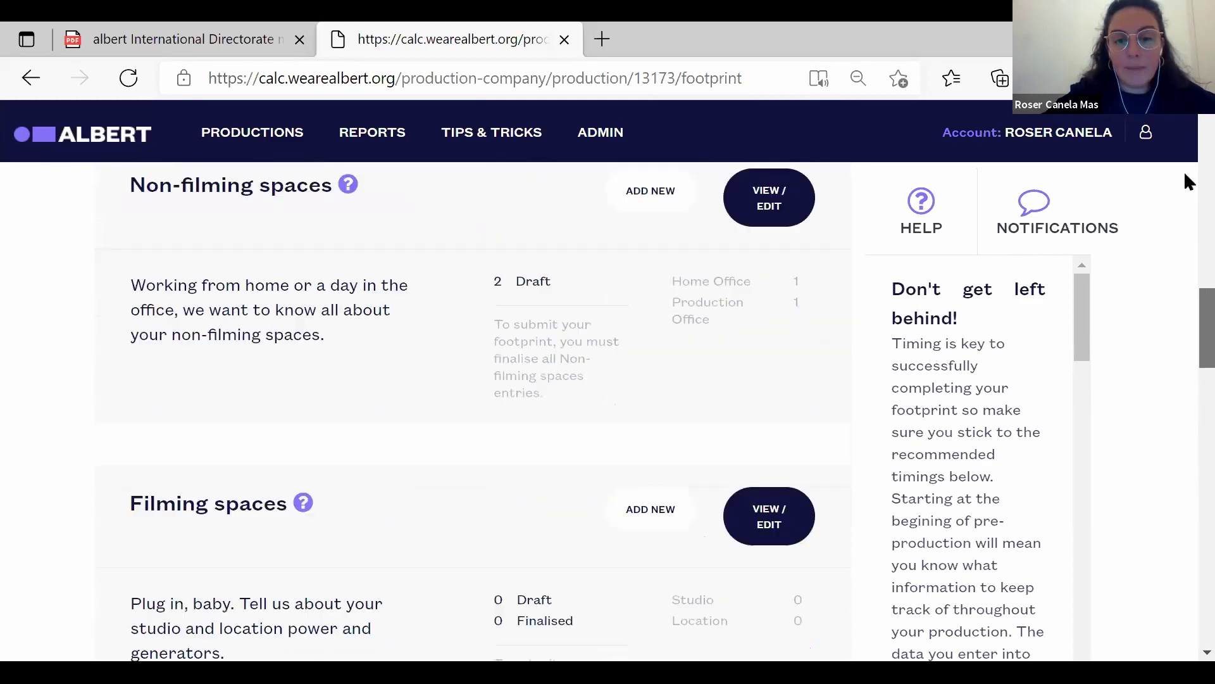
pyautogui.scroll(15, 1186, 184)
pyautogui.scroll(7, 1188, 165)
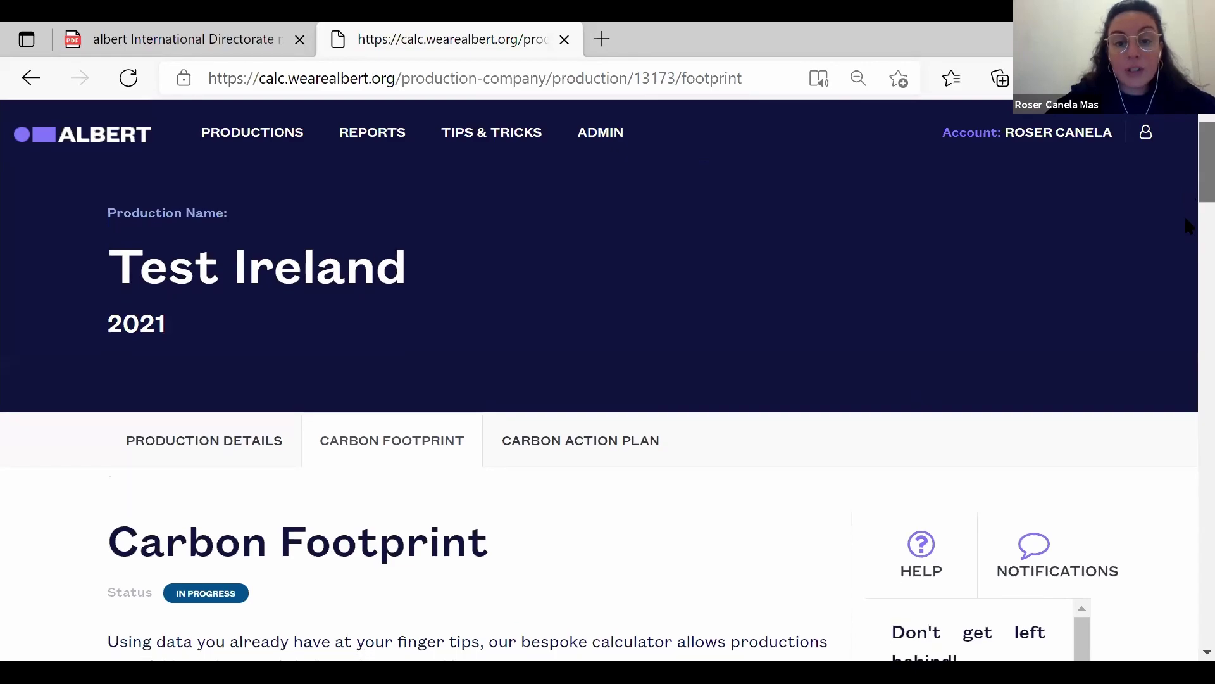
pyautogui.scroll(-2, 1189, 261)
pyautogui.scroll(-12, 1189, 262)
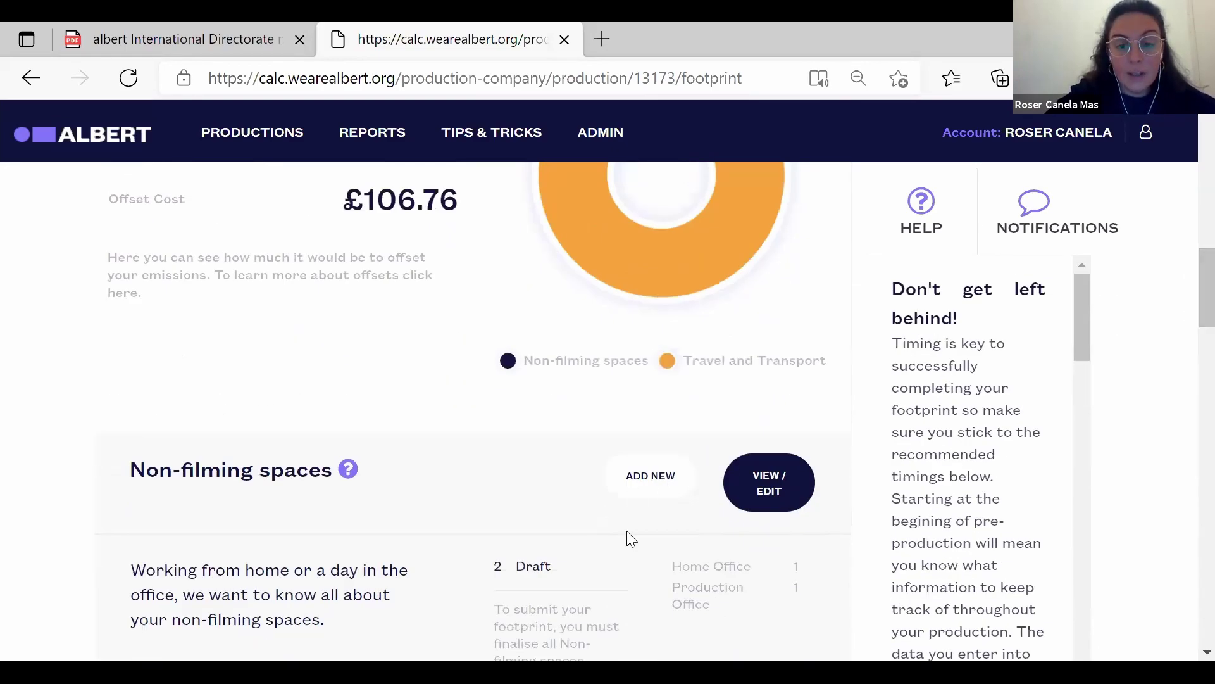
# Change Prod office to 10 desk workers and finalise it.
pyautogui.click(774, 499)
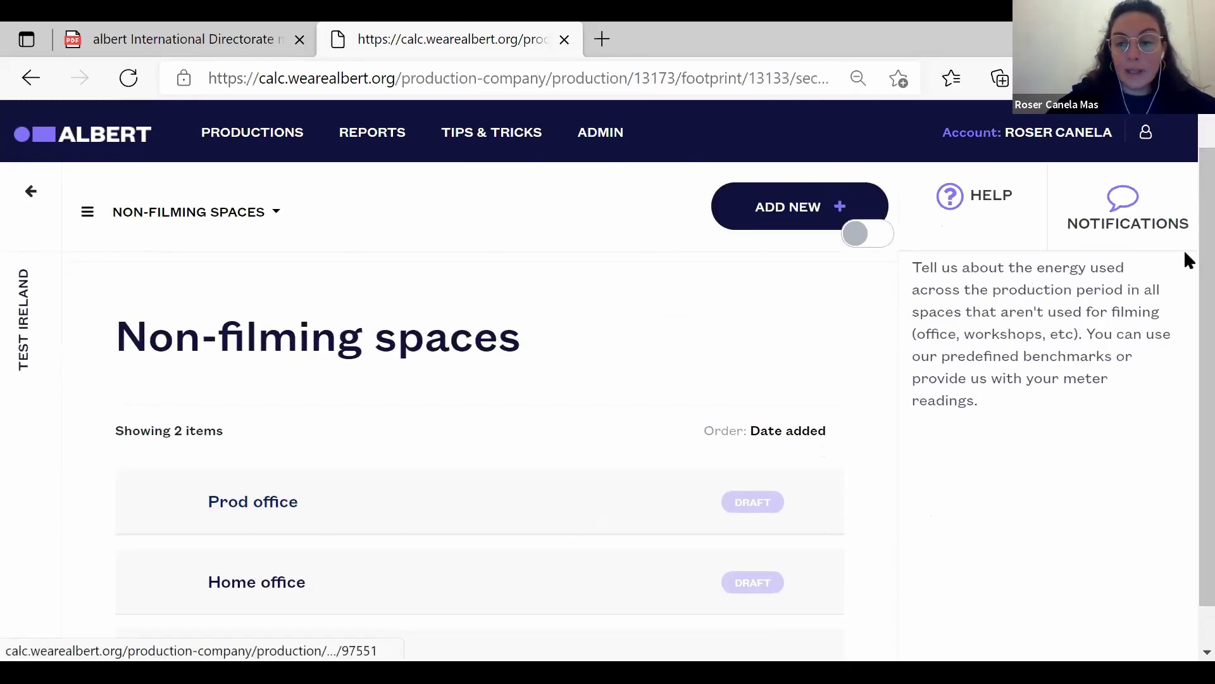
pyautogui.scroll(-9, 1183, 290)
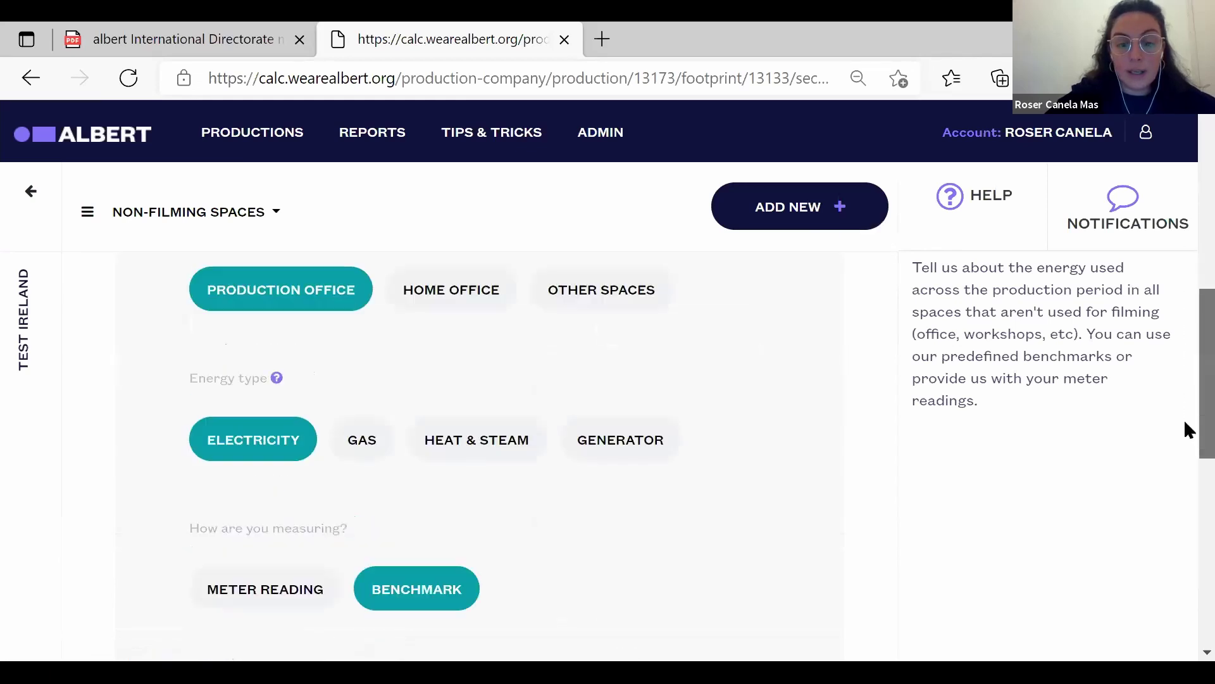
pyautogui.scroll(-5, 1187, 494)
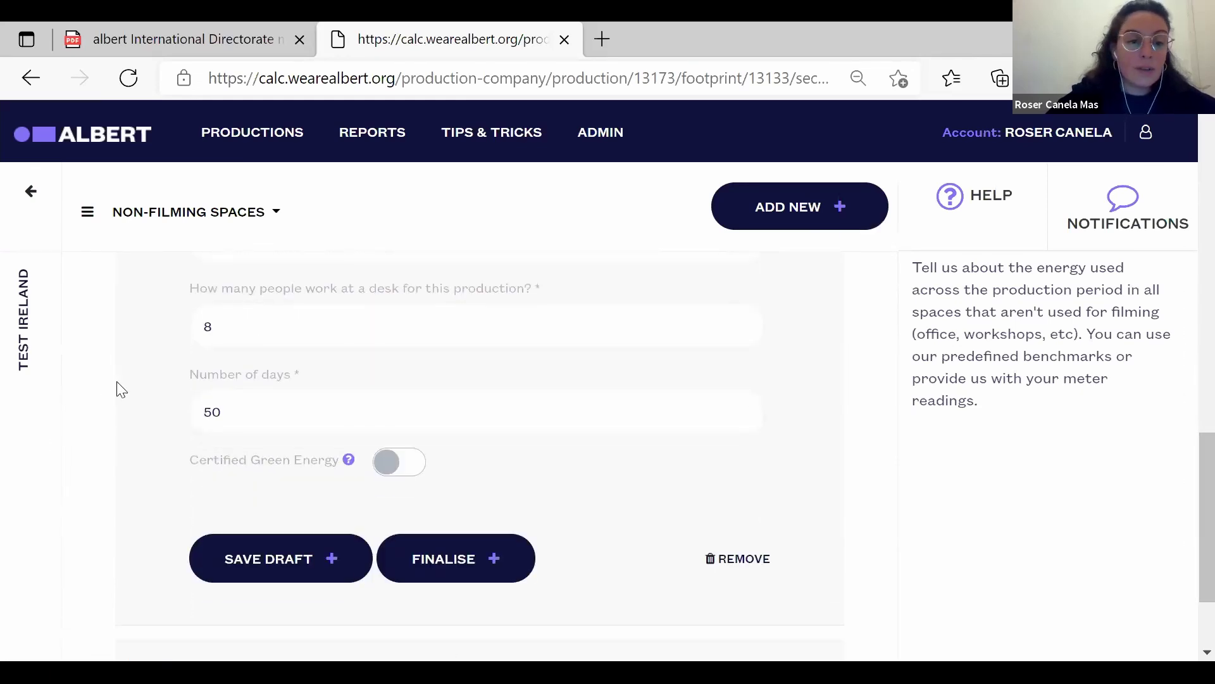
pyautogui.click(253, 341)
pyautogui.press('BackSpace')
pyautogui.write('10')
pyautogui.click(455, 561)
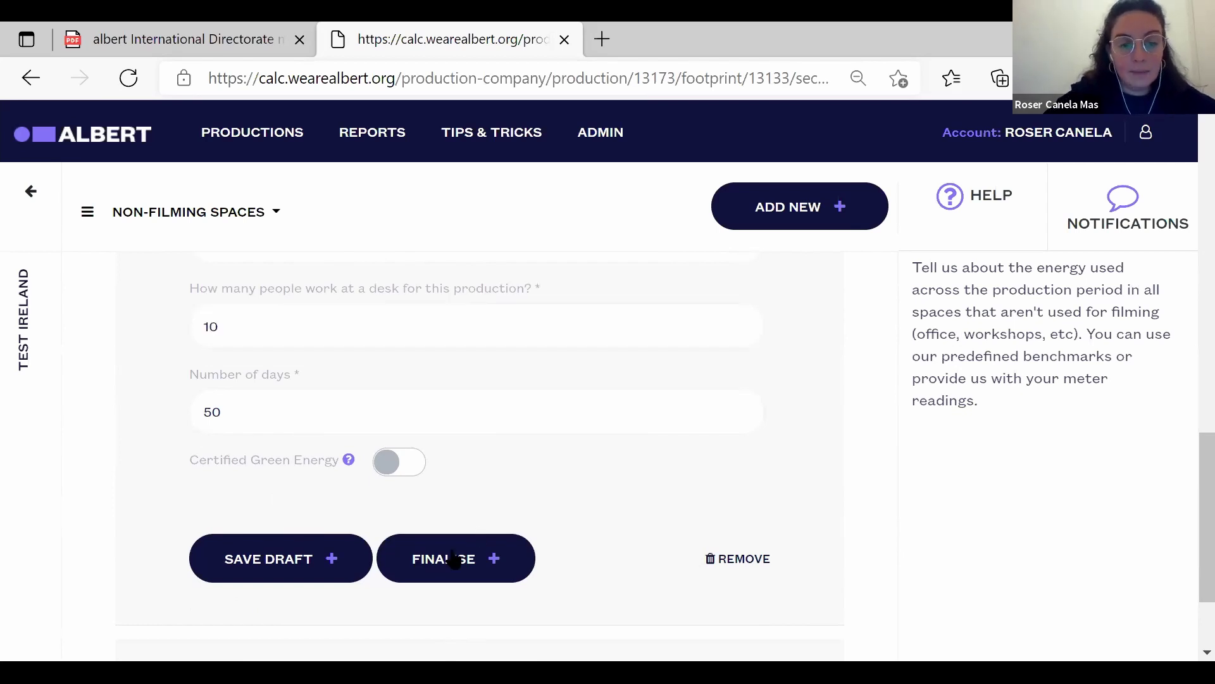
# Remove the Home office draft entry and confirm the deletion.
pyautogui.click(264, 542)
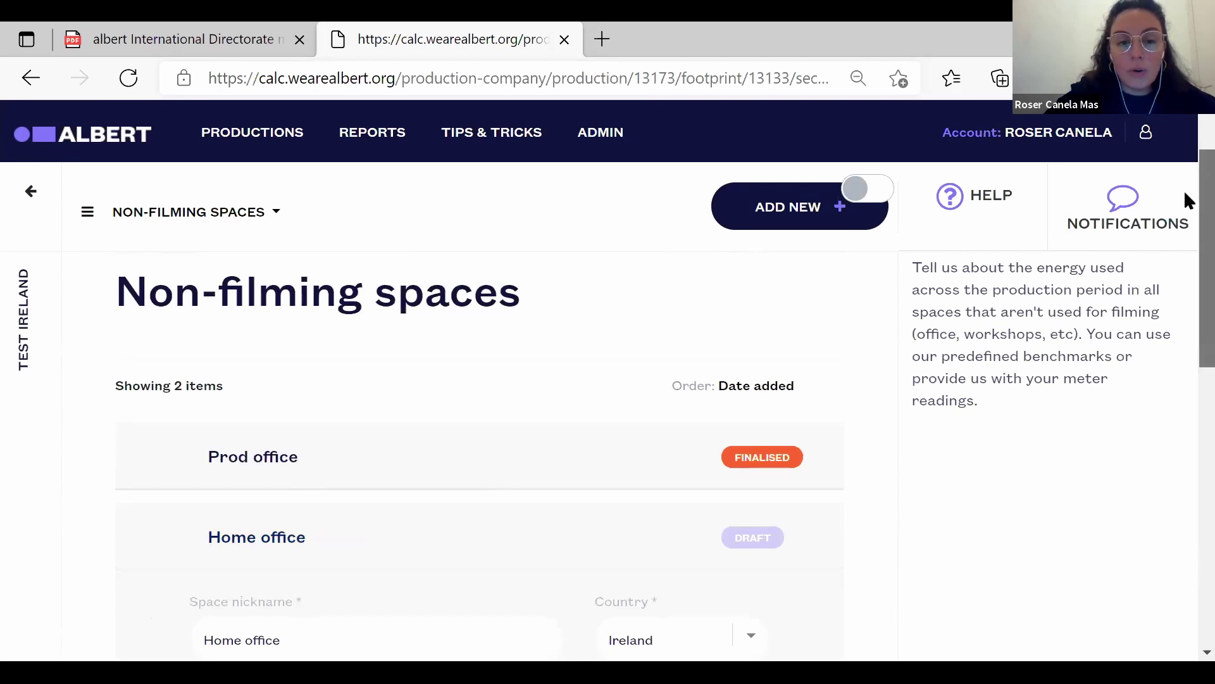
pyautogui.scroll(-8, 1187, 282)
pyautogui.scroll(-1, 1183, 454)
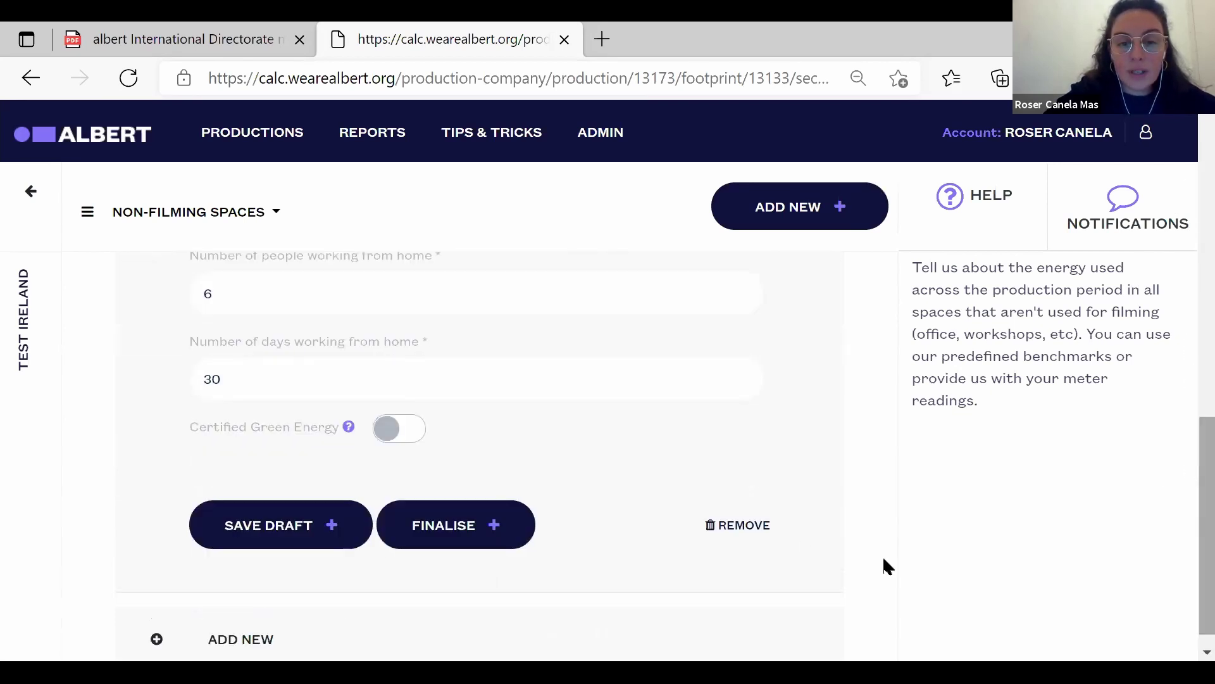
pyautogui.click(739, 526)
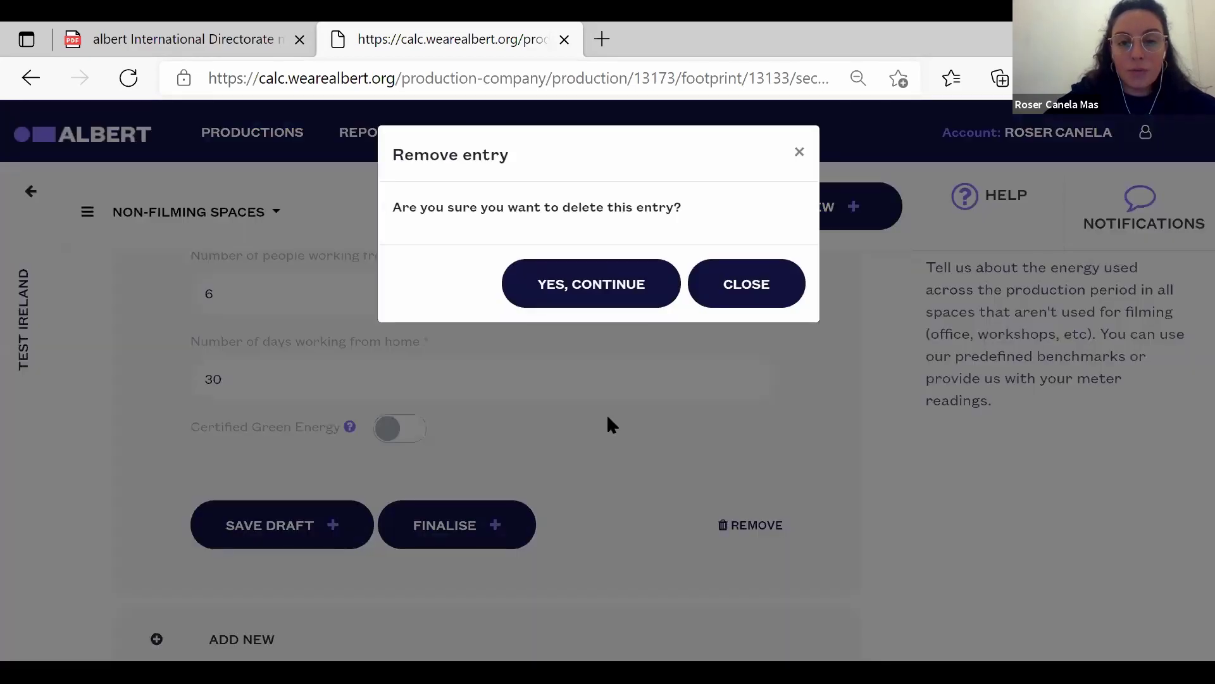
pyautogui.click(538, 291)
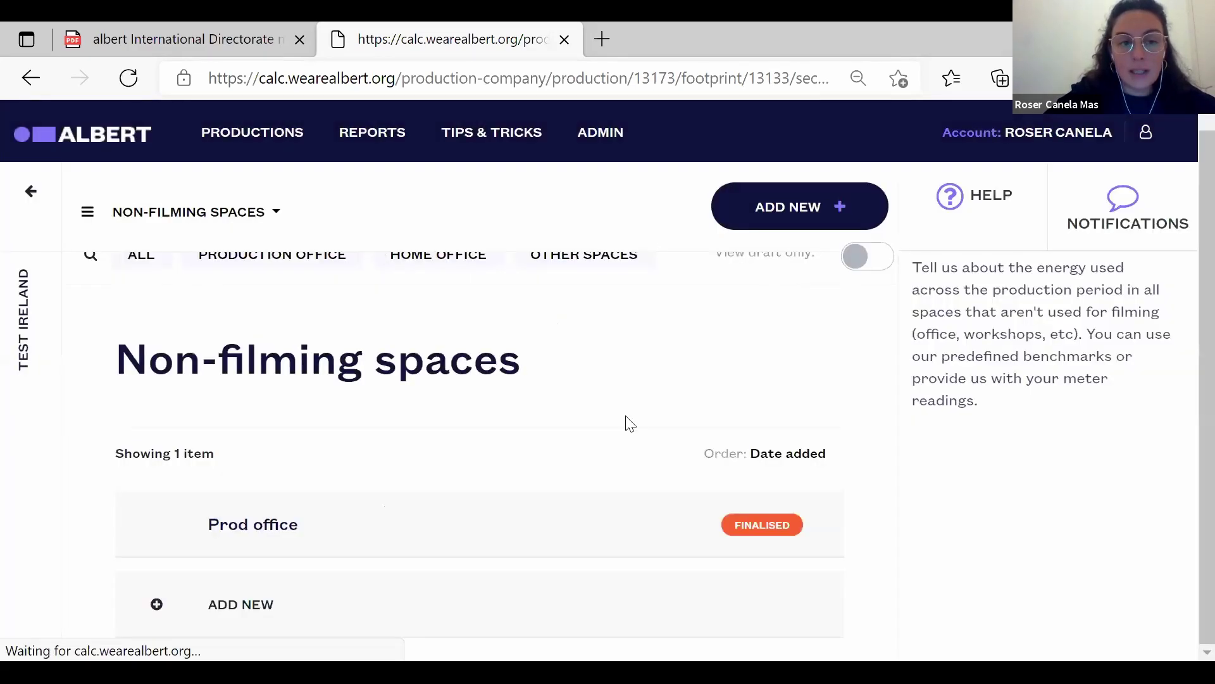
pyautogui.click(271, 209)
# In Travel and Transport, set Prod cars to a fuel amount of 300 Litres and finalise it.
pyautogui.click(177, 295)
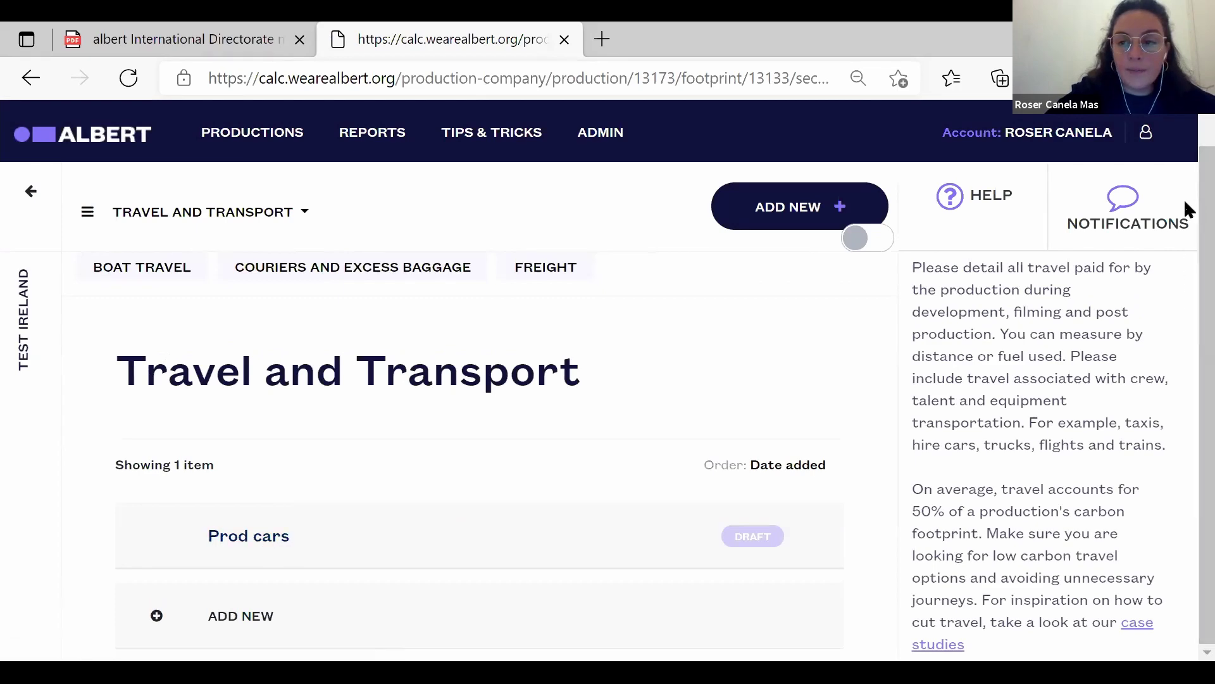
pyautogui.moveTo(1185, 220); pyautogui.dragTo(1183, 536)
pyautogui.click(254, 383)
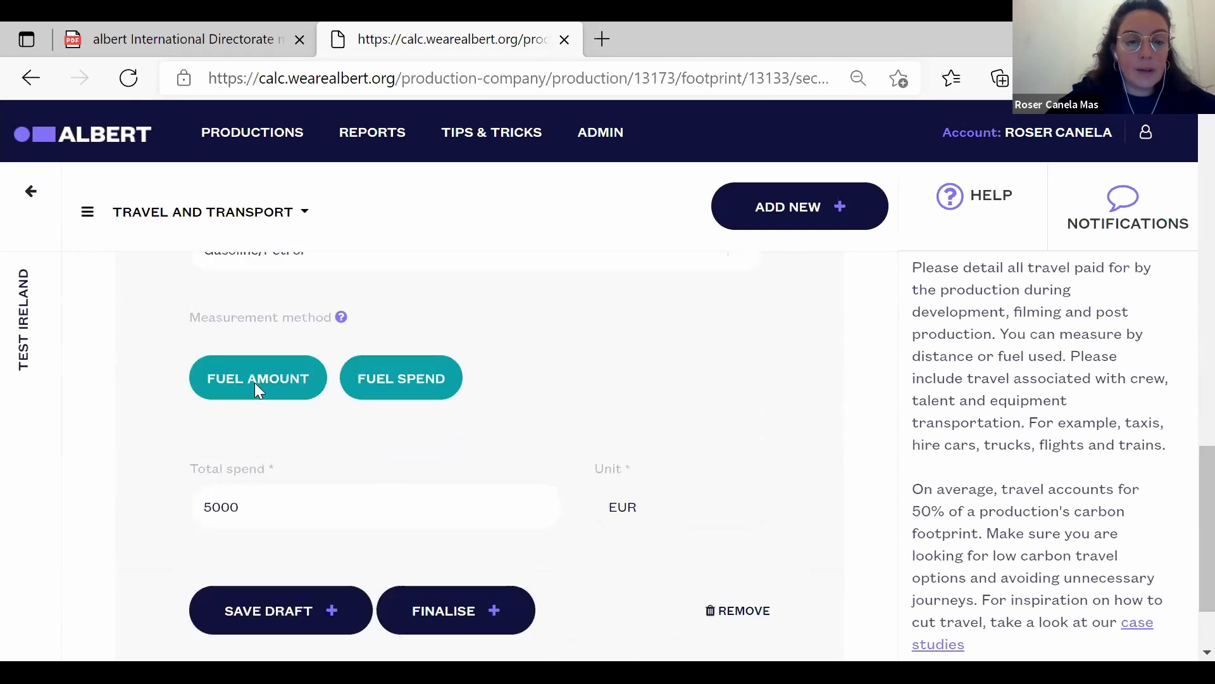
pyautogui.click(374, 509)
pyautogui.write('300')
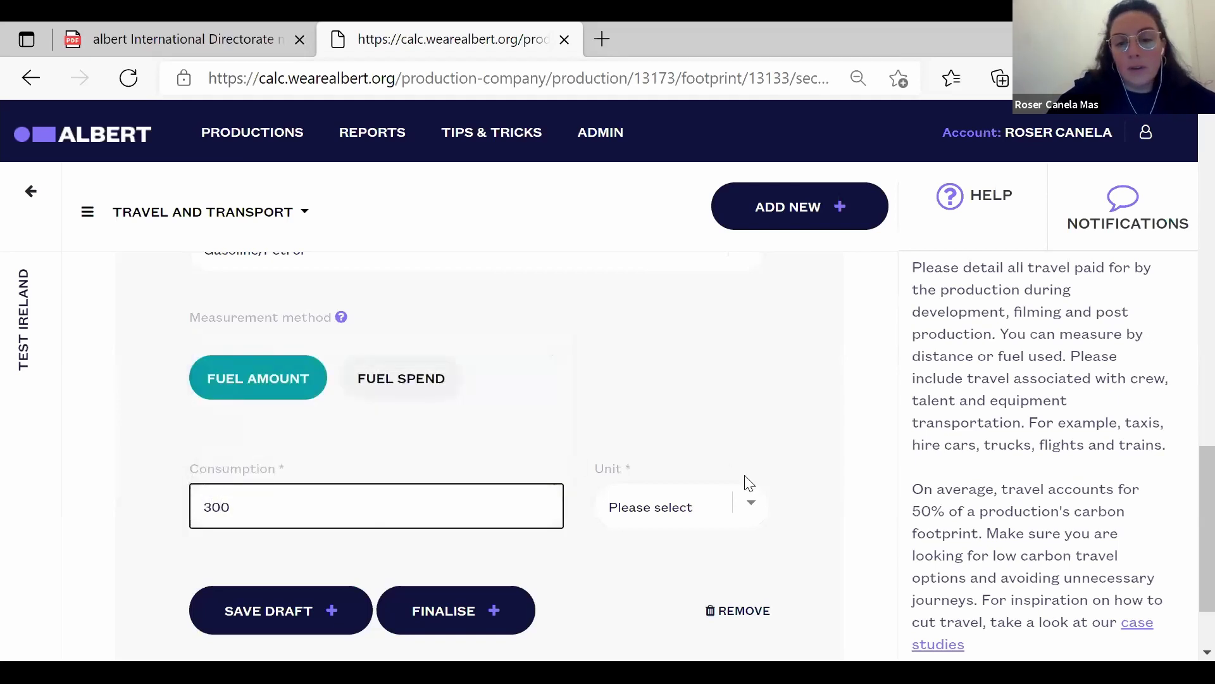
pyautogui.click(698, 510)
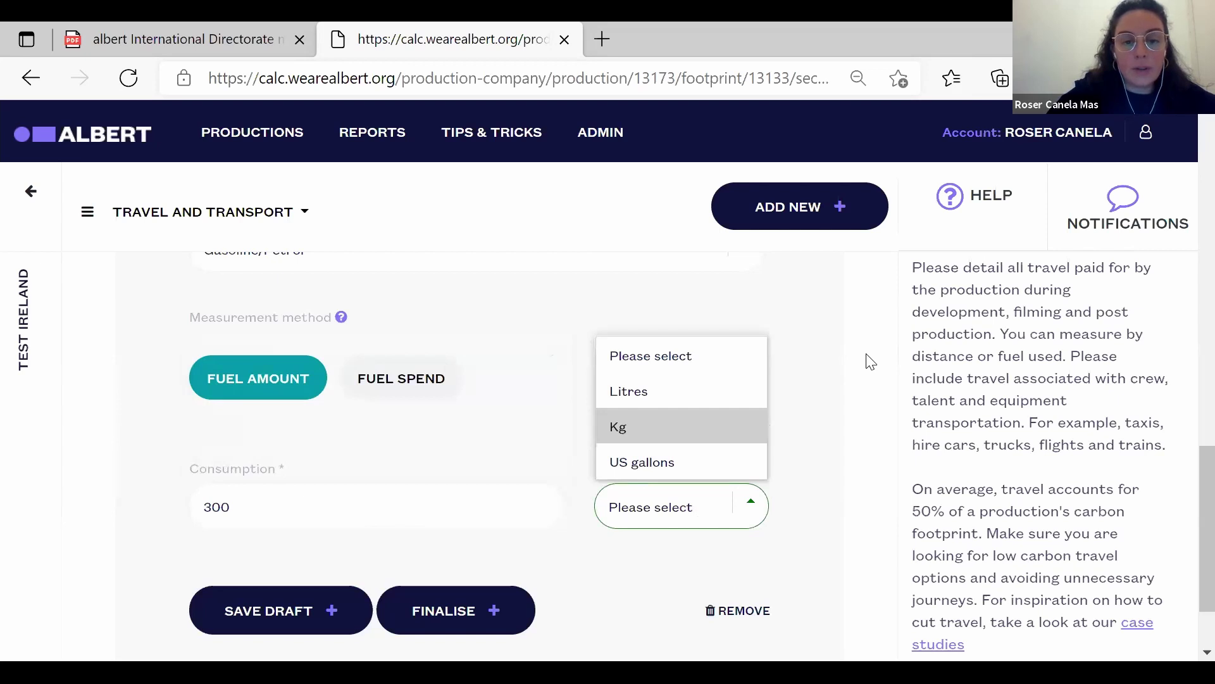
pyautogui.click(687, 398)
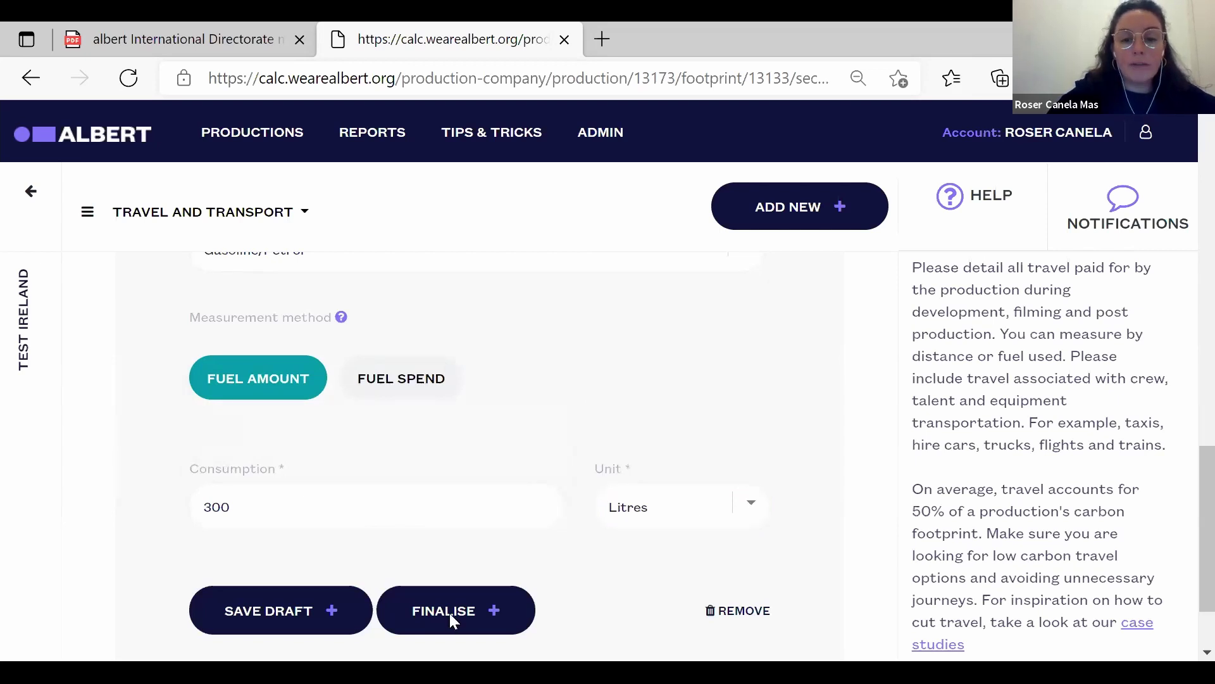
pyautogui.click(449, 613)
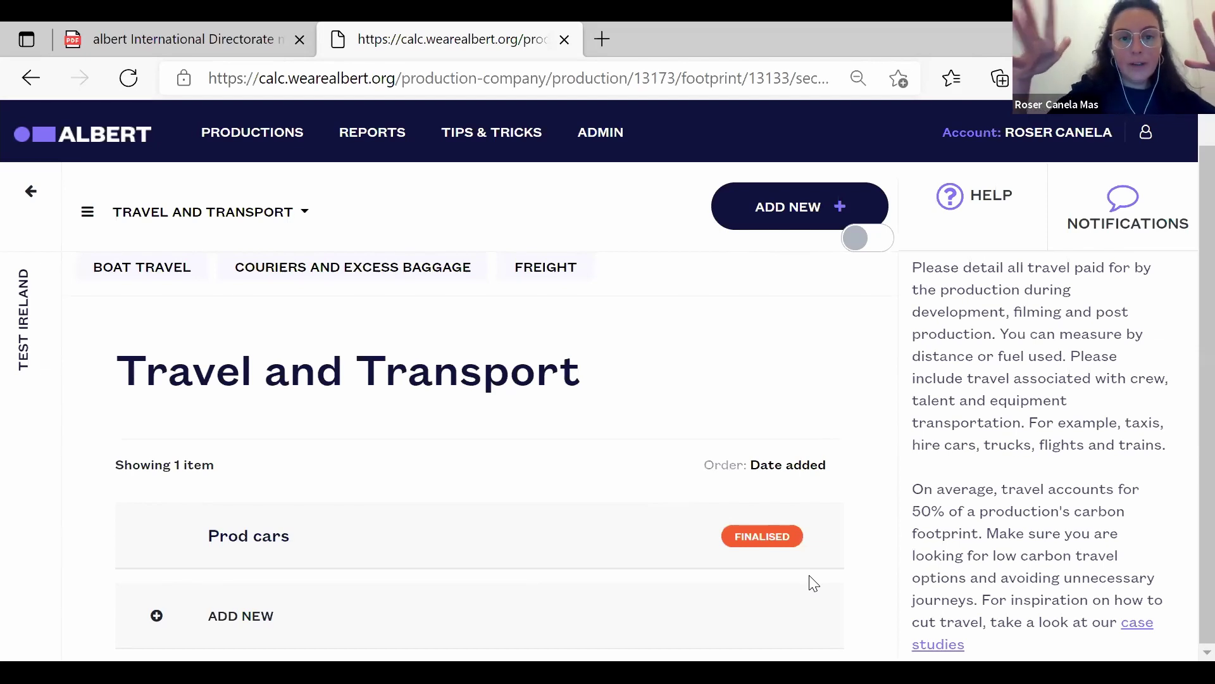
# From the Test Ireland footprint page, go to Carbon Action Plan and add a new action plan.
pyautogui.click(28, 194)
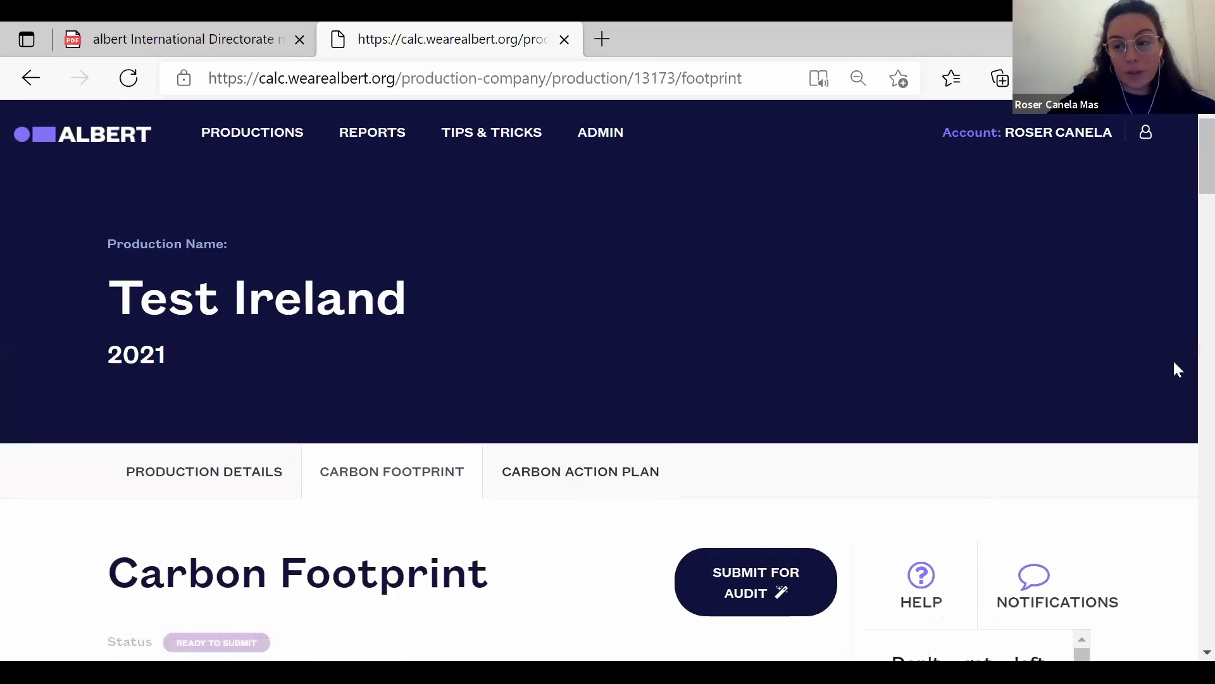
pyautogui.moveTo(1186, 197); pyautogui.dragTo(1187, 158)
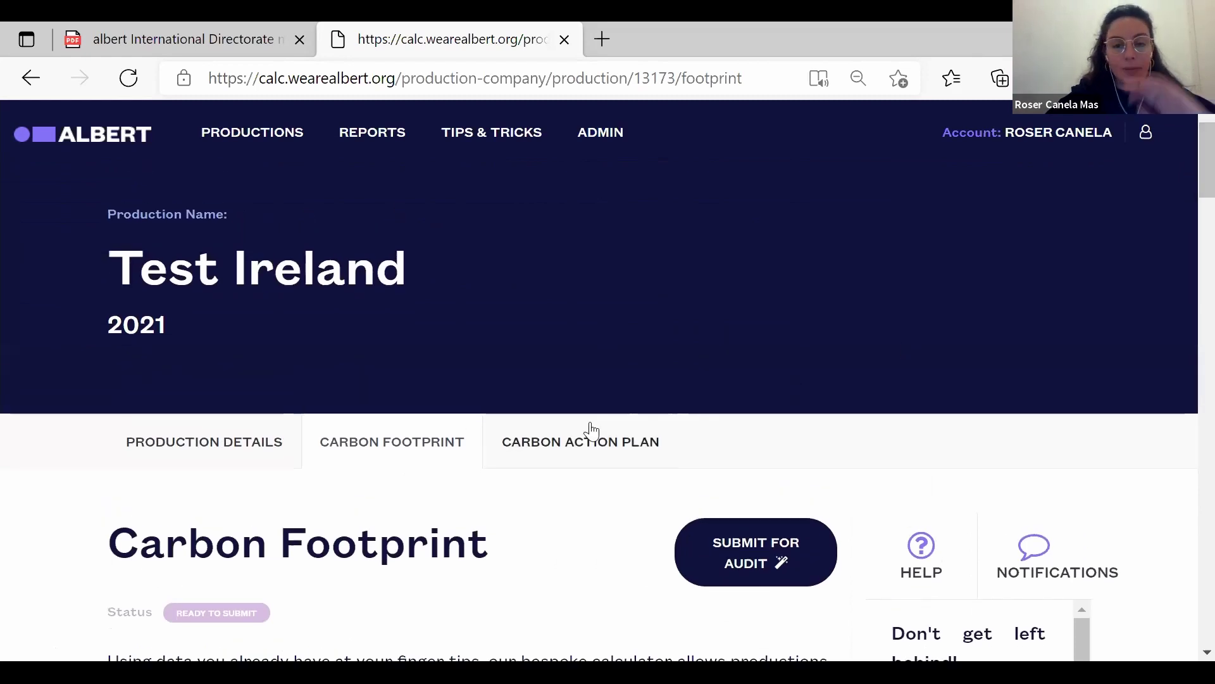
pyautogui.click(583, 453)
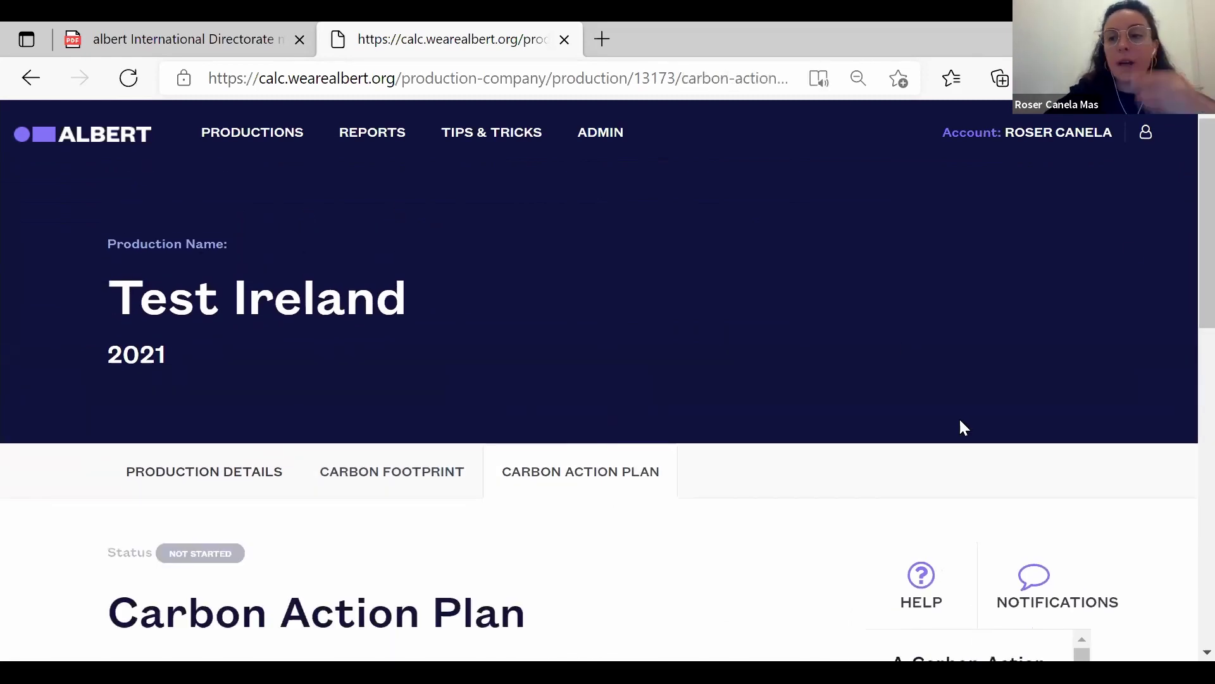
pyautogui.moveTo(1188, 215); pyautogui.dragTo(1184, 367)
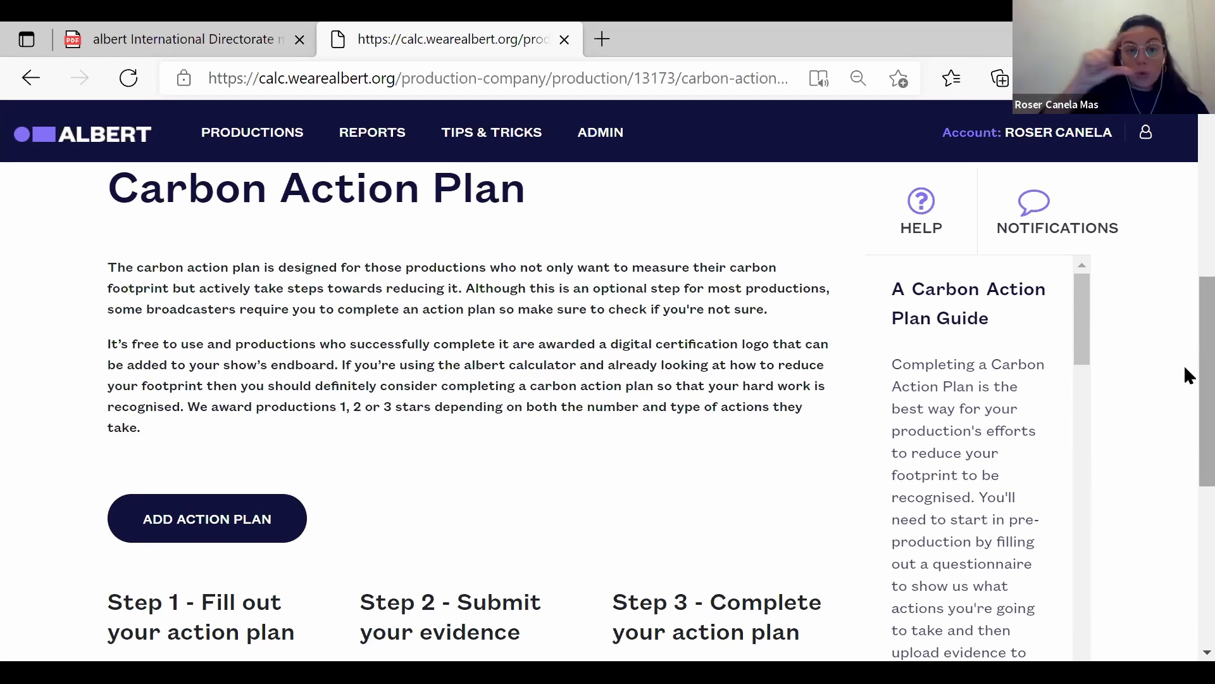
pyautogui.click(207, 519)
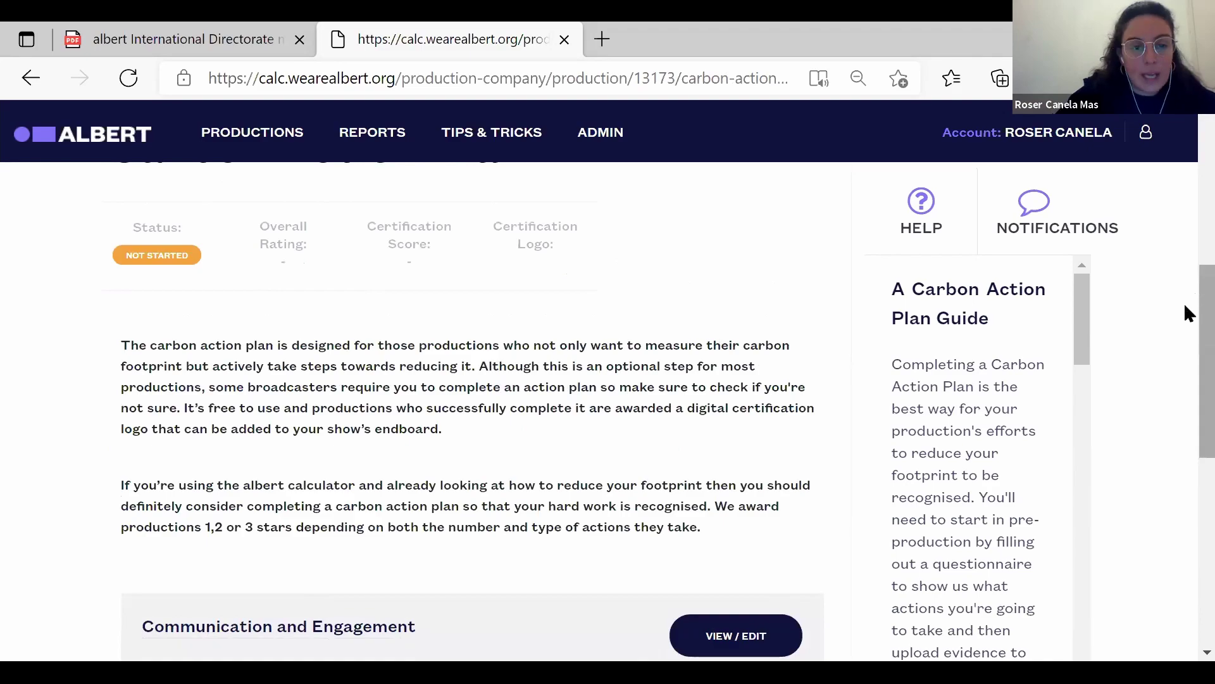
# Browse the action plan sections and open Production Energy, Materials and Waste for editing.
pyautogui.scroll(-2, 1187, 351)
pyautogui.scroll(-3, 1183, 355)
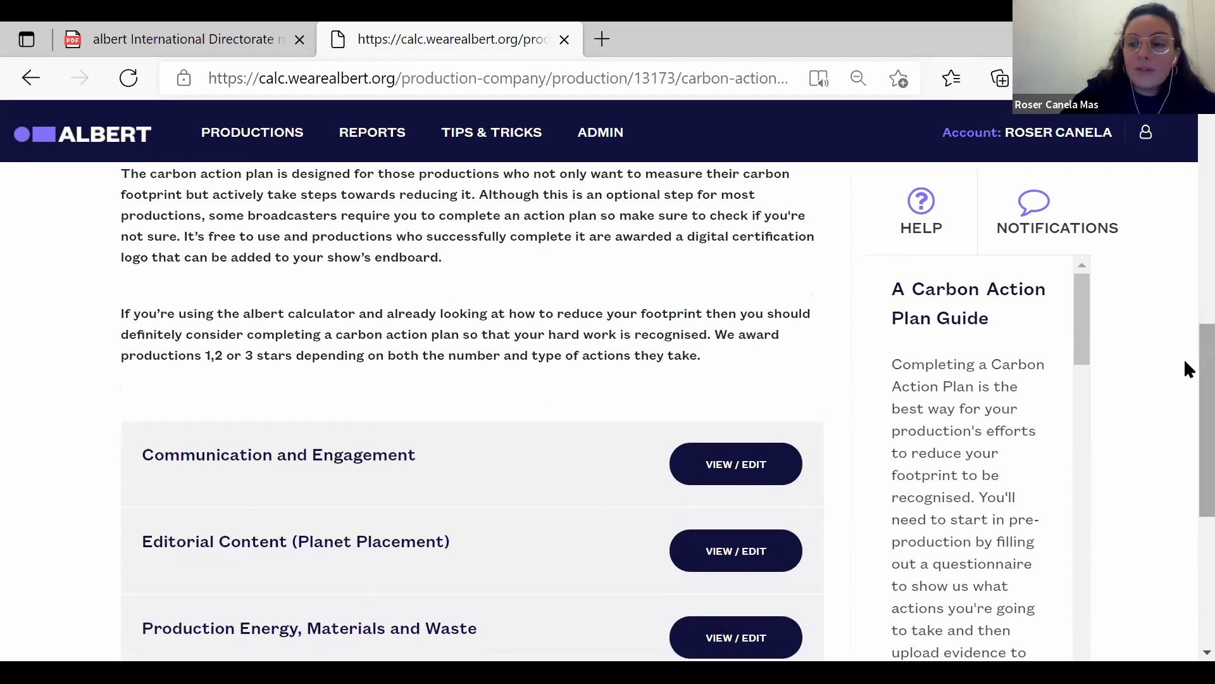
pyautogui.scroll(-4, 1185, 421)
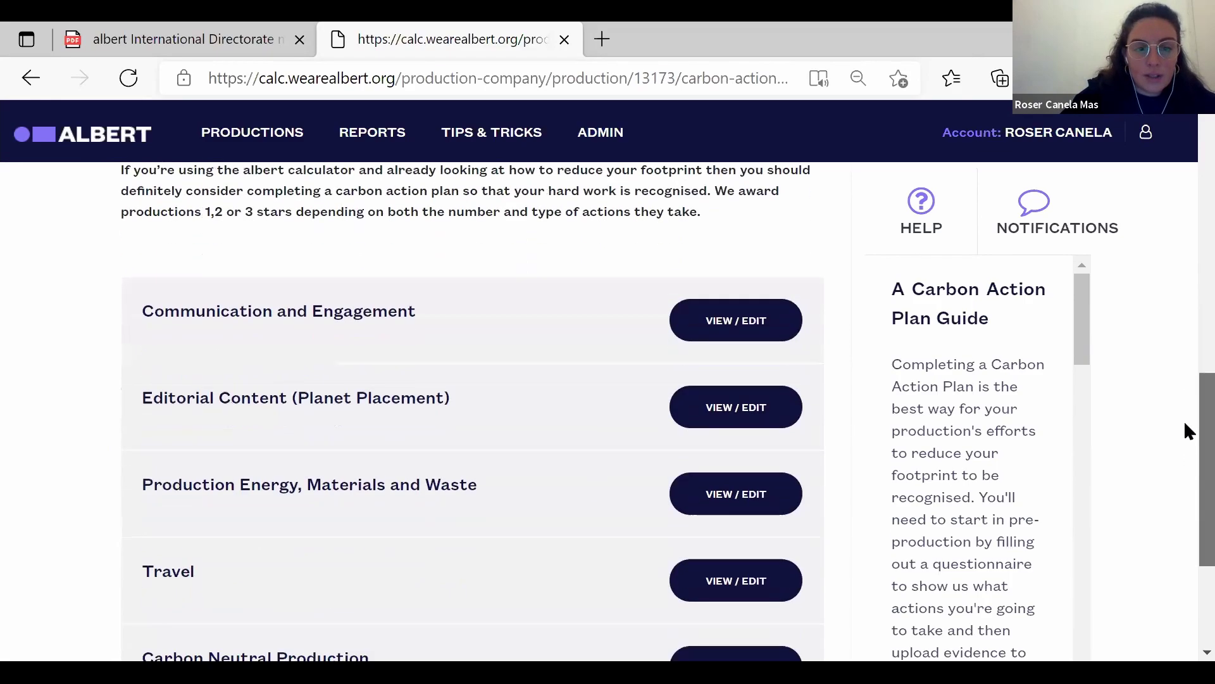
pyautogui.scroll(4, 1186, 354)
pyautogui.scroll(-2, 1184, 357)
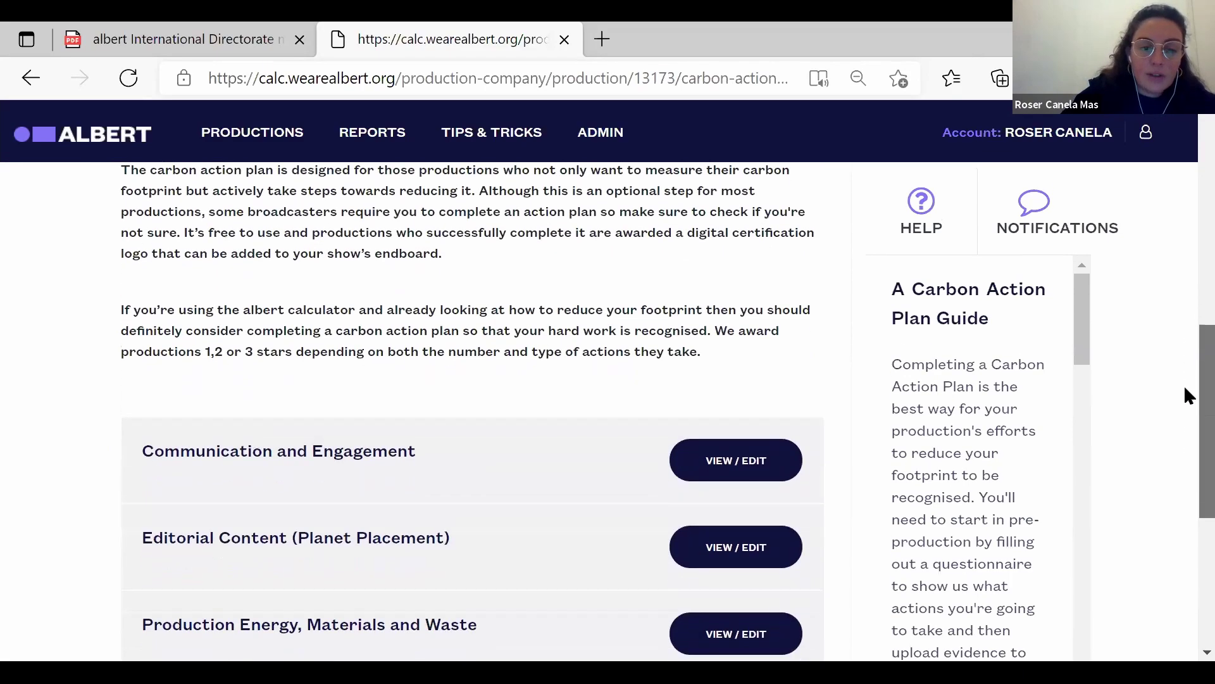
pyautogui.scroll(-2, 1185, 401)
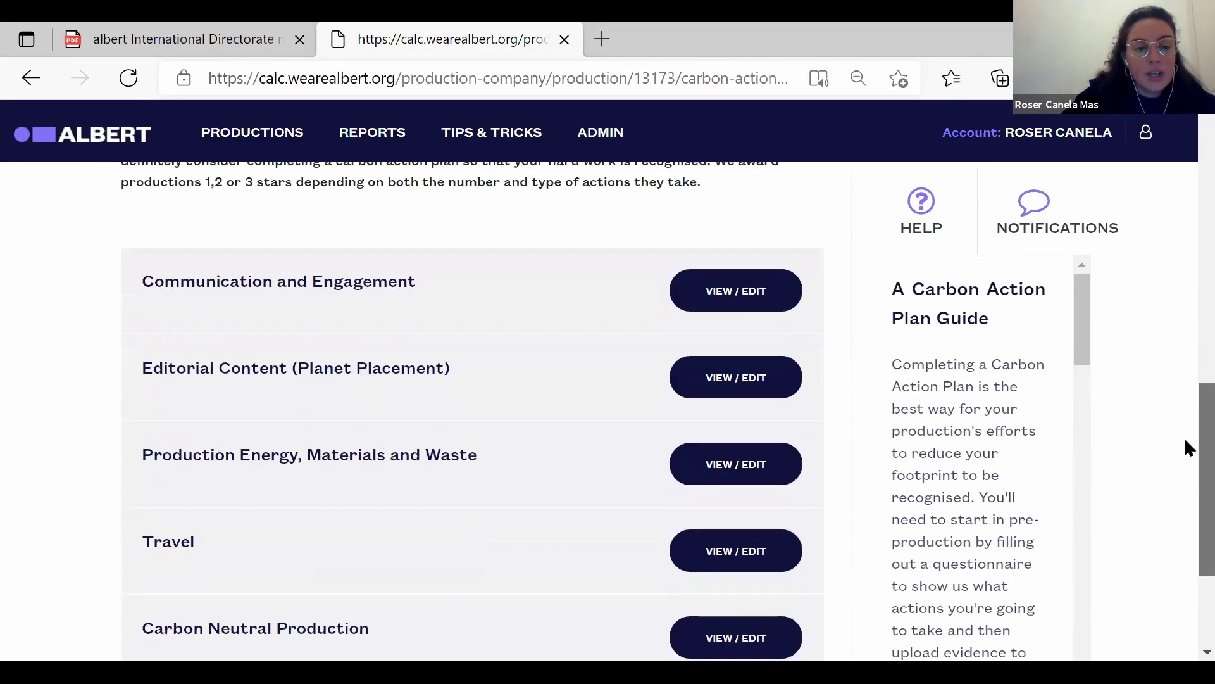
pyautogui.scroll(-1, 1185, 462)
pyautogui.scroll(3, 1186, 412)
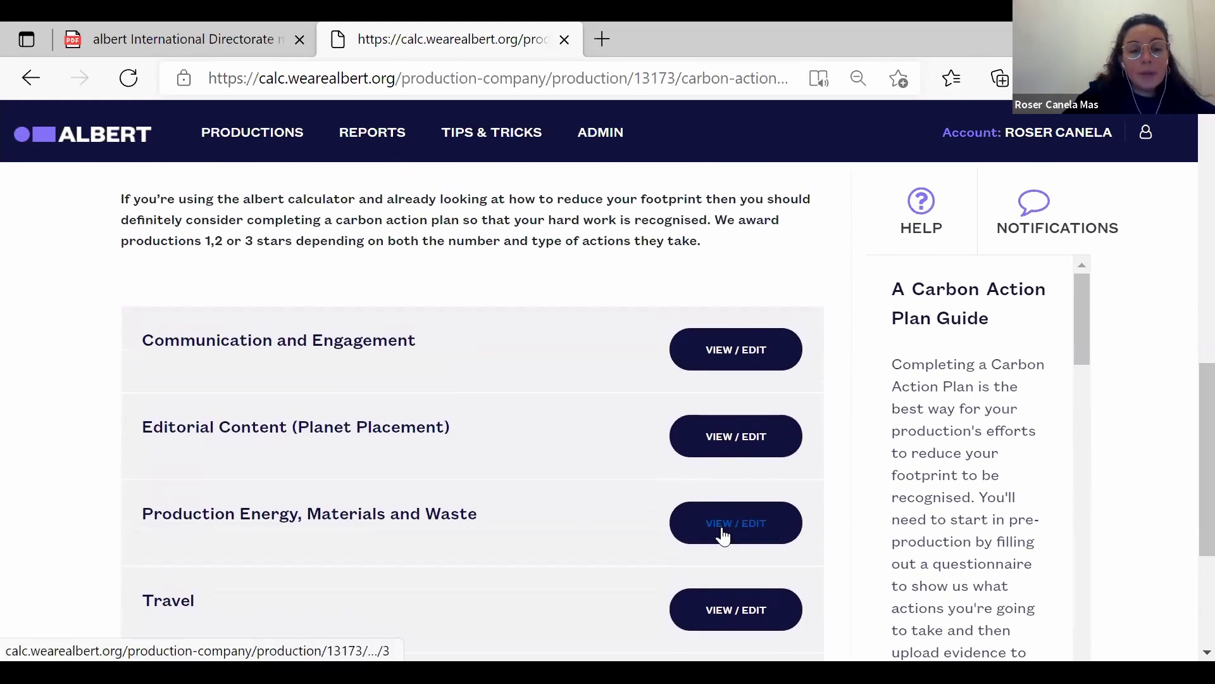
pyautogui.click(749, 535)
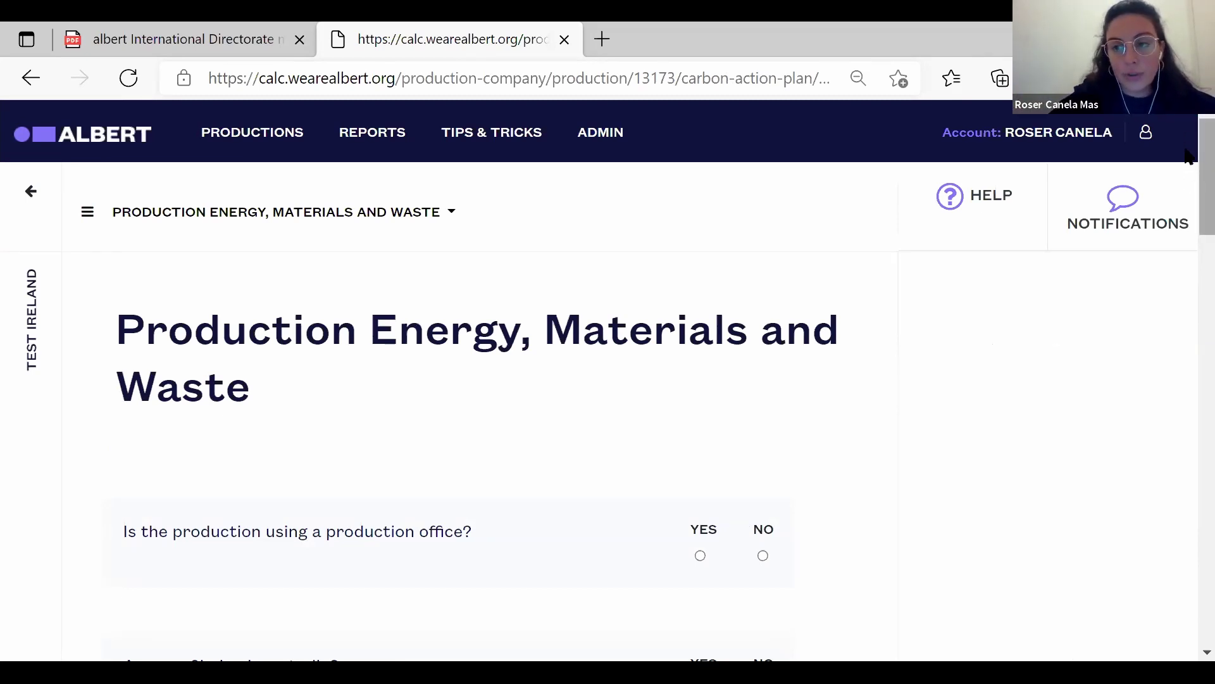
# Answer Yes to whether measures reduce the building's environmental impact.
pyautogui.scroll(-3, 1184, 170)
pyautogui.scroll(1, 1184, 190)
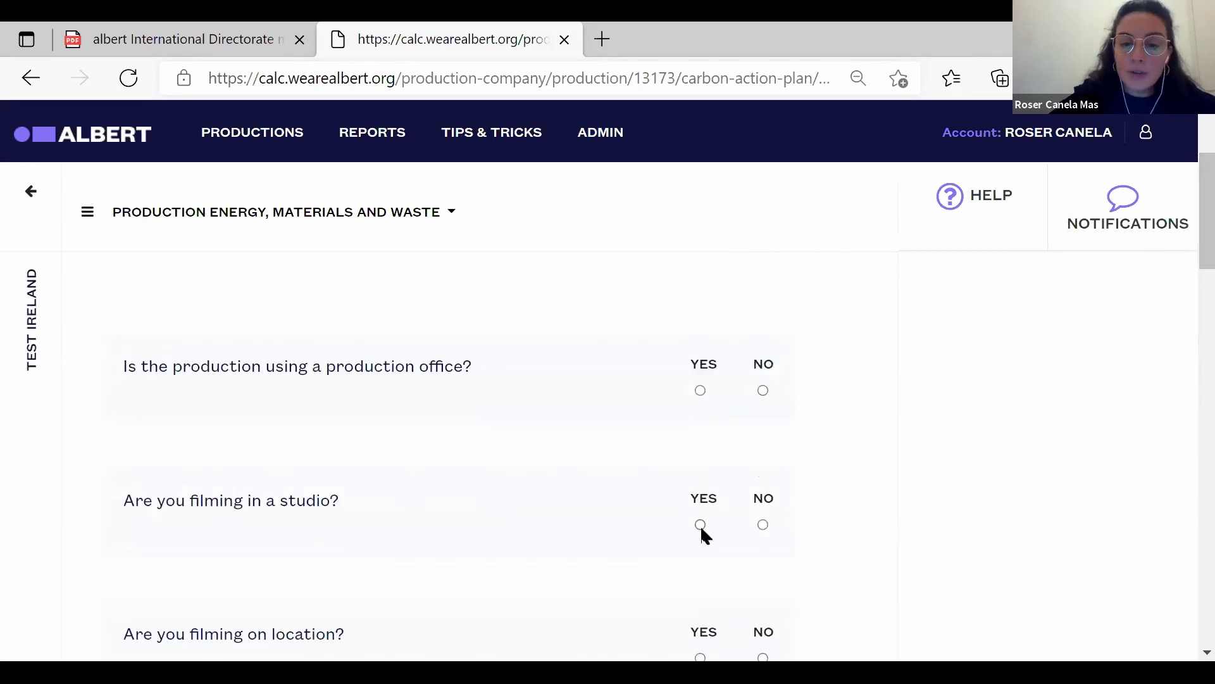
pyautogui.click(700, 525)
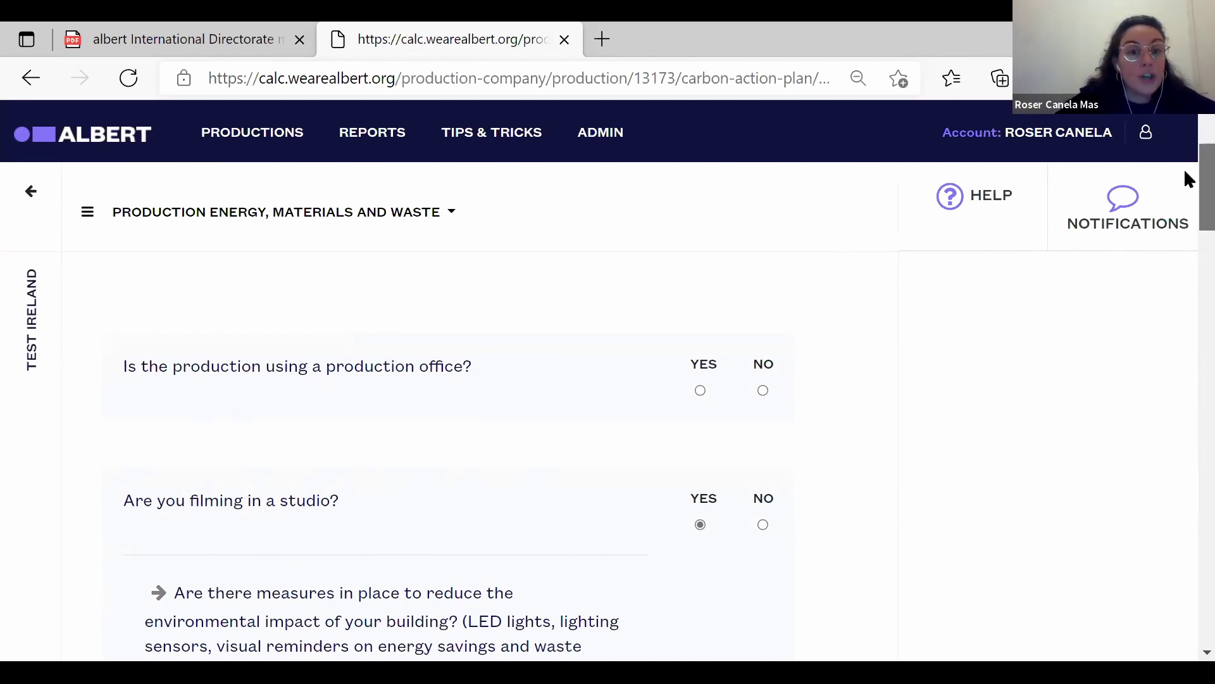
pyautogui.scroll(-3, 1184, 174)
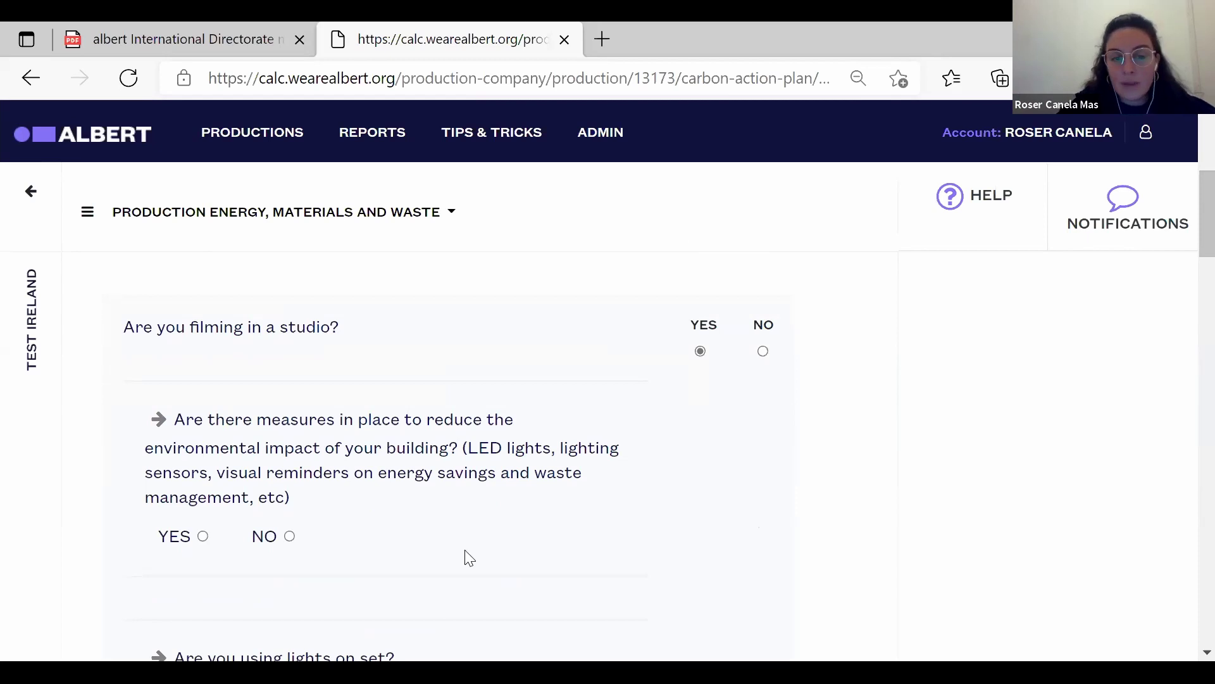
pyautogui.click(202, 538)
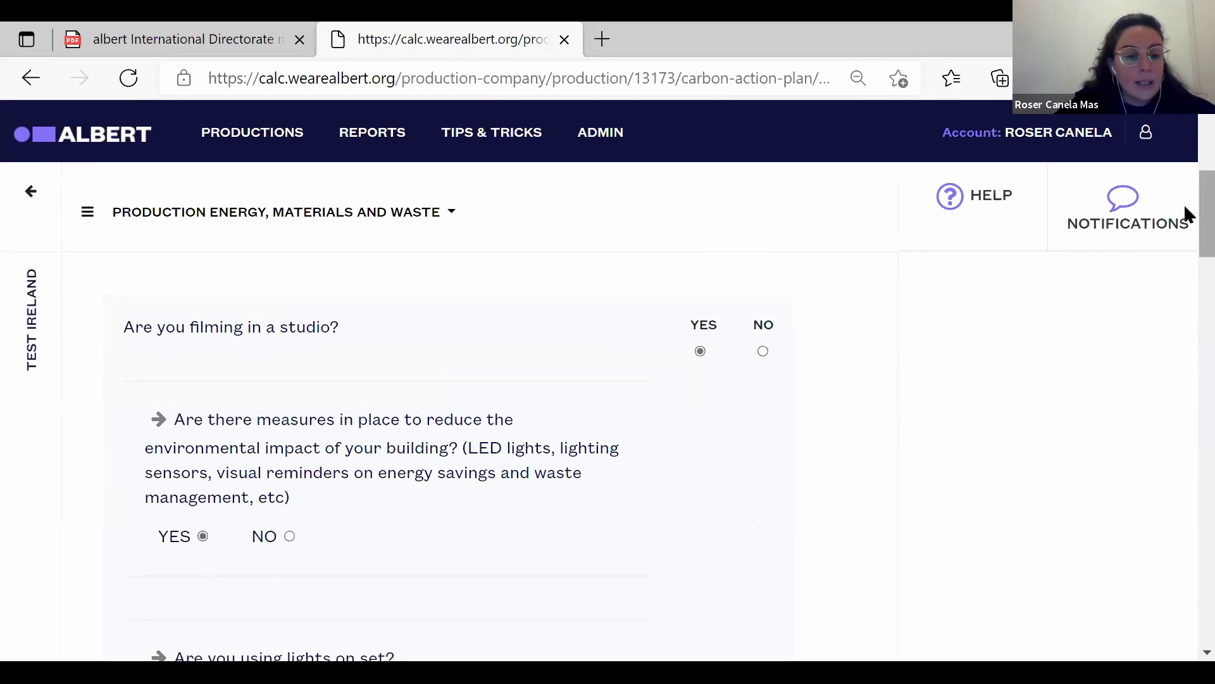
pyautogui.scroll(-4, 1183, 203)
pyautogui.scroll(2, 1184, 228)
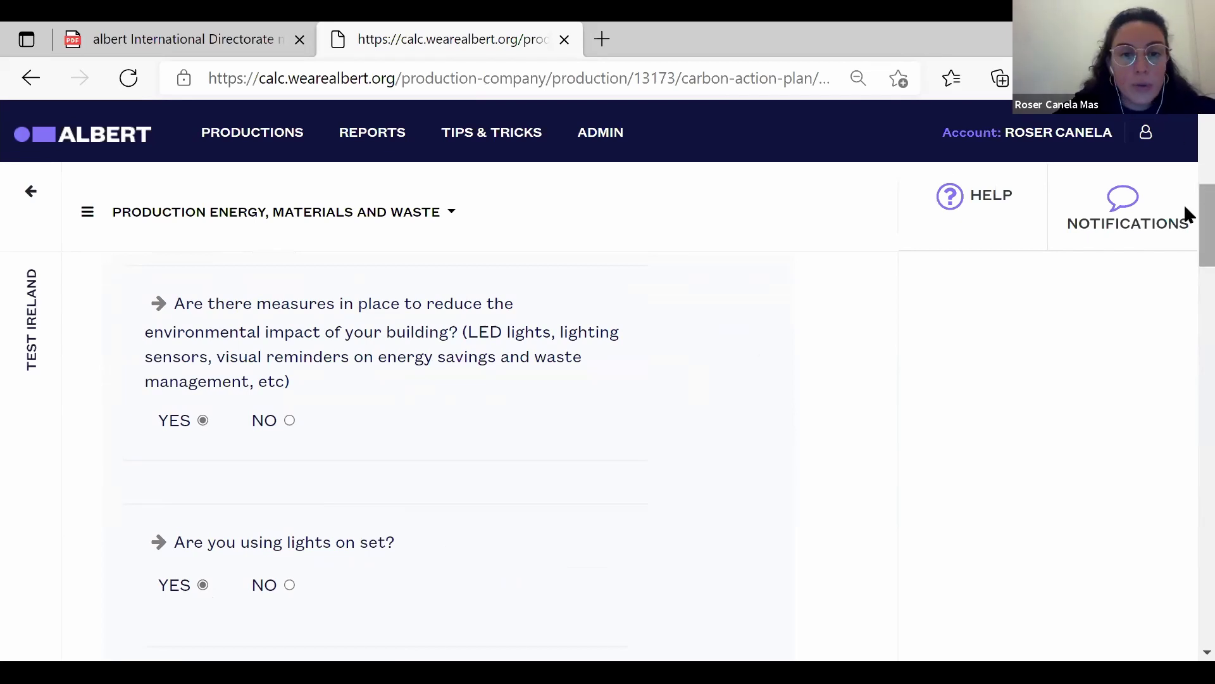
pyautogui.scroll(-3, 1187, 221)
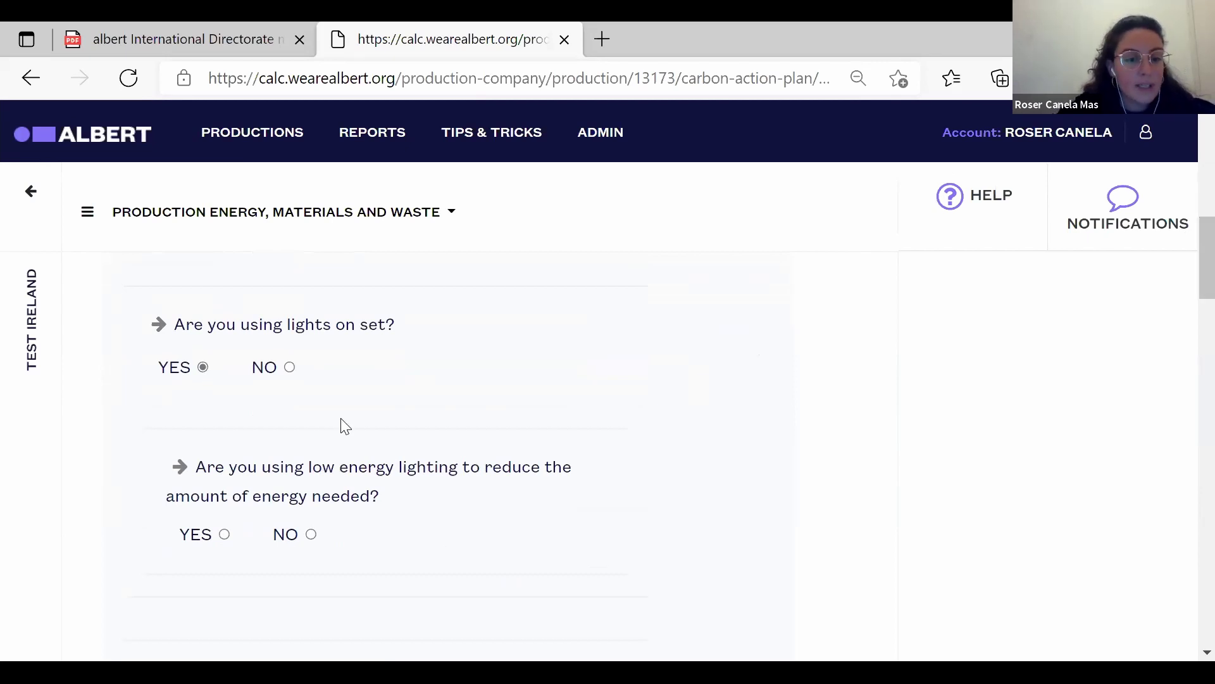
# Change the low-energy lighting answer from No to Yes.
pyautogui.click(310, 534)
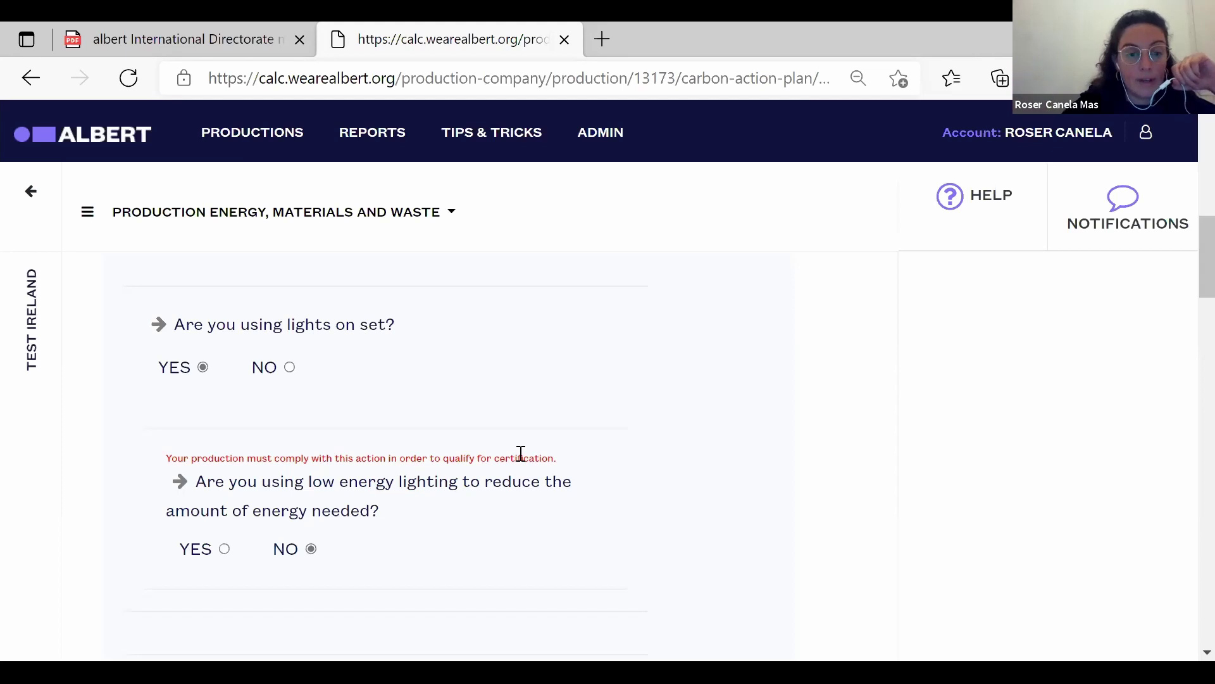
pyautogui.click(225, 549)
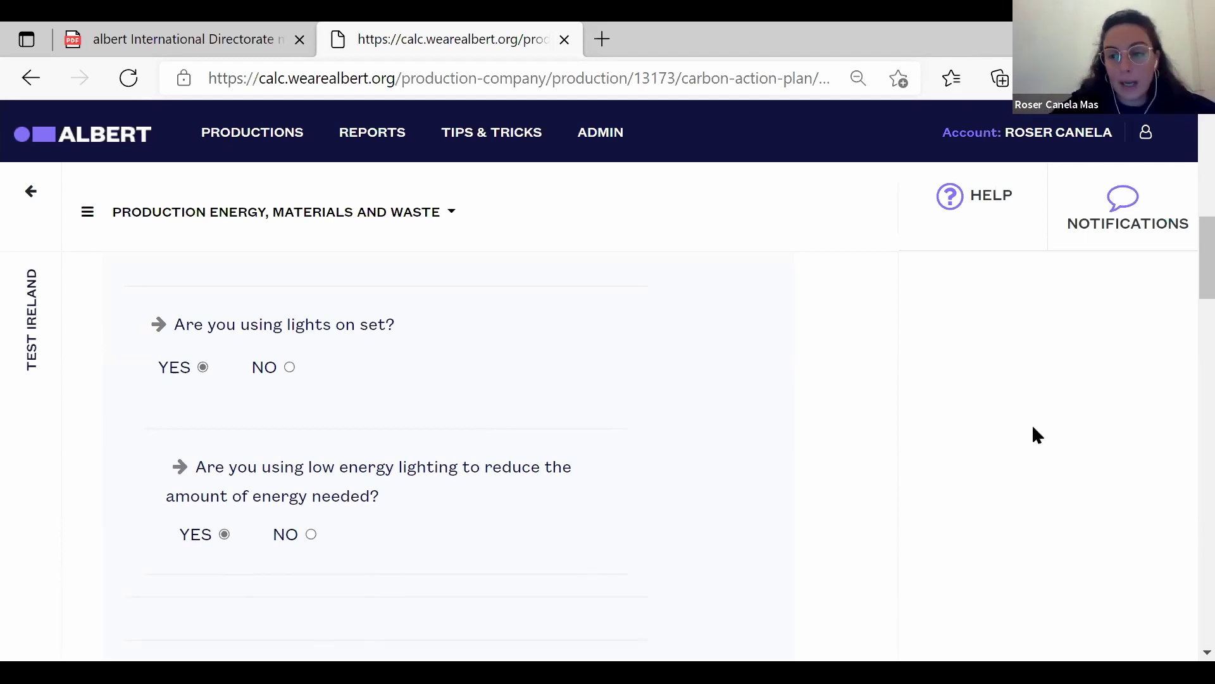
pyautogui.moveTo(1185, 240); pyautogui.dragTo(1185, 490)
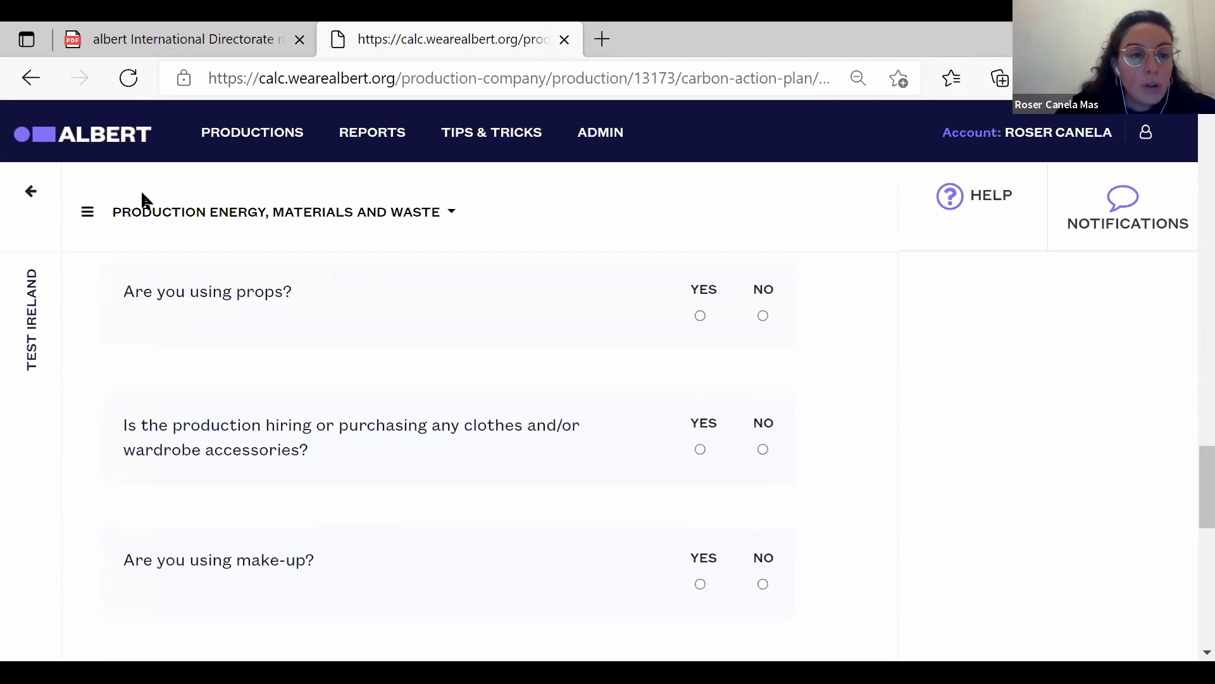
pyautogui.click(163, 223)
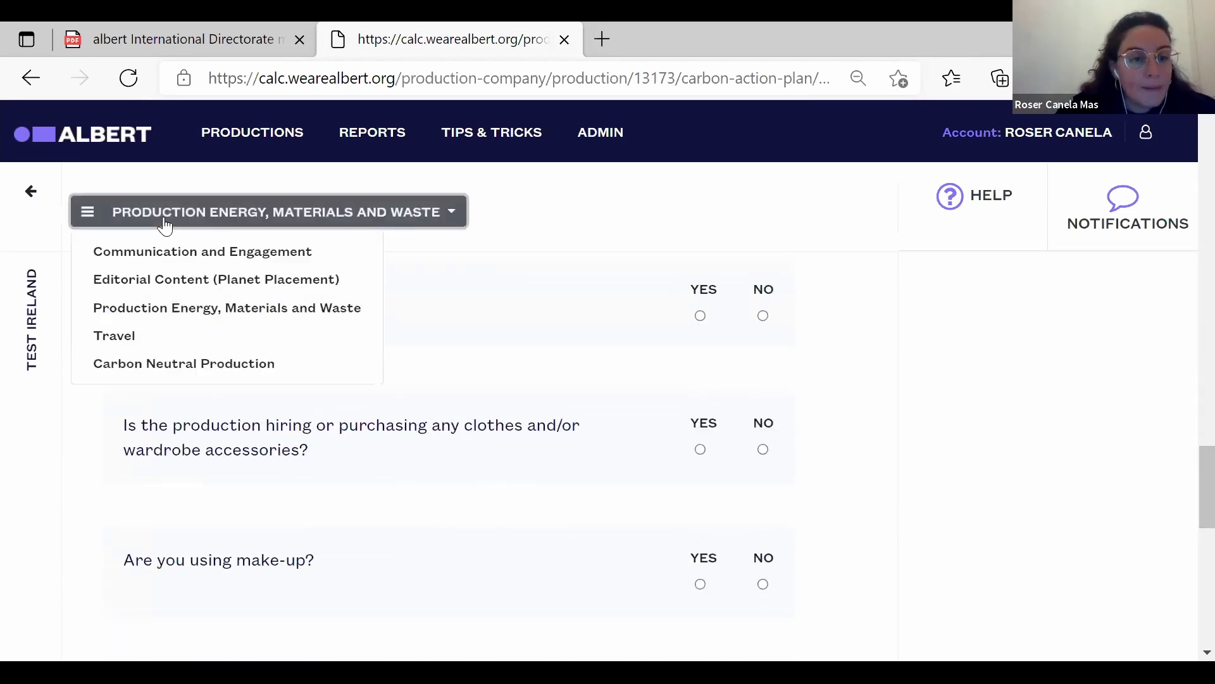
# Switch to Communication and Engagement, confirm leaving the page, and scroll through its questions.
pyautogui.click(182, 260)
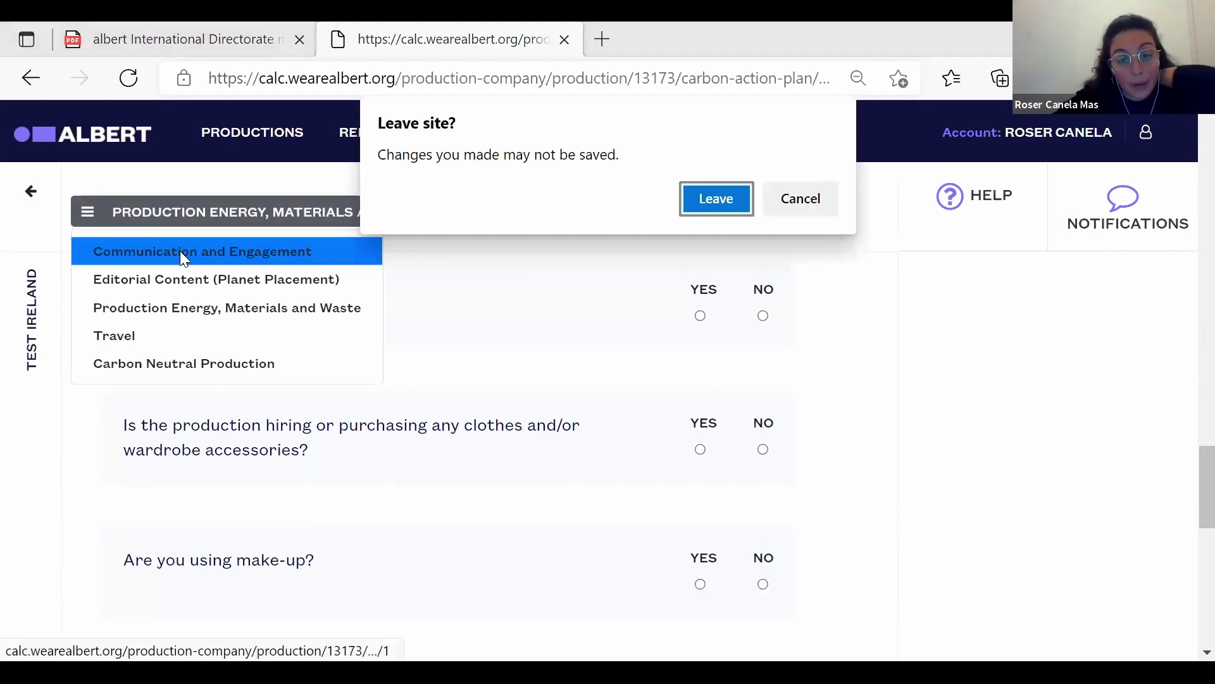
pyautogui.click(724, 201)
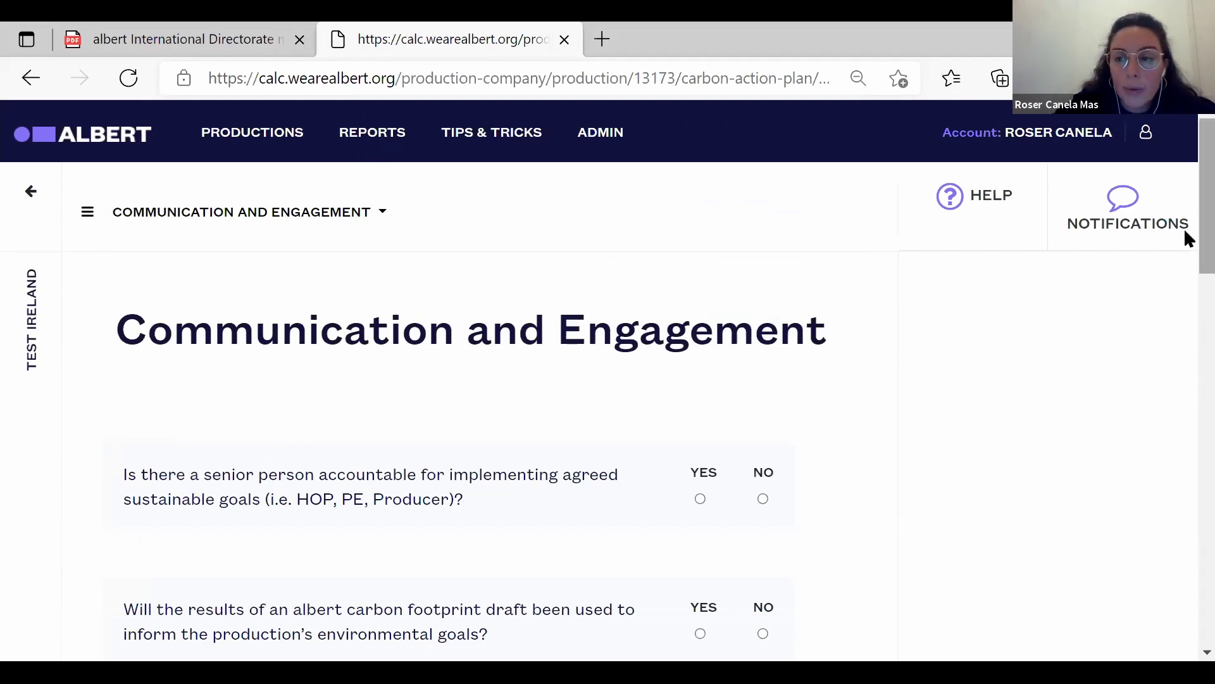
pyautogui.moveTo(1185, 231); pyautogui.dragTo(1187, 420)
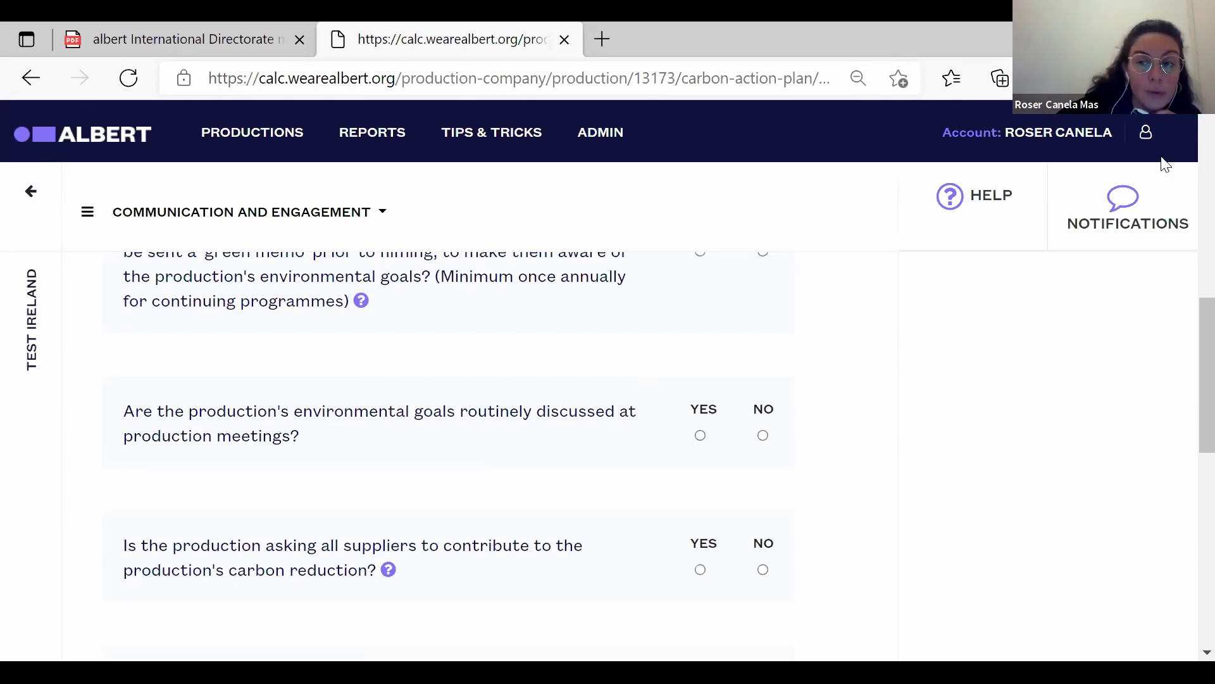
# Open the Notifications panel to reveal the comment box.
pyautogui.click(1125, 227)
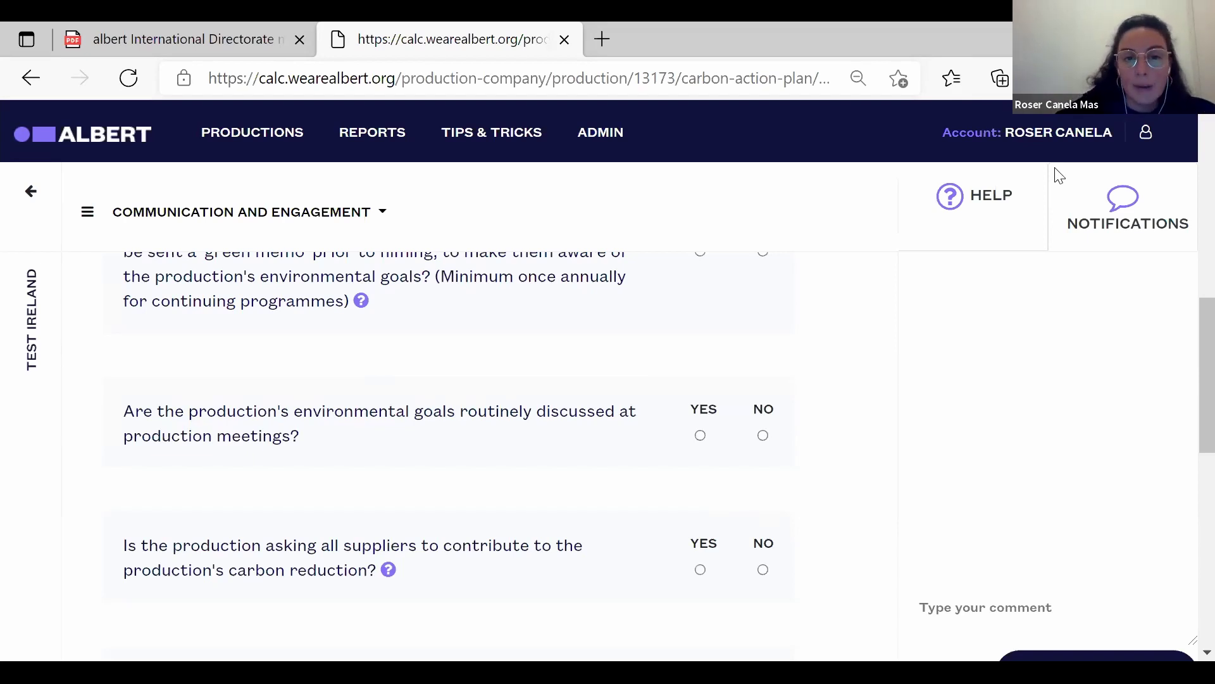
# Browse the Standard Reports list and open the emissions report for the Reports production.
pyautogui.click(382, 134)
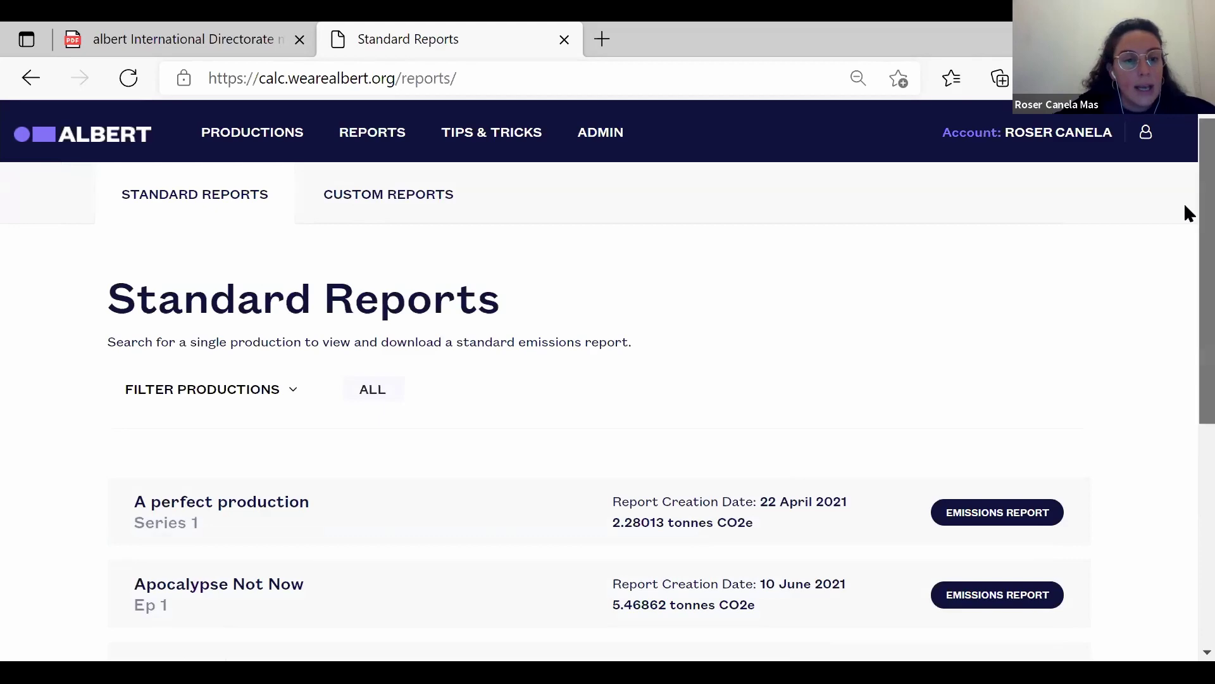
pyautogui.scroll(-2, 1187, 212)
pyautogui.scroll(1, 1187, 254)
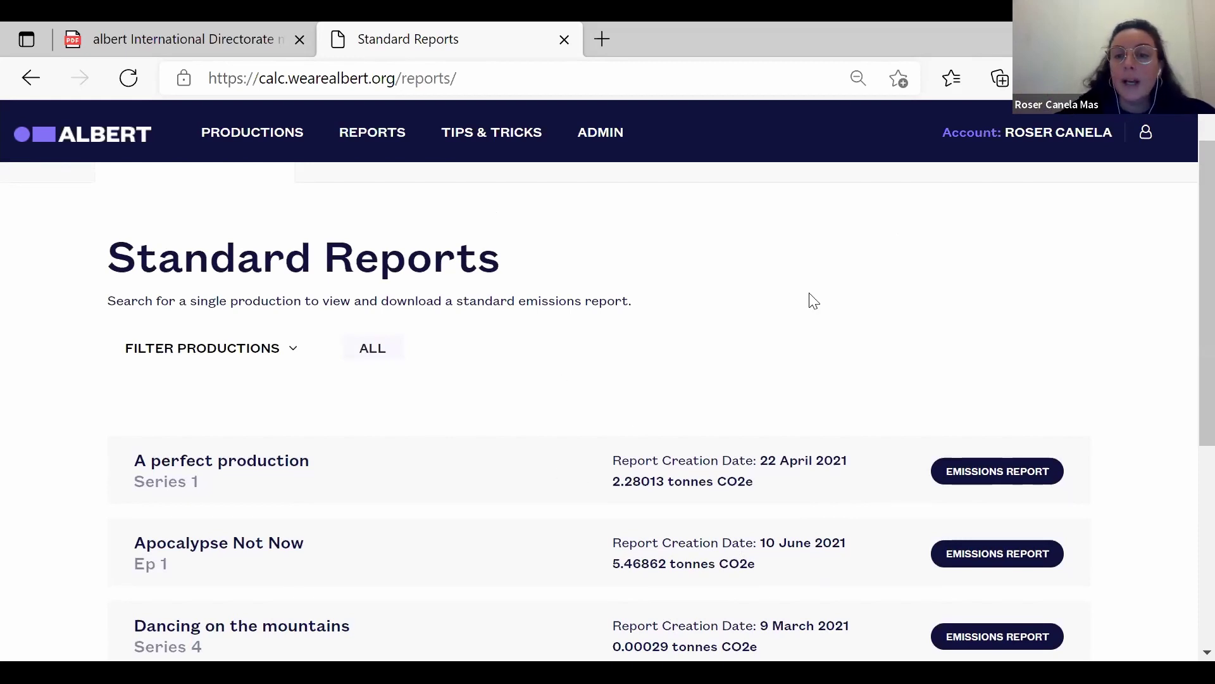
pyautogui.scroll(-1, 1187, 234)
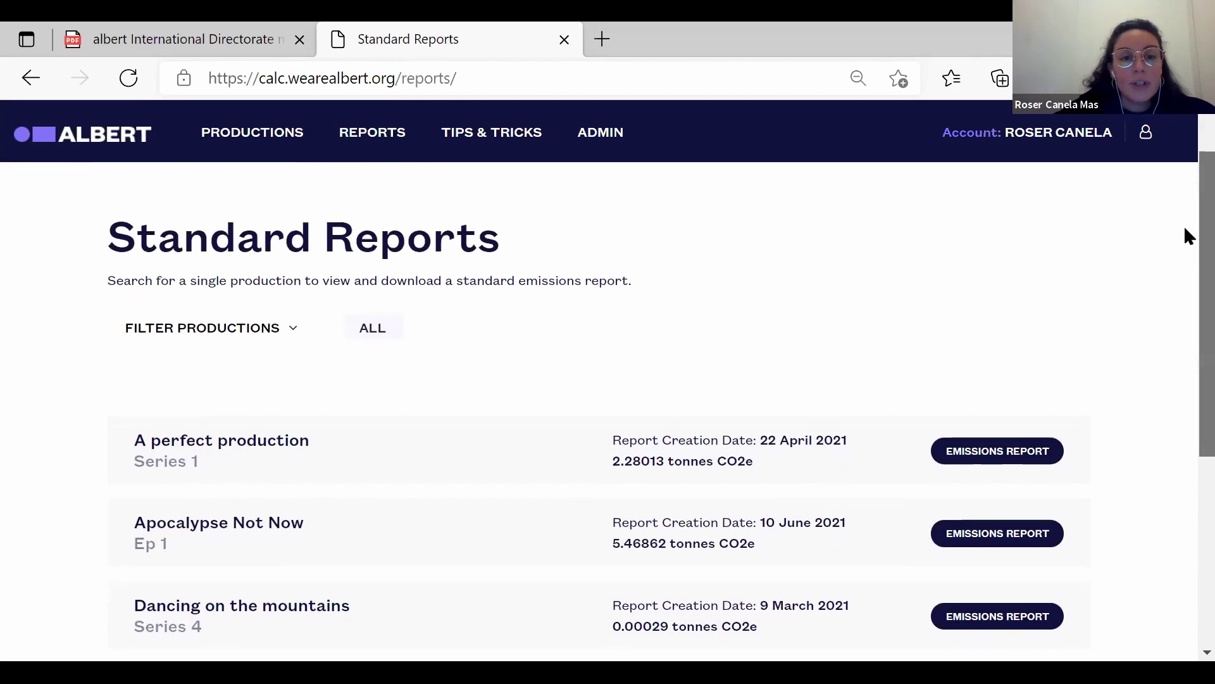
pyautogui.scroll(-2, 1188, 266)
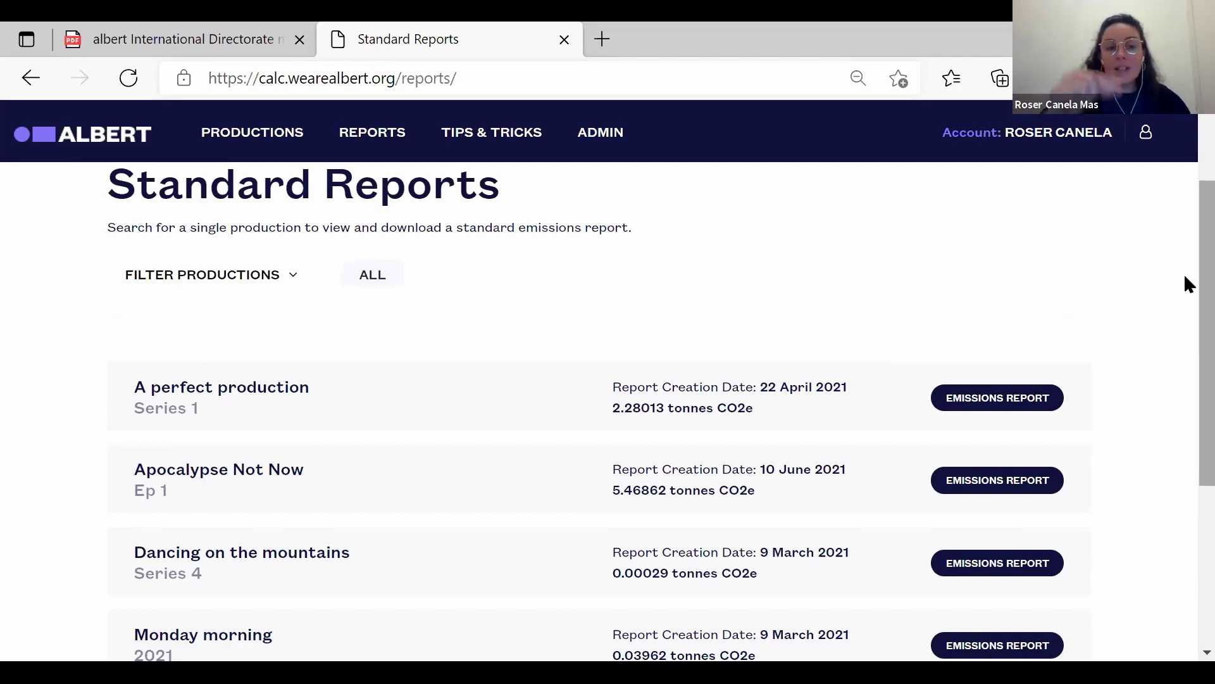
pyautogui.scroll(-3, 1187, 298)
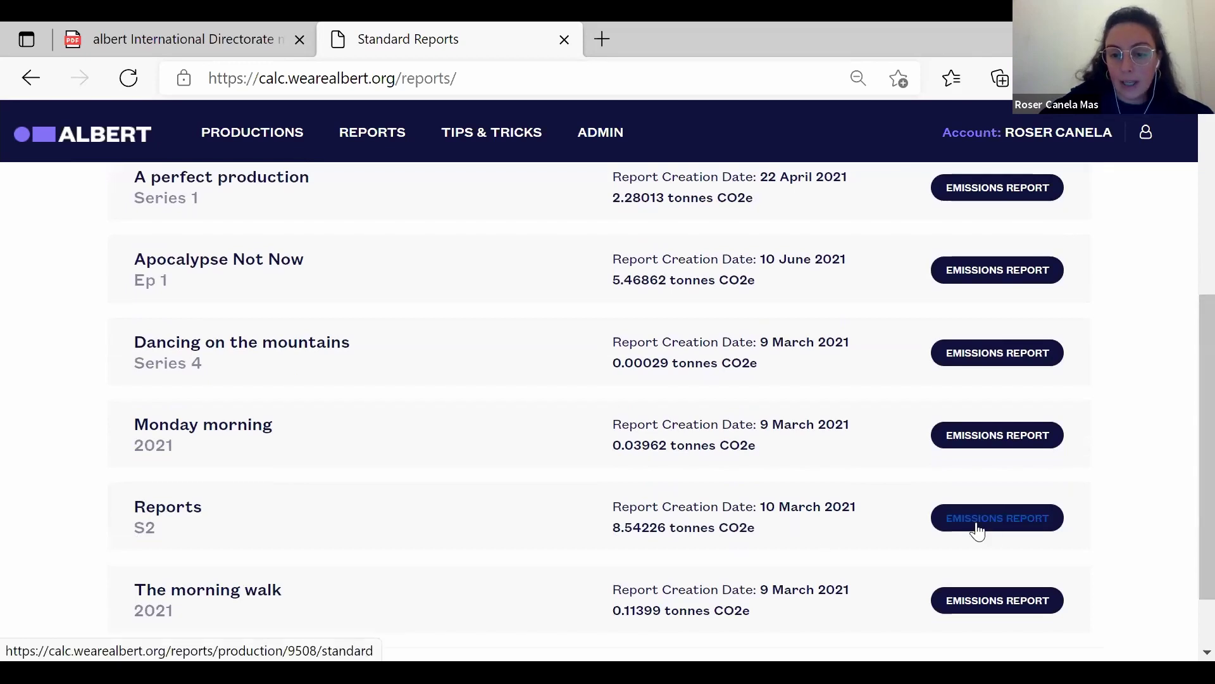
pyautogui.click(1017, 519)
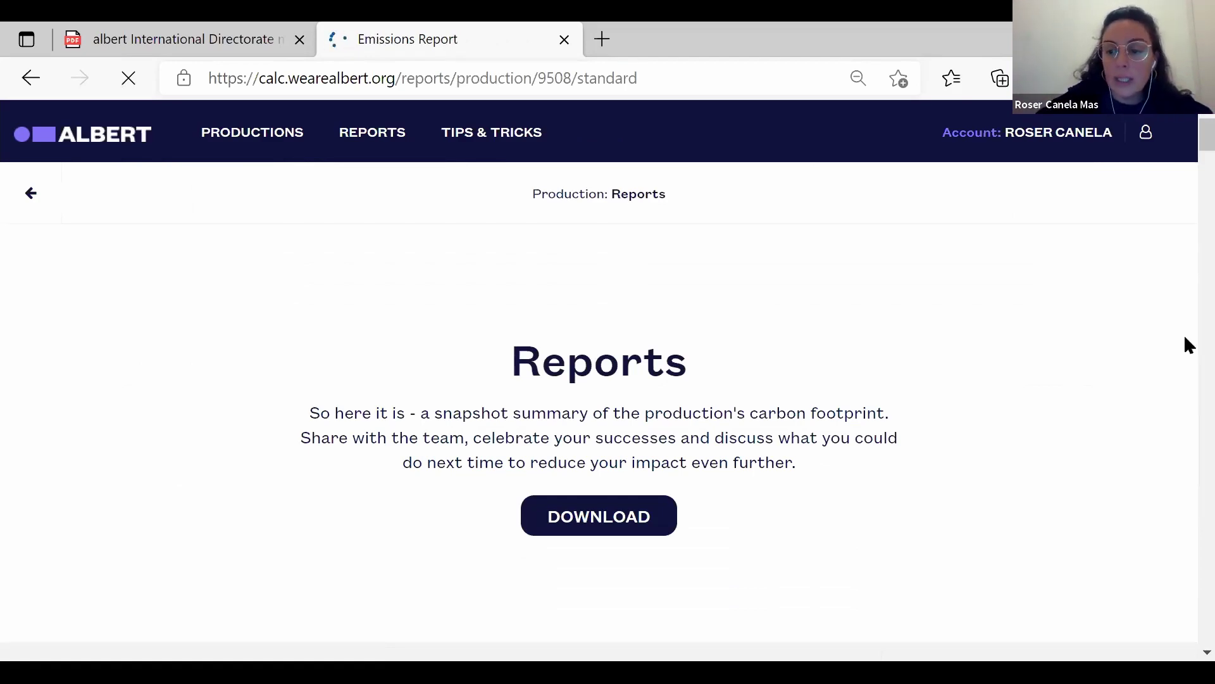
# Scroll through the Reports S2 emissions report's donut chart, world map and Non-Filming Spaces breakdown.
pyautogui.scroll(-2, 1188, 655)
pyautogui.scroll(-6, 1189, 655)
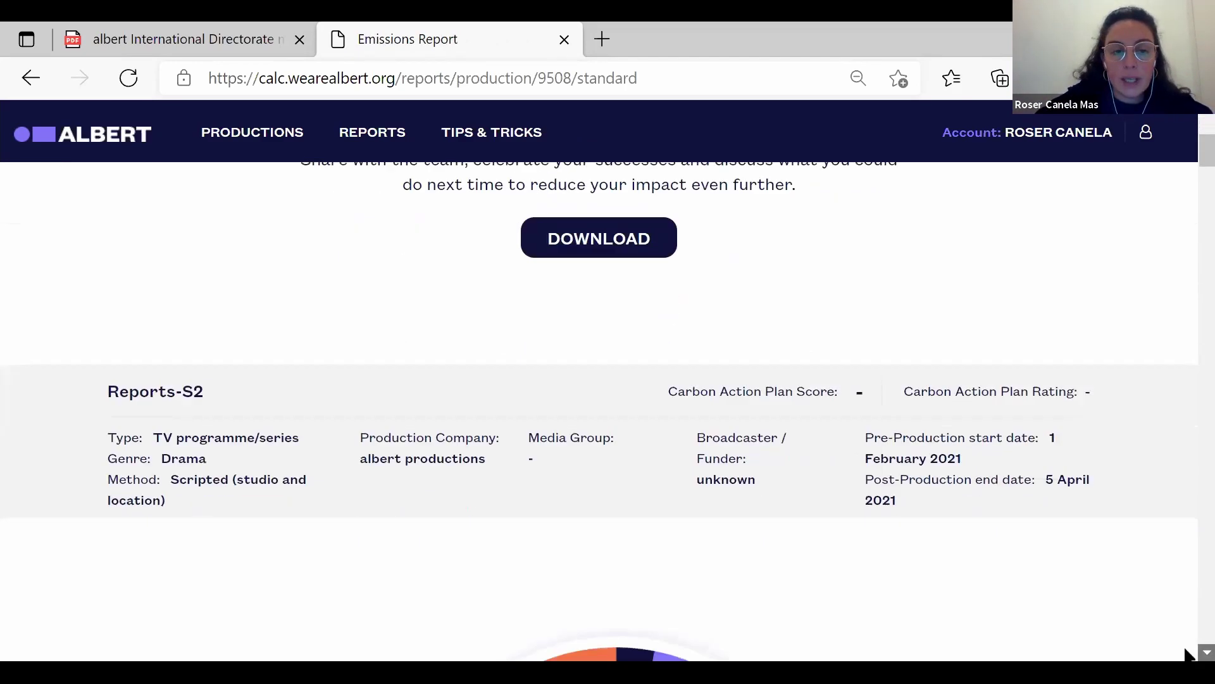
pyautogui.scroll(-2, 1188, 655)
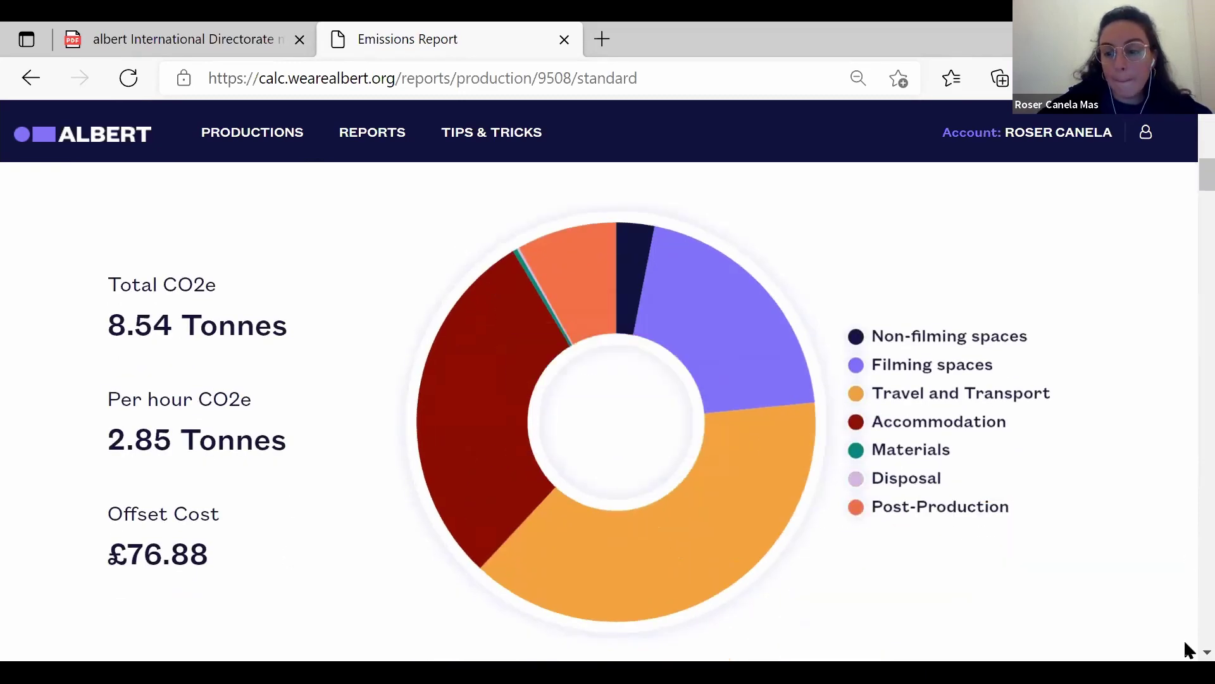
pyautogui.scroll(-10, 1050, 481)
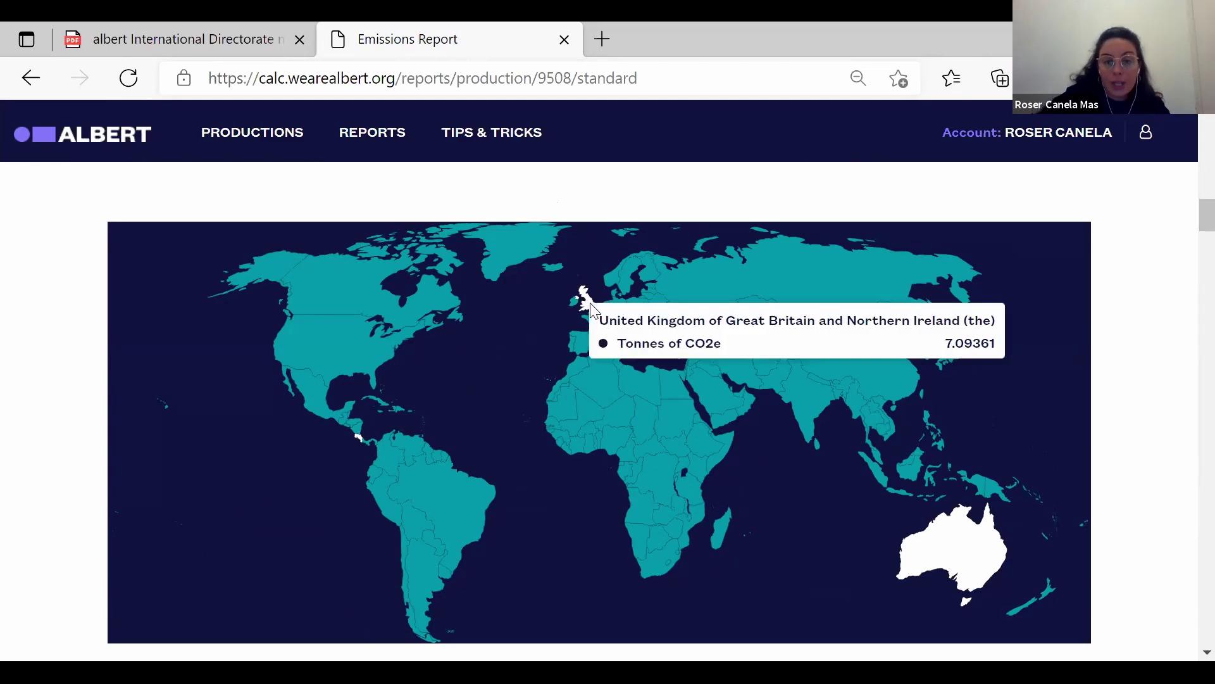
pyautogui.moveTo(959, 526)
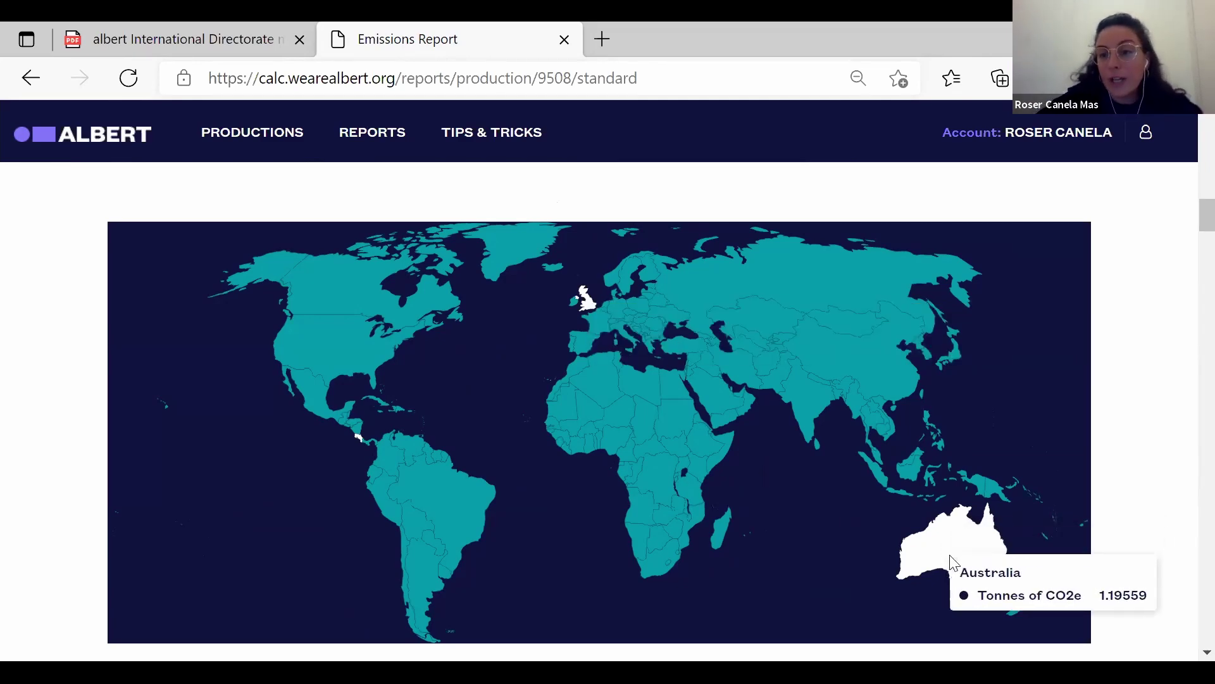
pyautogui.scroll(-9, 1167, 635)
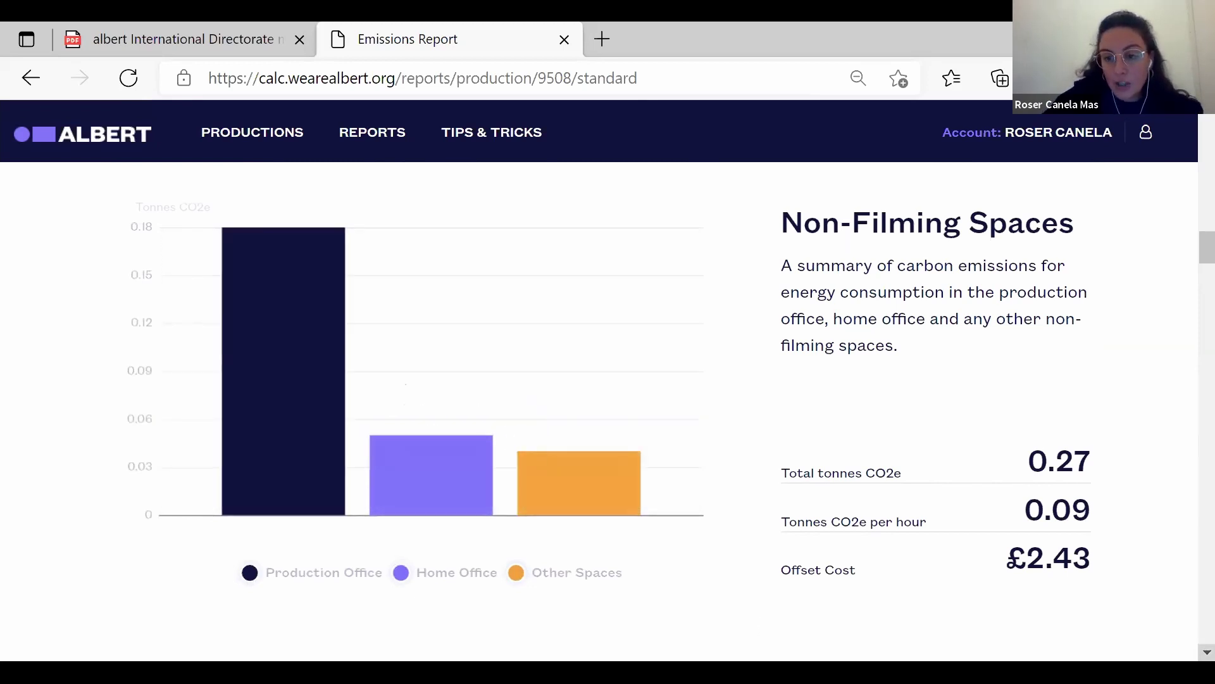
pyautogui.scroll(-6, 565, 381)
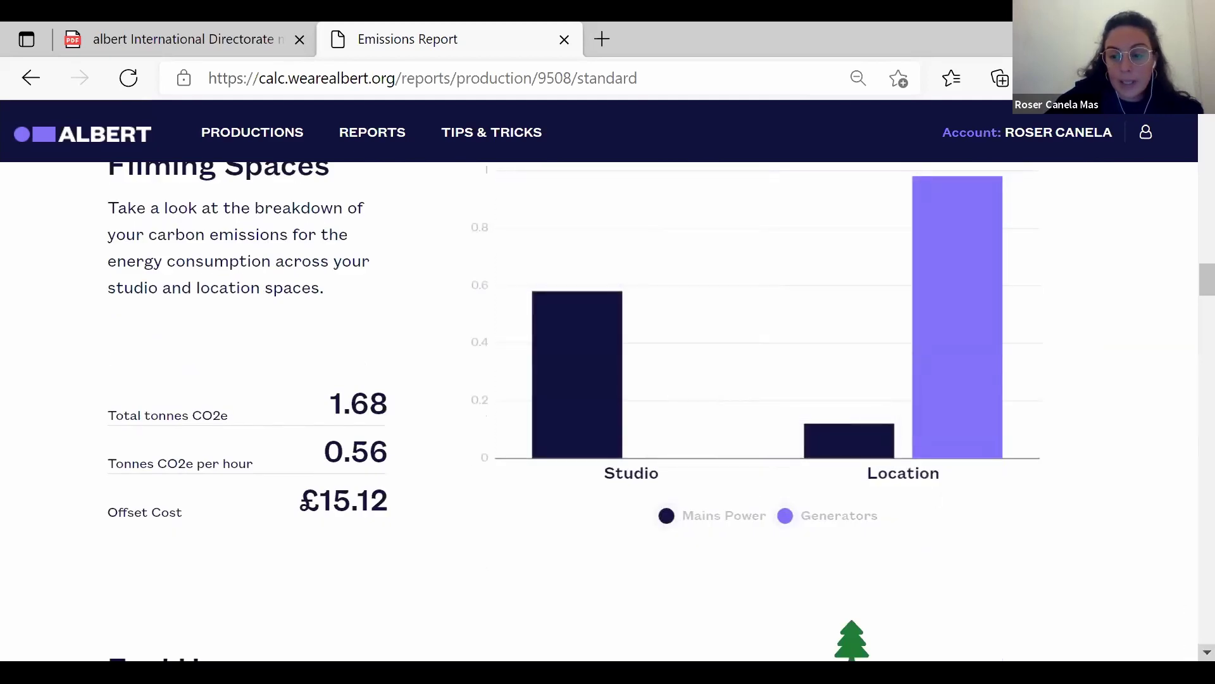
pyautogui.scroll(-4, 791, 465)
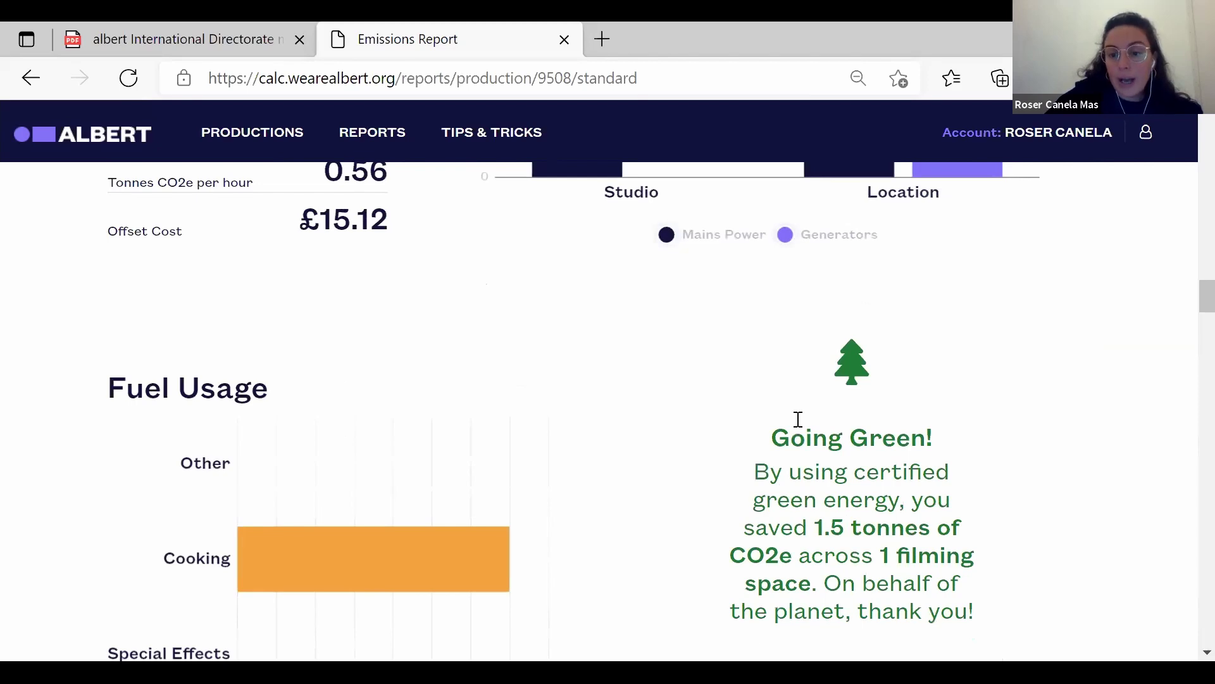
pyautogui.scroll(-7, 651, 411)
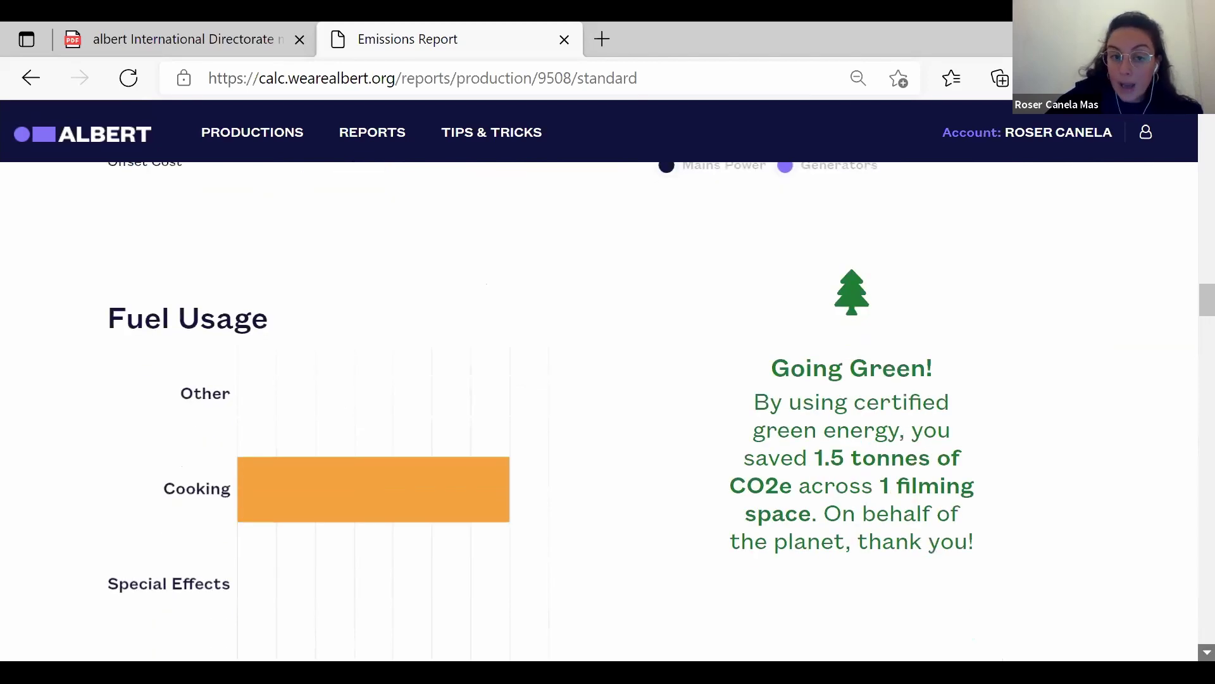
pyautogui.scroll(-4, 725, 584)
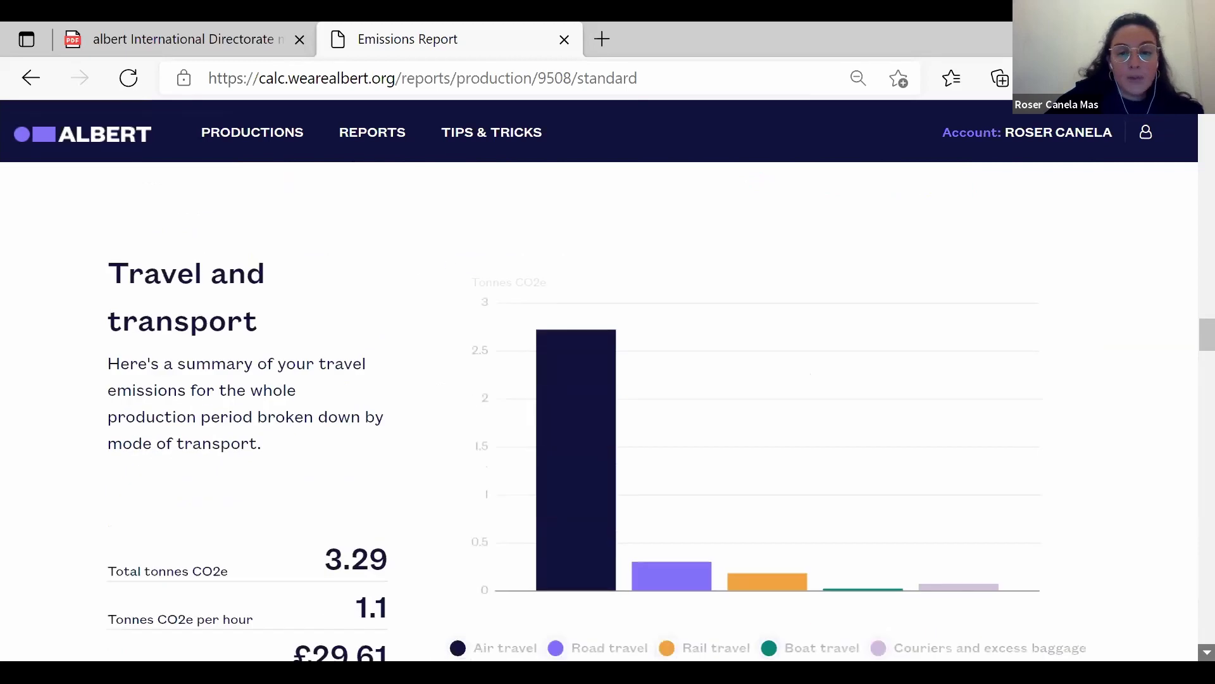
pyautogui.moveTo(586, 426)
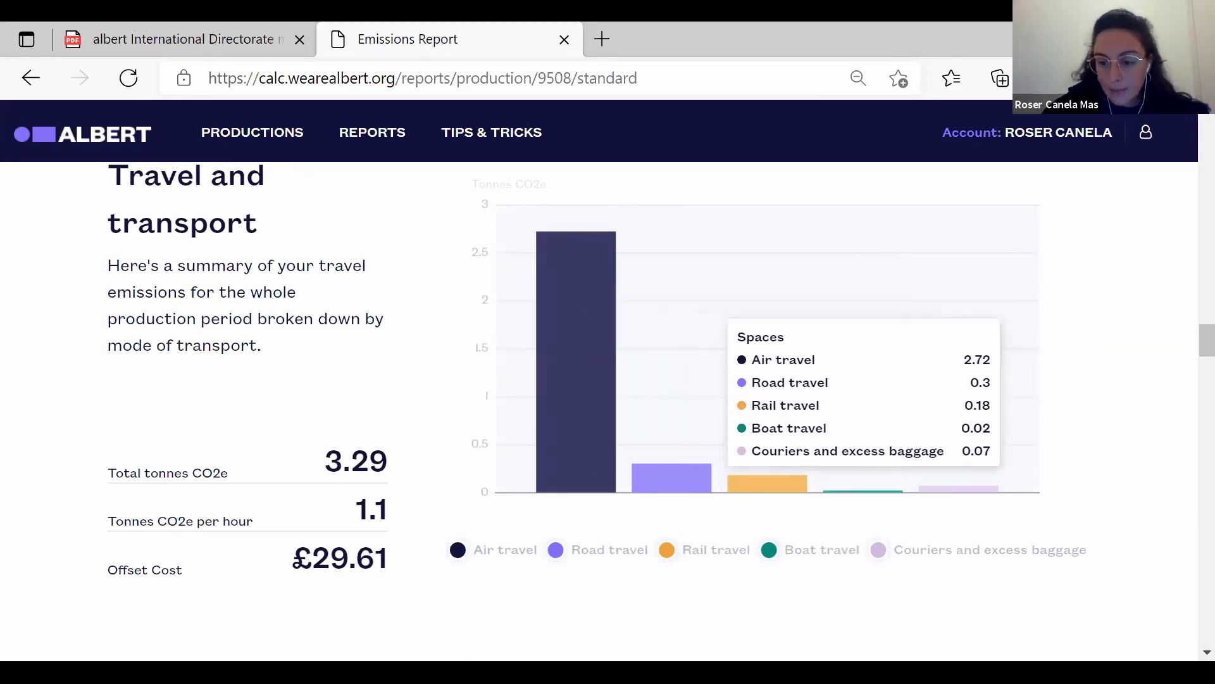
pyautogui.scroll(-9, 320, 123)
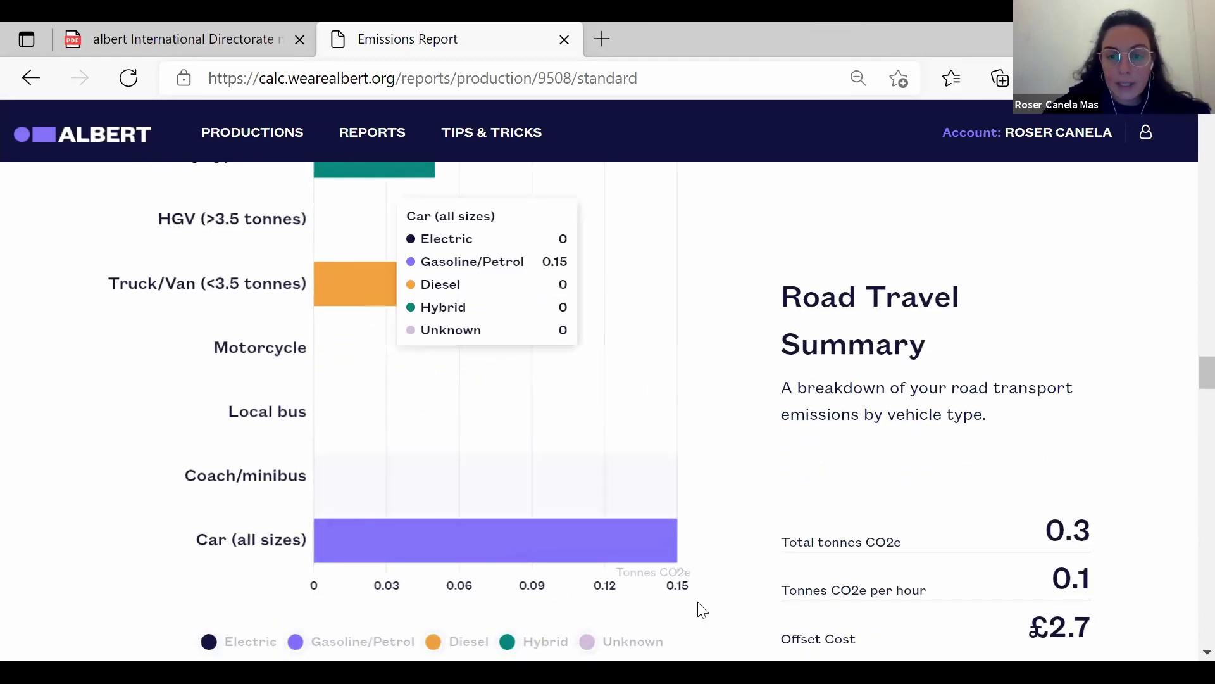
pyautogui.scroll(-9, 608, 412)
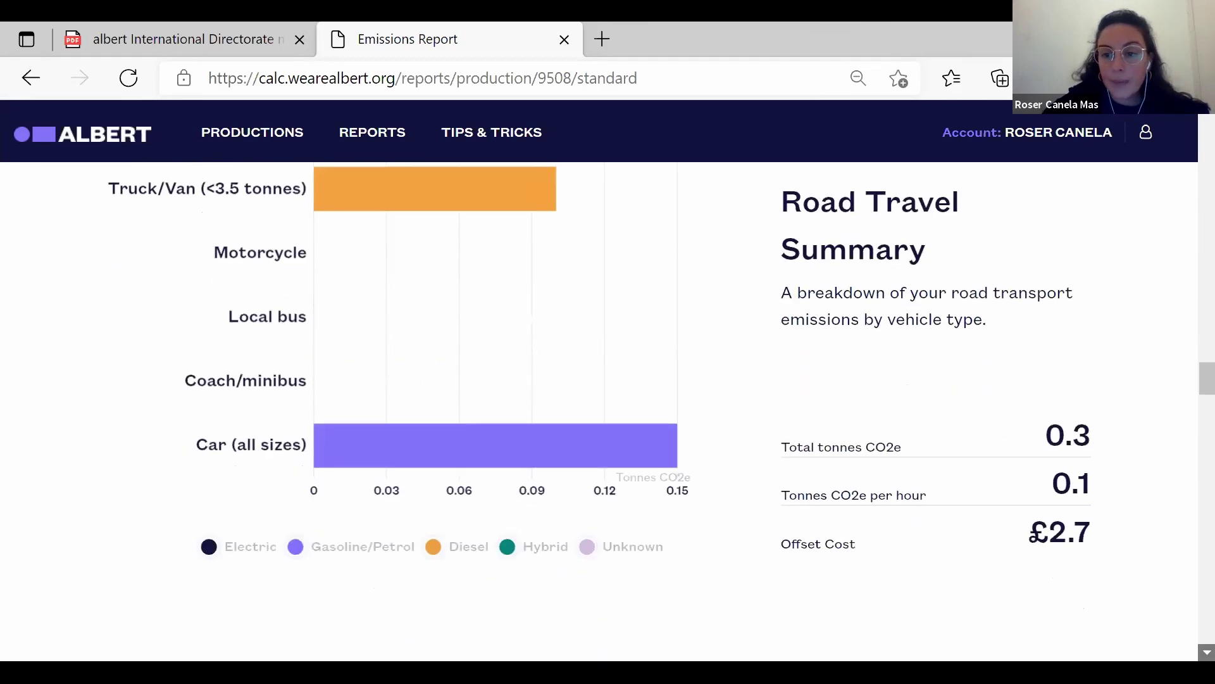
pyautogui.moveTo(626, 434)
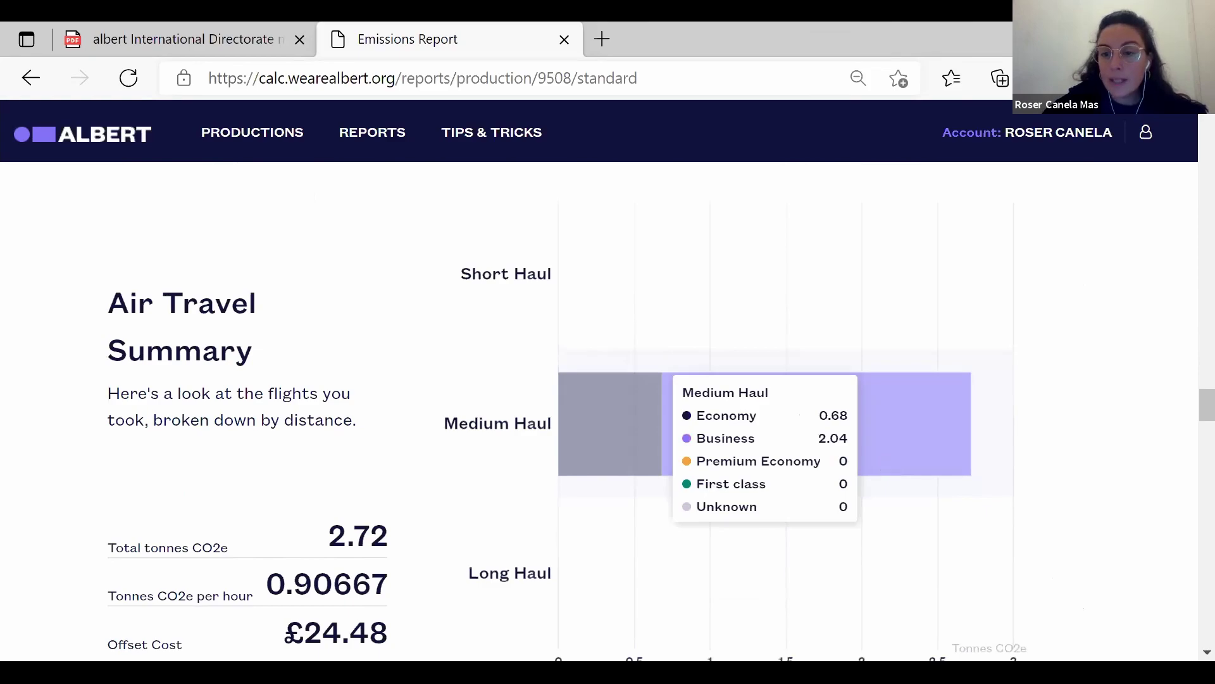
pyautogui.scroll(-4, 1187, 652)
pyautogui.scroll(-12, 1187, 653)
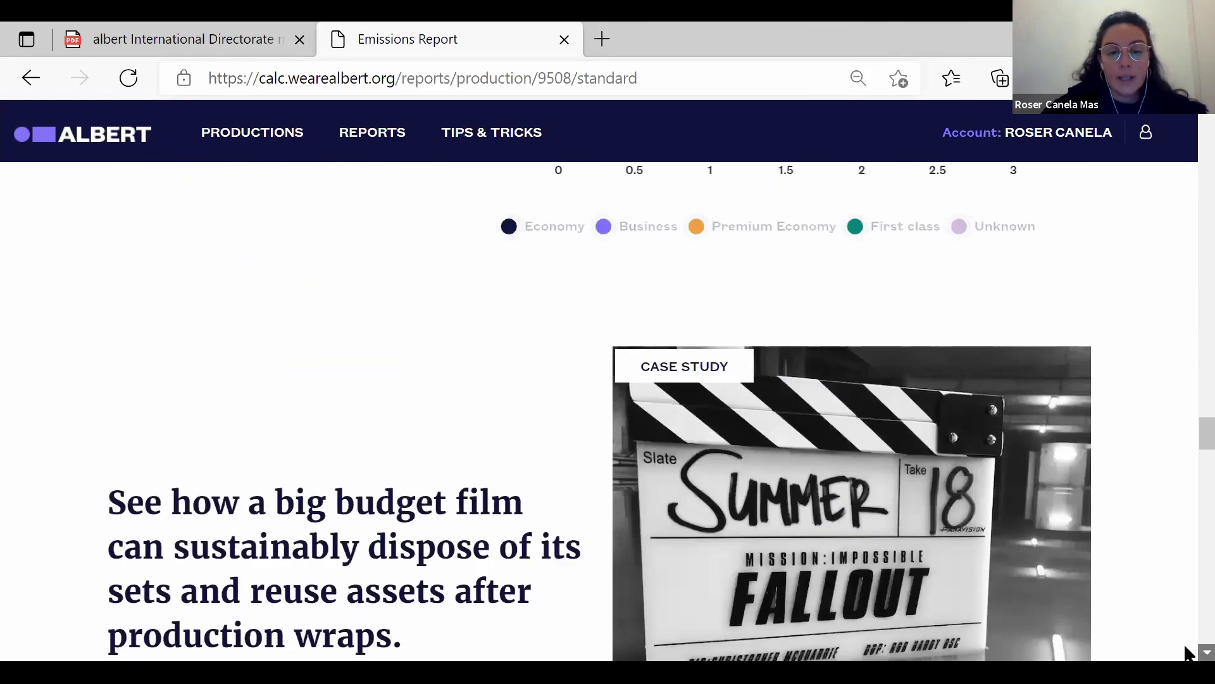
pyautogui.scroll(-10, 1188, 654)
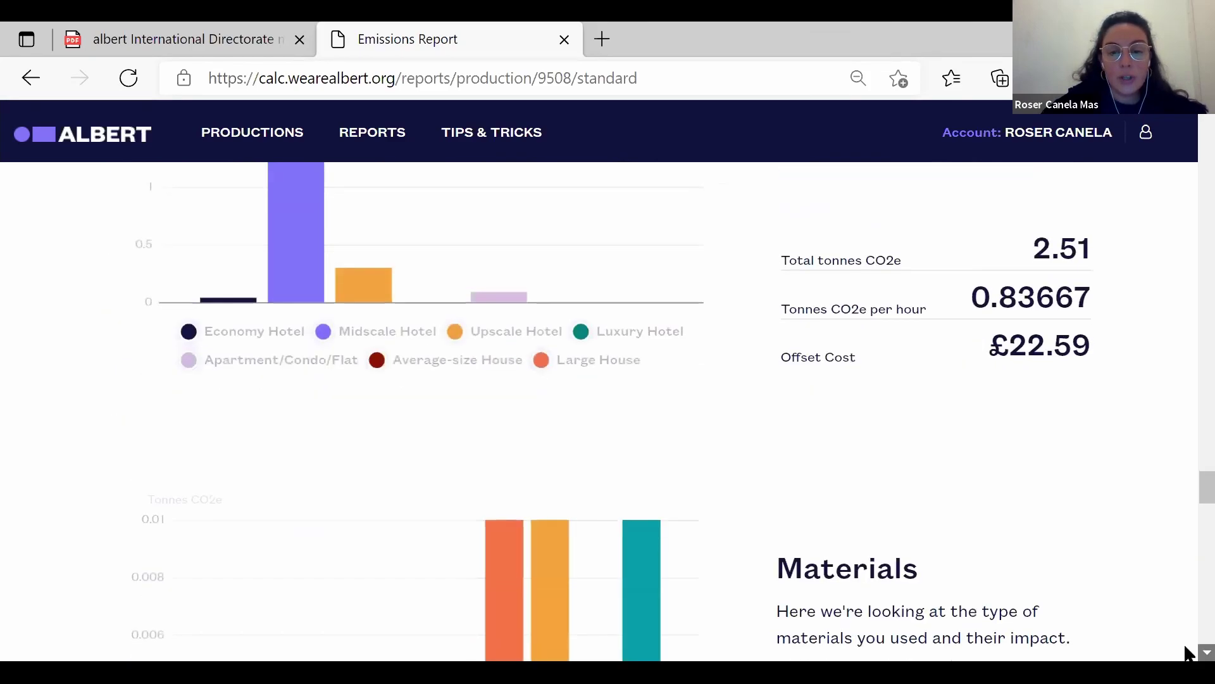
pyautogui.scroll(-4, 1187, 654)
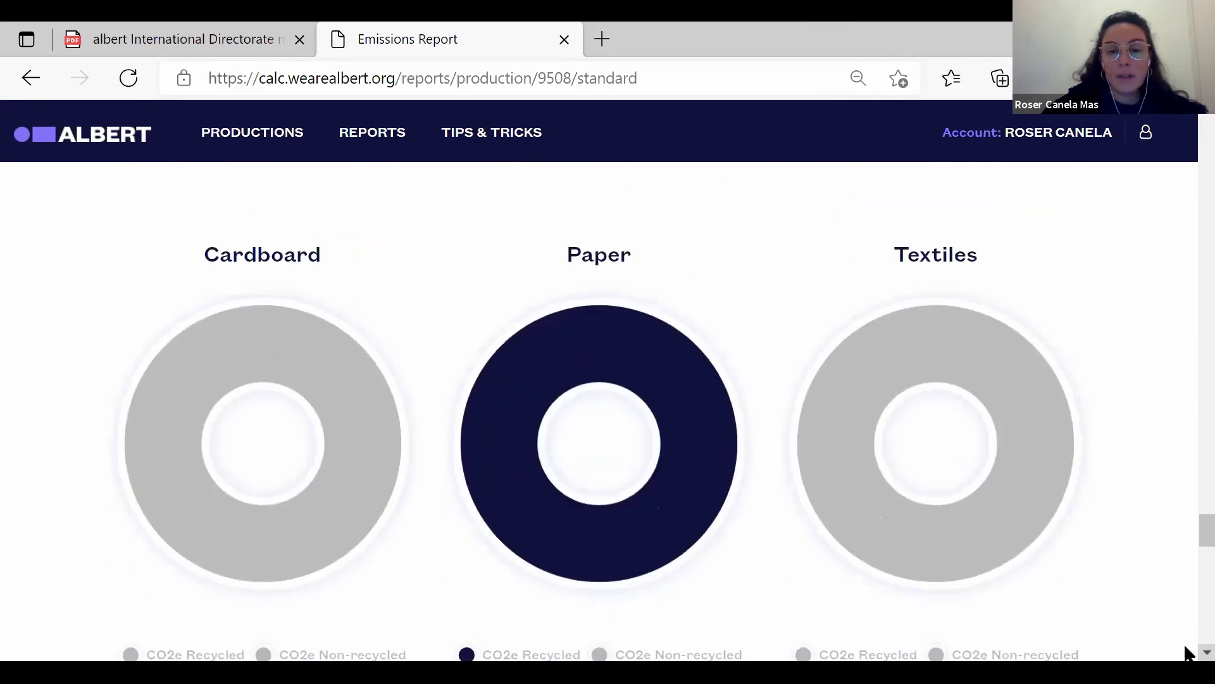
pyautogui.moveTo(606, 489)
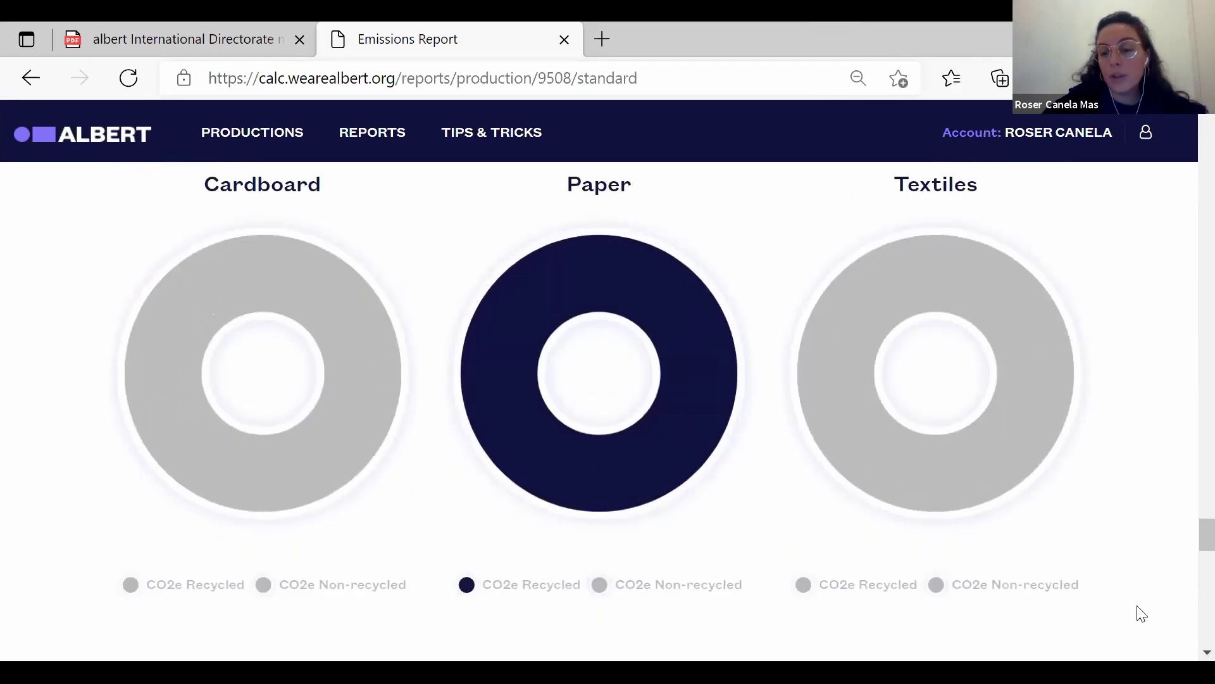
pyautogui.scroll(-3, 1187, 653)
pyautogui.scroll(-10, 1187, 654)
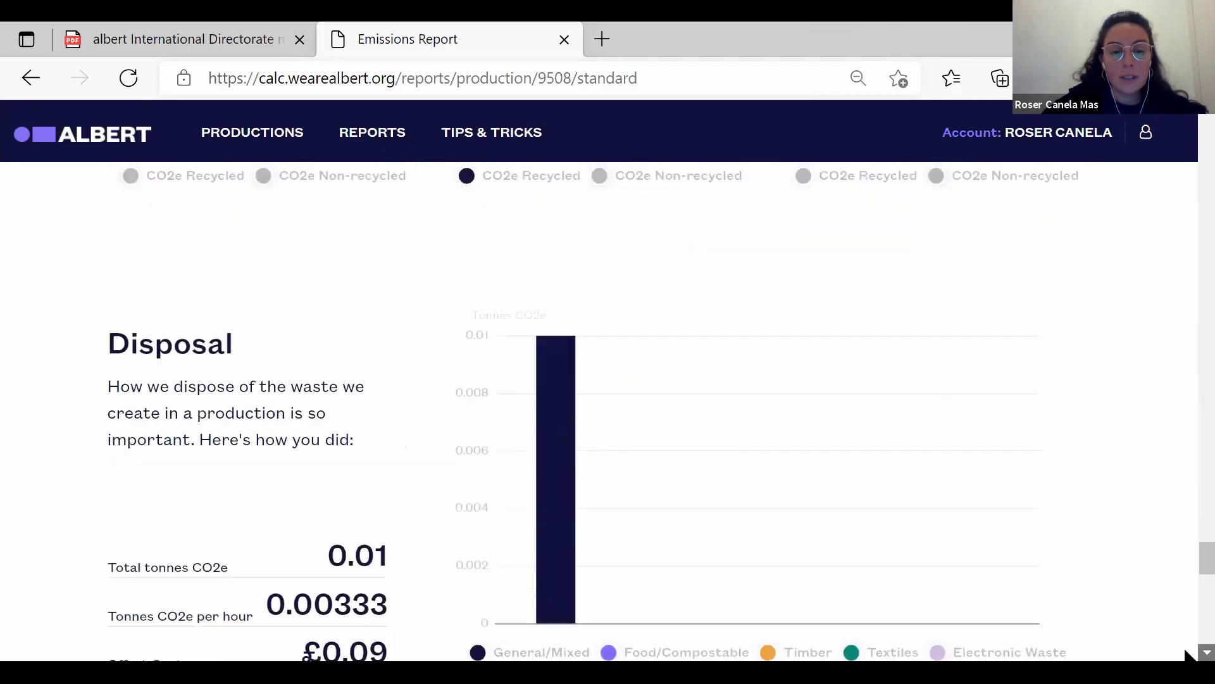
pyautogui.scroll(-7, 1188, 653)
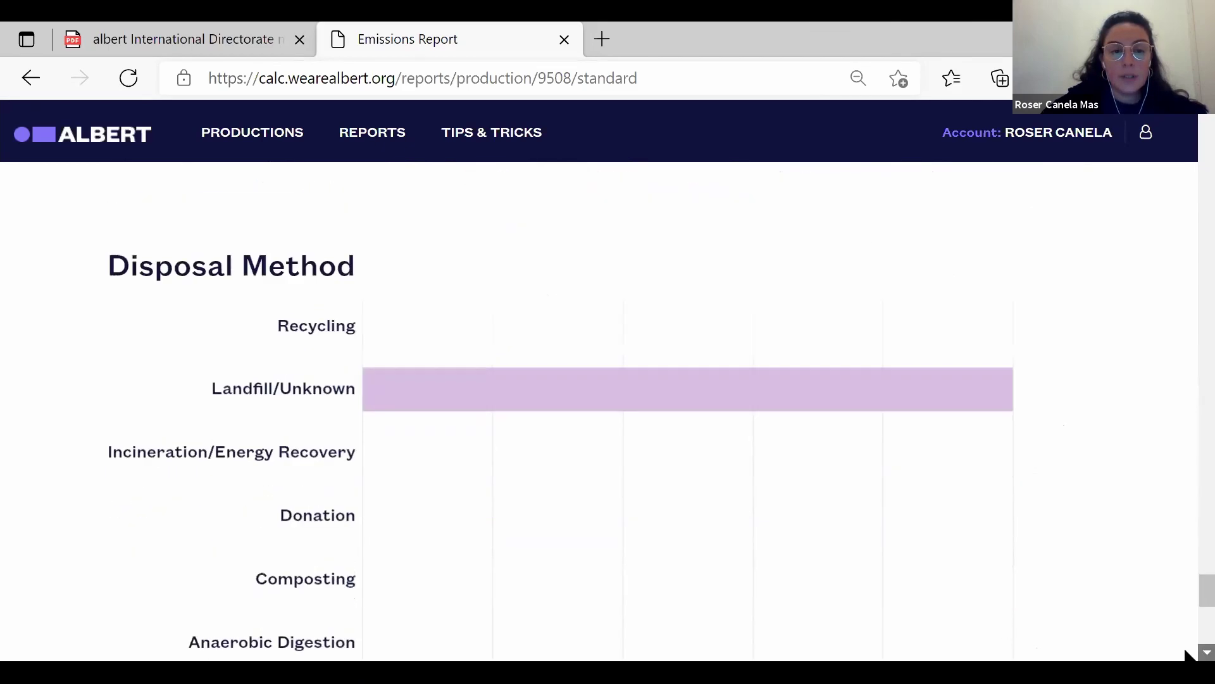
pyautogui.scroll(-1, 1187, 654)
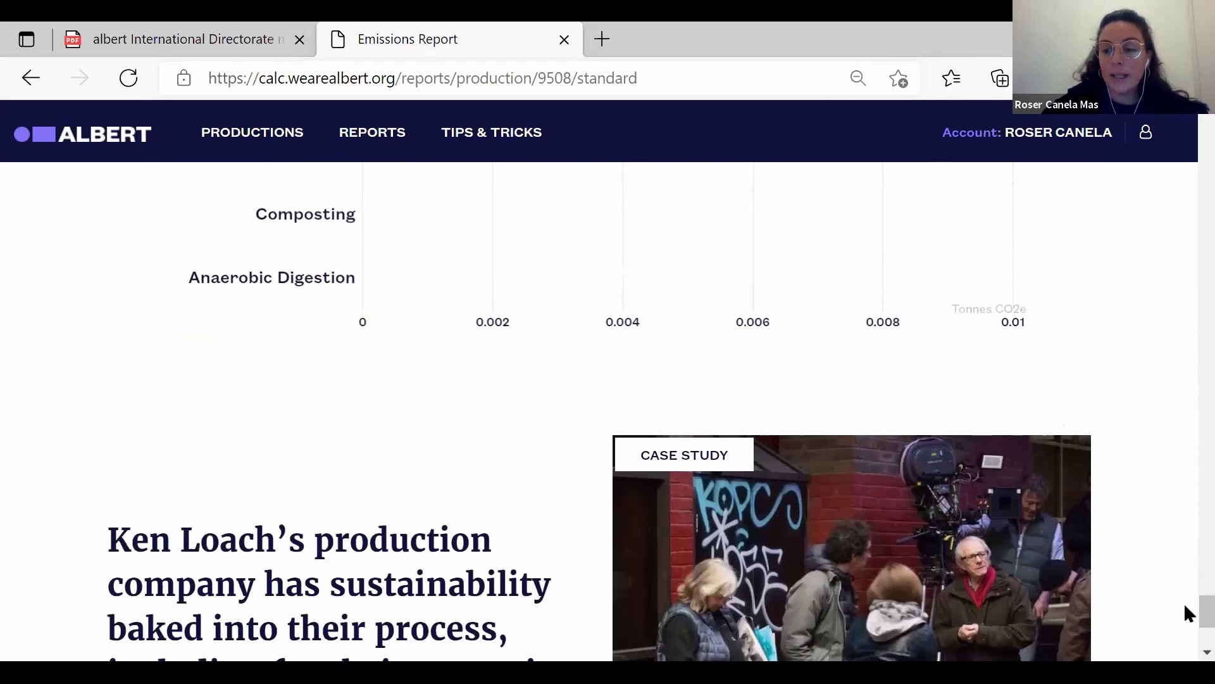
pyautogui.moveTo(1183, 610); pyautogui.dragTo(1188, 117)
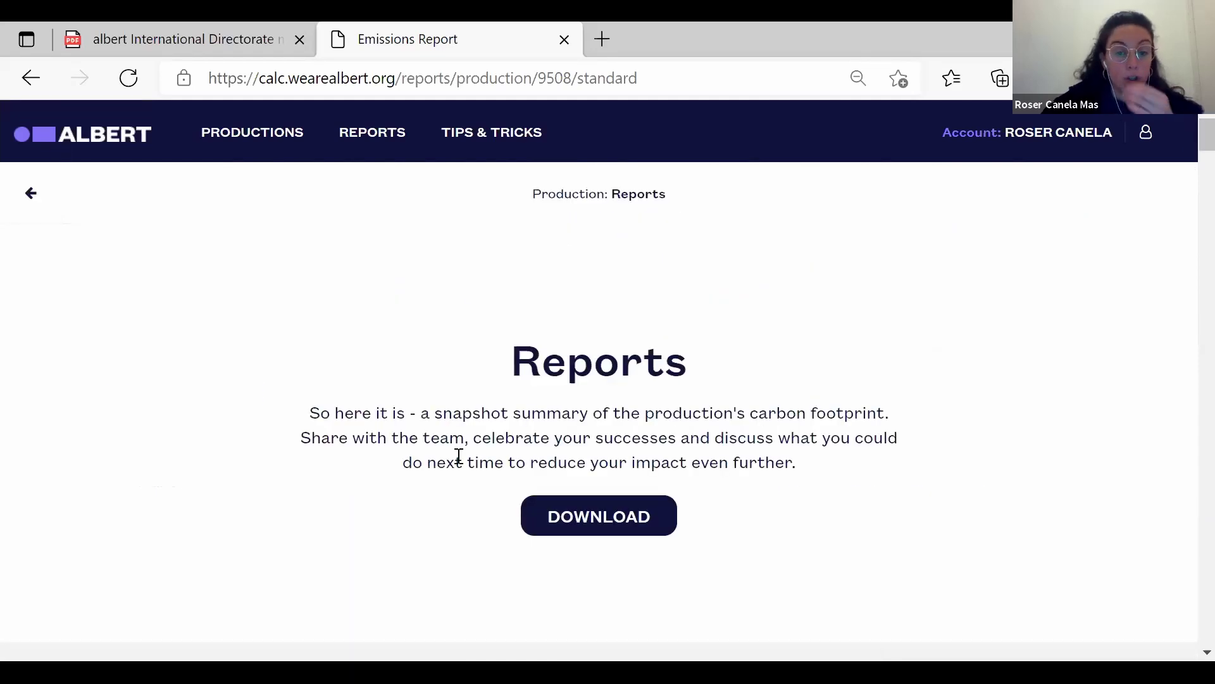
# Go to Custom Reports and start a new custom report.
pyautogui.click(37, 195)
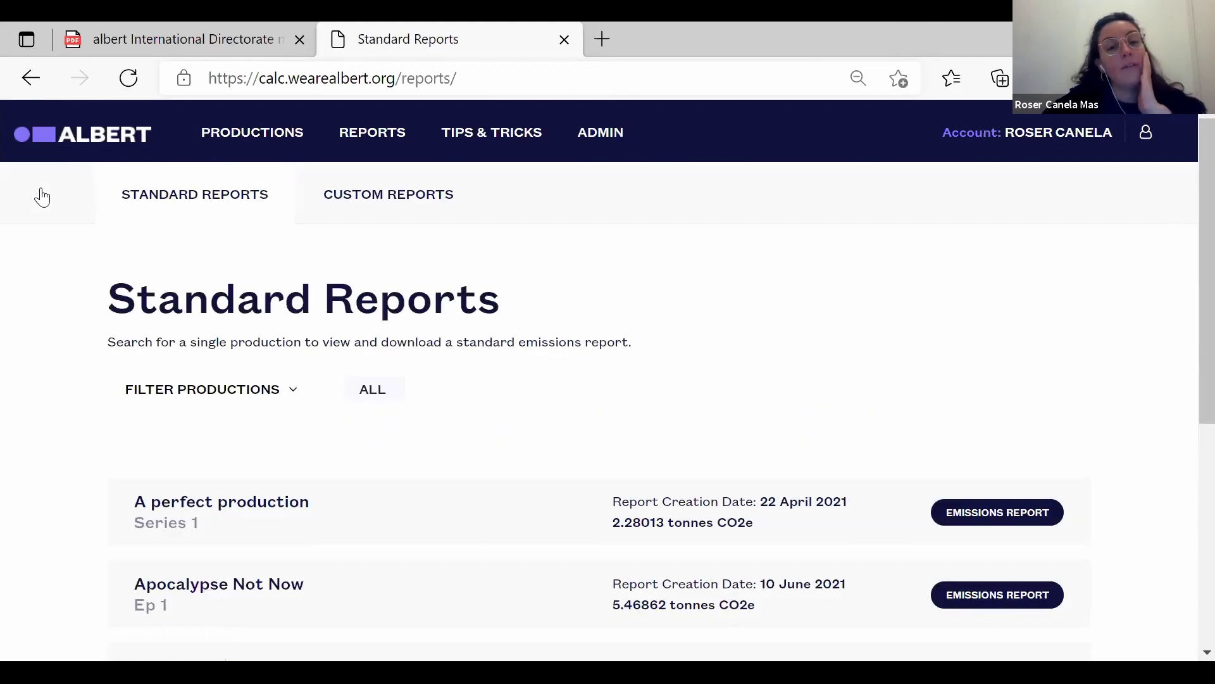
pyautogui.click(380, 205)
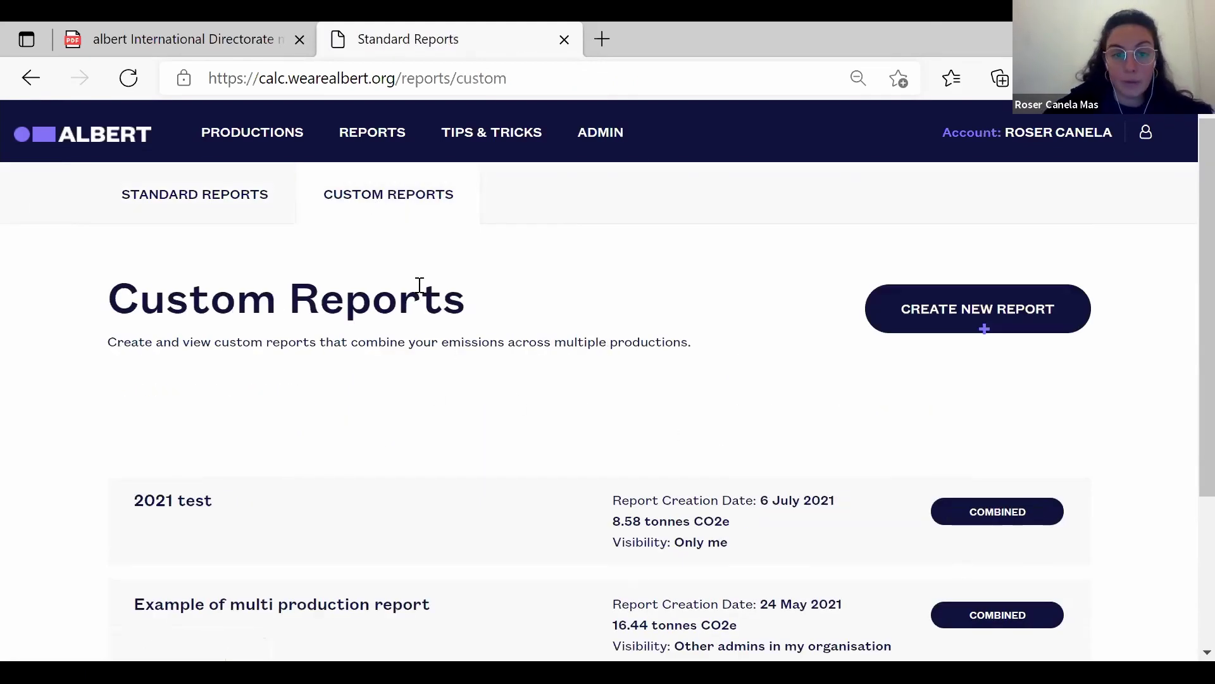
pyautogui.click(881, 322)
pyautogui.click(606, 378)
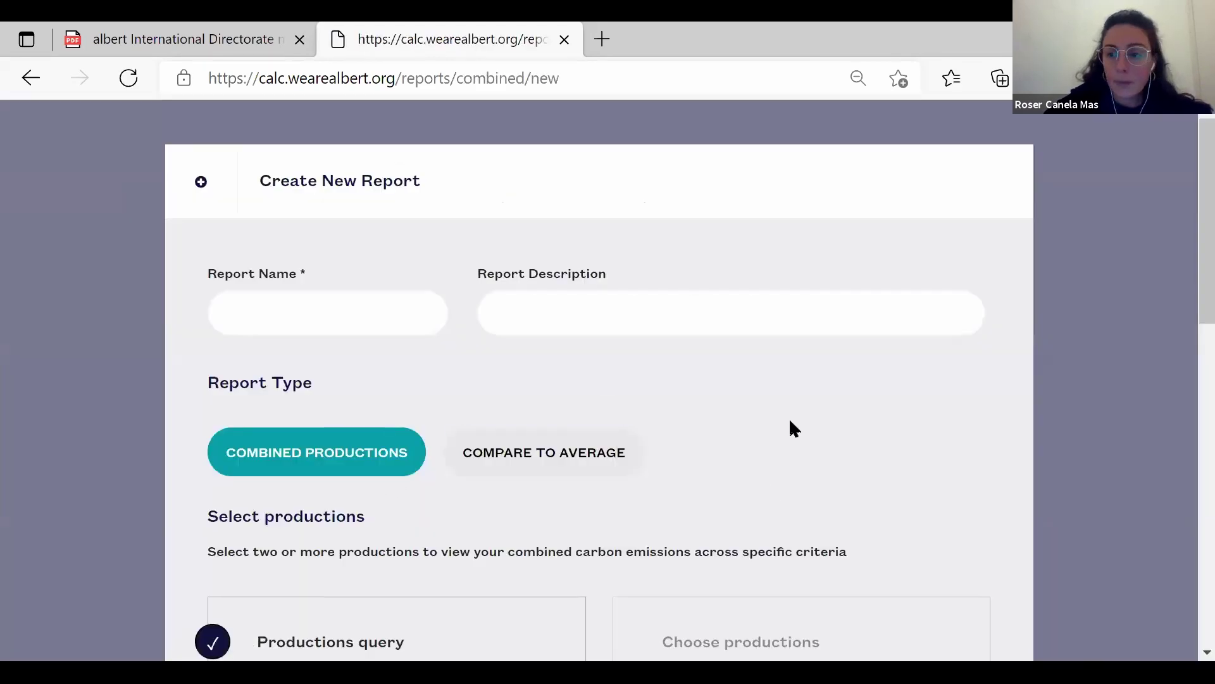
# Make a Combined Productions report of A perfect production, Apocalypse Not Now and Dancing on the mountains.
pyautogui.scroll(-2, 1184, 272)
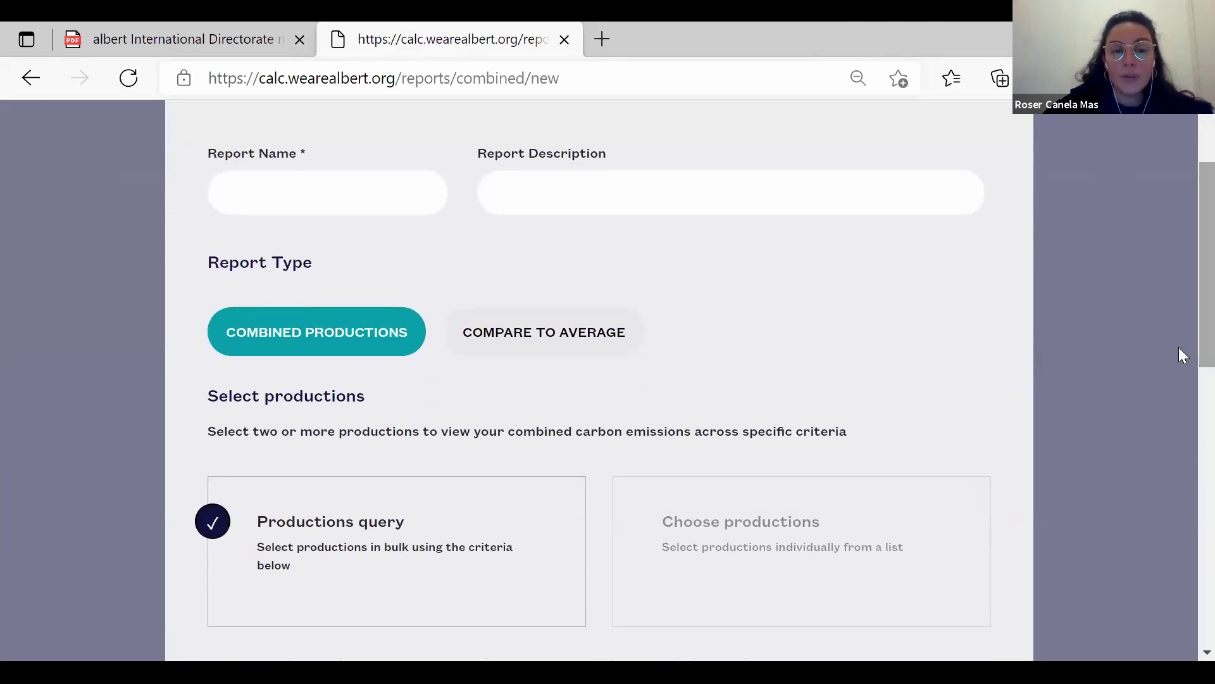
pyautogui.click(561, 338)
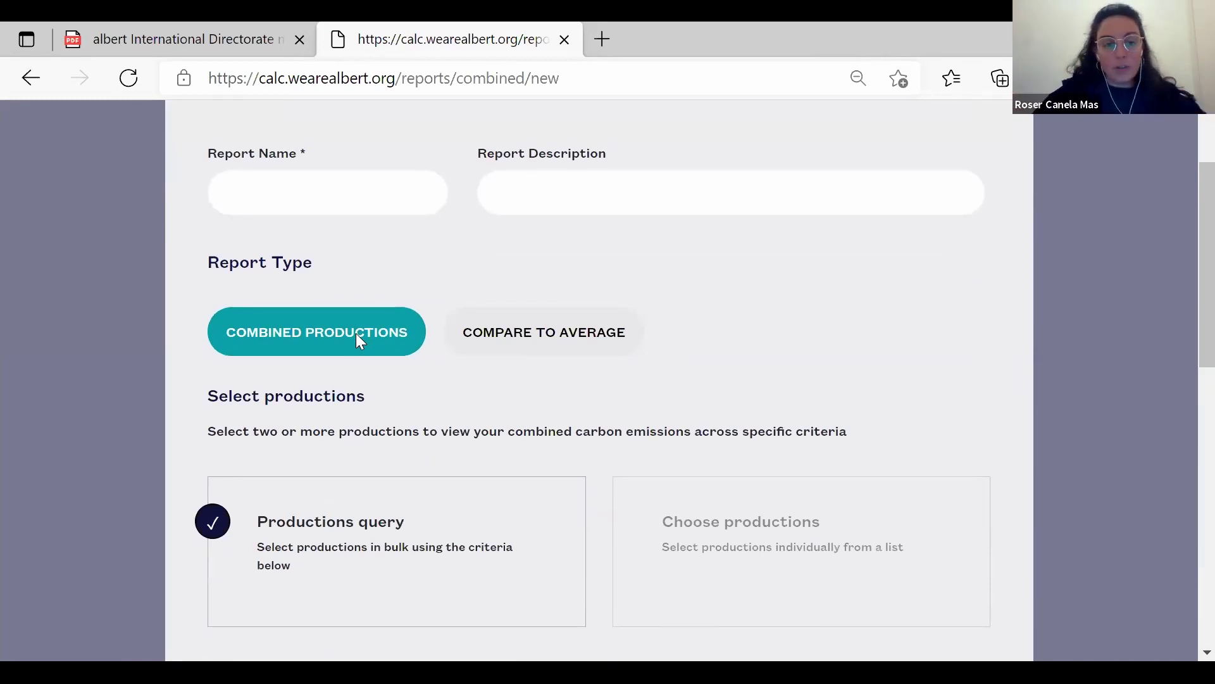
pyautogui.scroll(-3, 1183, 351)
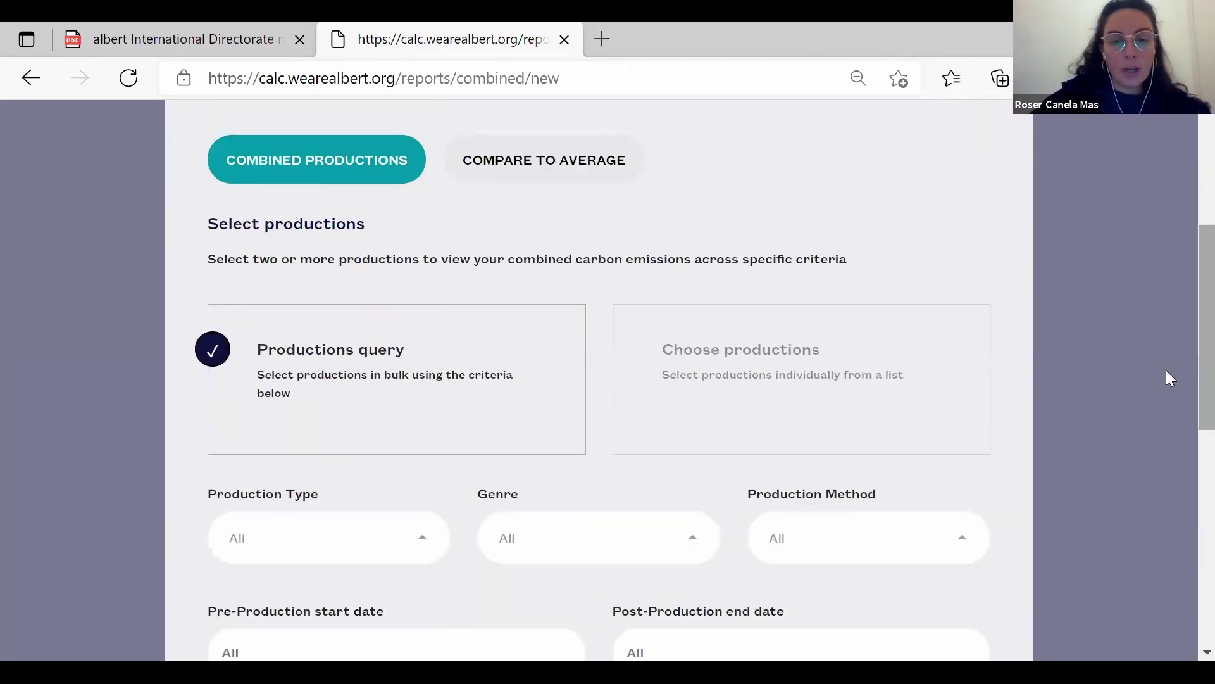
pyautogui.click(752, 417)
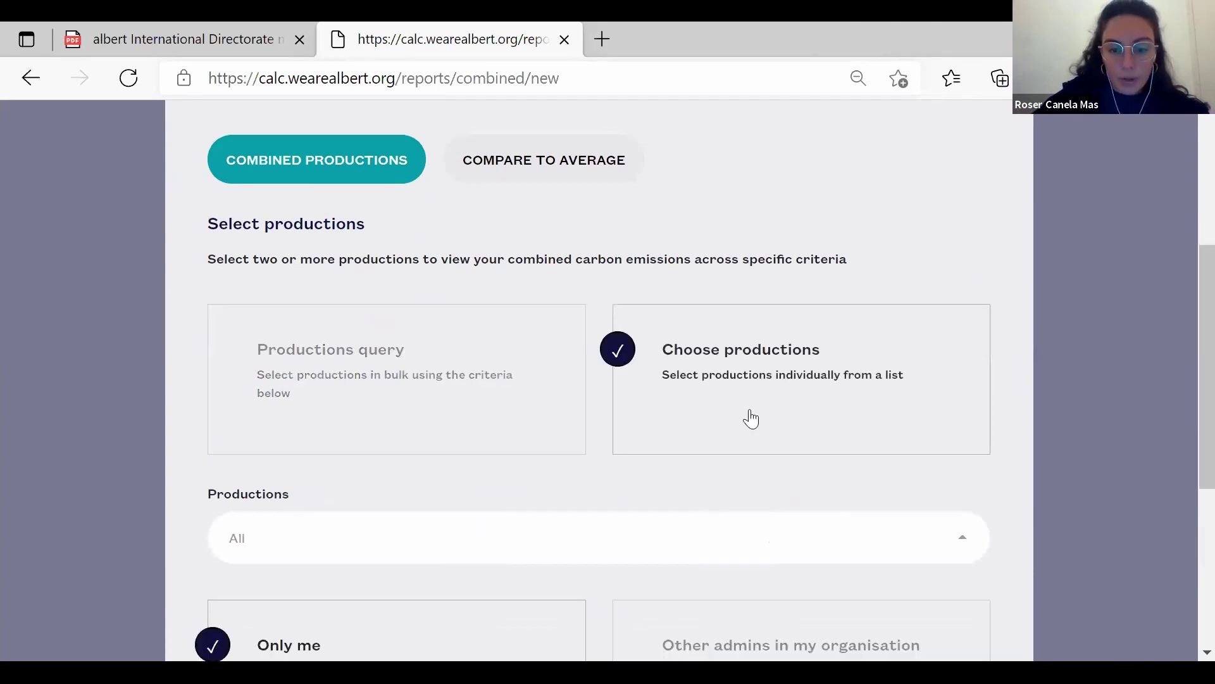
pyautogui.click(896, 548)
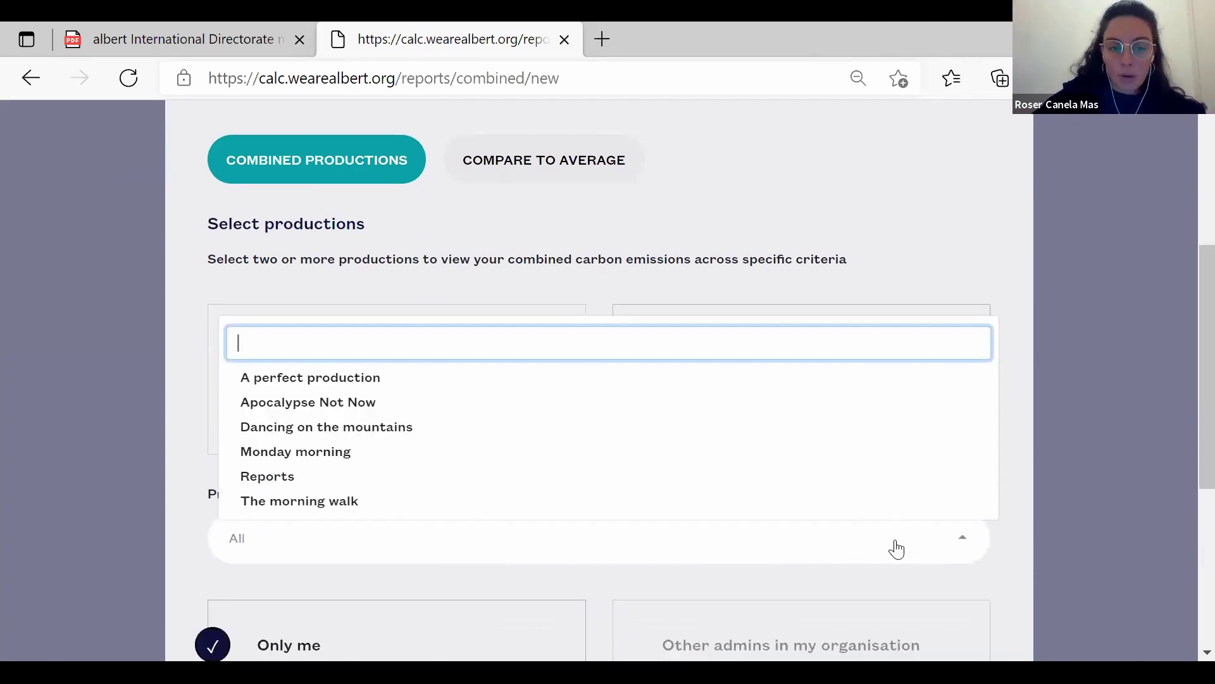
pyautogui.click(570, 382)
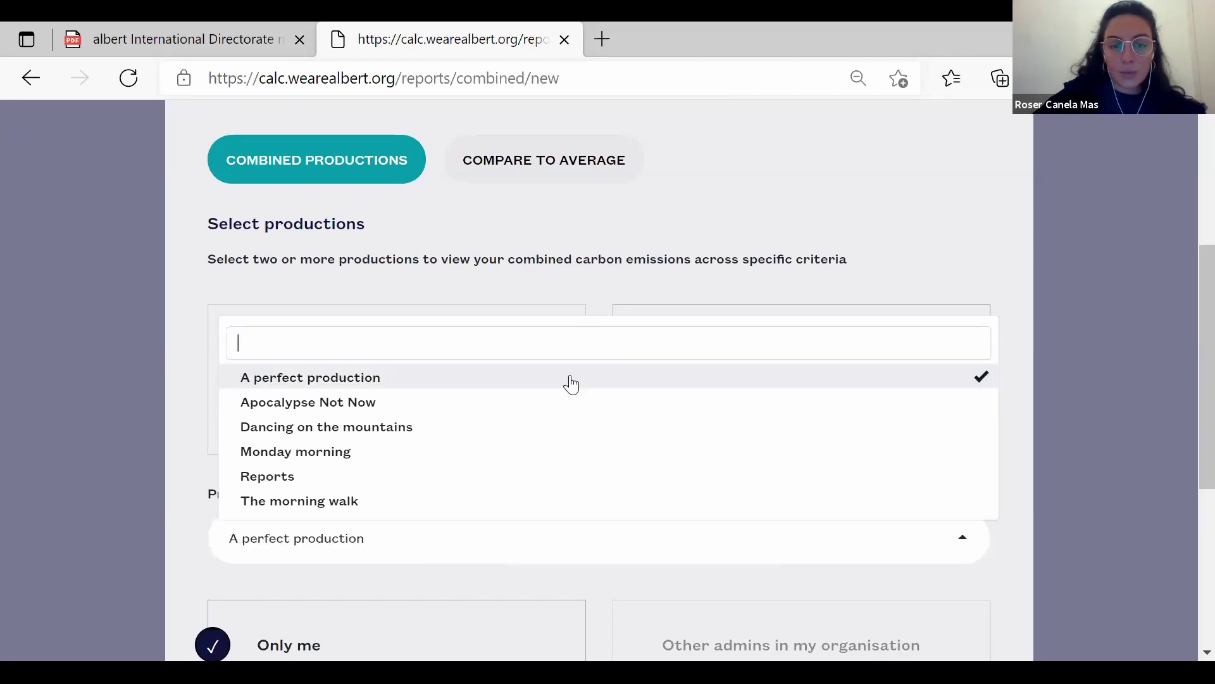
pyautogui.click(575, 408)
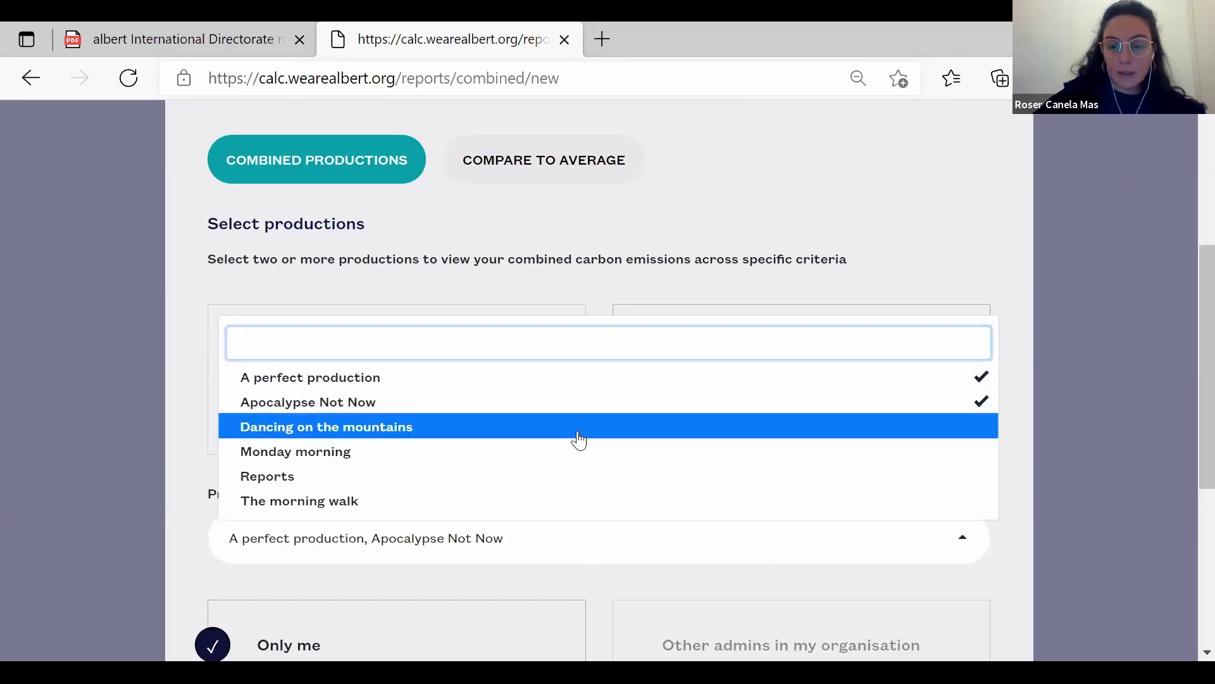
pyautogui.click(579, 438)
pyautogui.click(558, 284)
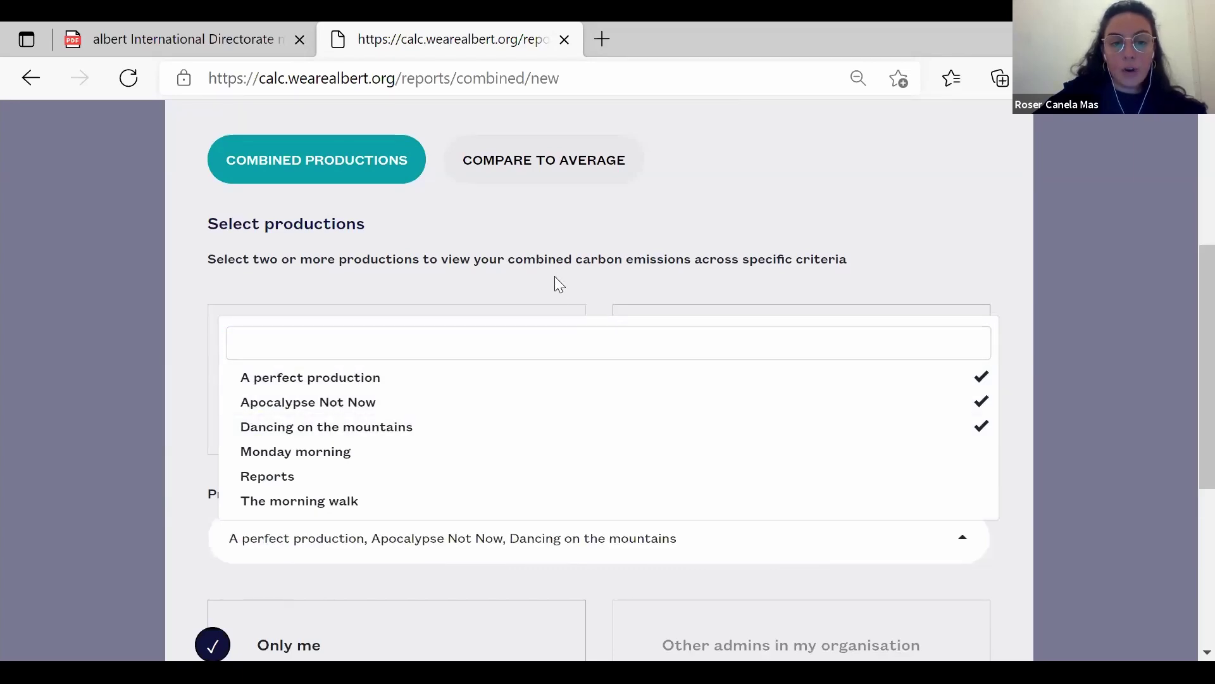
# Select productions by query instead: TV programme/series type with Drama and Entertainment genres.
pyautogui.click(447, 387)
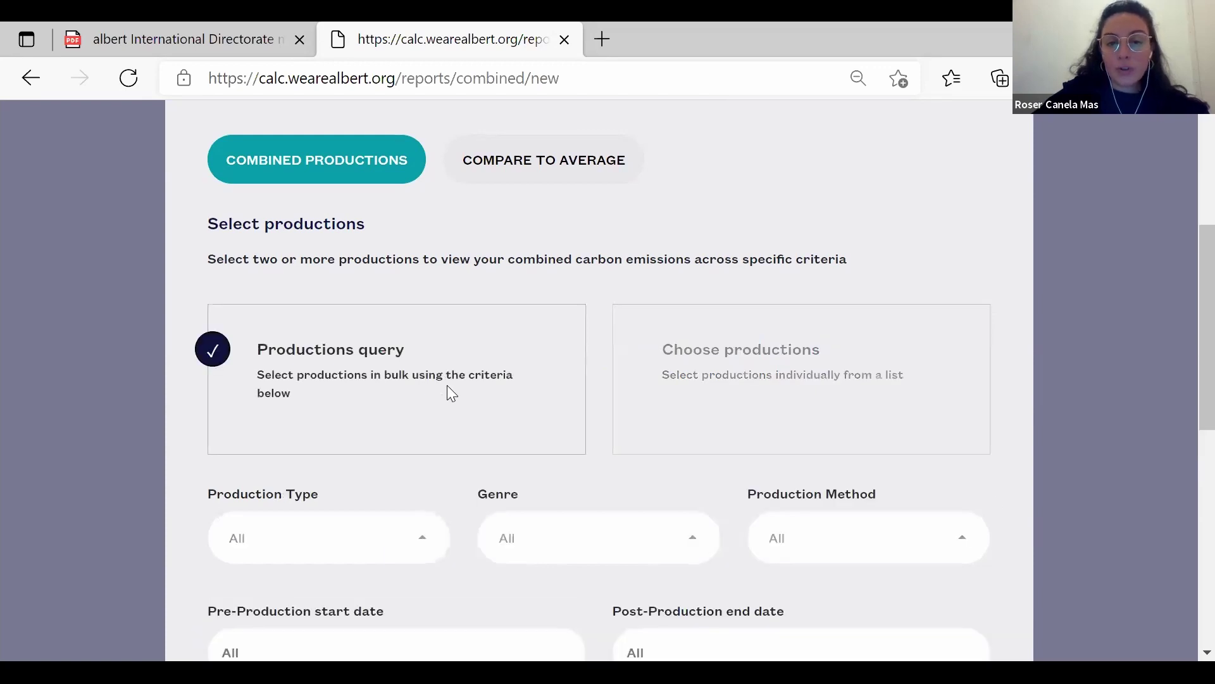
pyautogui.scroll(-5, 443, 389)
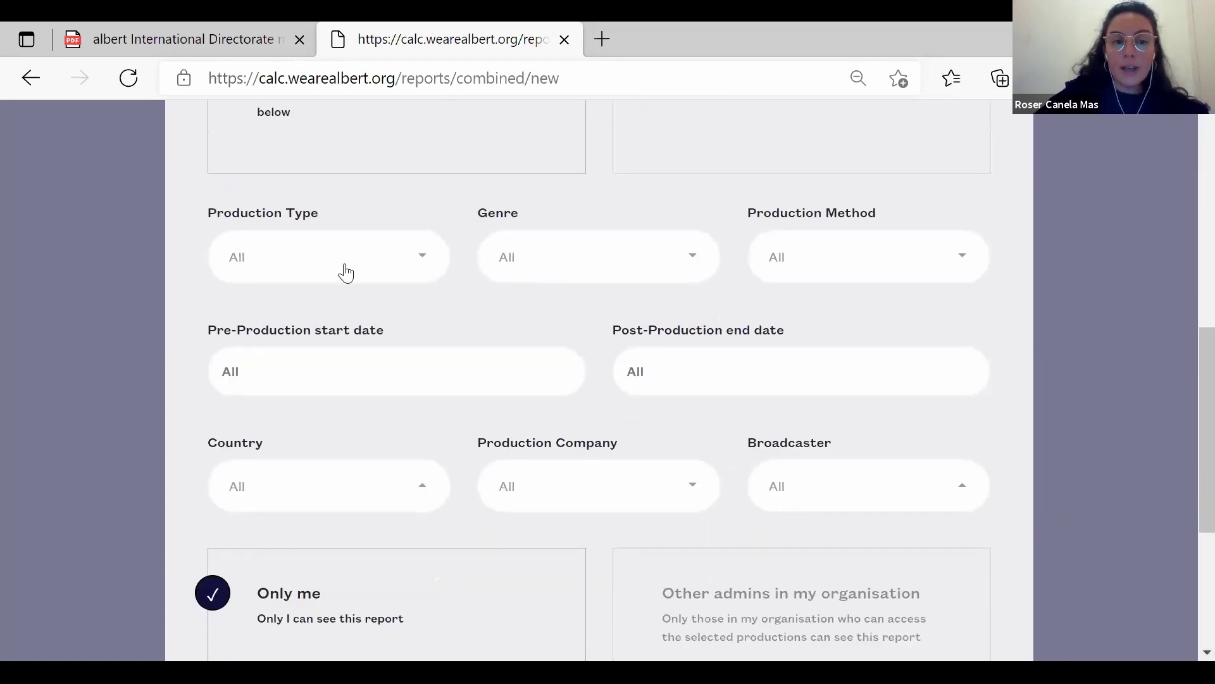
pyautogui.click(386, 264)
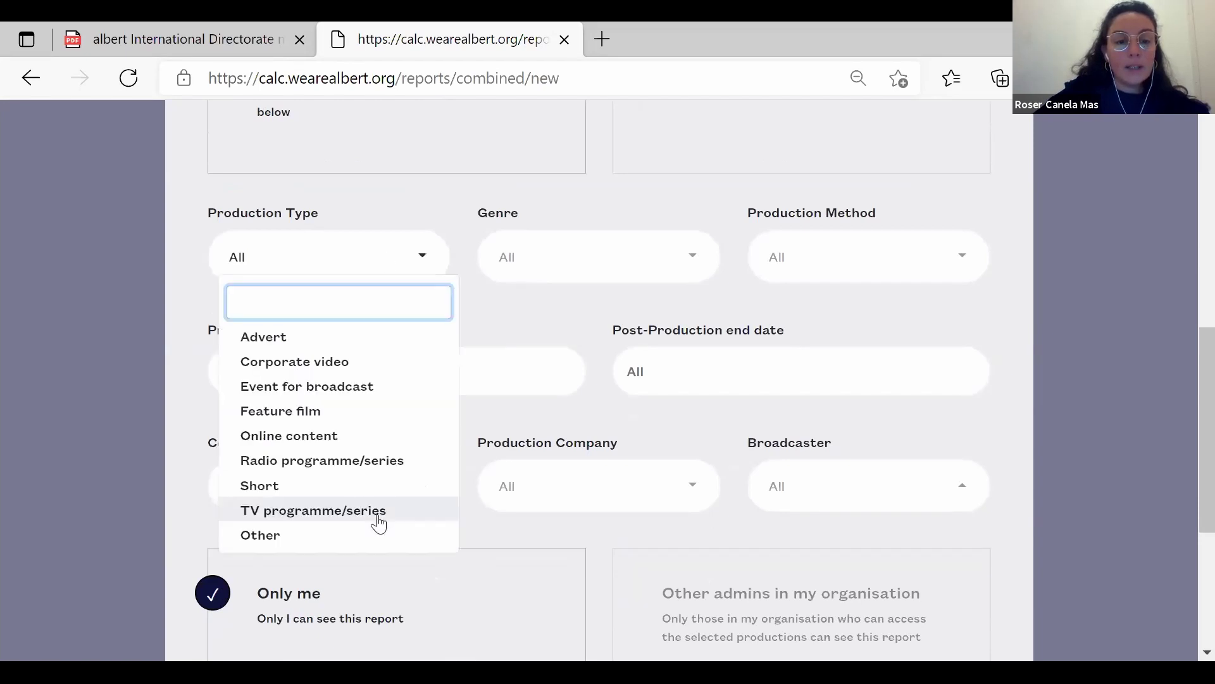
pyautogui.click(375, 514)
pyautogui.click(691, 271)
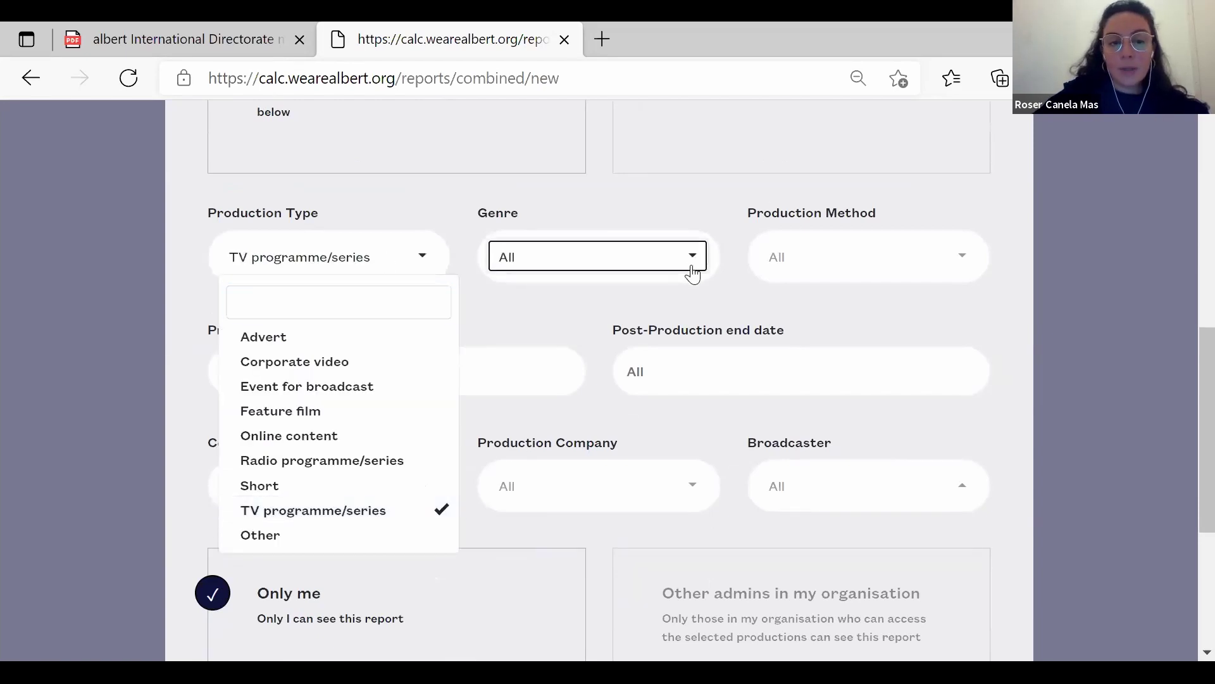
pyautogui.click(632, 442)
pyautogui.click(657, 462)
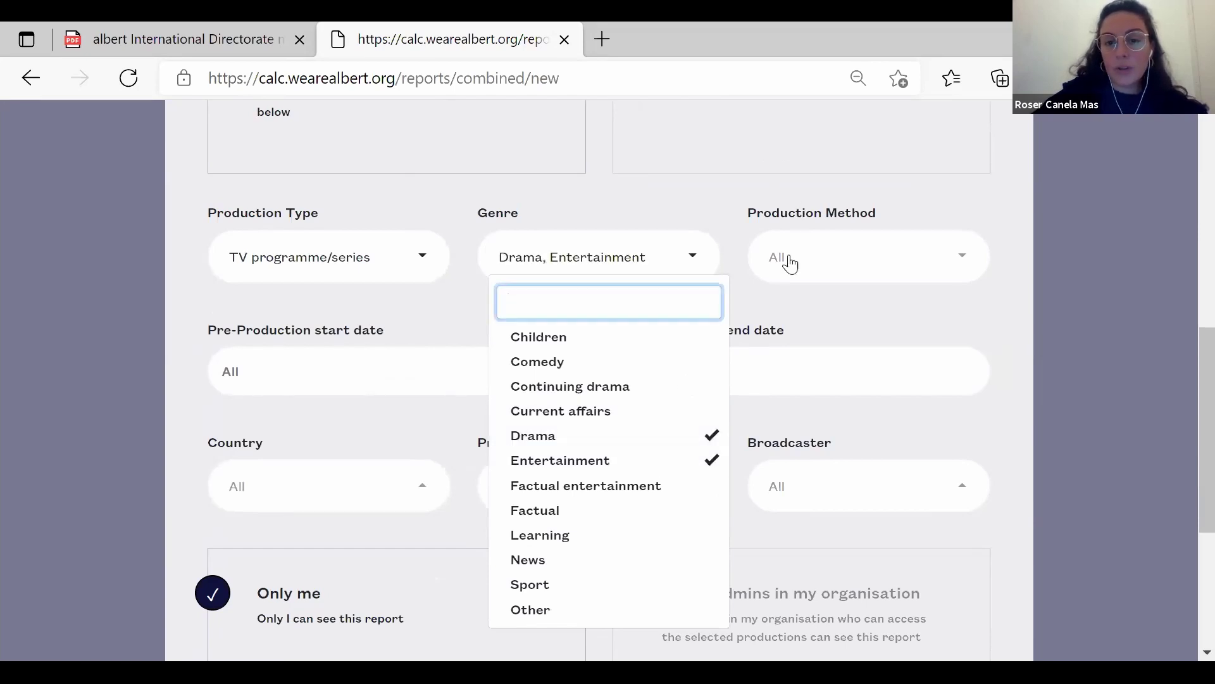
pyautogui.click(824, 324)
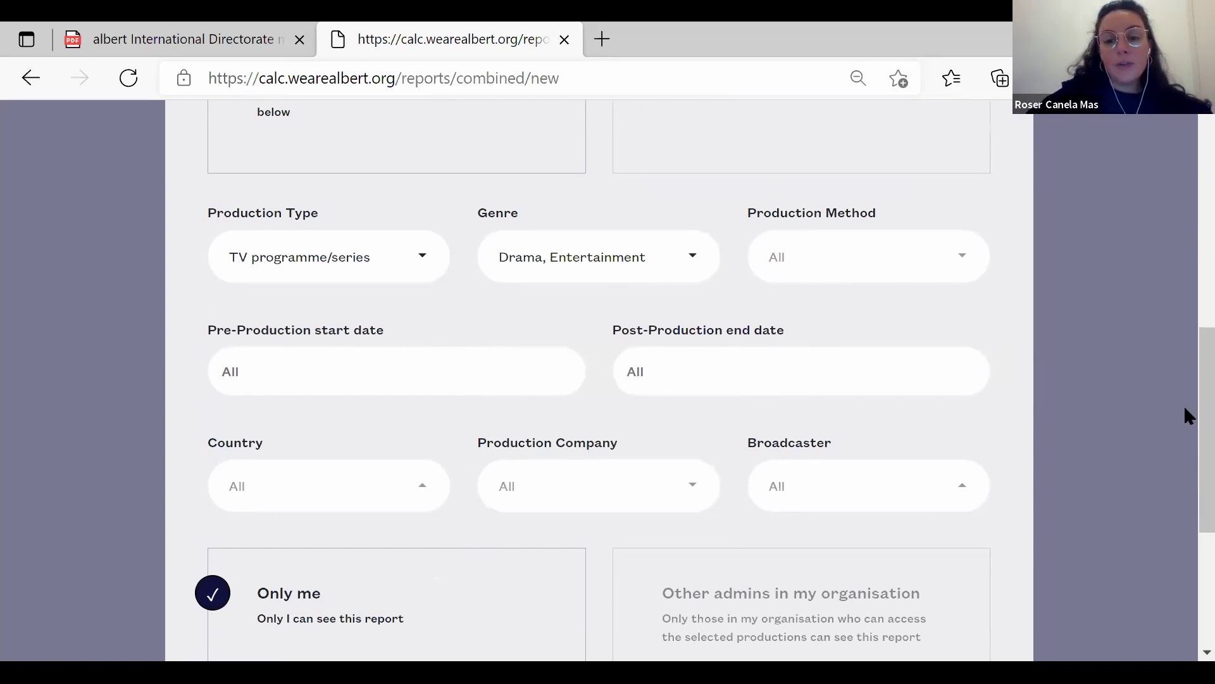
# Switch the report type to Compare to Average.
pyautogui.scroll(-3, 1185, 416)
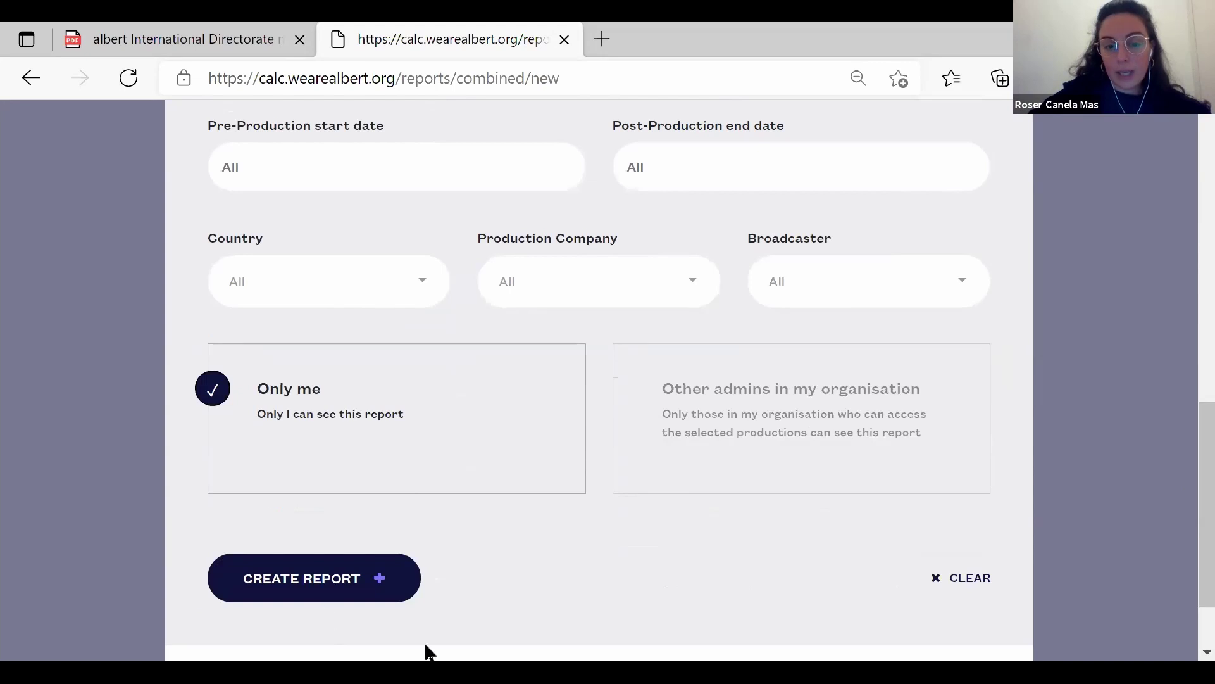
pyautogui.scroll(10, 1187, 380)
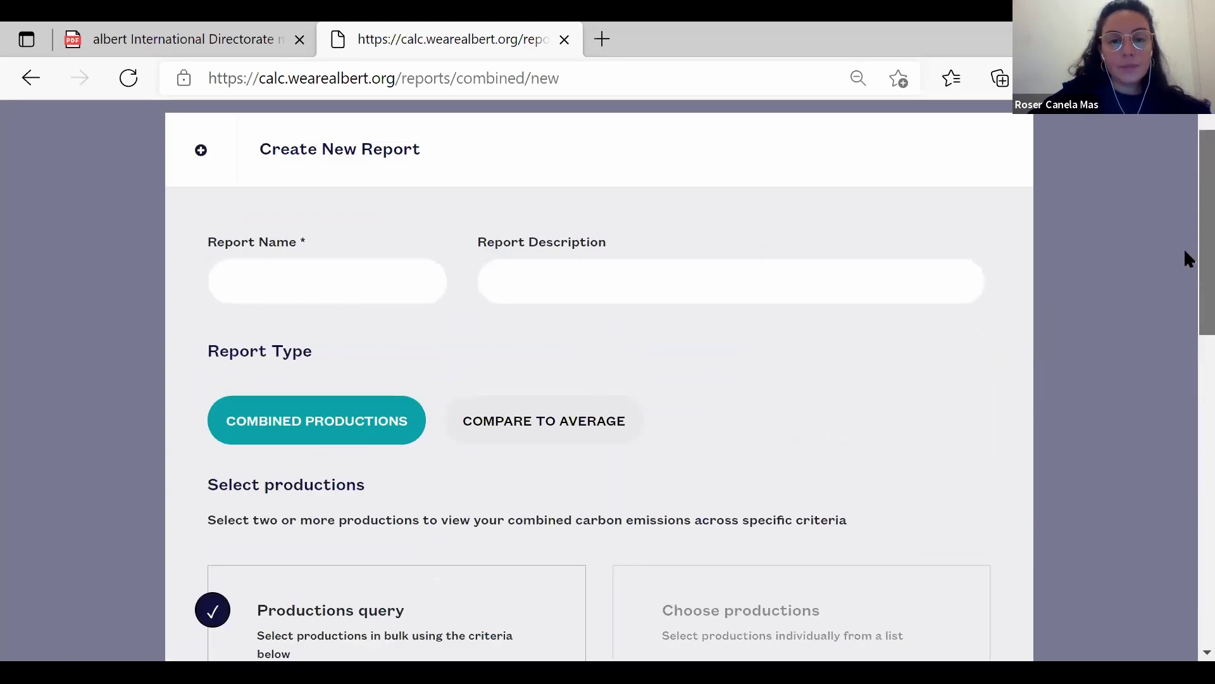
pyautogui.click(539, 419)
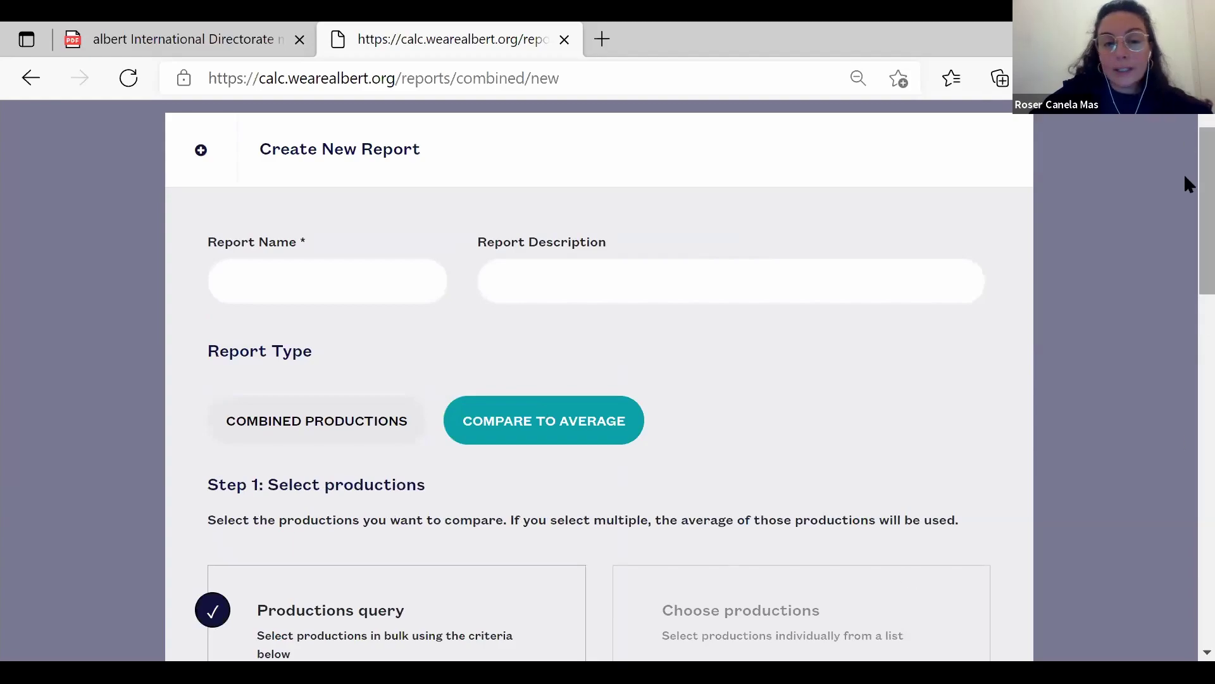
# Remove Entertainment from the Genre filter so only Drama remains.
pyautogui.scroll(-8, 1188, 227)
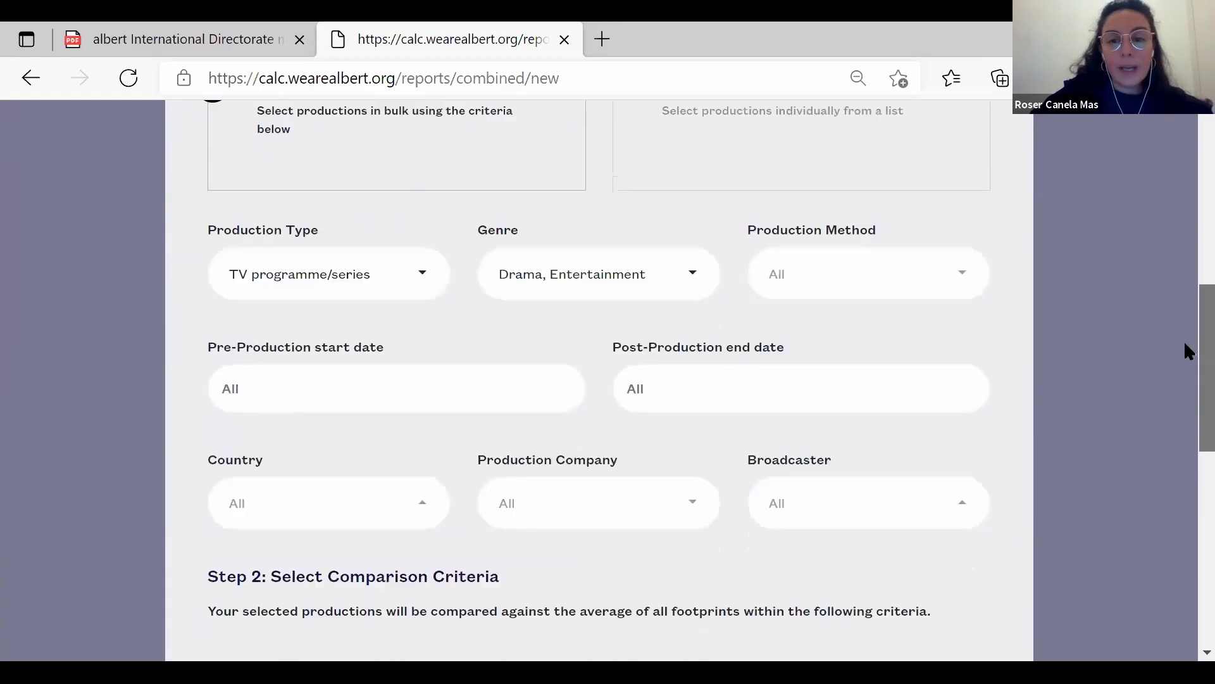
pyautogui.scroll(-1, 1184, 349)
pyautogui.scroll(1, 1183, 348)
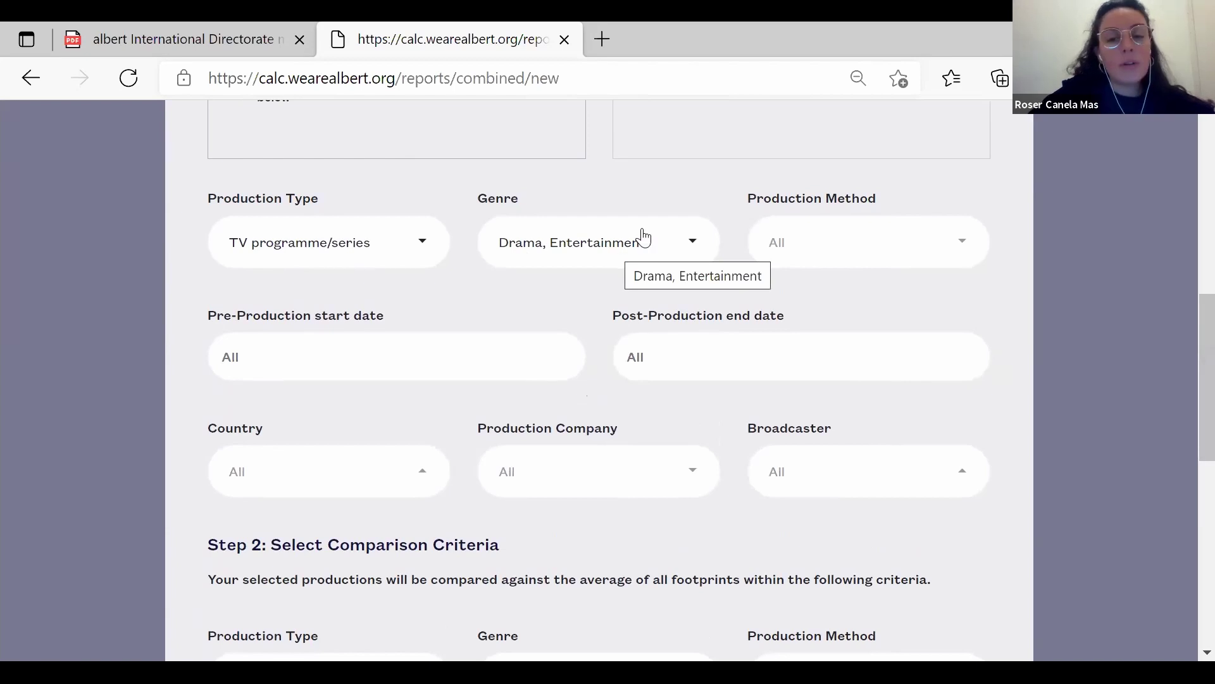
pyautogui.click(692, 241)
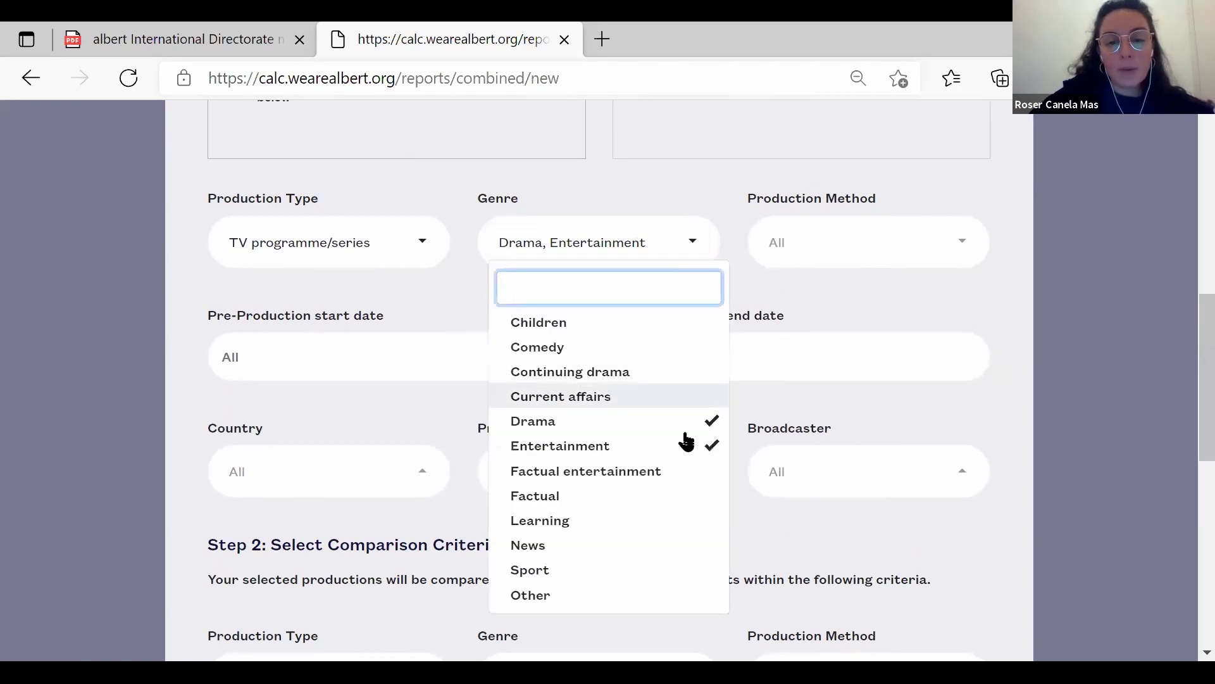
pyautogui.click(682, 446)
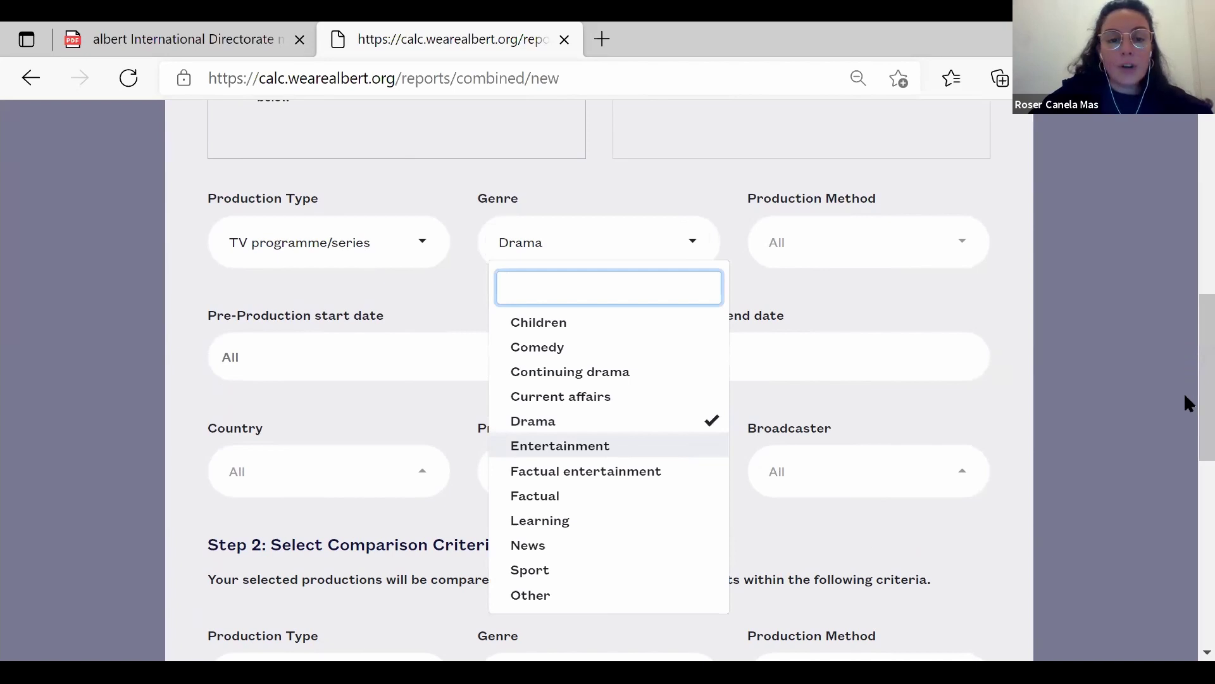
pyautogui.scroll(-3, 1185, 403)
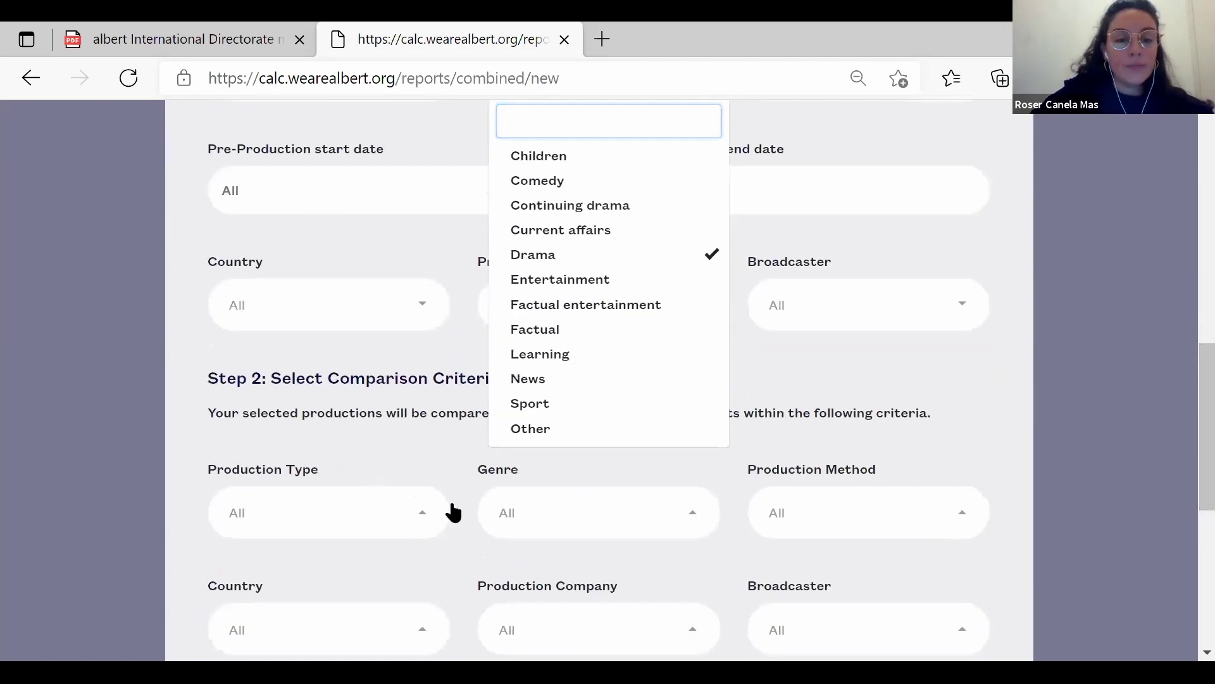
pyautogui.click(536, 530)
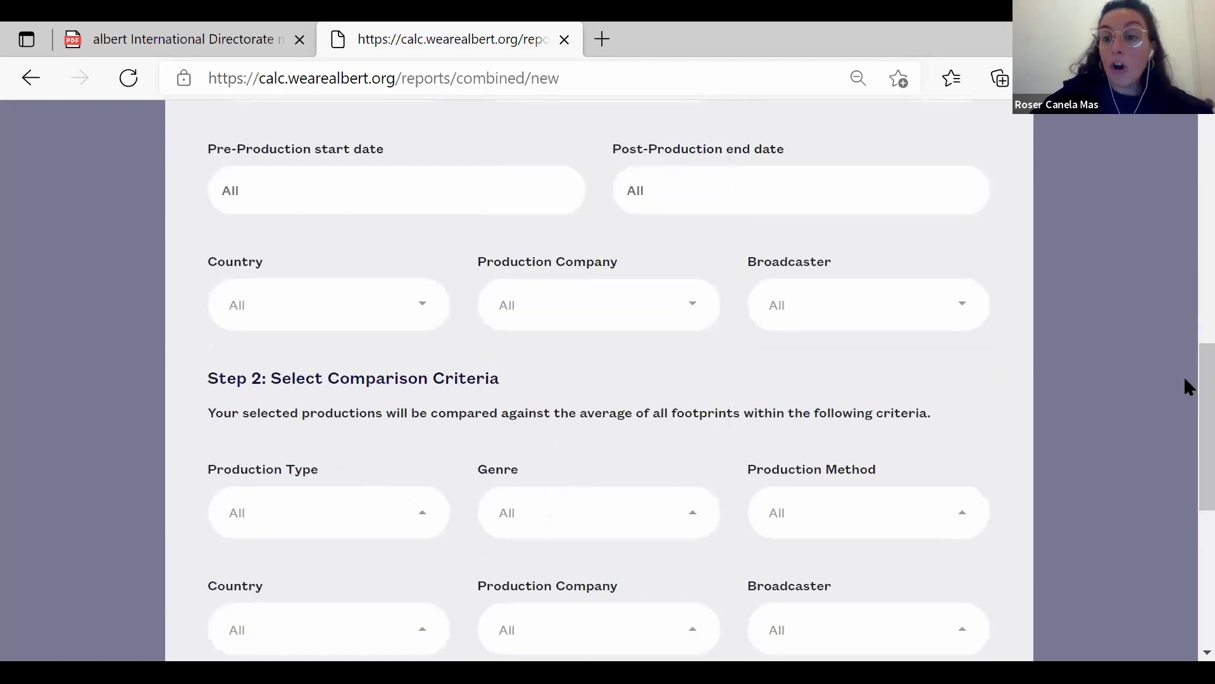
# Set the comparison Production Company to albert productions and Country to Ireland.
pyautogui.scroll(-3, 1188, 418)
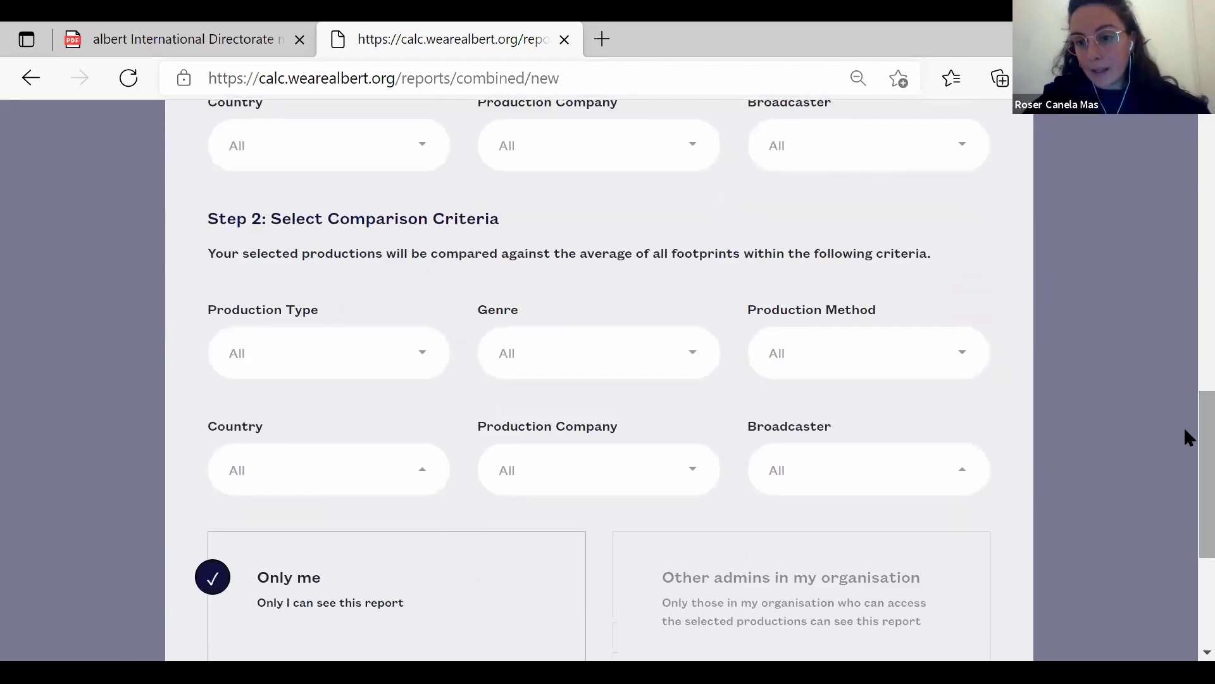
pyautogui.click(702, 482)
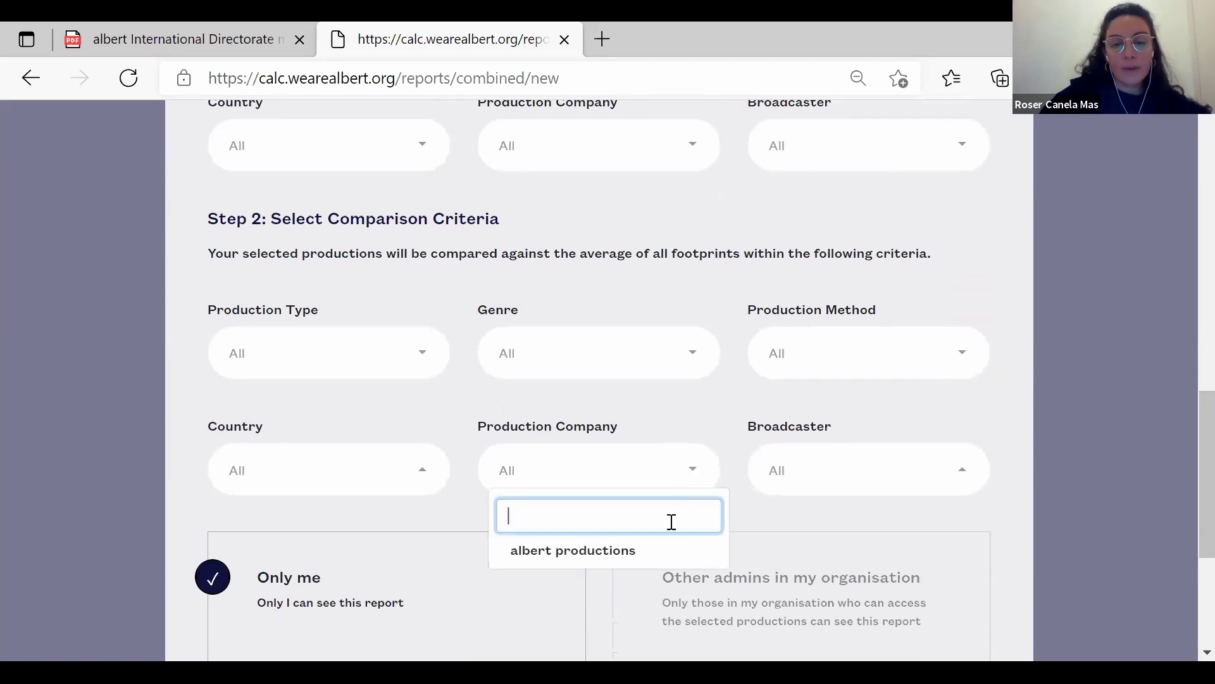
pyautogui.click(672, 563)
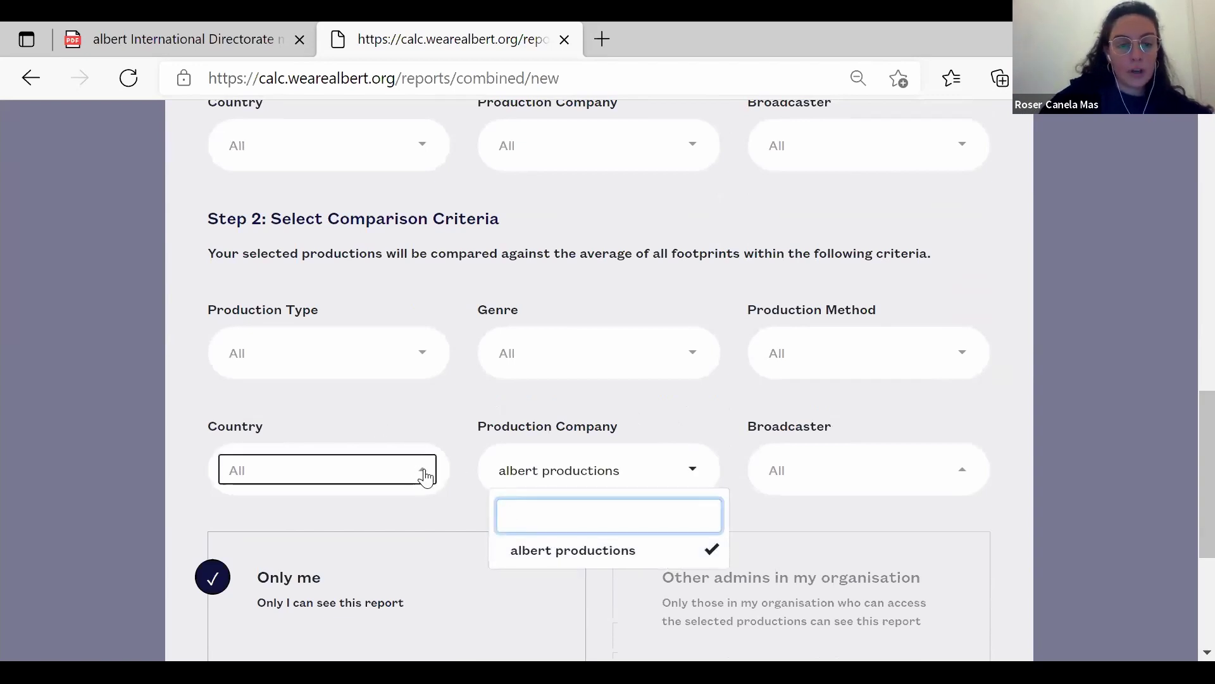
pyautogui.click(423, 476)
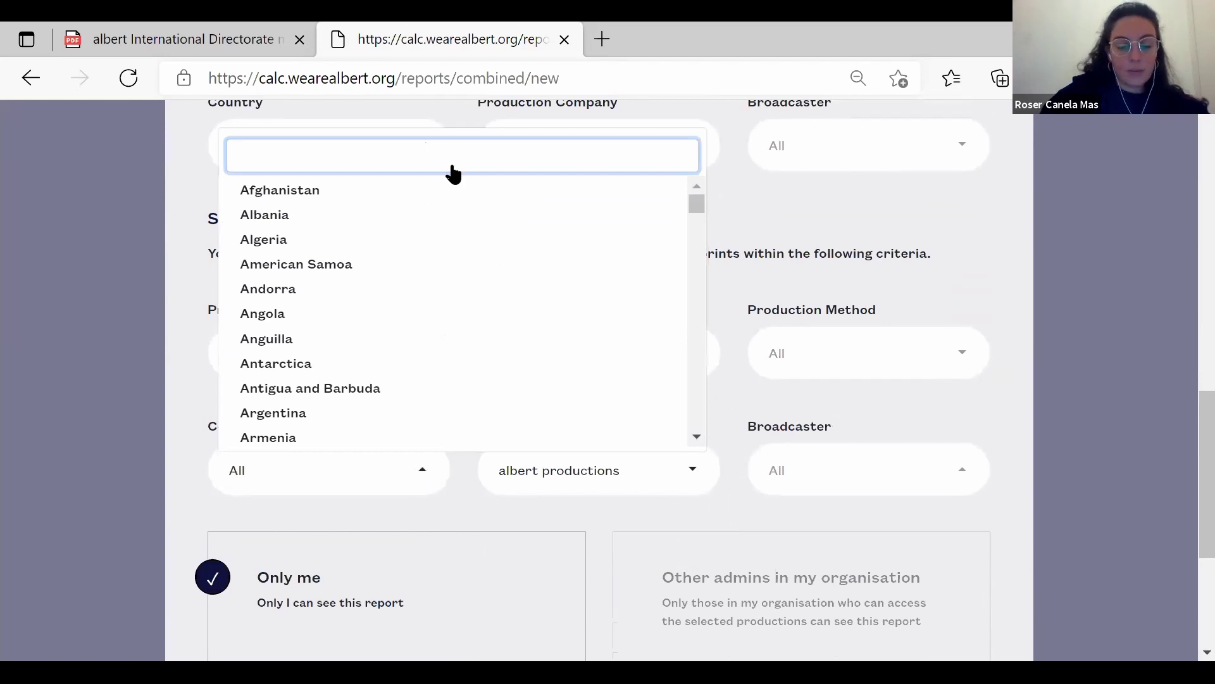
pyautogui.write('ireñ')
pyautogui.press('BackSpace')
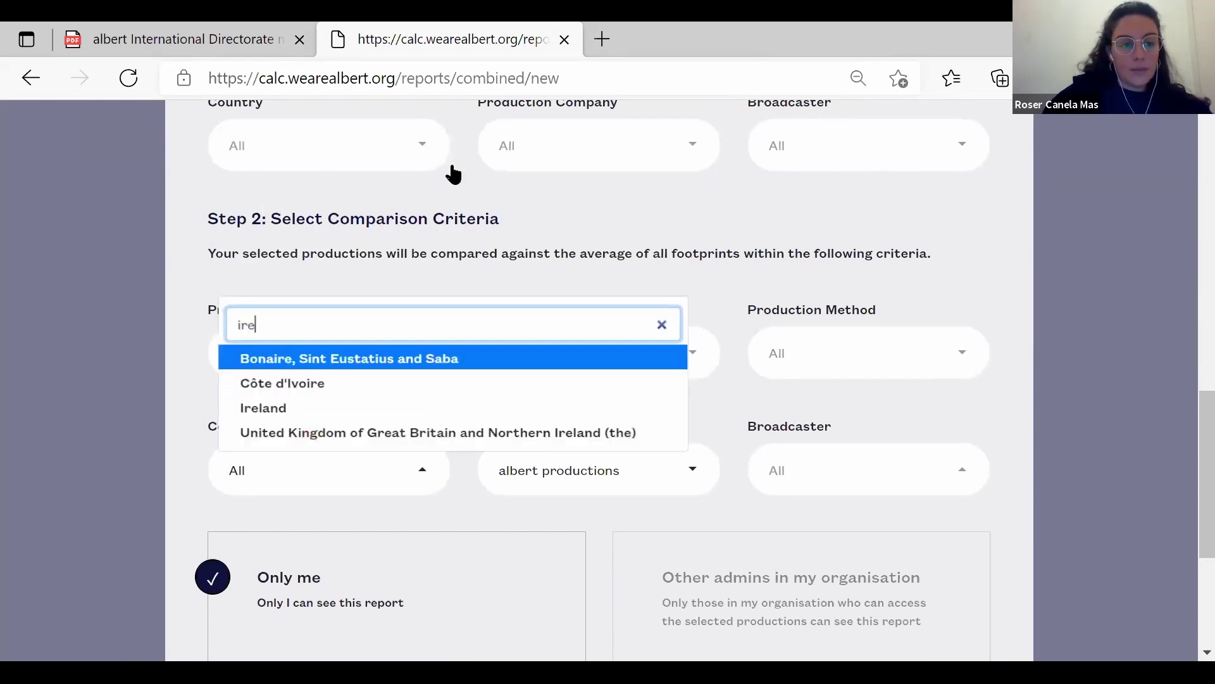
pyautogui.press('BackSpace')
pyautogui.press('BackSpace')
pyautogui.write('rela')
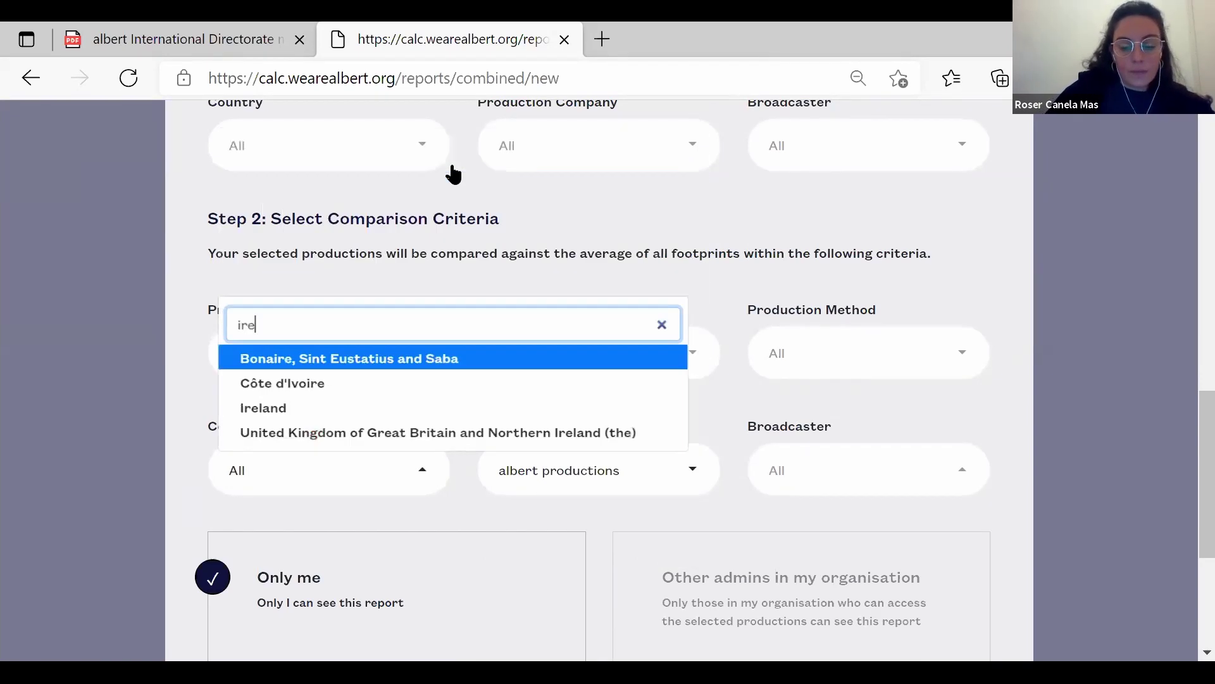
pyautogui.write('nd')
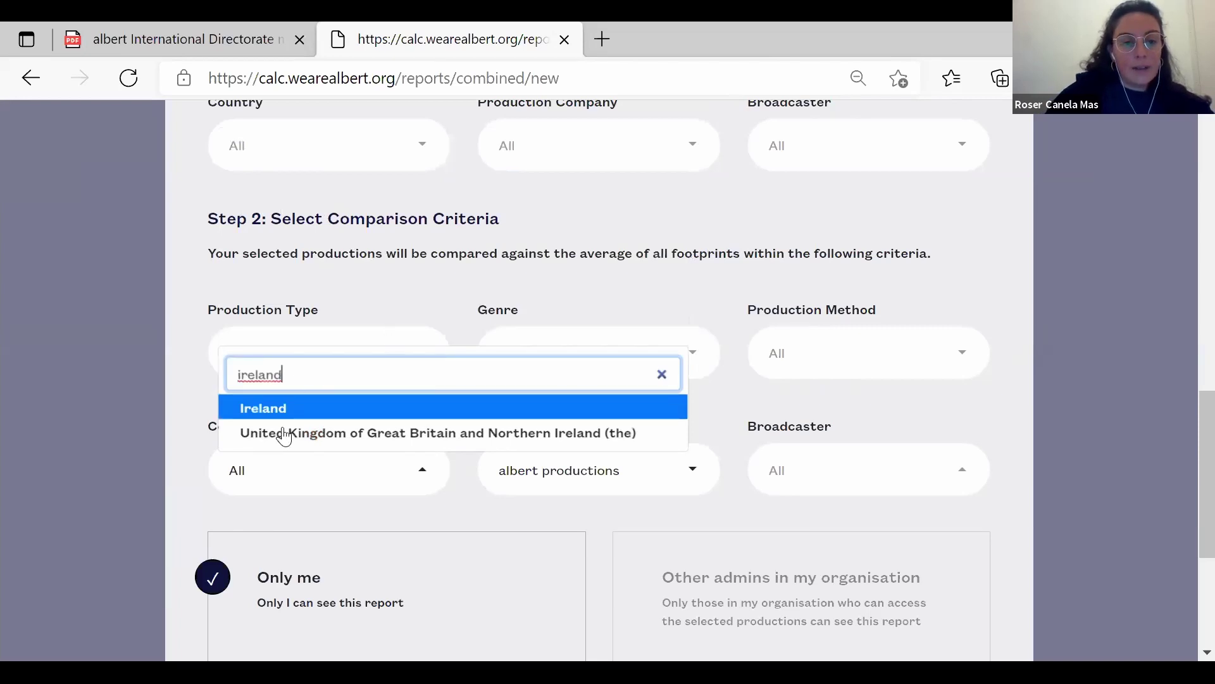
pyautogui.click(285, 411)
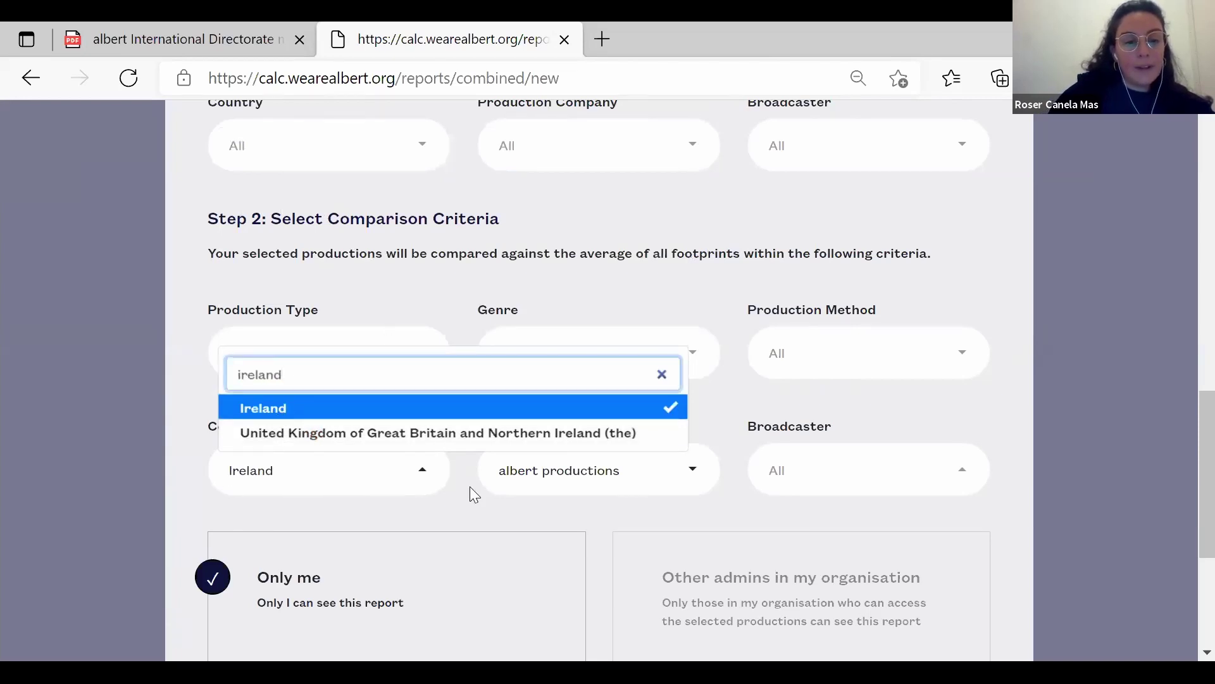
pyautogui.click(478, 513)
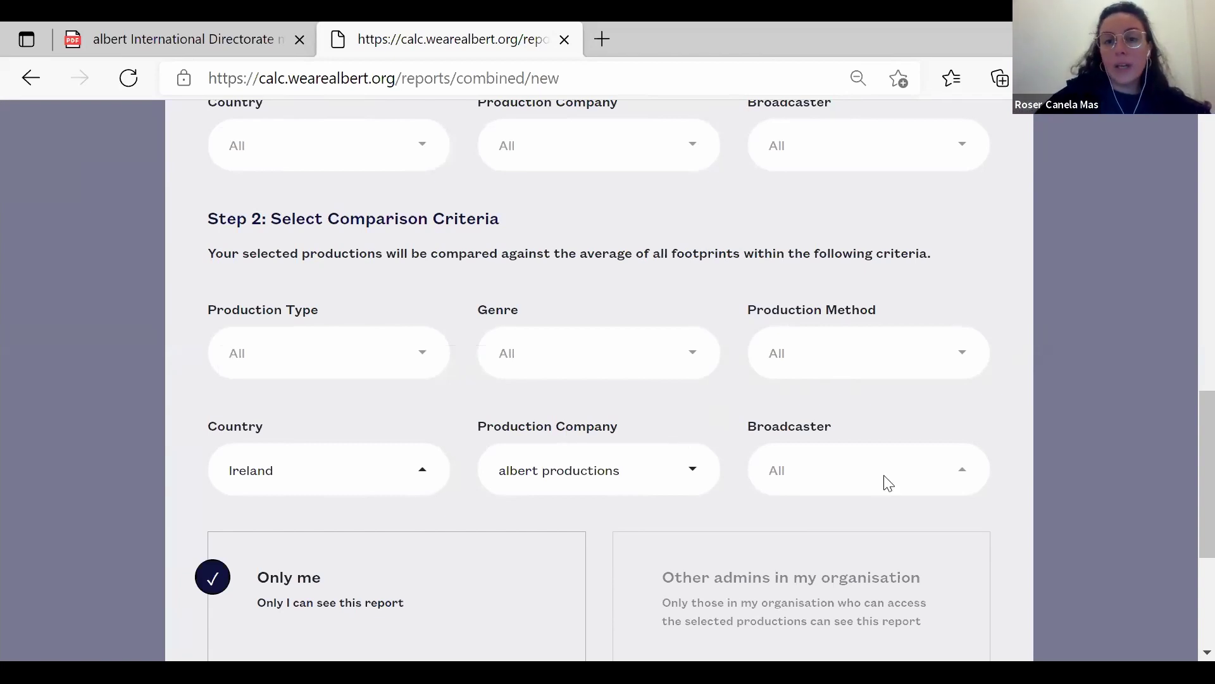
# Close the new report form without creating the report.
pyautogui.scroll(10, 1186, 203)
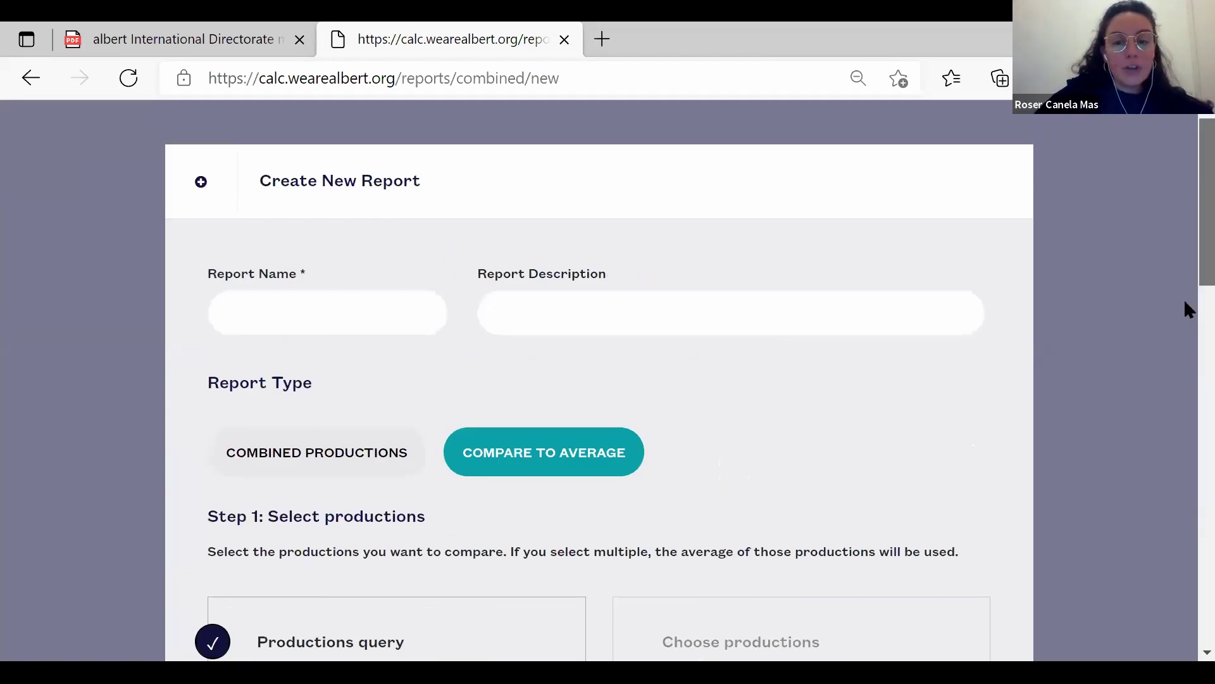
pyautogui.scroll(-10, 1184, 379)
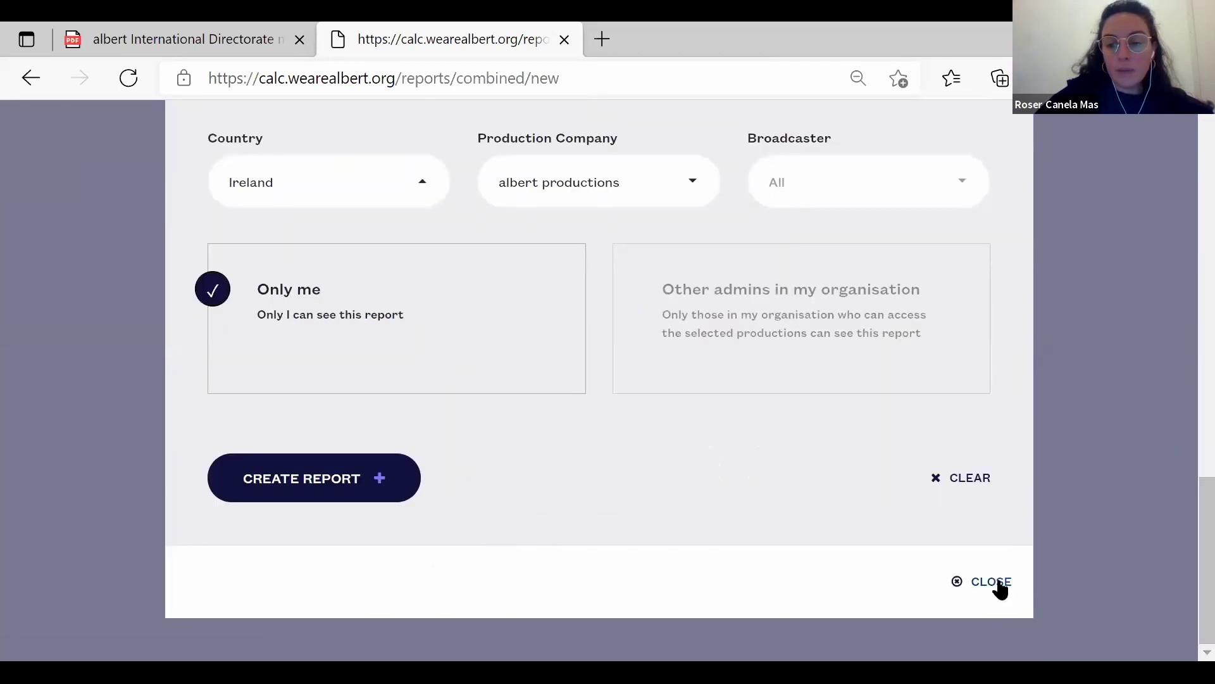
pyautogui.click(926, 642)
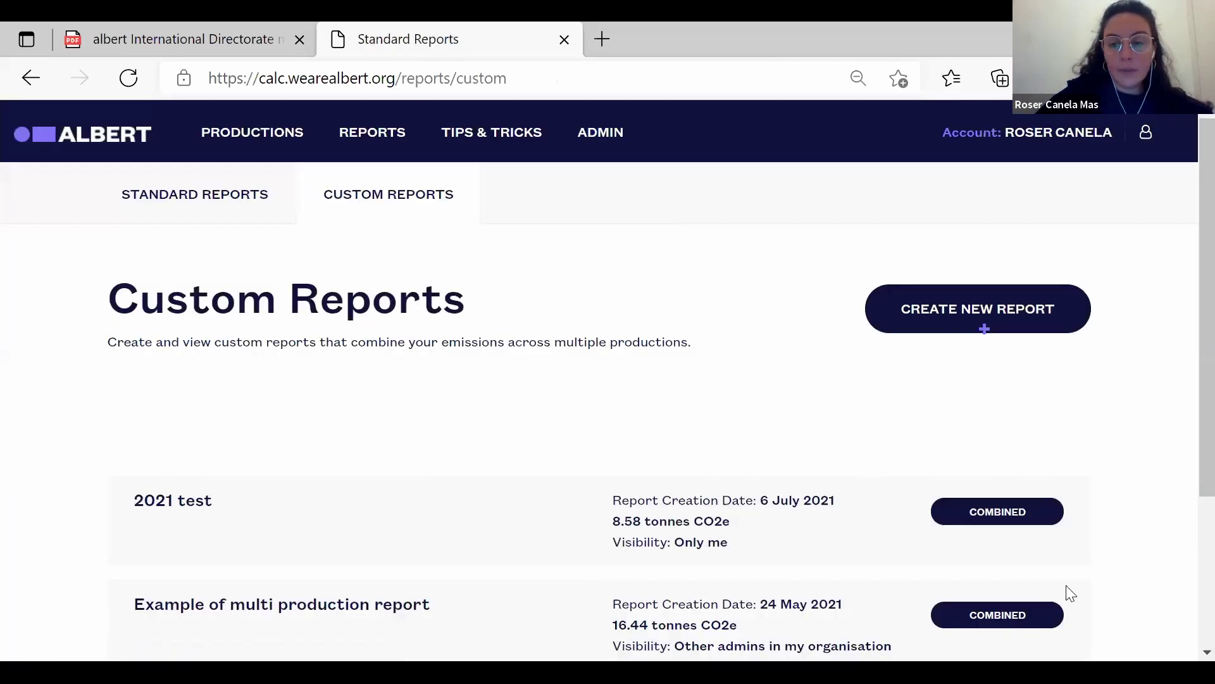
# Open the combined 2021 test report and download its Detailed Data Dump.
pyautogui.scroll(-1, 1183, 374)
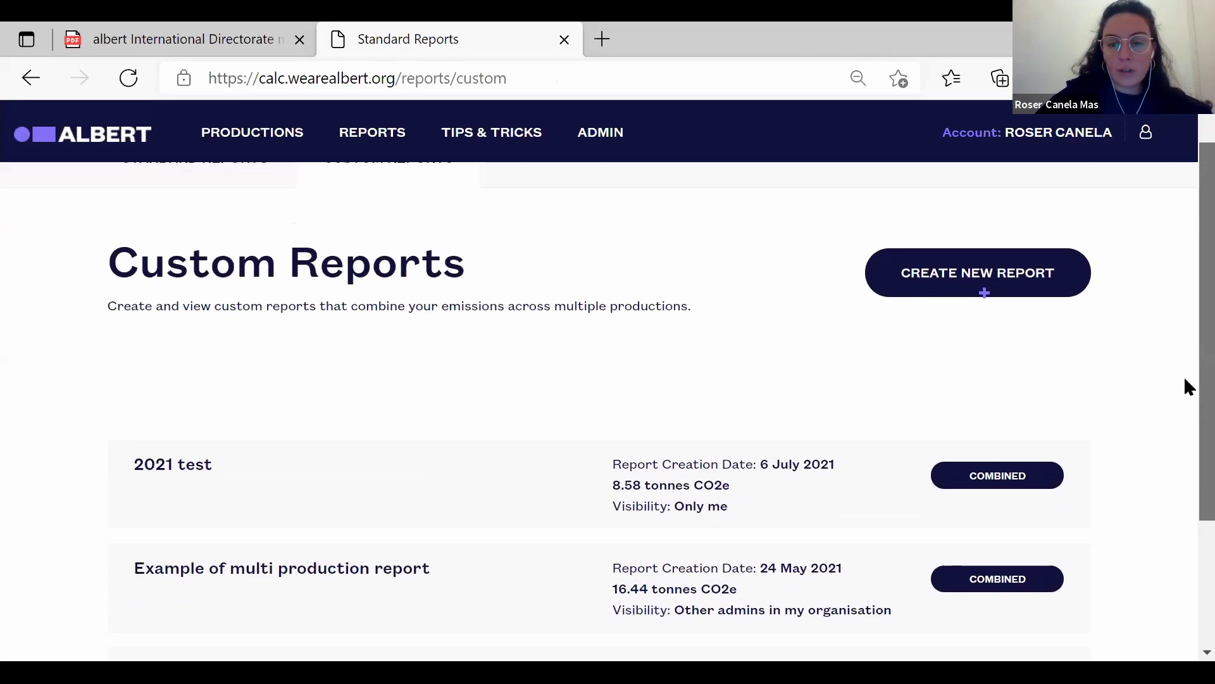
pyautogui.scroll(1, 1181, 383)
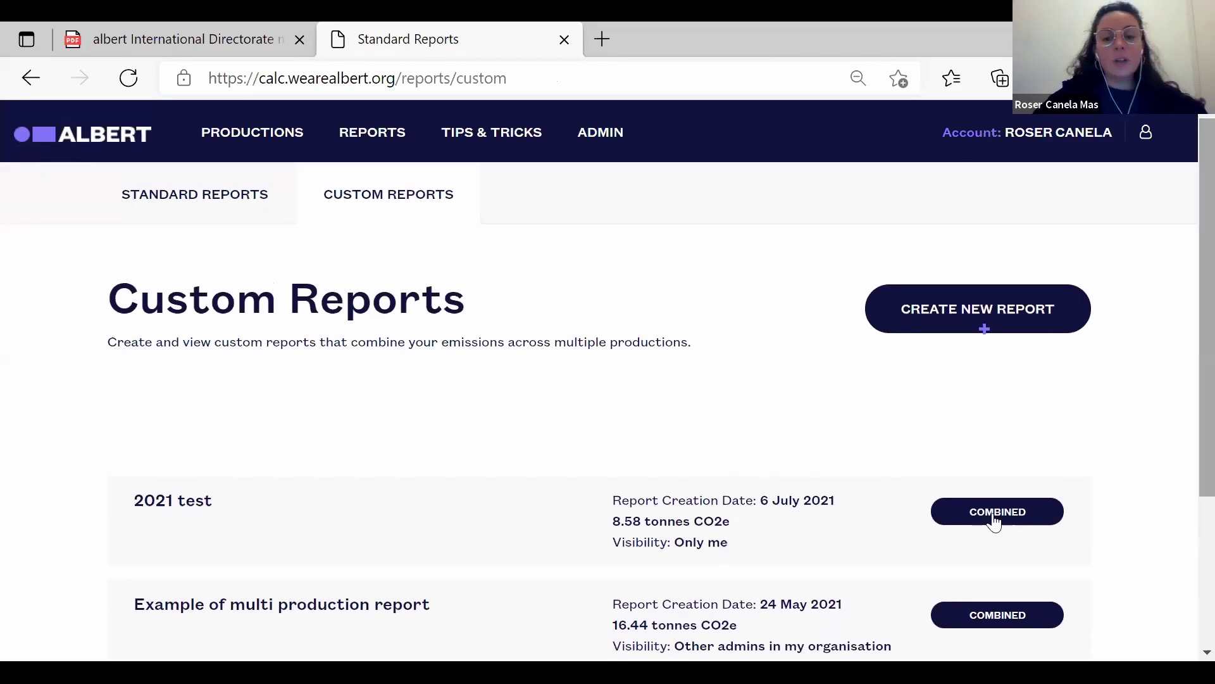
pyautogui.click(994, 520)
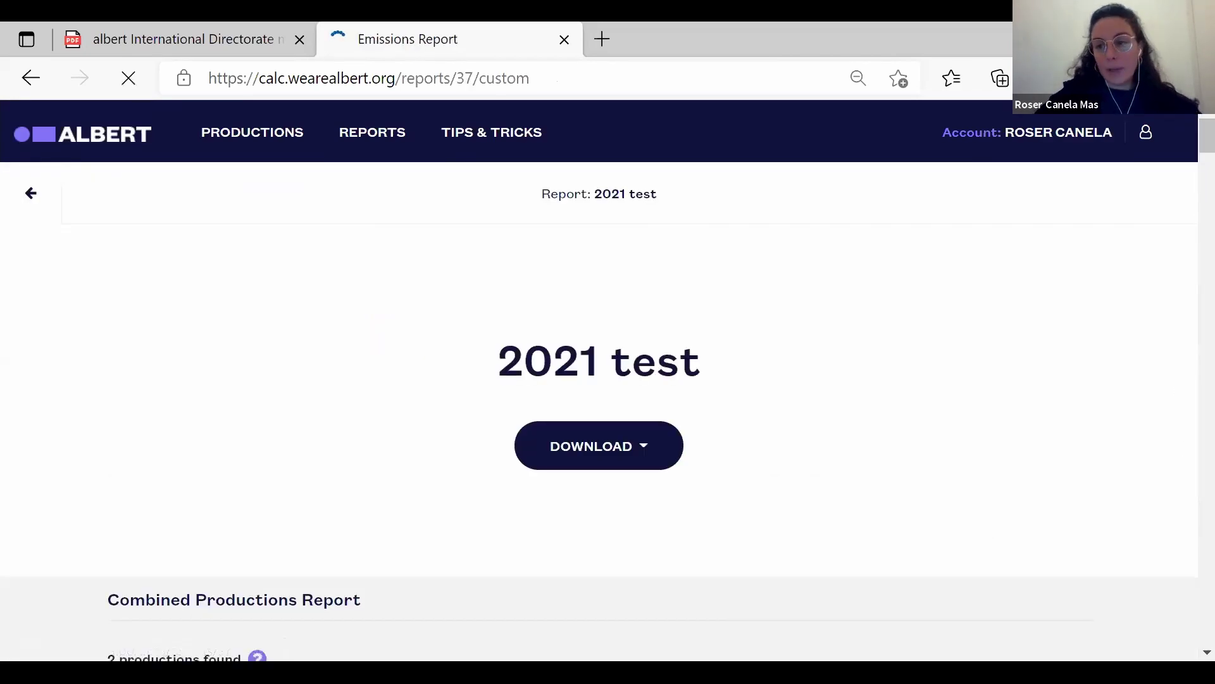
pyautogui.scroll(-20, 1186, 140)
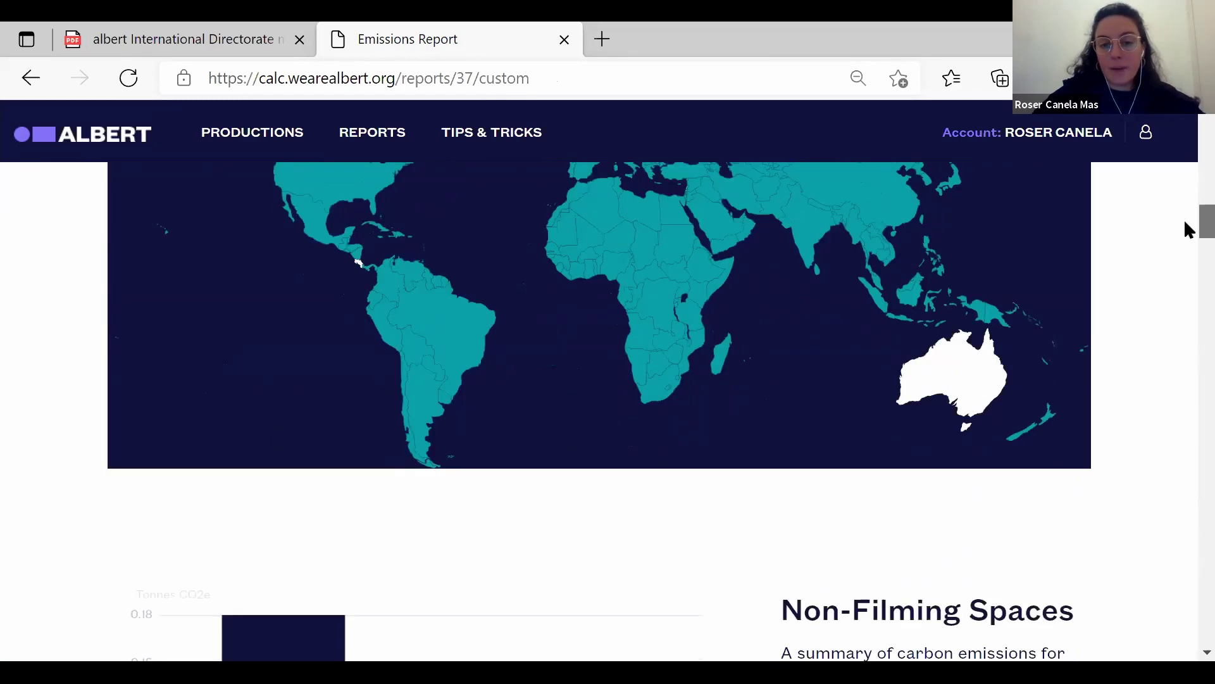
pyautogui.moveTo(1185, 222); pyautogui.dragTo(1185, 150)
pyautogui.scroll(-7, 1185, 295)
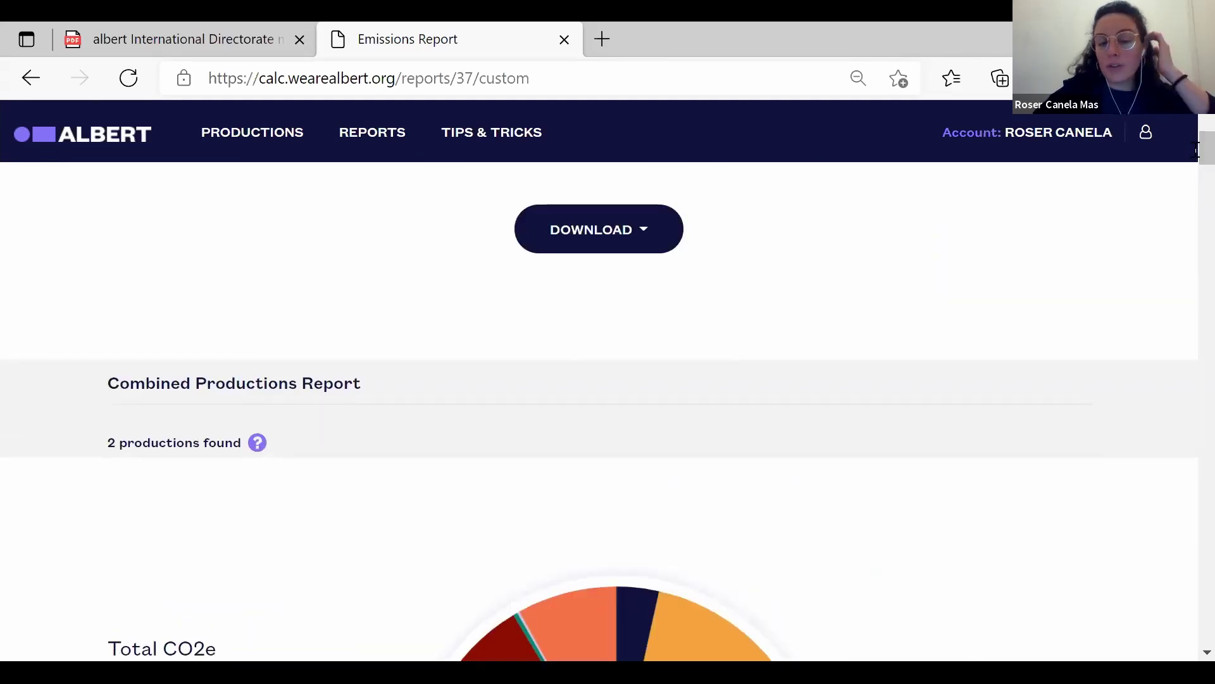
pyautogui.click(646, 231)
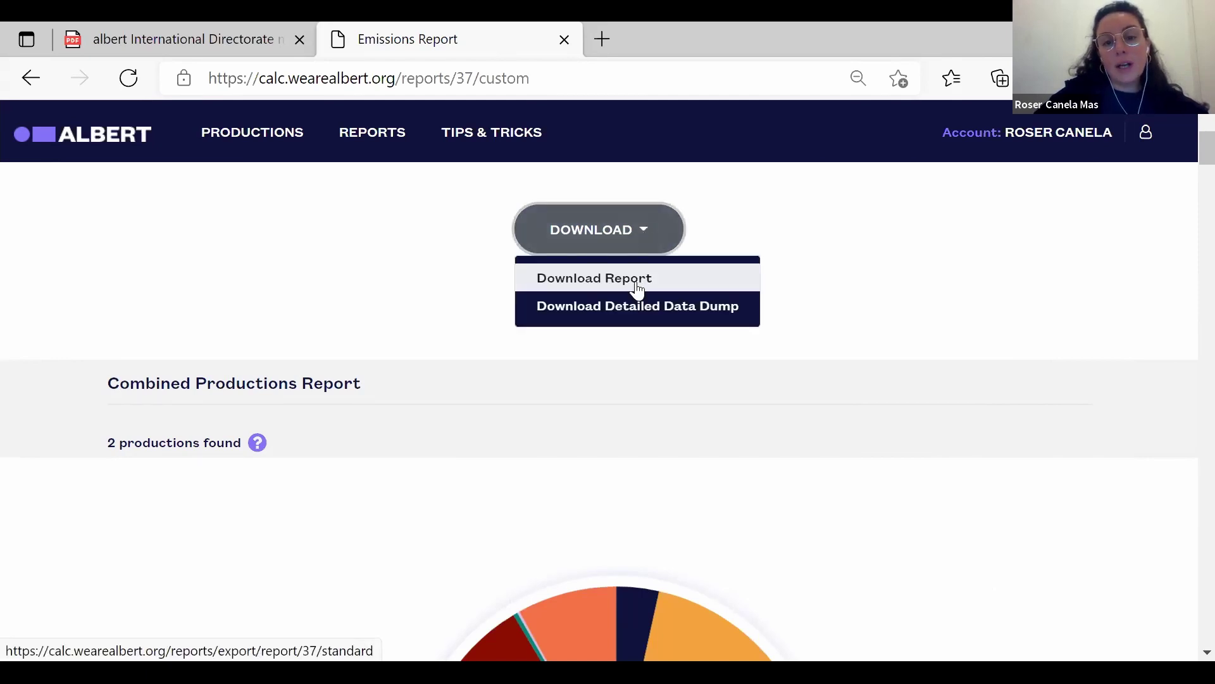
pyautogui.click(652, 307)
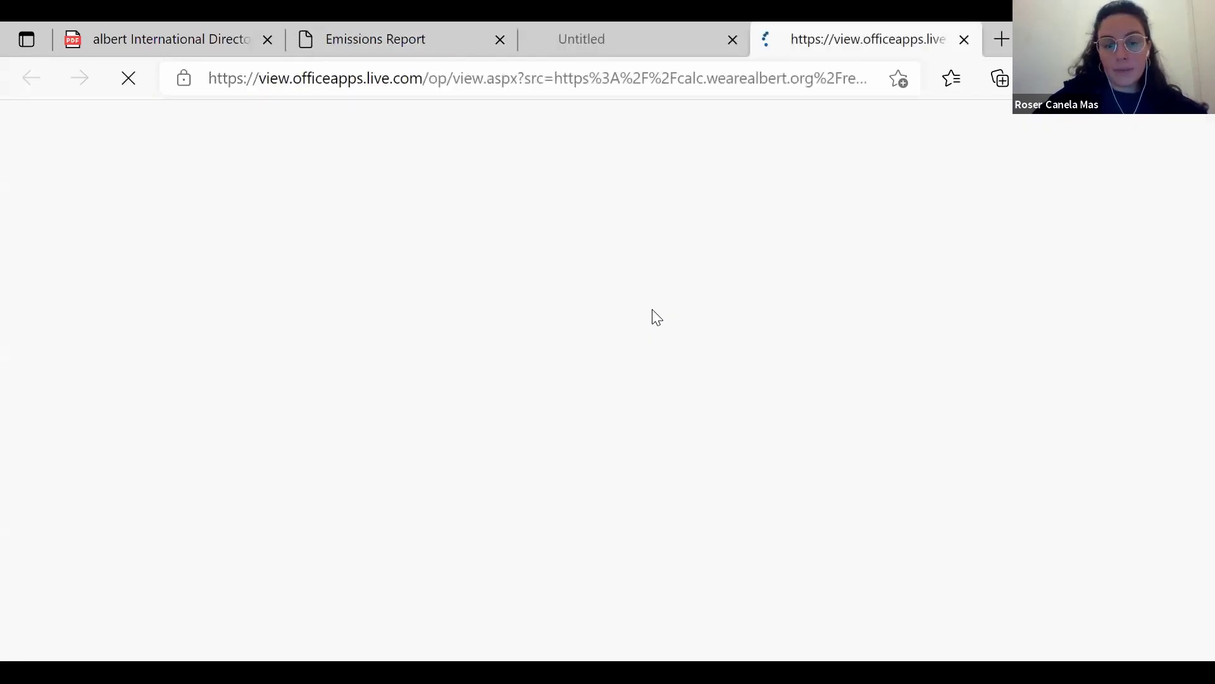